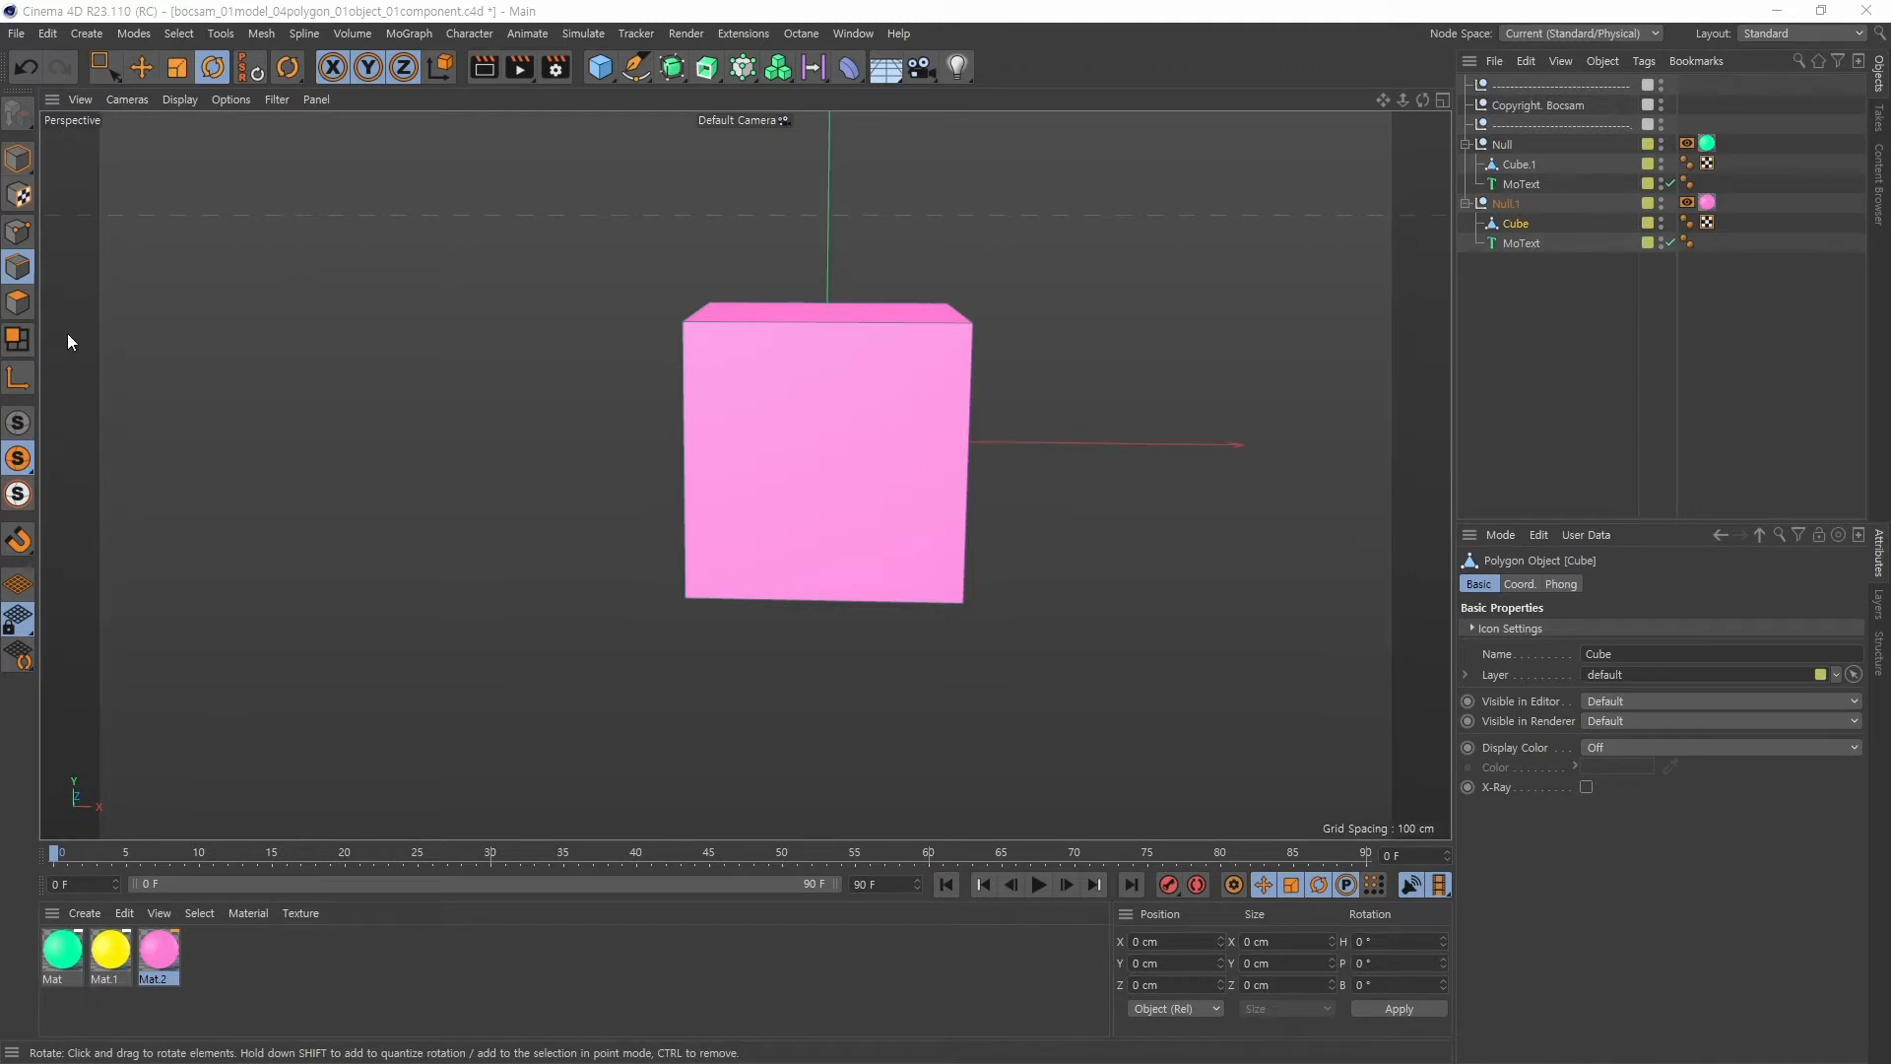
Switch to polygon mode and select the pink cube's side face on the positive X side
left_click(18, 302)
key("alt")
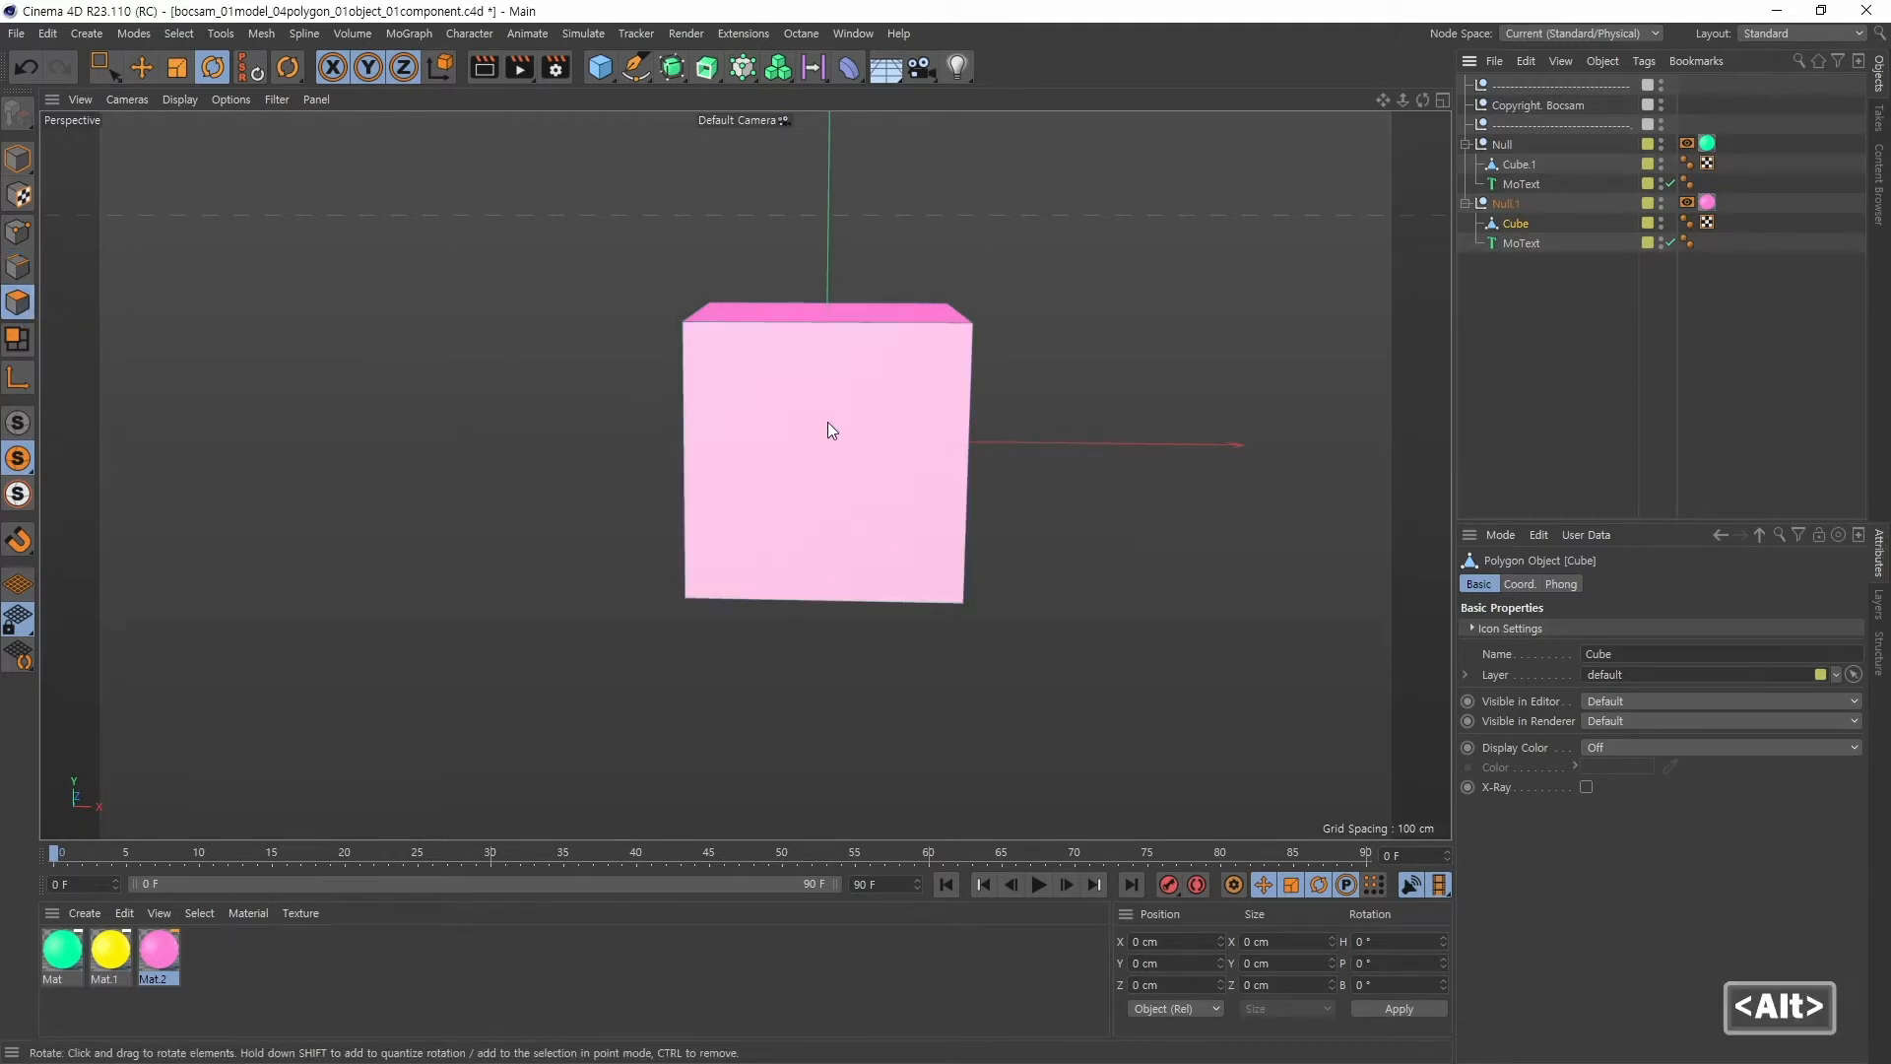
middle_click_drag(827, 431, 709, 434, "alt")
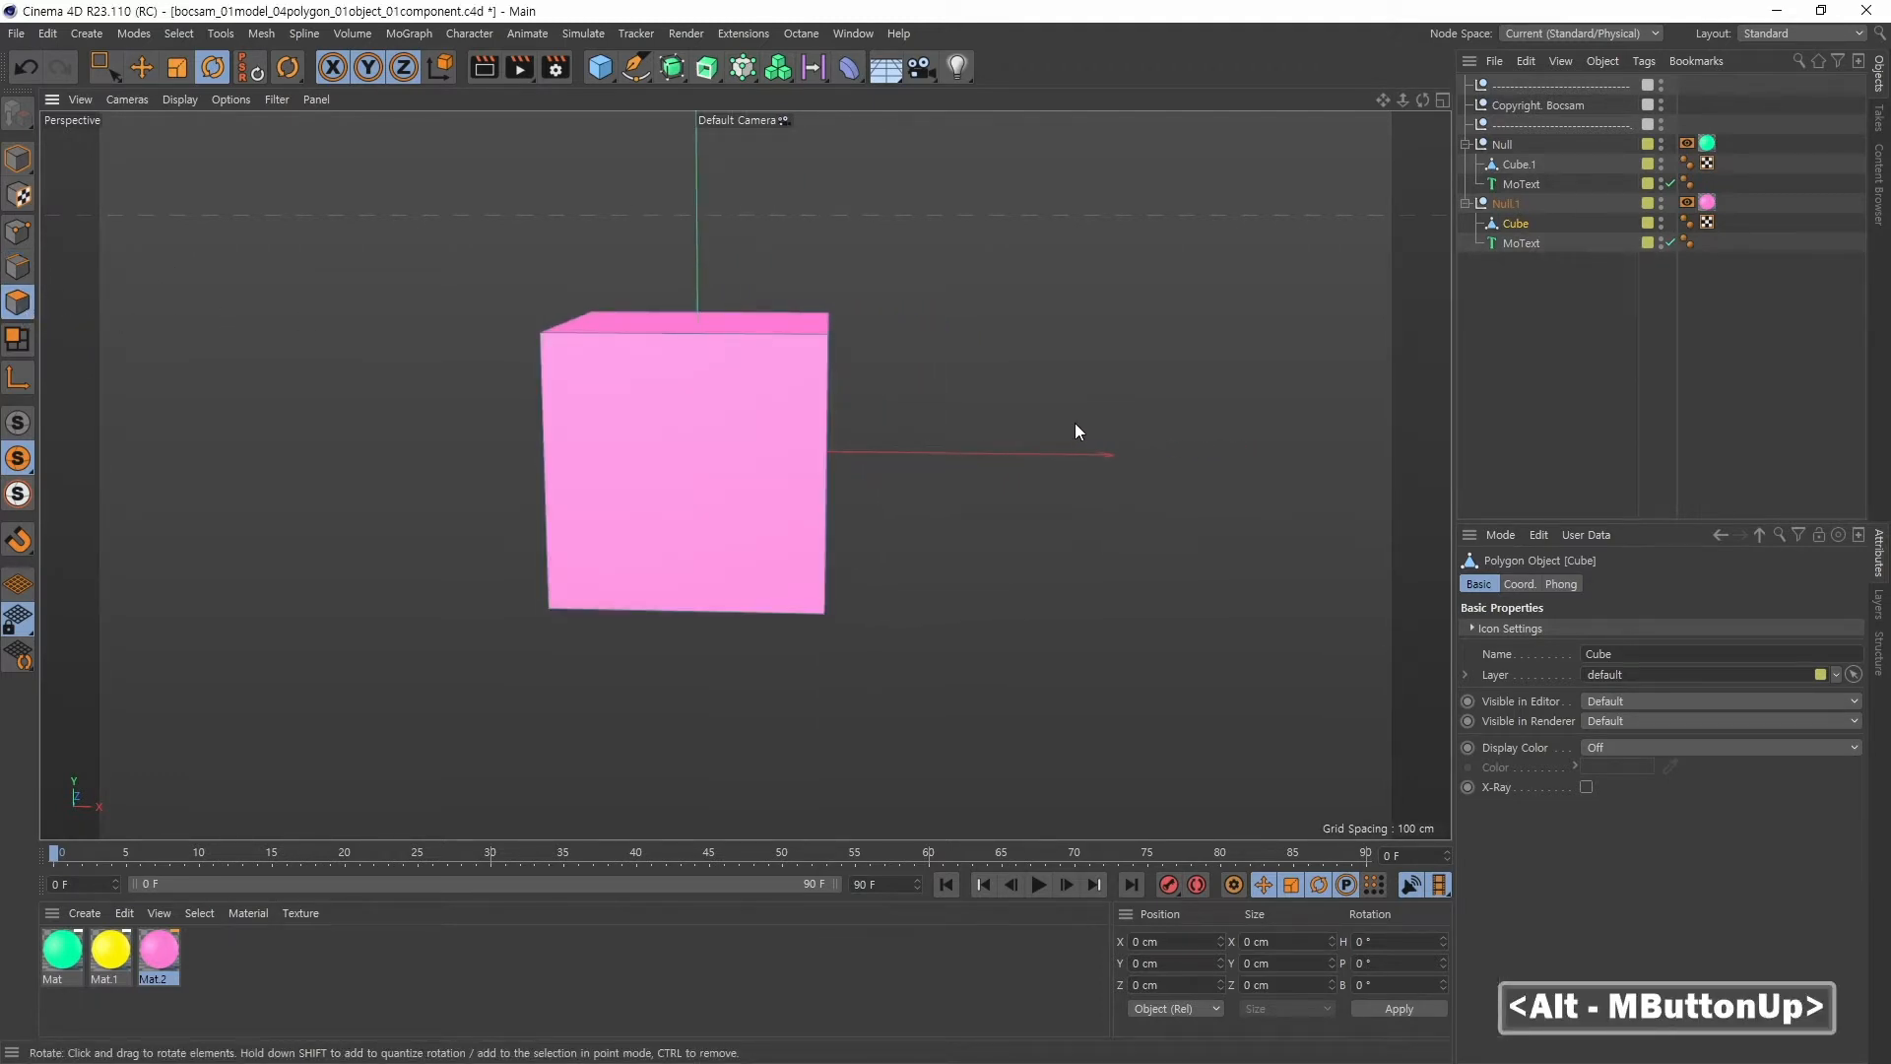
left_click_drag(1080, 426, 931, 429, "alt")
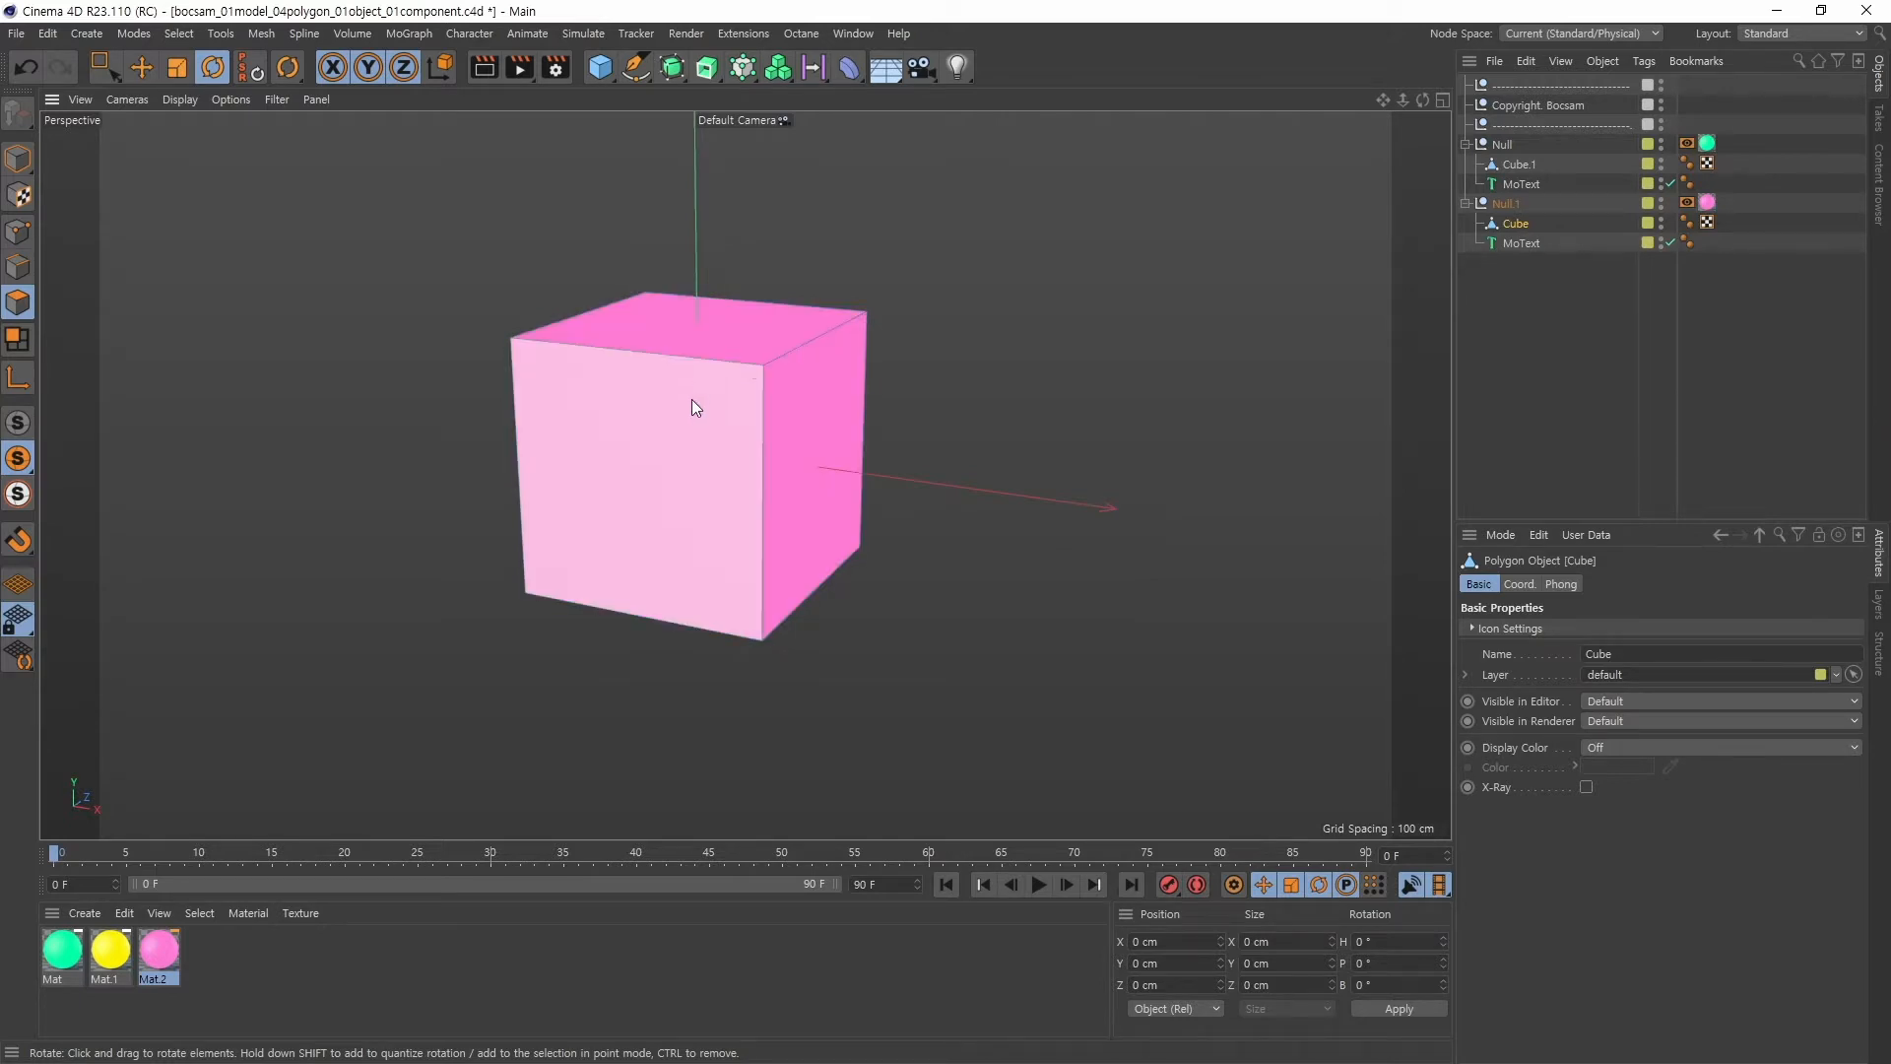
left_click(799, 416)
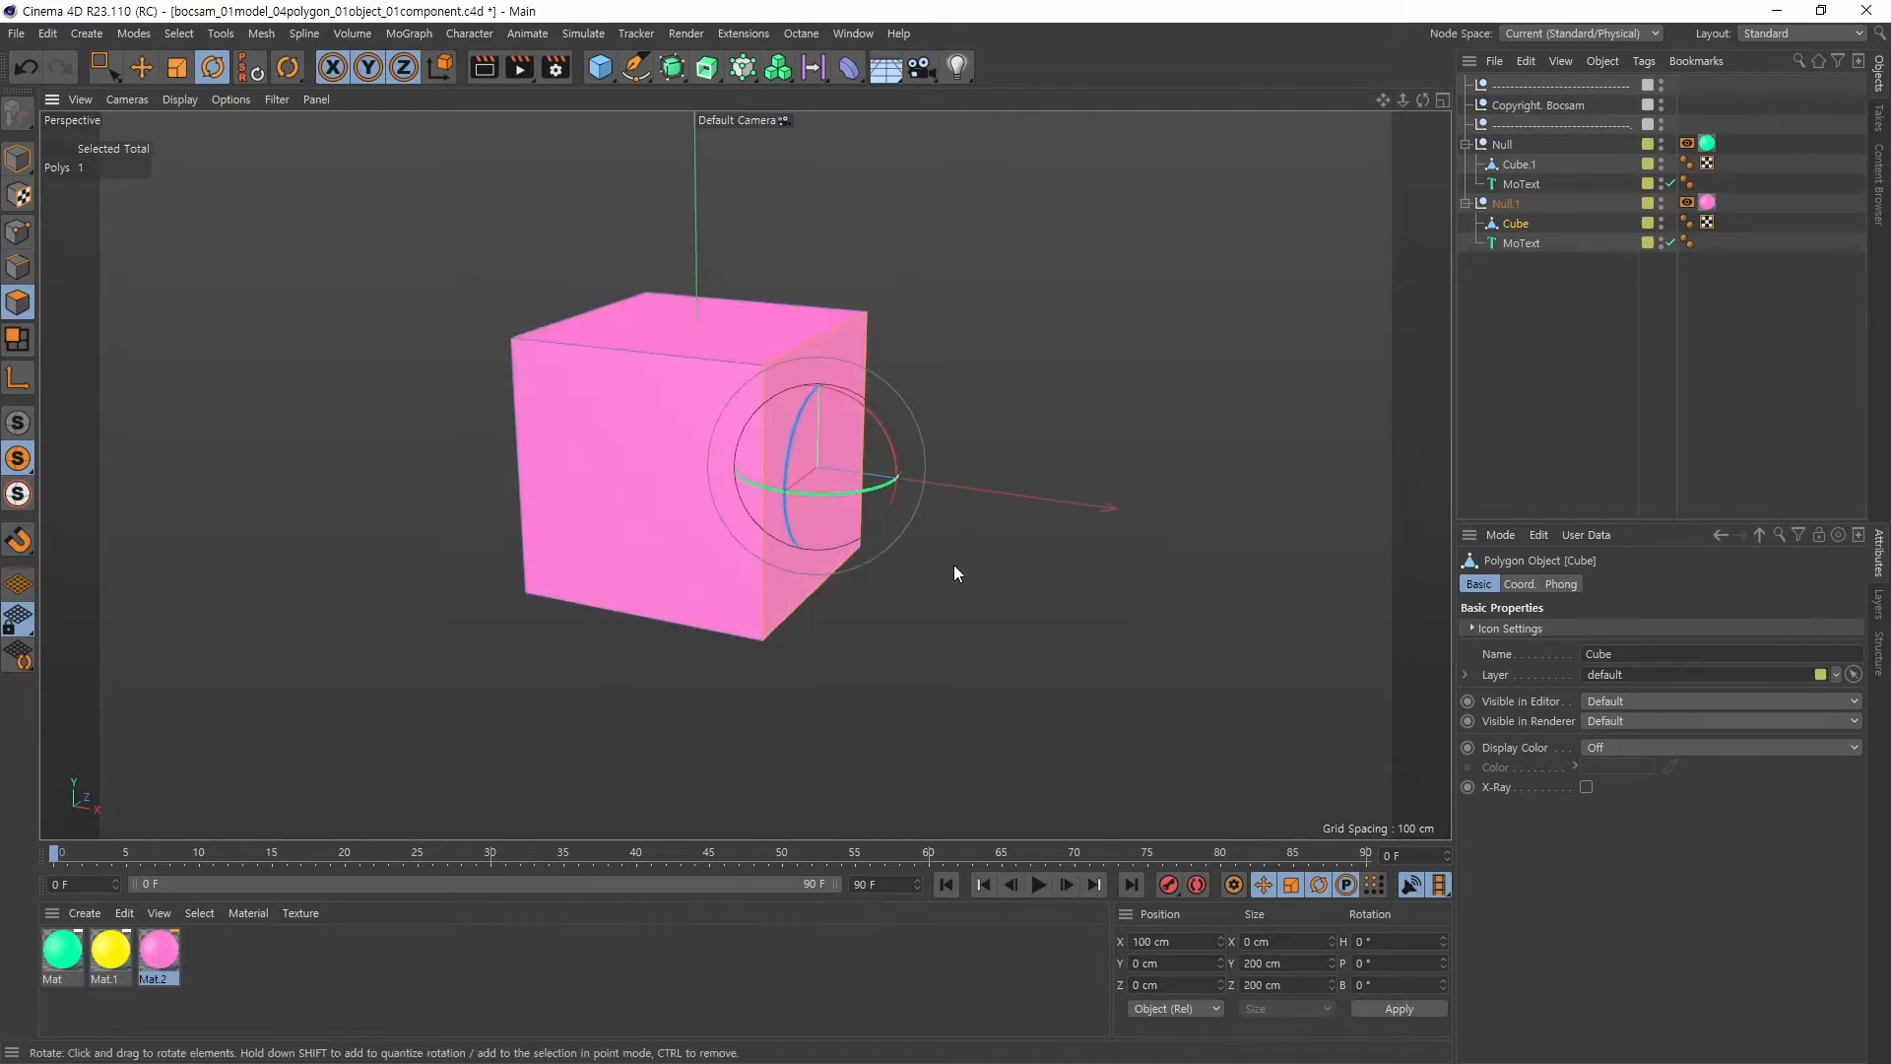
Inspect the Move, Scale and Rotate handles on the selected side face in turn
left_click(141, 67)
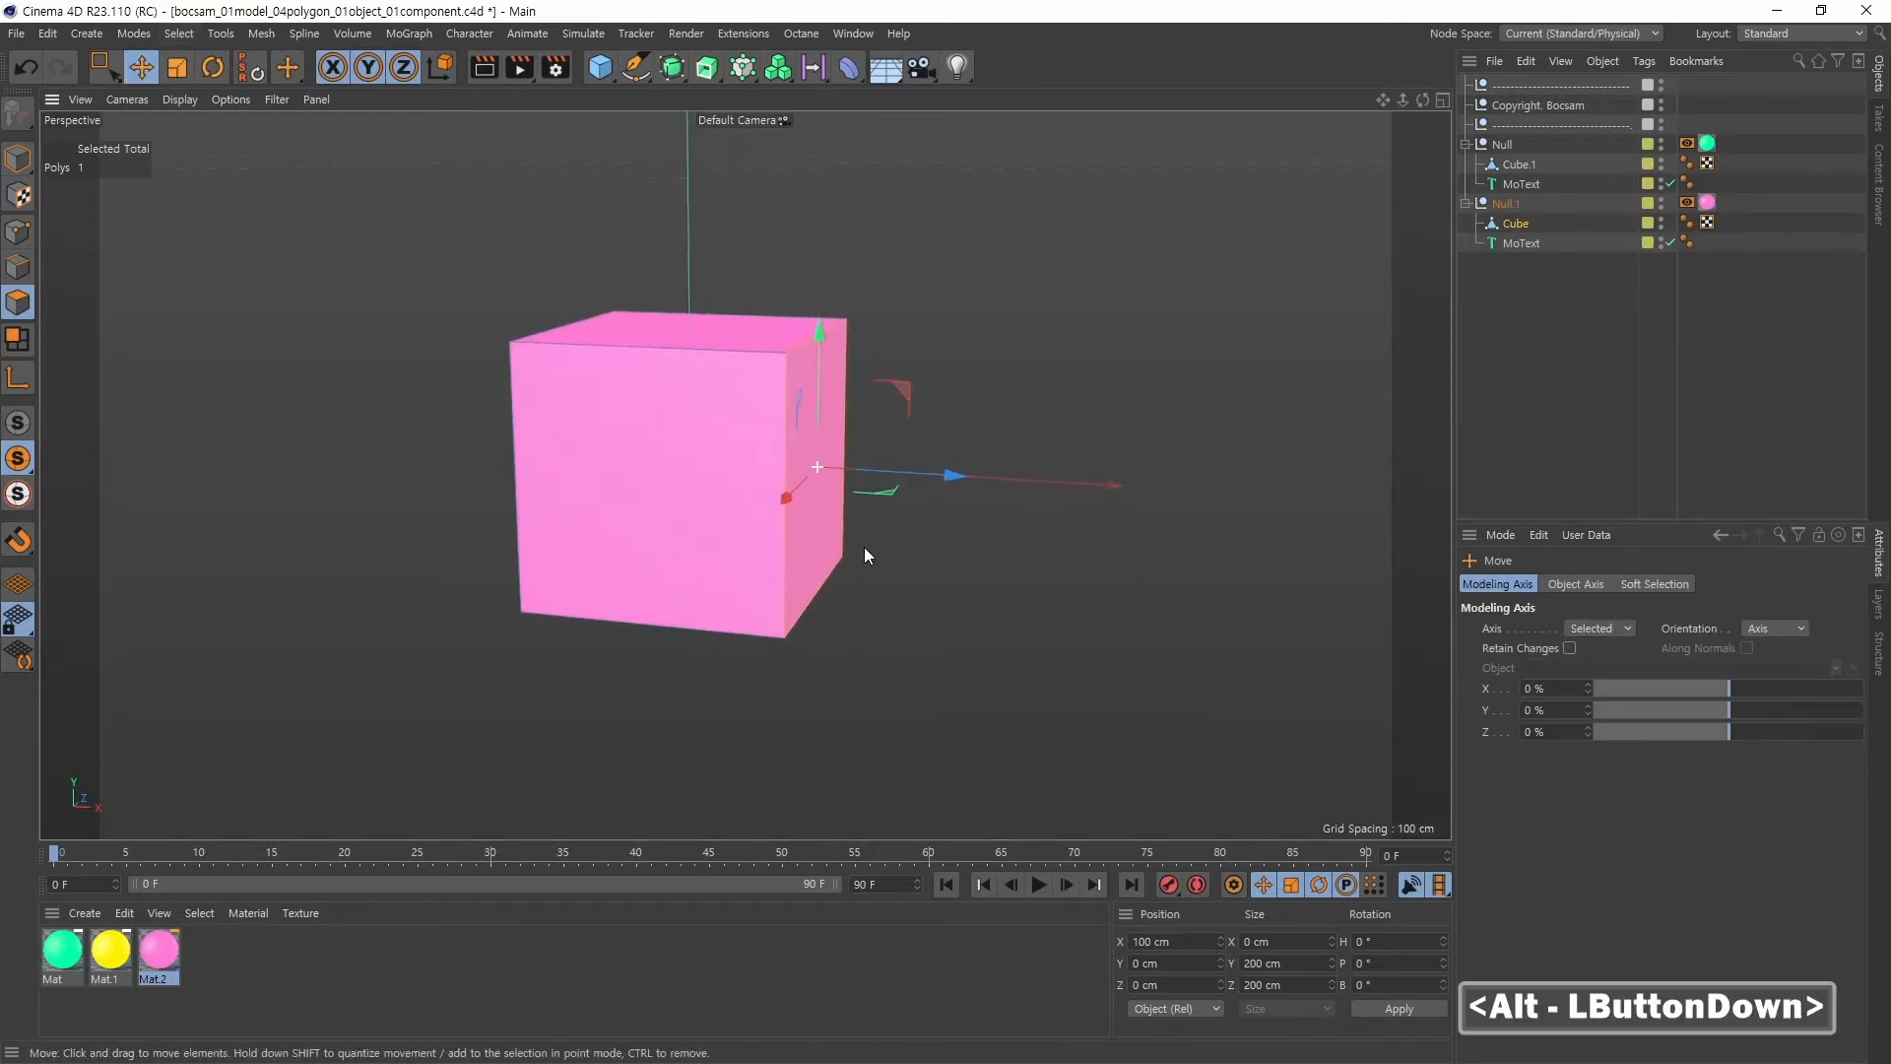
left_click_drag(865, 547, 903, 451, "alt")
right_click_drag(902, 451, 960, 440, "alt")
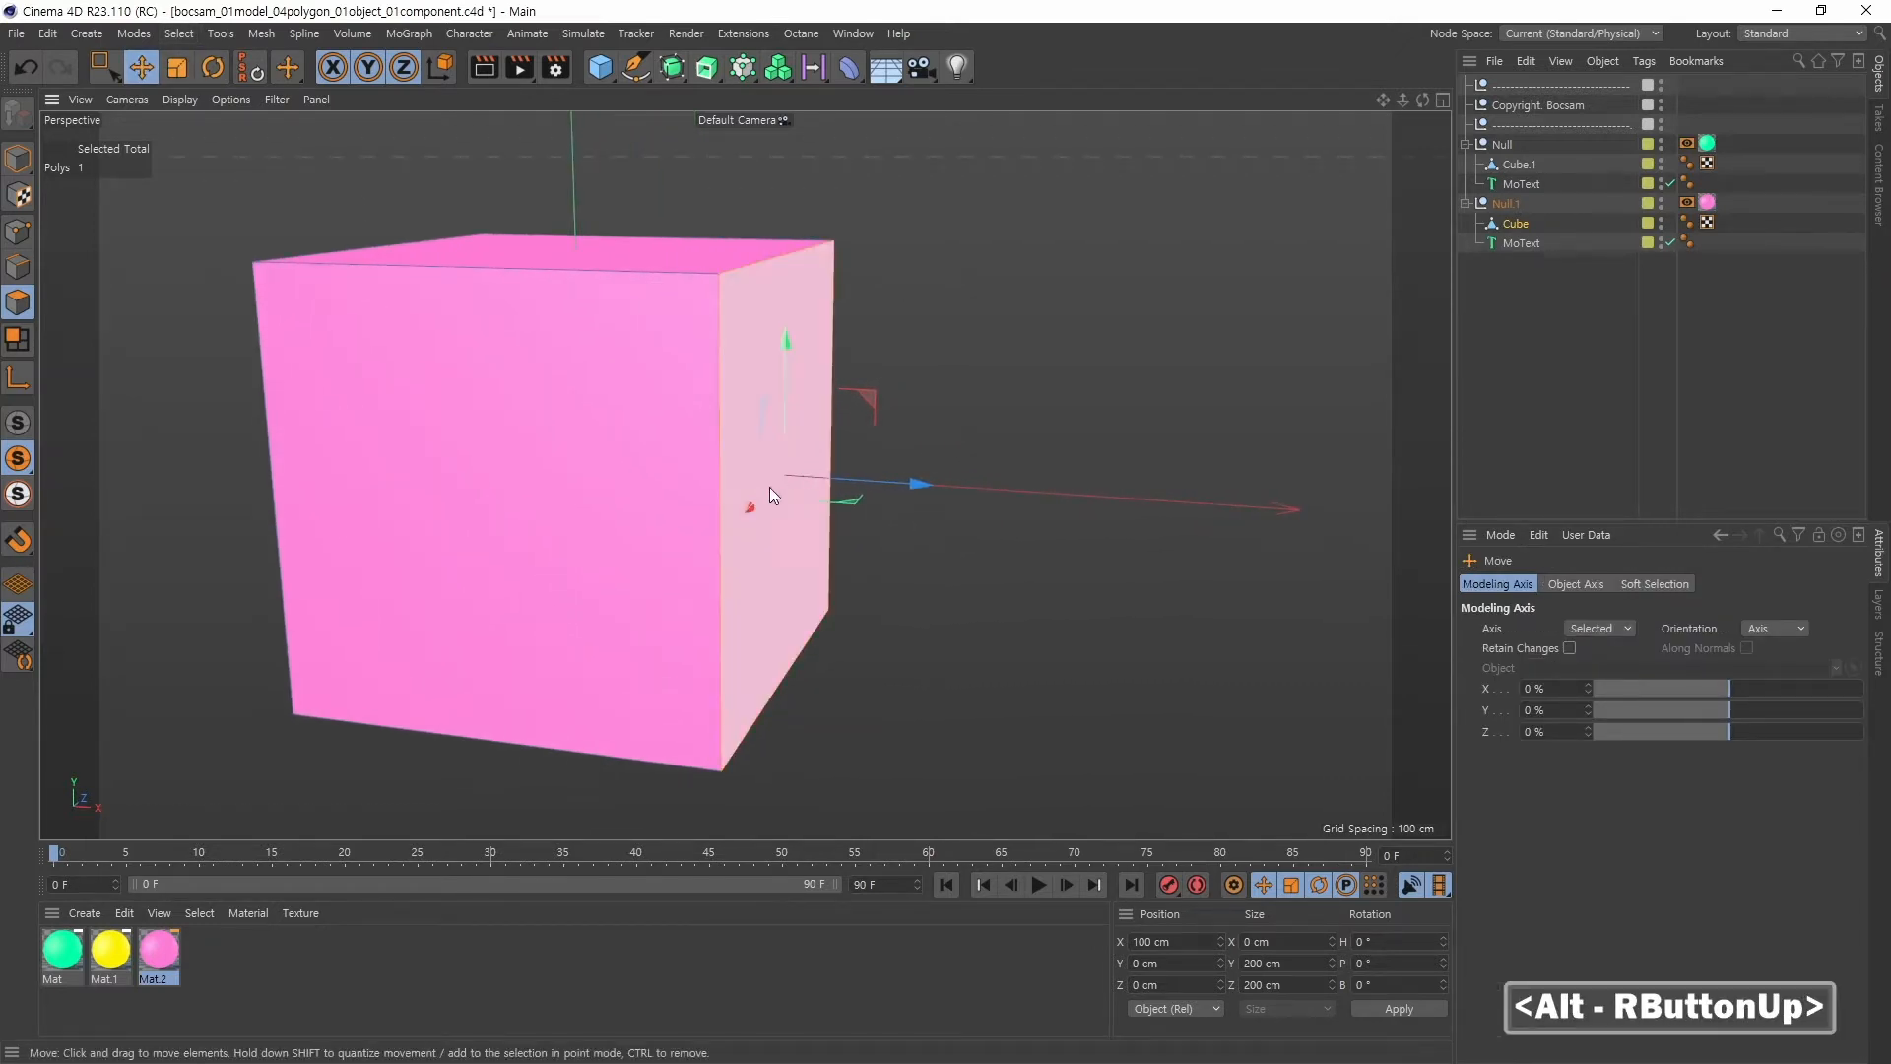
mouse_move(860, 546)
left_mouse_down("alt")
mouse_move(827, 579)
mouse_move(845, 534)
left_mouse_up("alt")
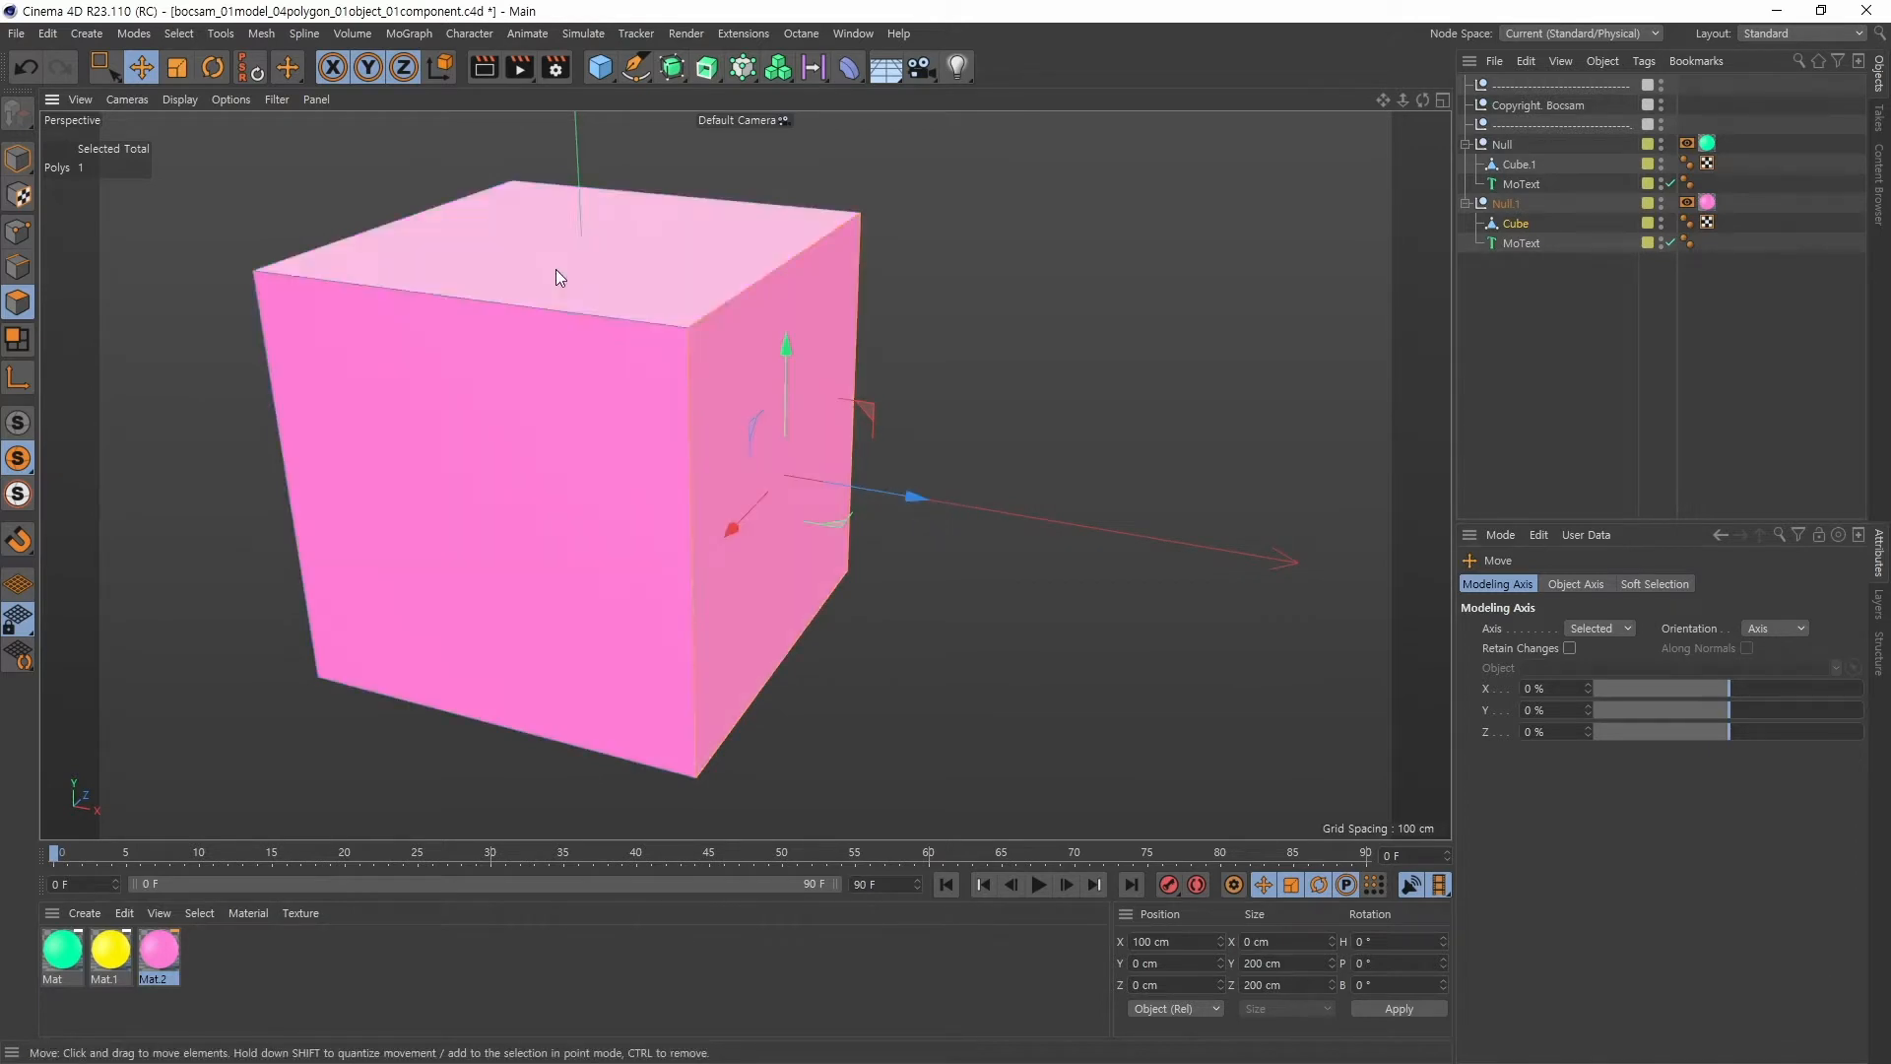
left_click(181, 73)
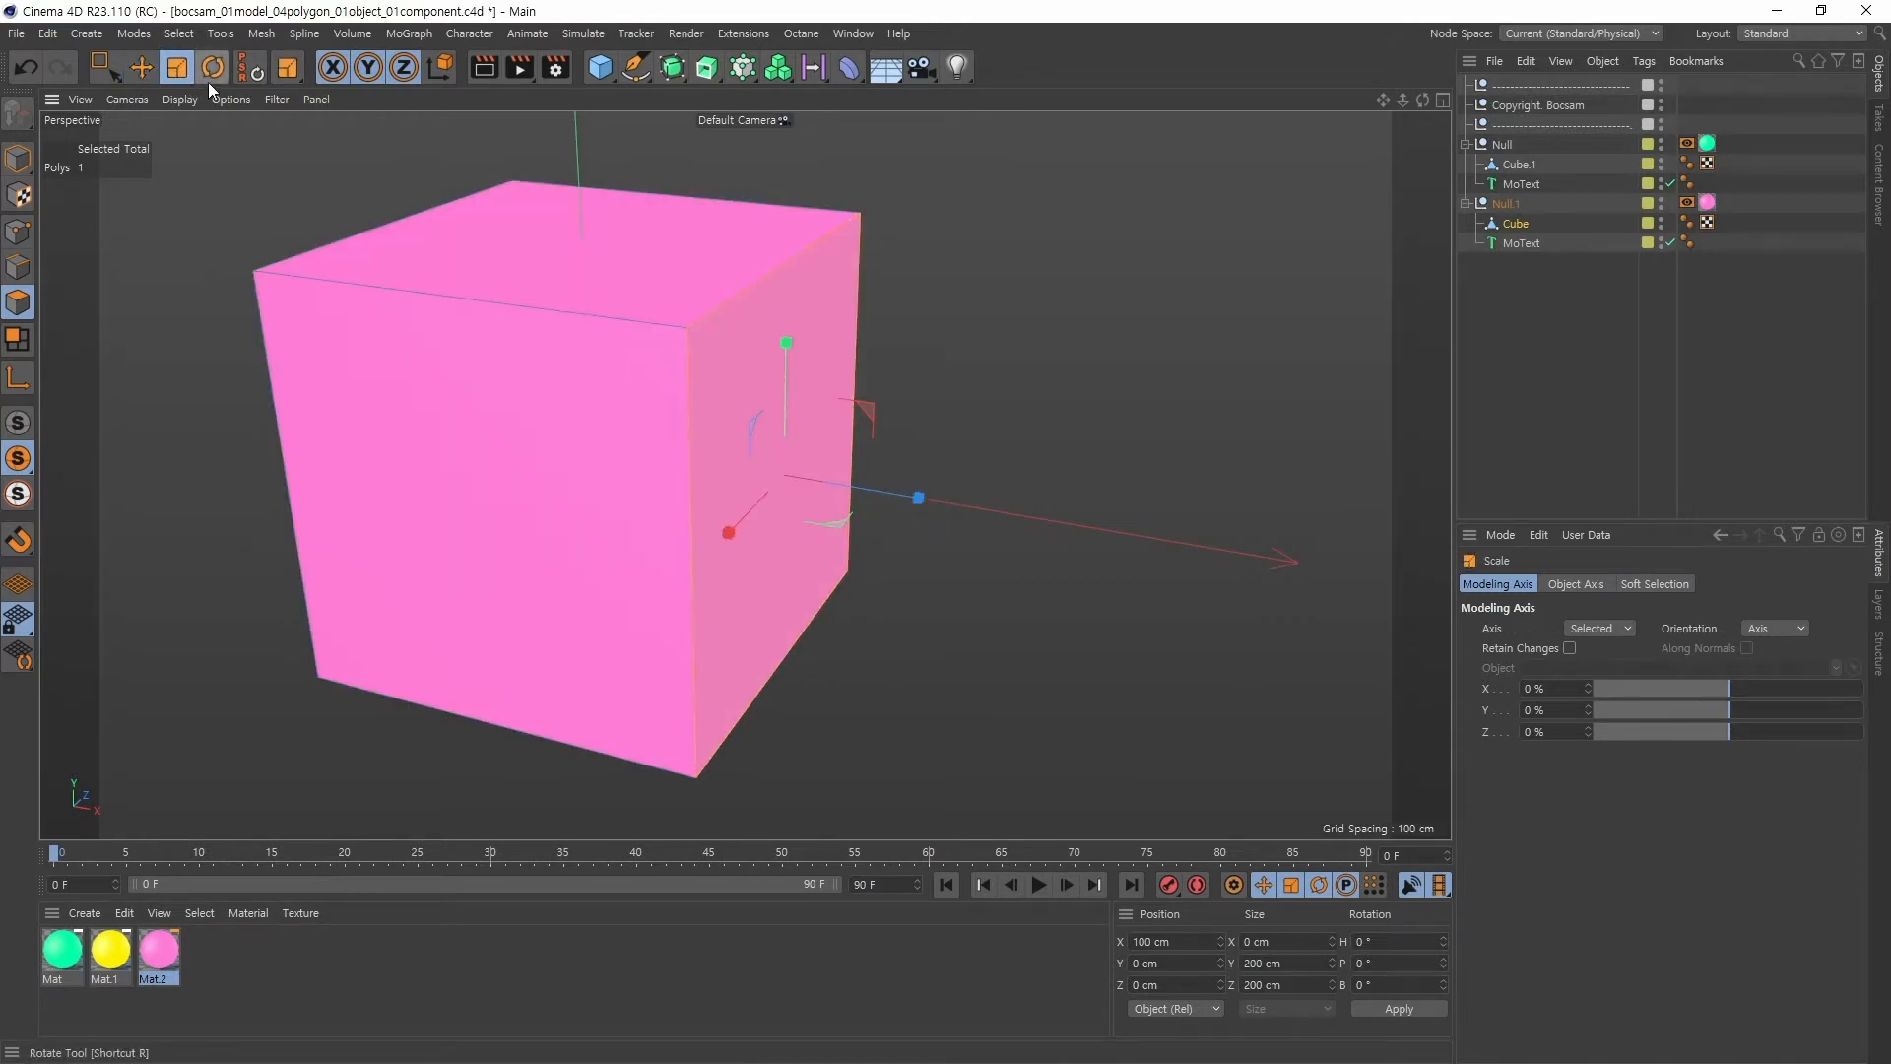
left_click(213, 73)
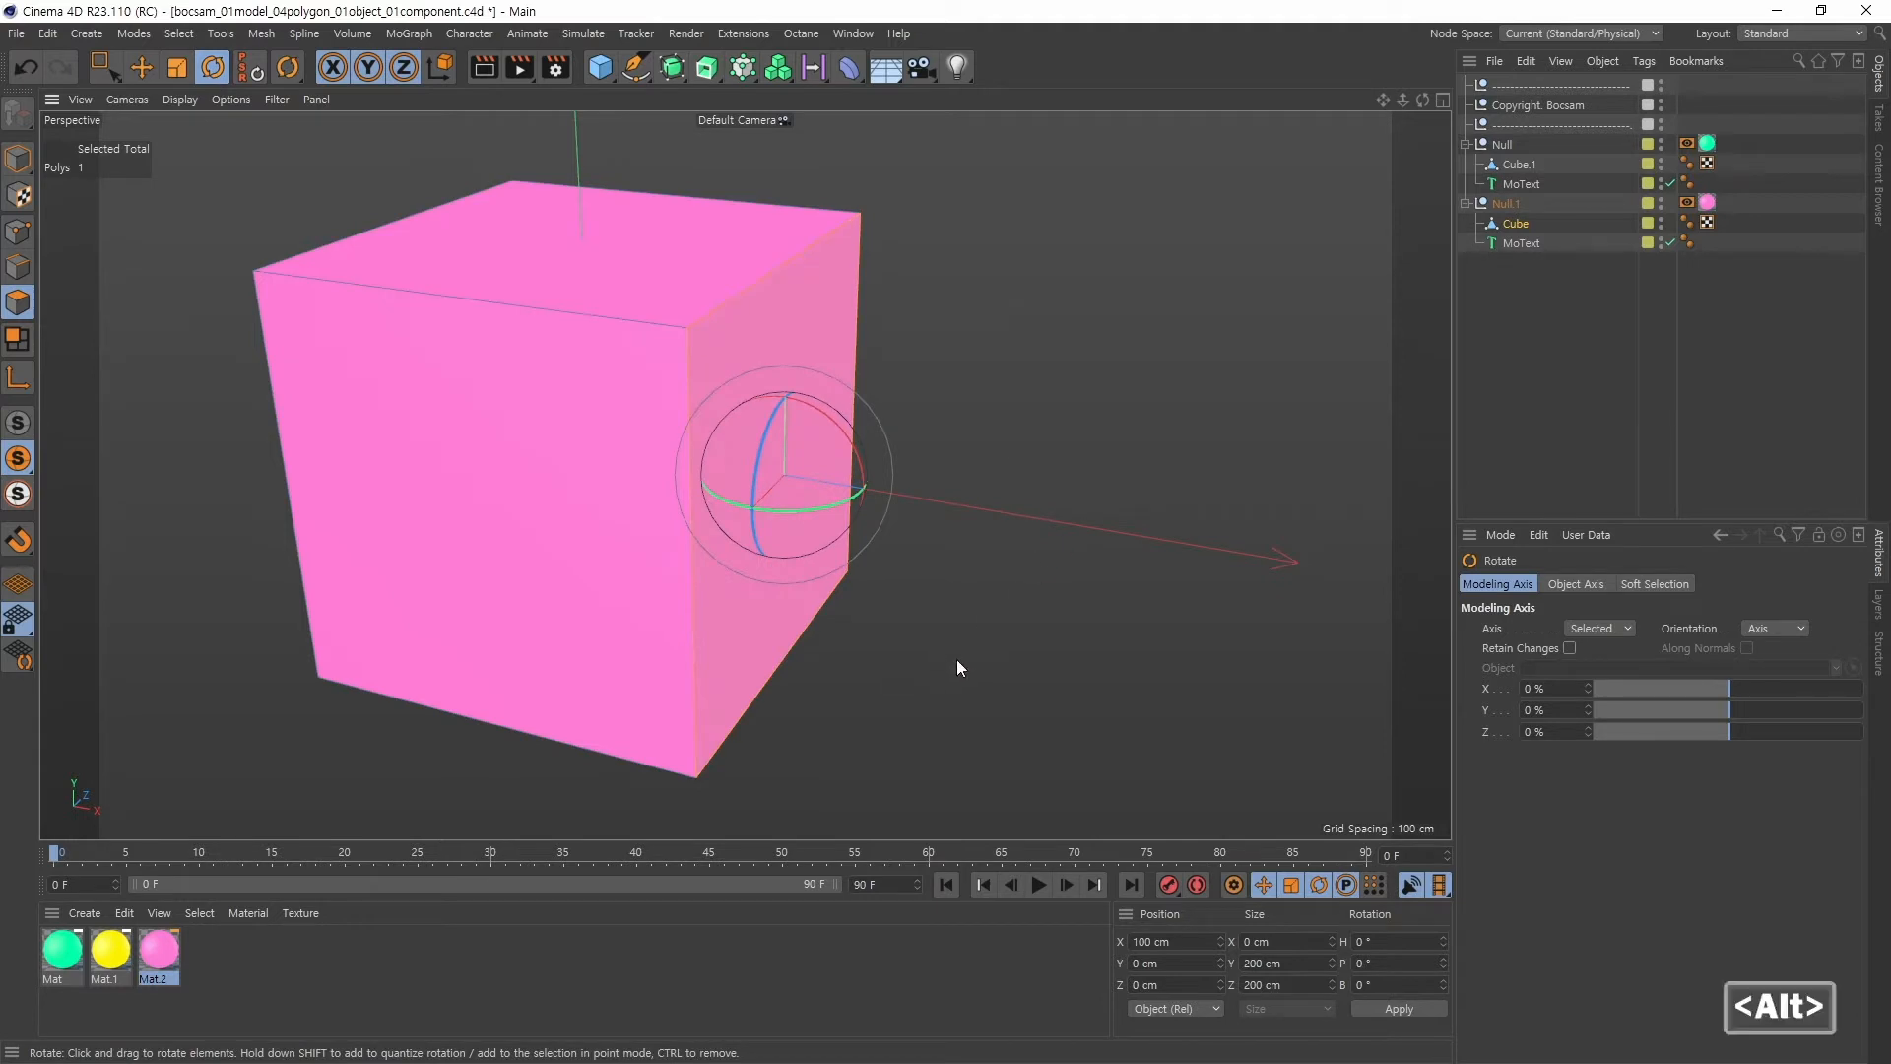
left_click_drag(955, 659, 895, 619, "alt")
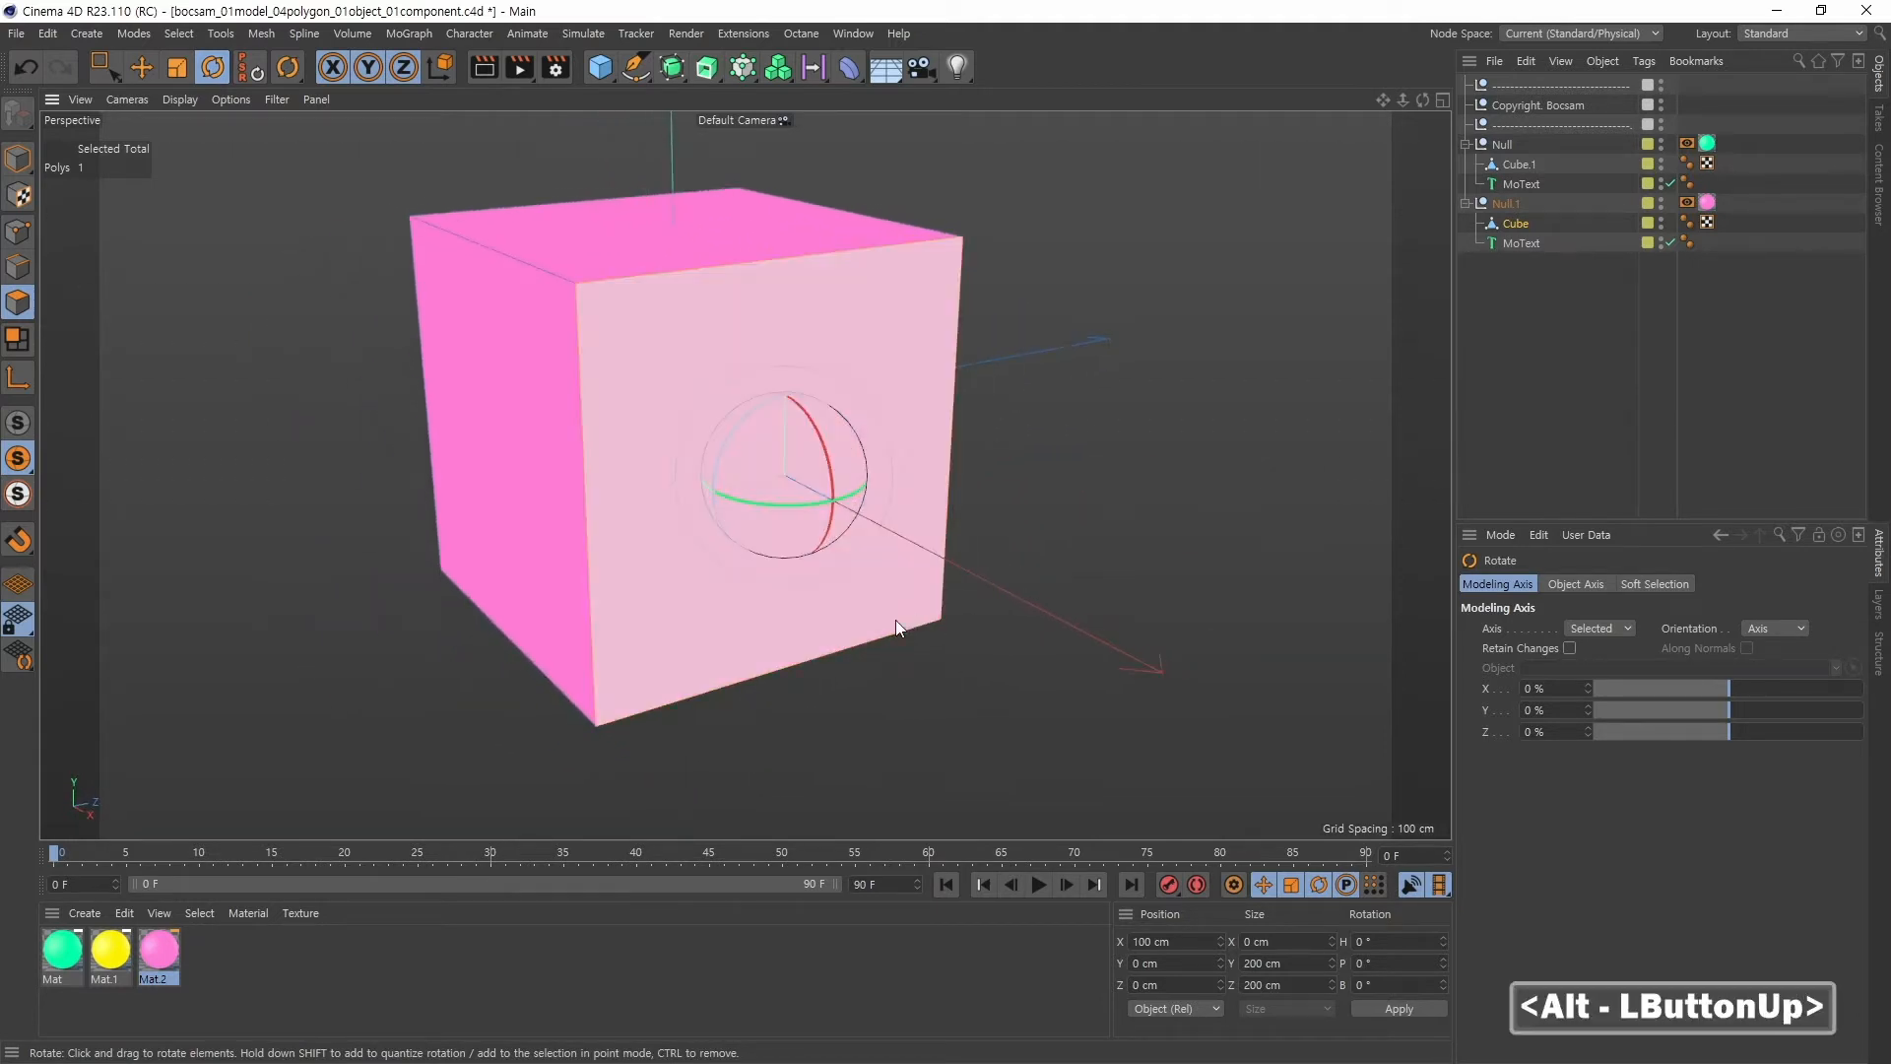
middle_click_drag(895, 618, 973, 607, "alt")
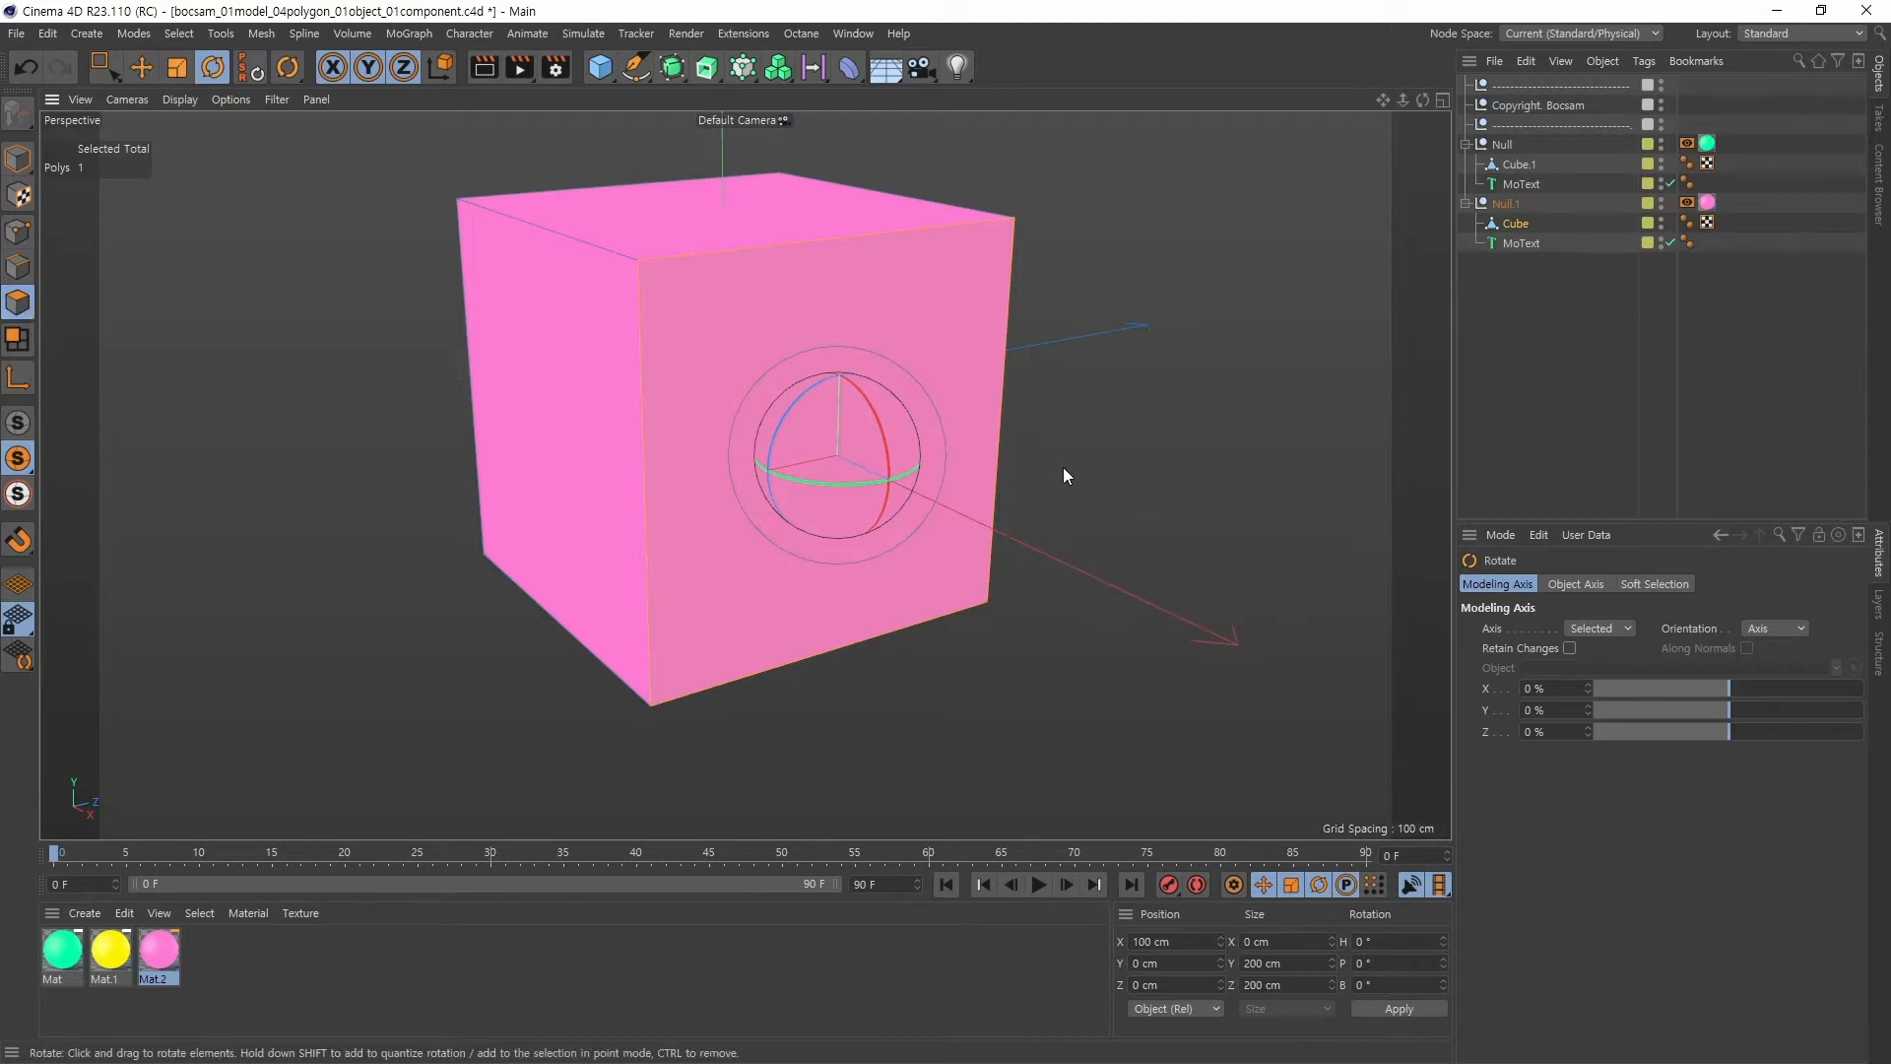
Move the selected side face inward along the cube's X axis to about 87.4 cm
left_click_drag(1022, 688, 1077, 684, "alt")
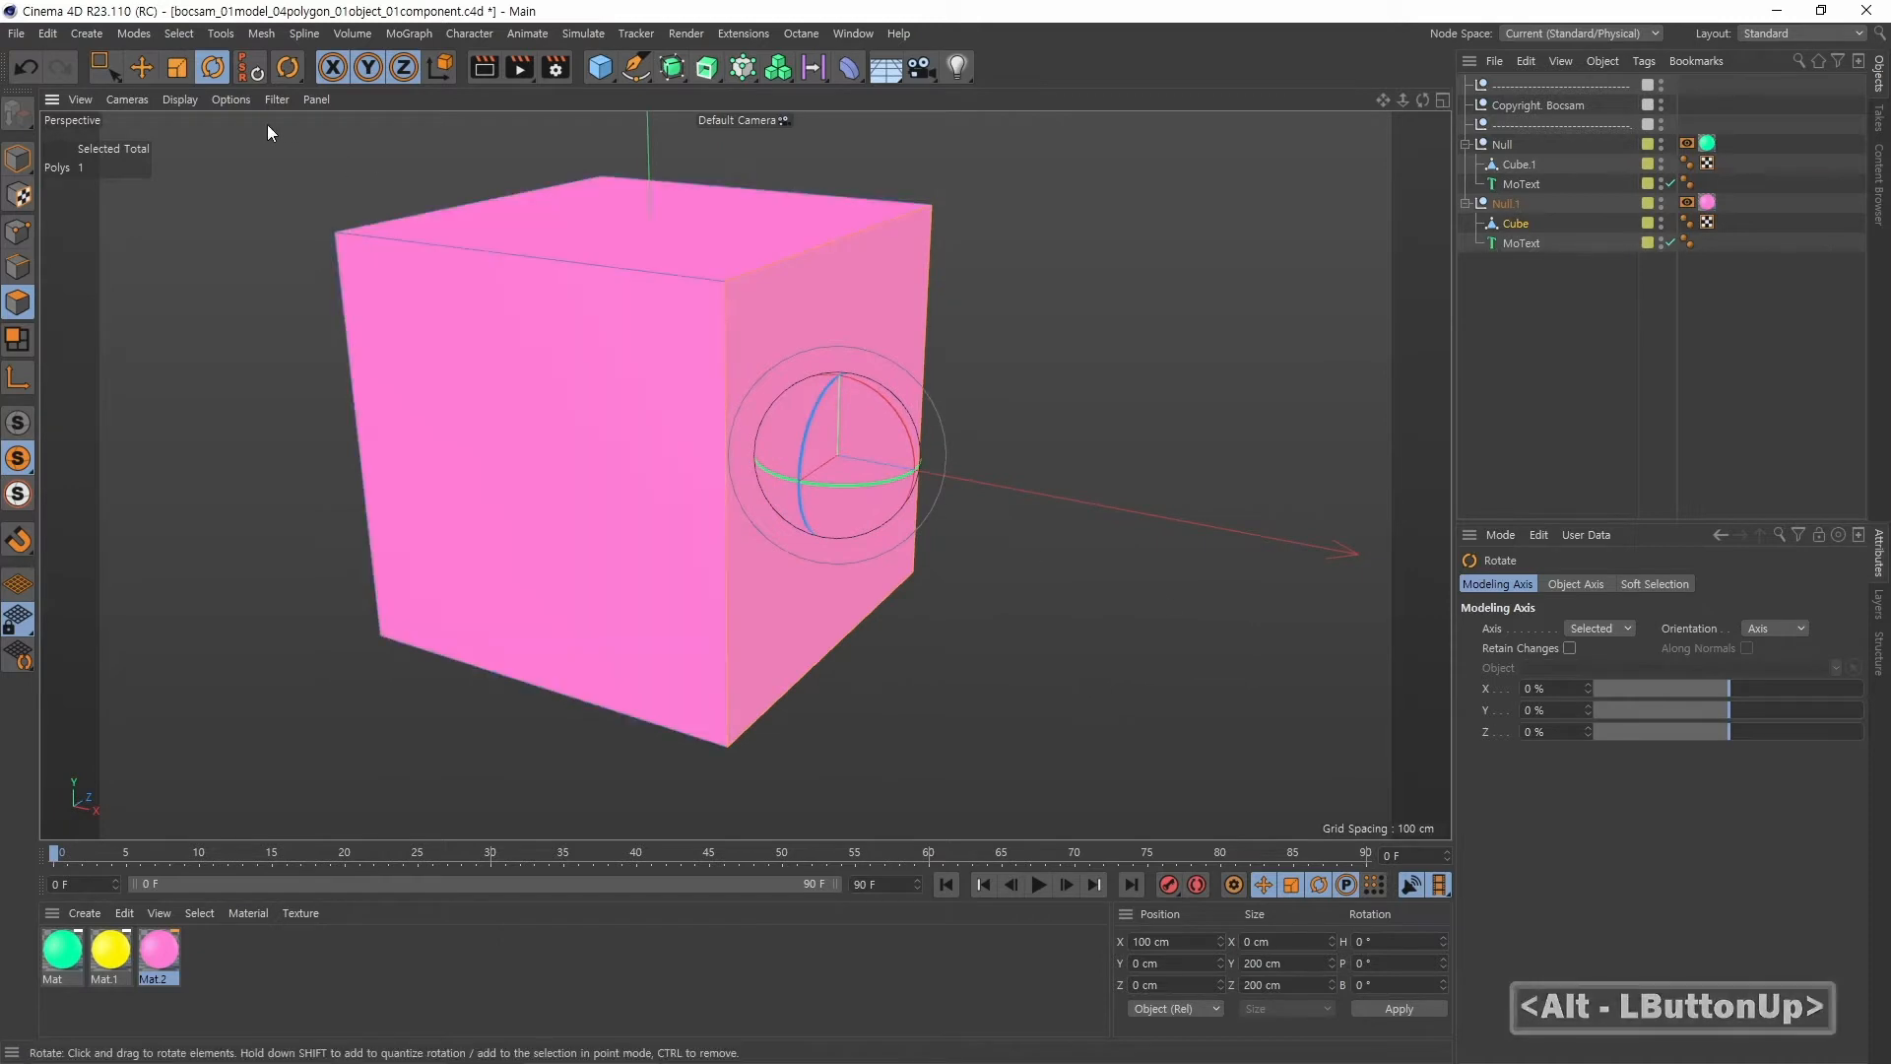
key("e")
left_click_drag(1112, 522, 901, 446)
Try scaling the selected side face uniformly down to about 167 cm, and undo it
key("t")
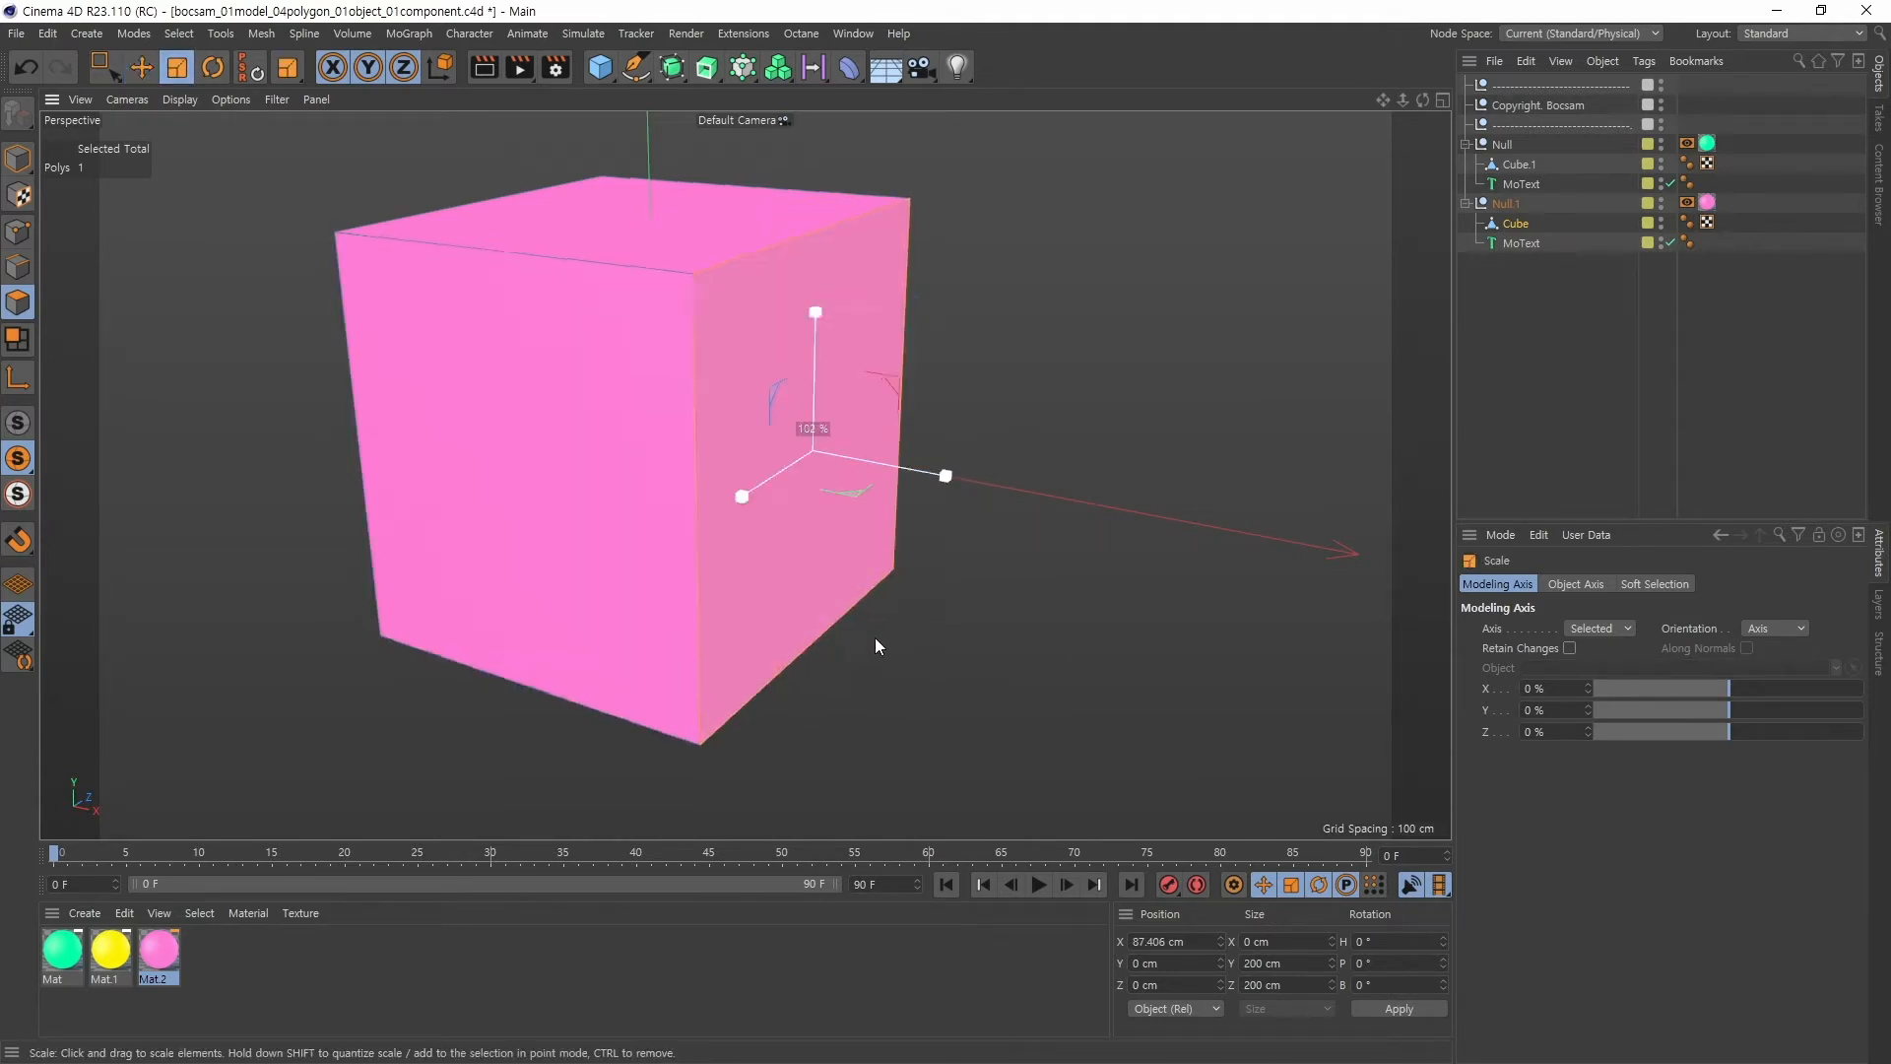
left_click_drag(873, 646, 682, 635)
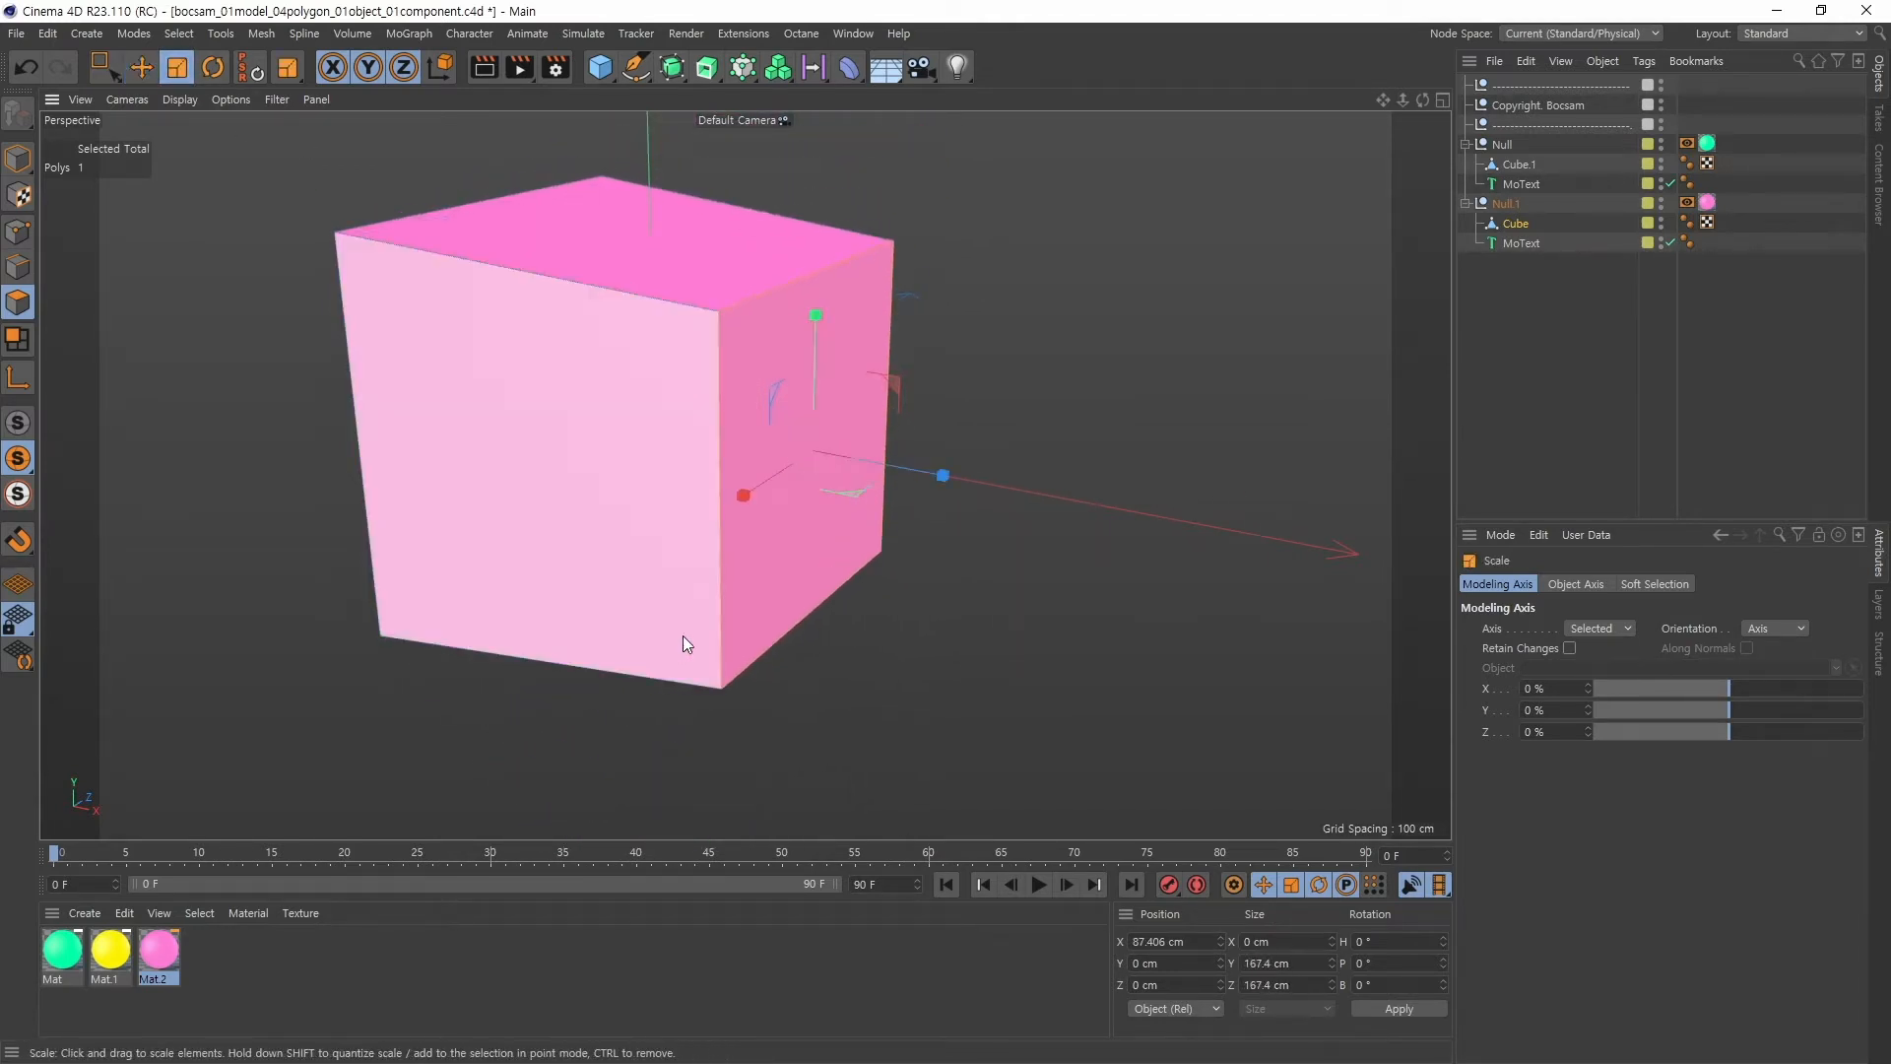
key("ctrl+z")
Try rotating the selected side face by about 7°, and undo the rotation
left_click(212, 67)
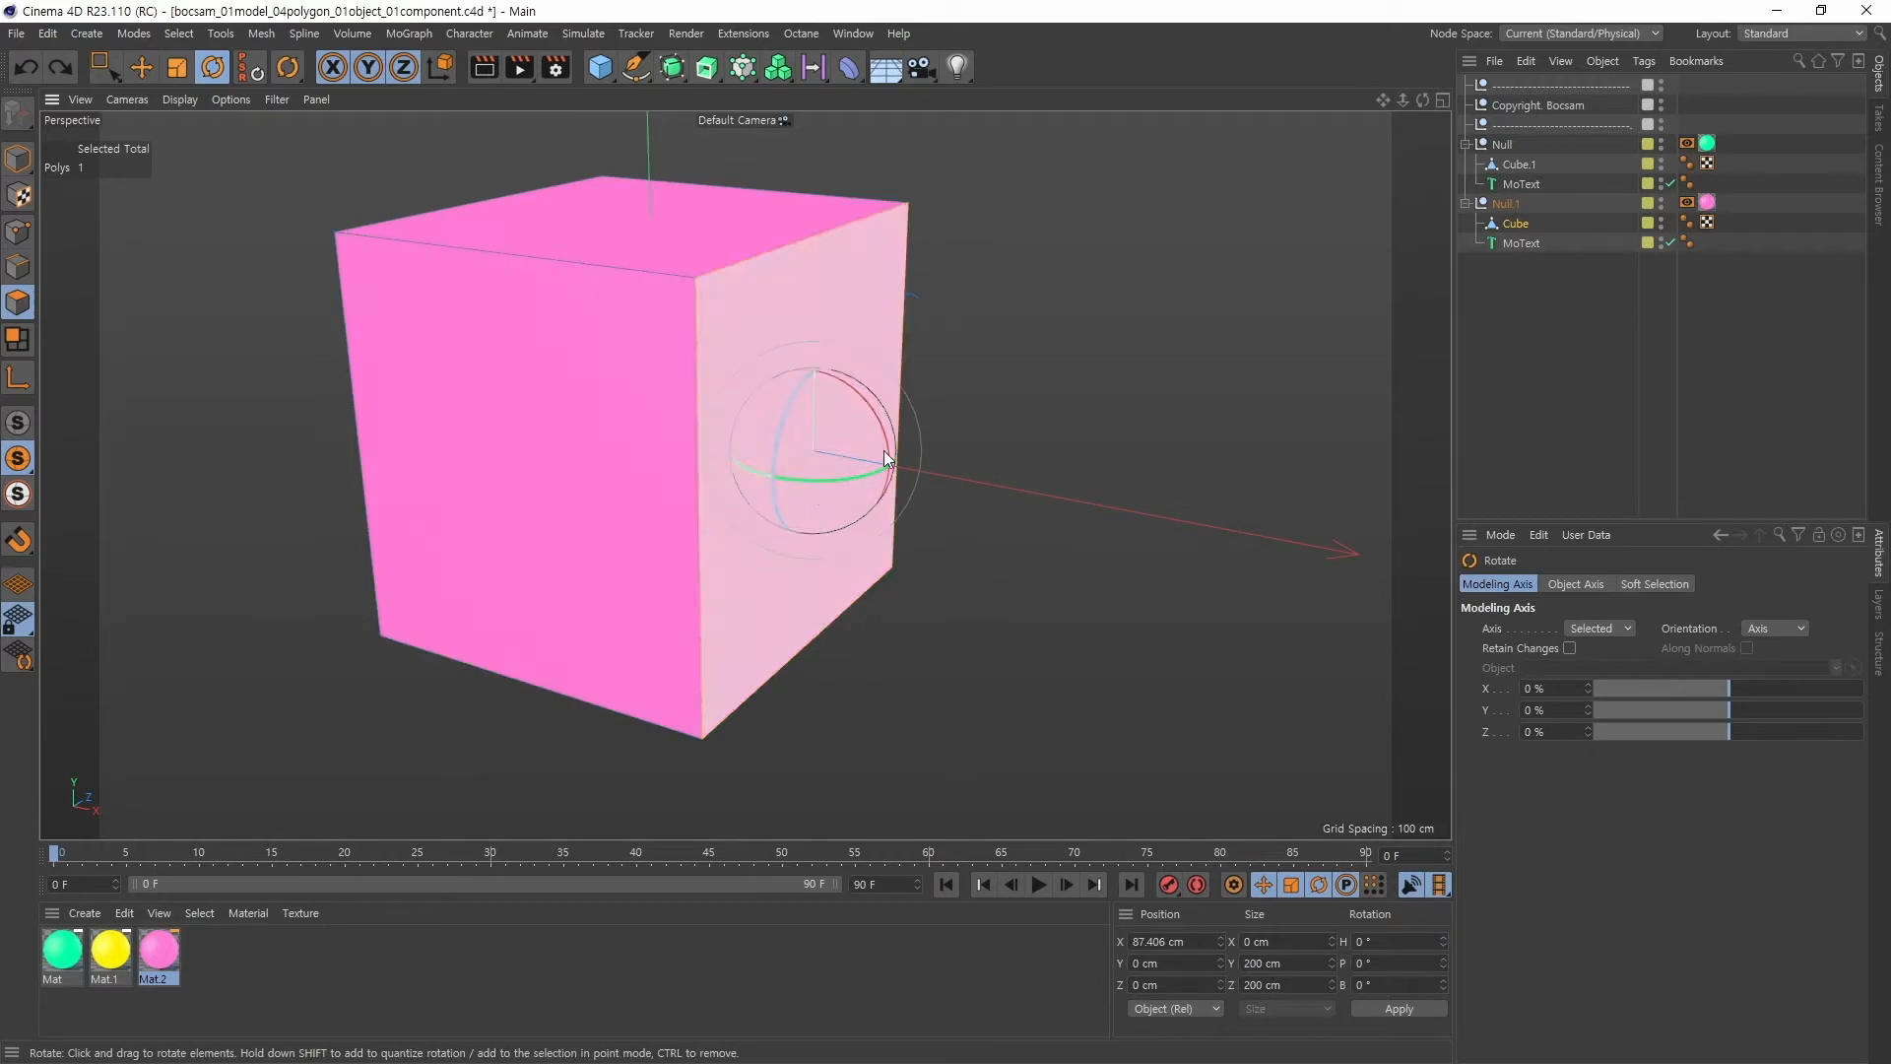
mouse_move(876, 434)
left_mouse_down()
mouse_move(847, 394)
mouse_move(890, 507)
mouse_move(855, 440)
left_mouse_up()
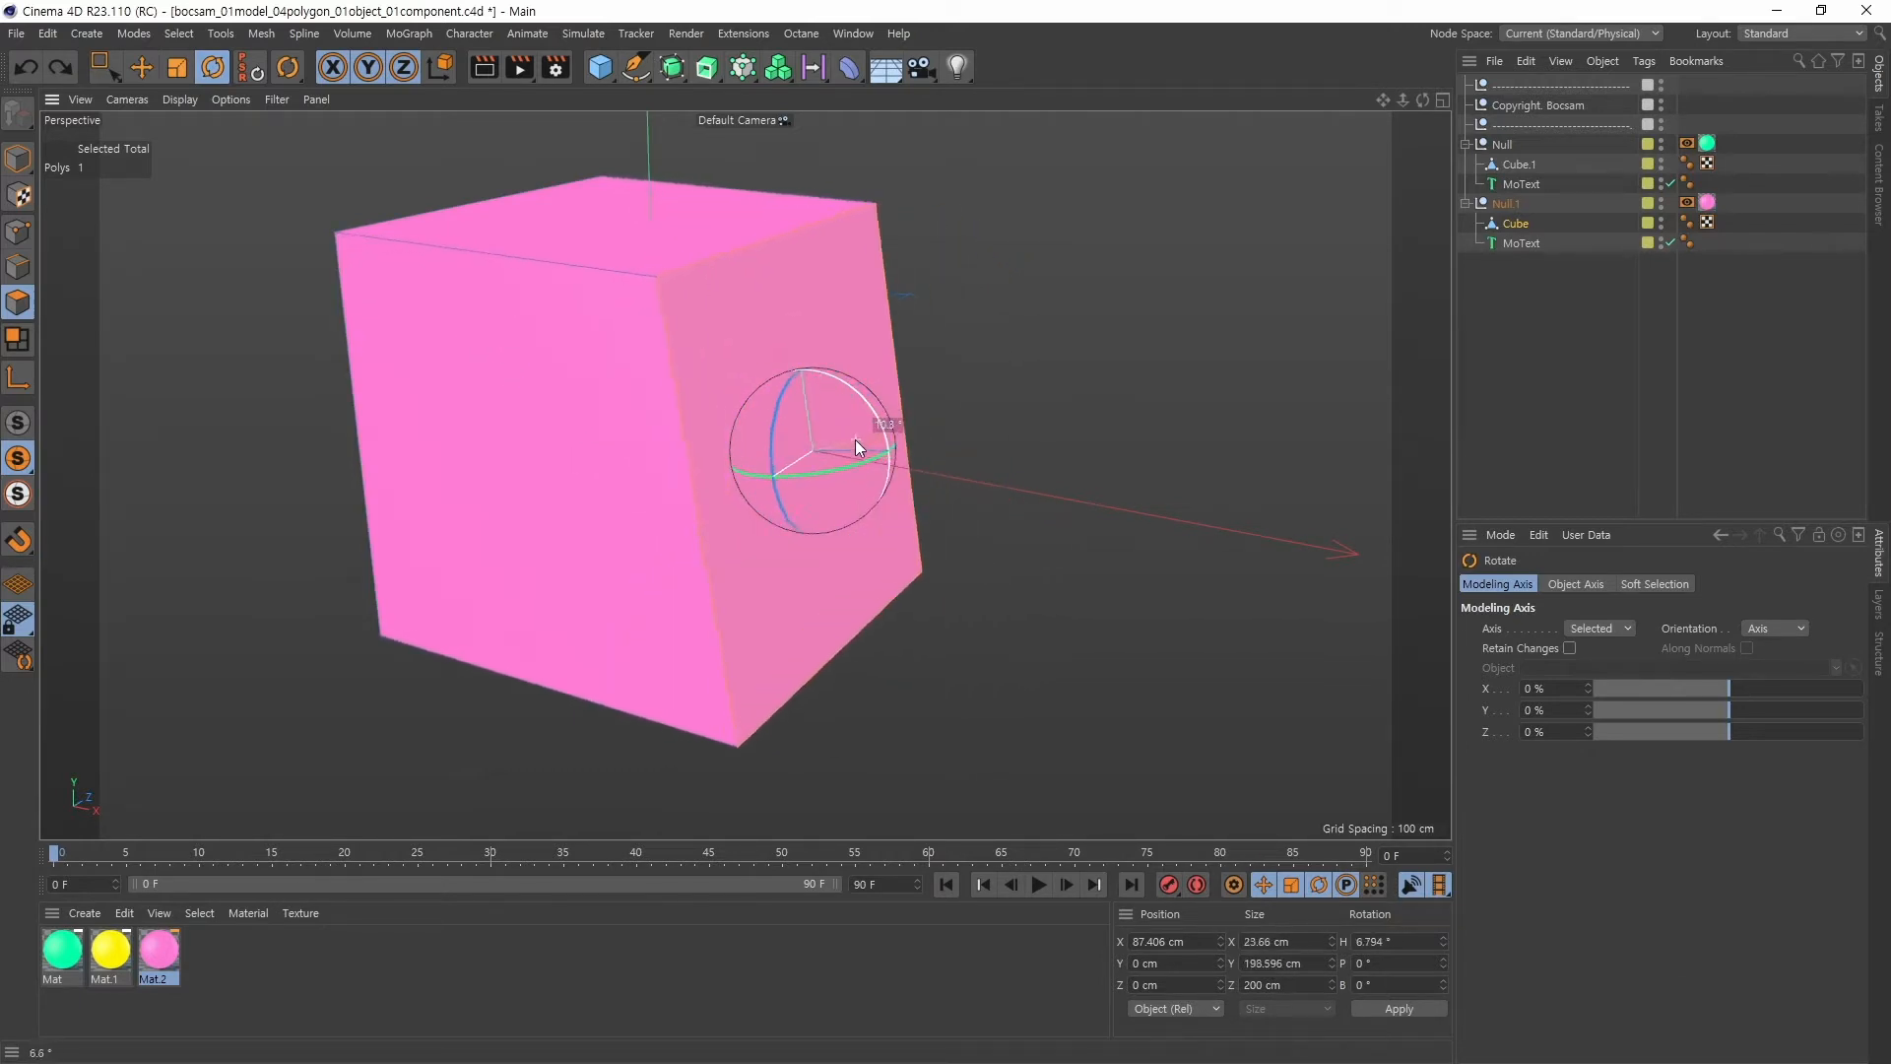
key("ctrl+z")
Activate the Move tool and switch from polygon mode to model mode for the whole cube
middle_click_drag(1036, 564, 1089, 557, "alt")
right_click_drag(1089, 558, 1115, 551, "alt")
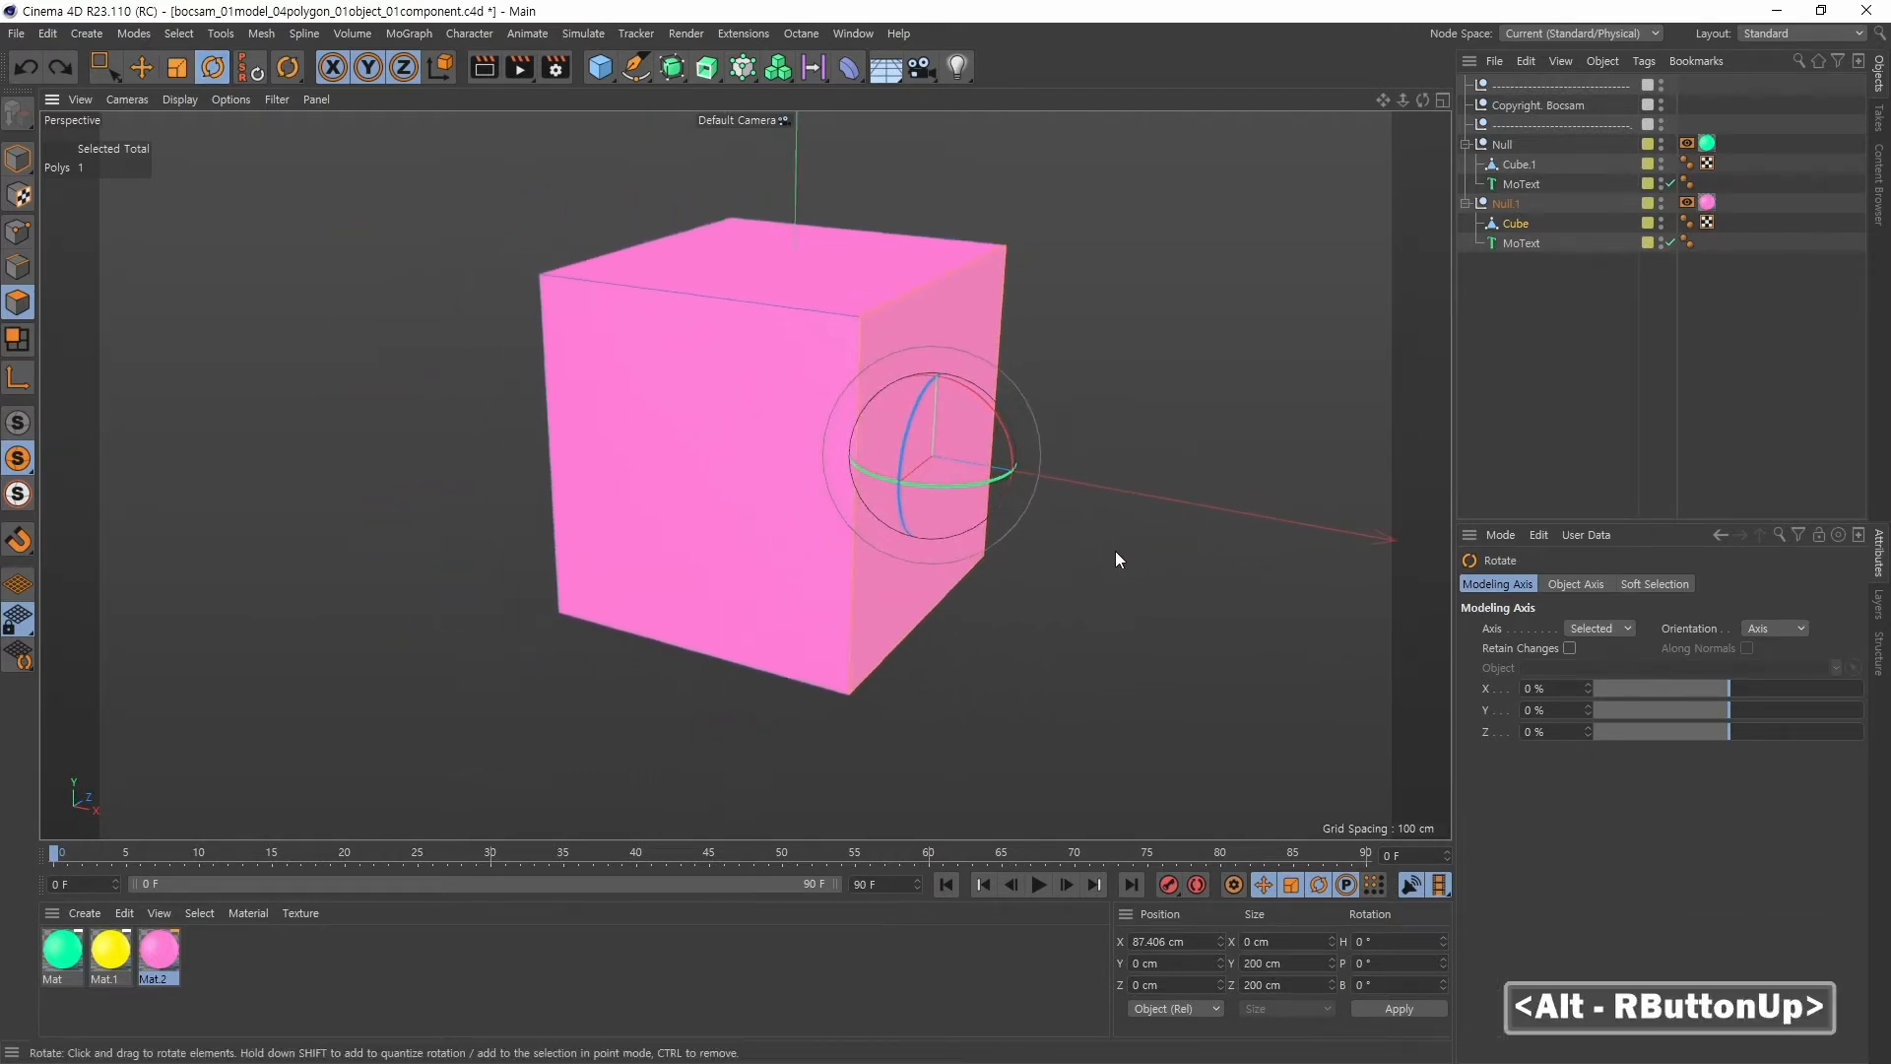
middle_click_drag(1115, 552, 1054, 546, "alt")
left_click_drag(1055, 546, 1042, 606, "alt")
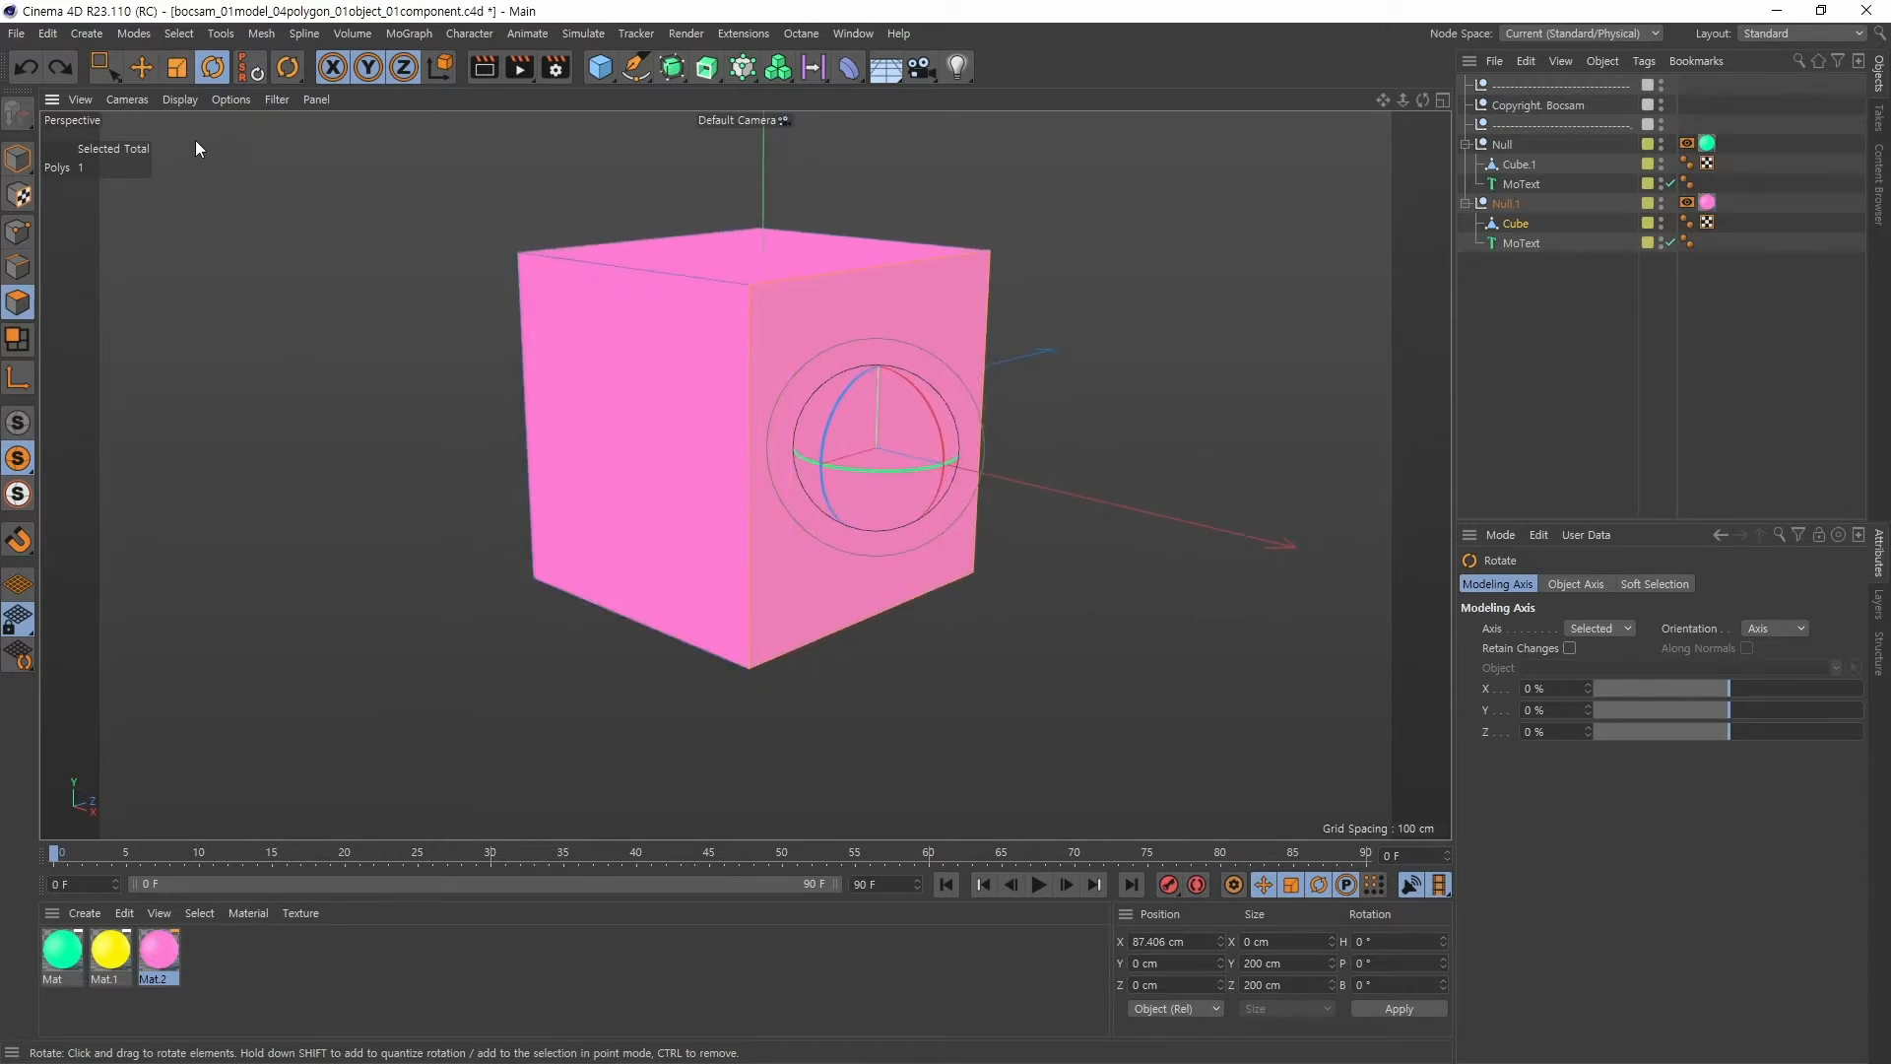
left_click(143, 69)
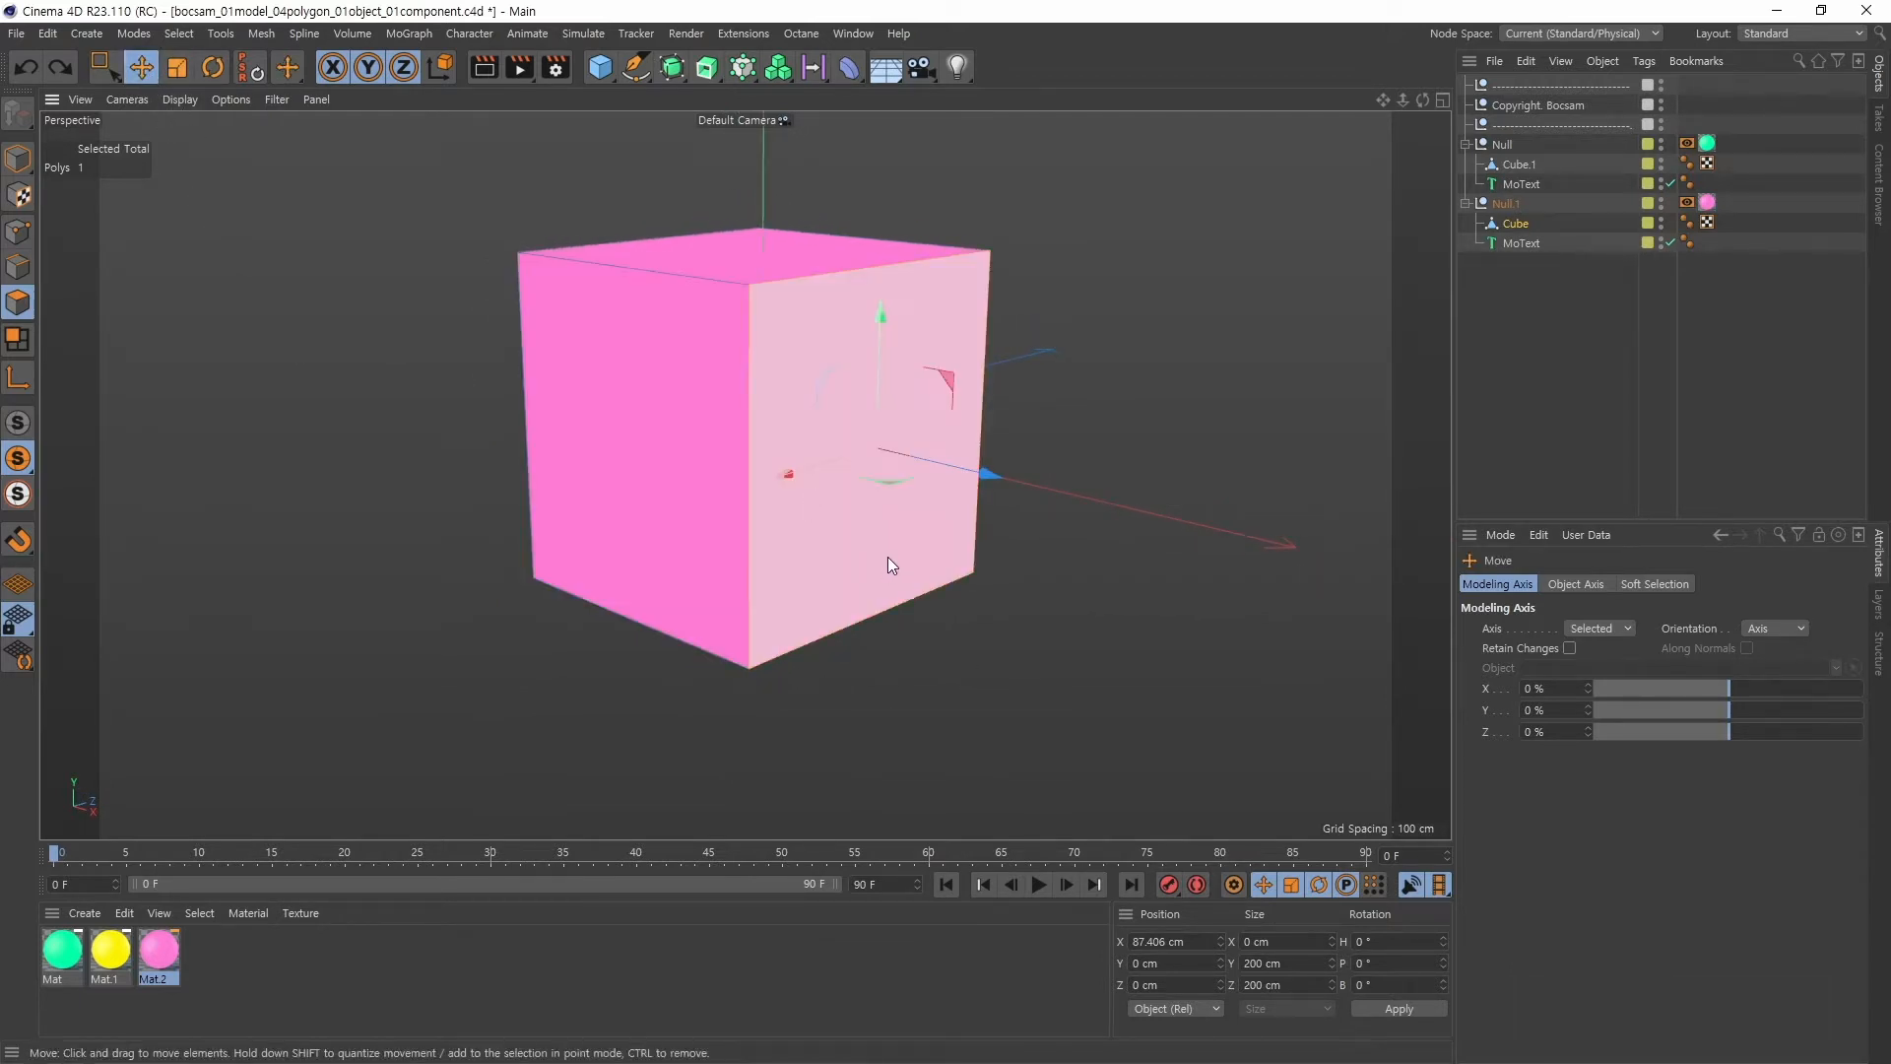
middle_click_drag(1054, 439, 1024, 448, "alt")
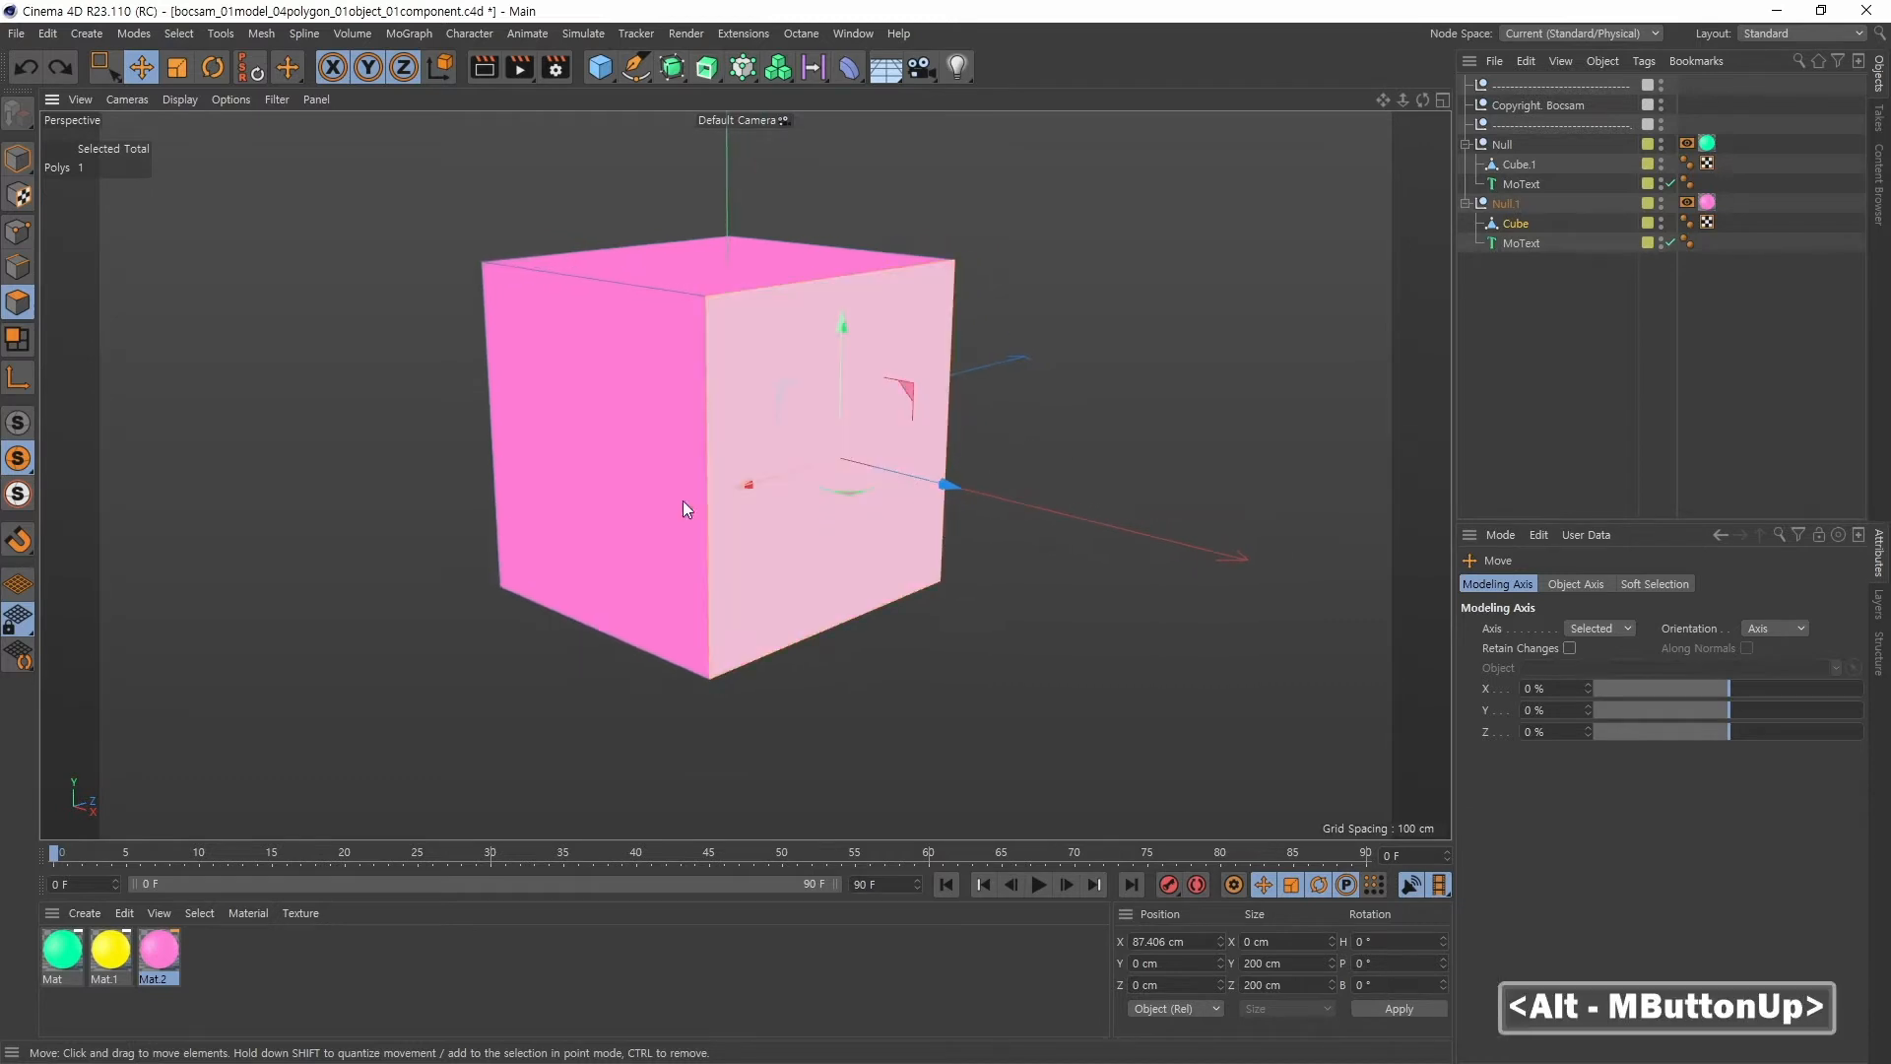
left_click(18, 158)
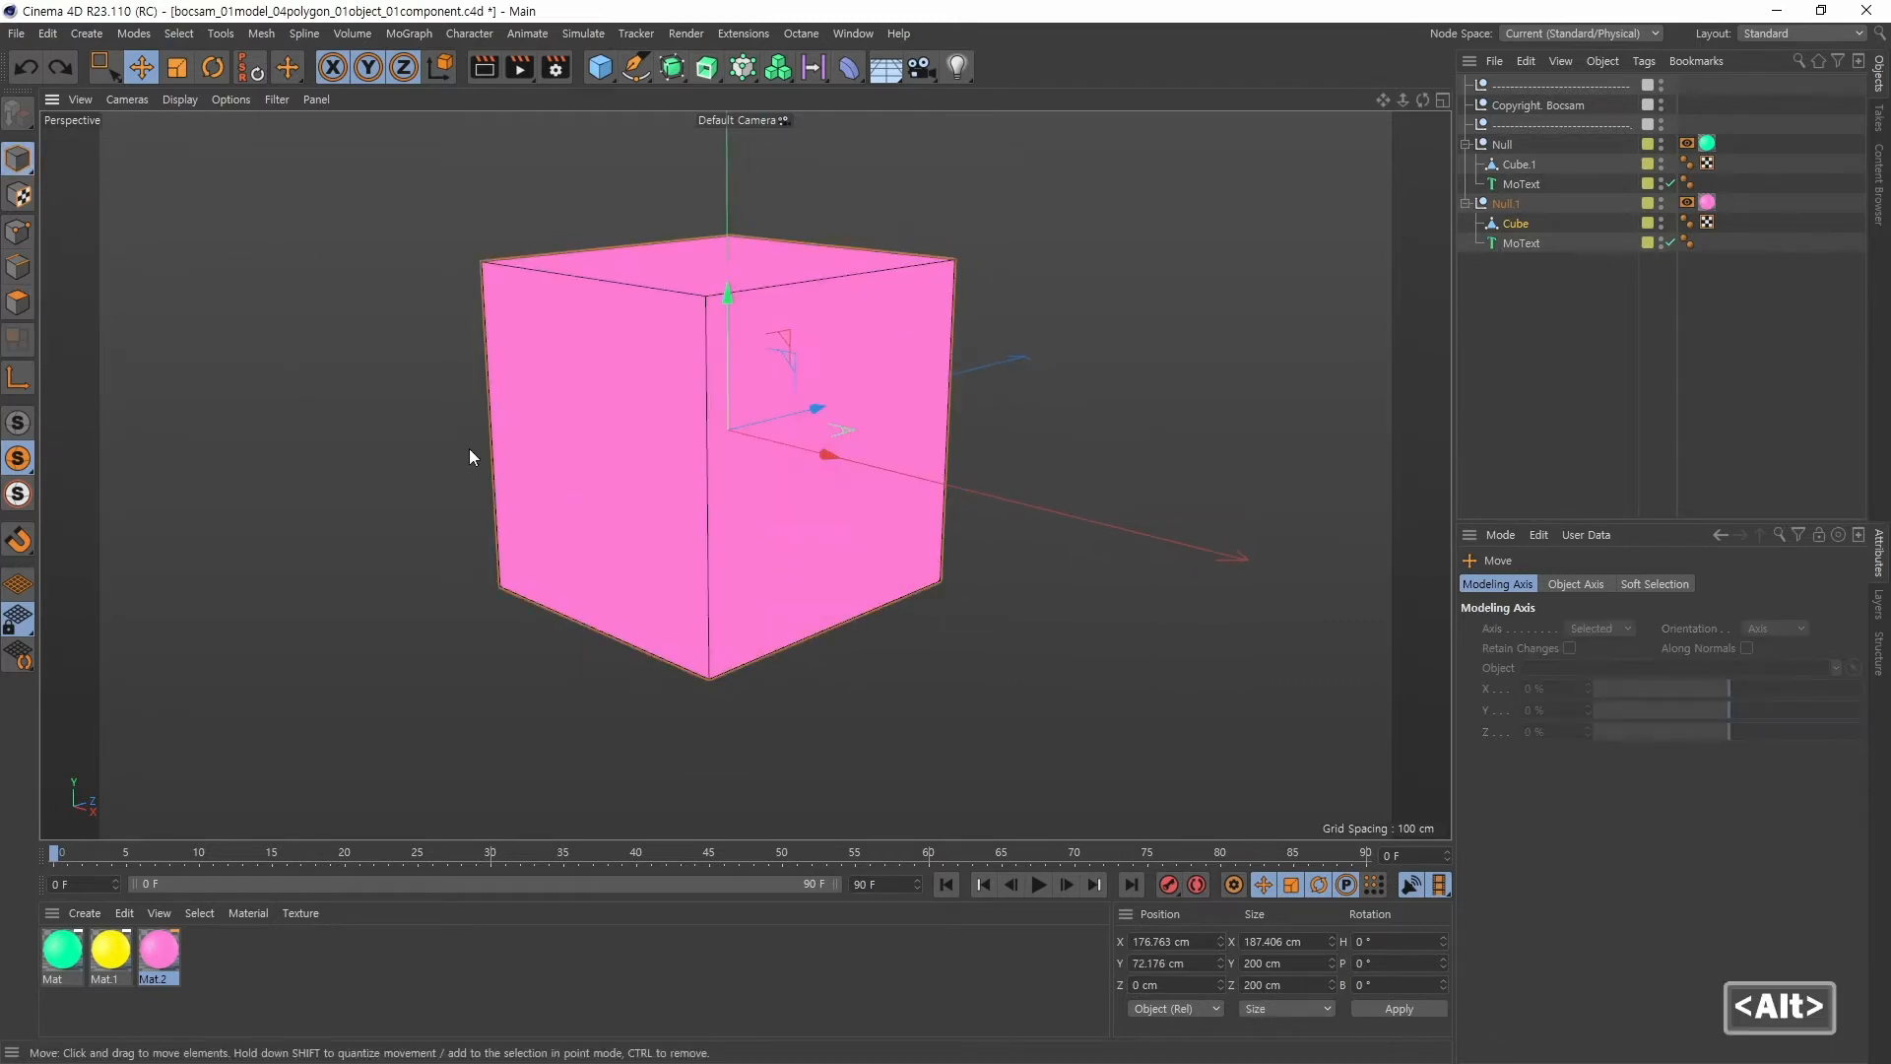
Try shifting the whole cube's axis with axis editing enabled, undo the shift and leave axis editing
left_click_drag(469, 447, 500, 493, "alt")
left_click(18, 377)
left_click_drag(1059, 657, 1015, 605, "alt")
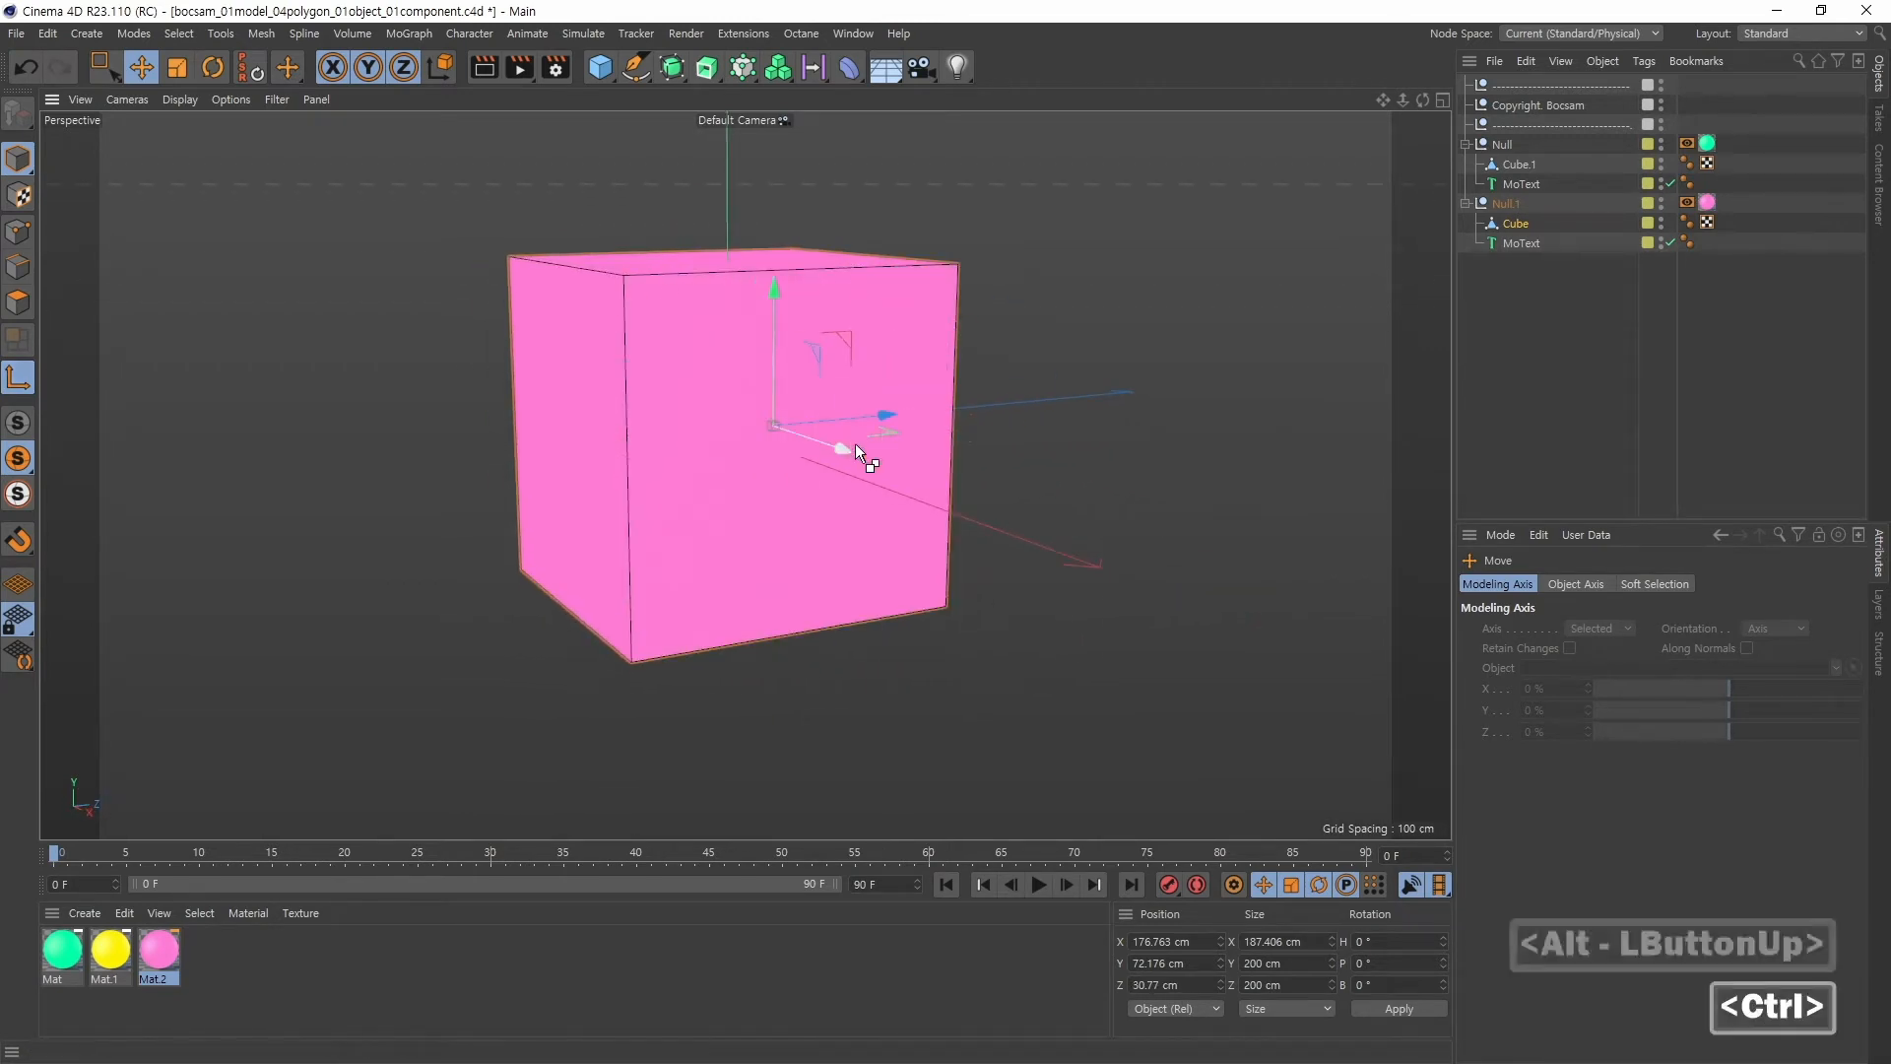
key("ctrl+z")
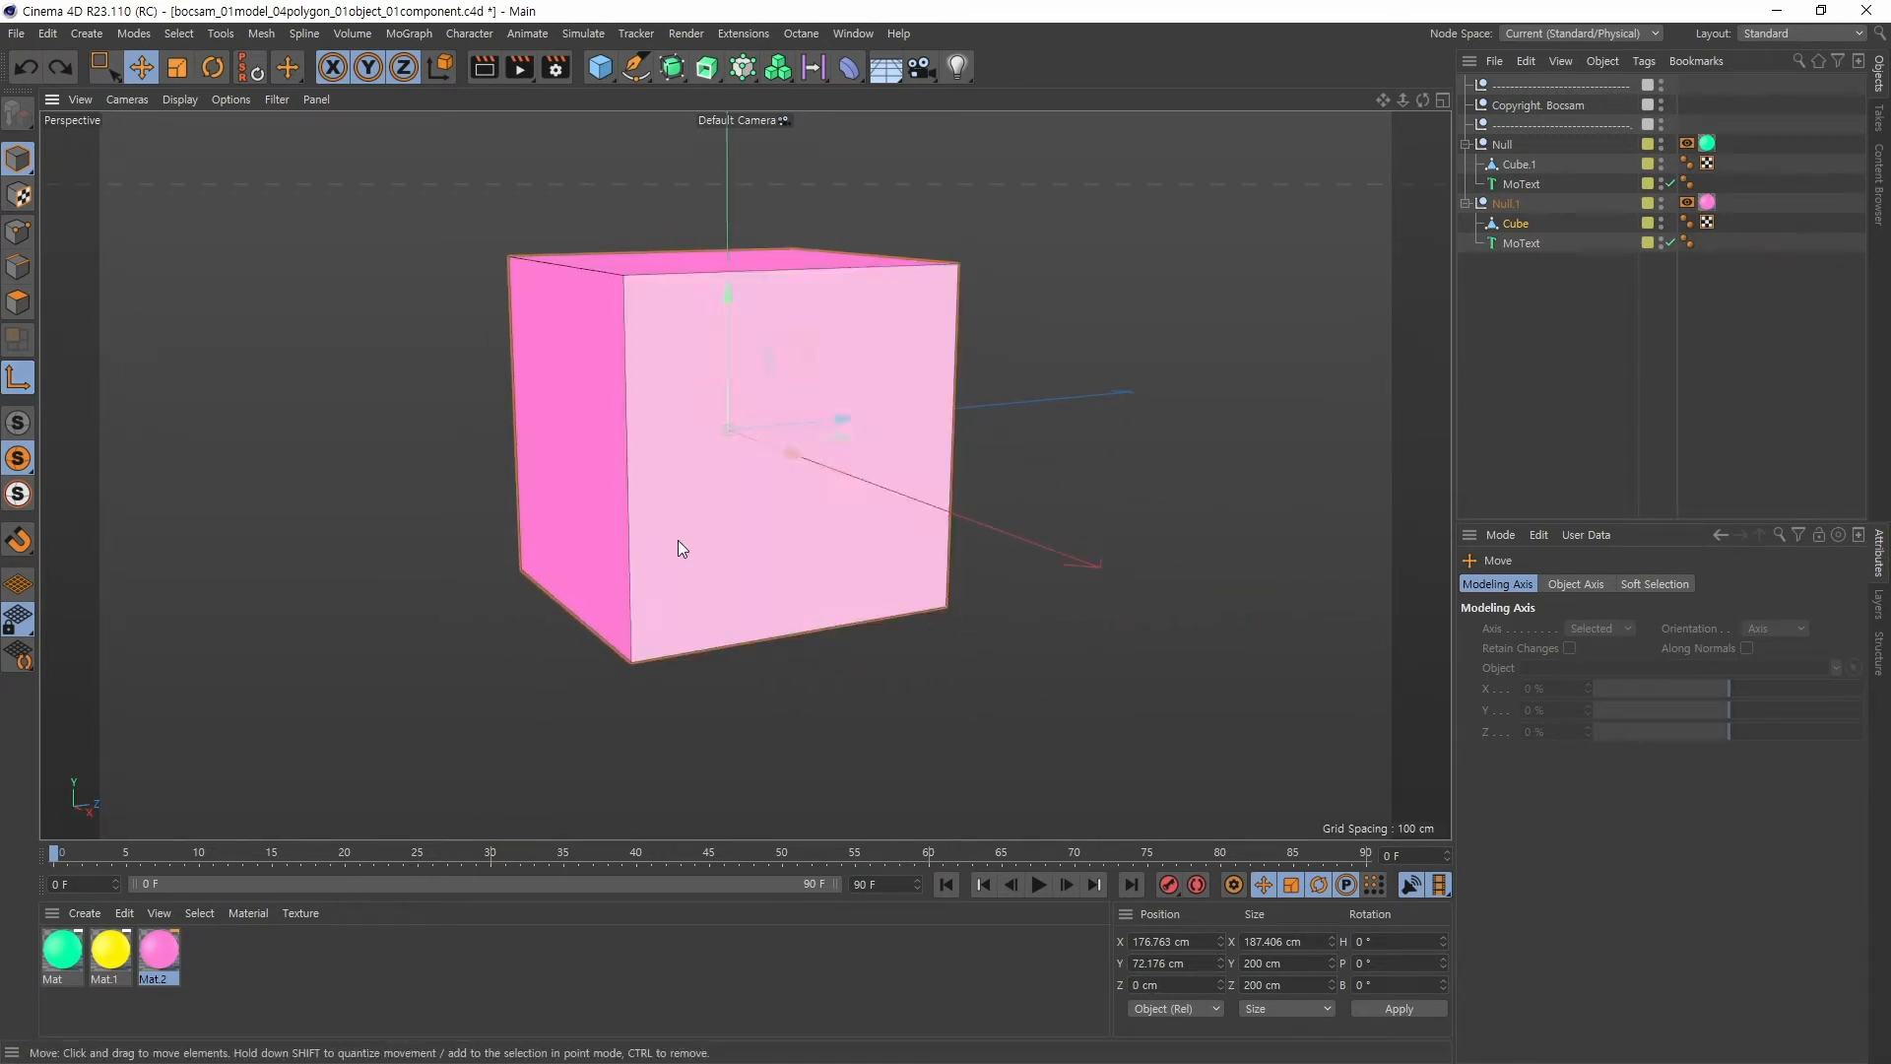
left_click(19, 379)
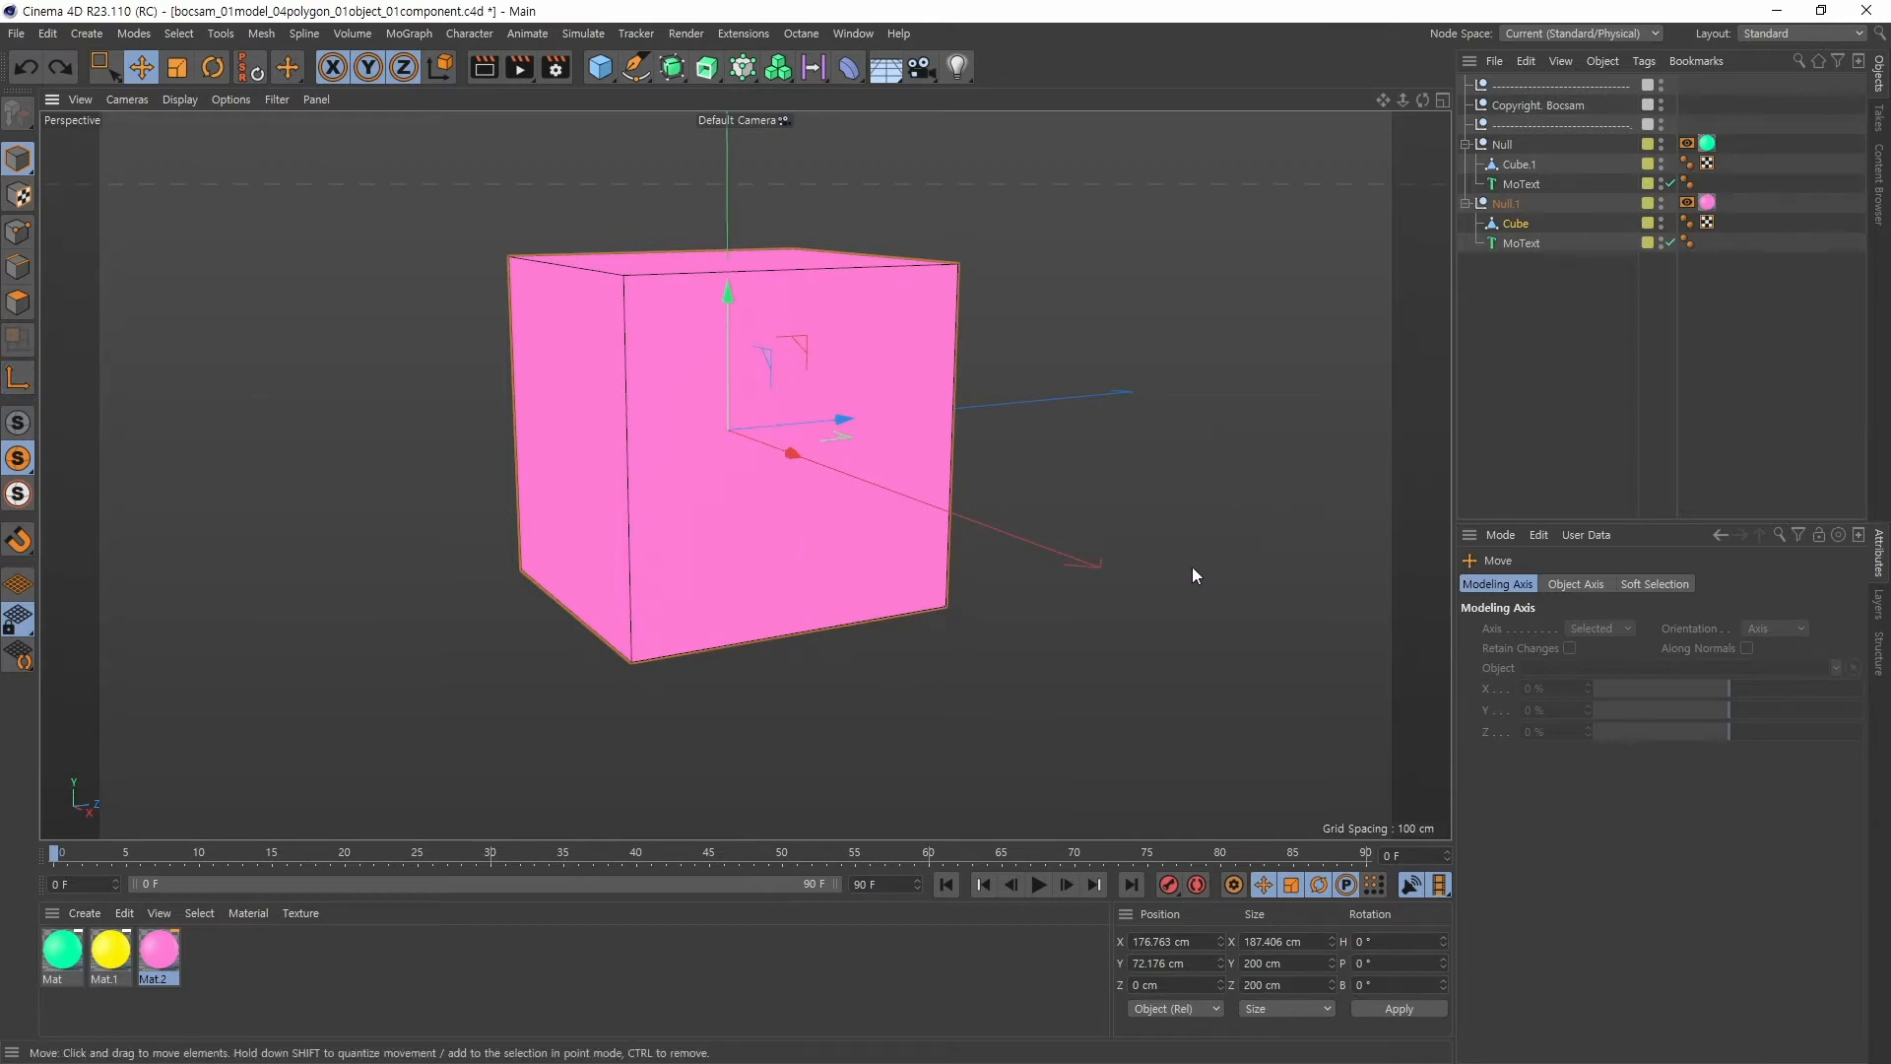
Show the Cube object's coordinates and examine its position, scale and rotation values
left_click_drag(1191, 565, 1122, 540, "alt")
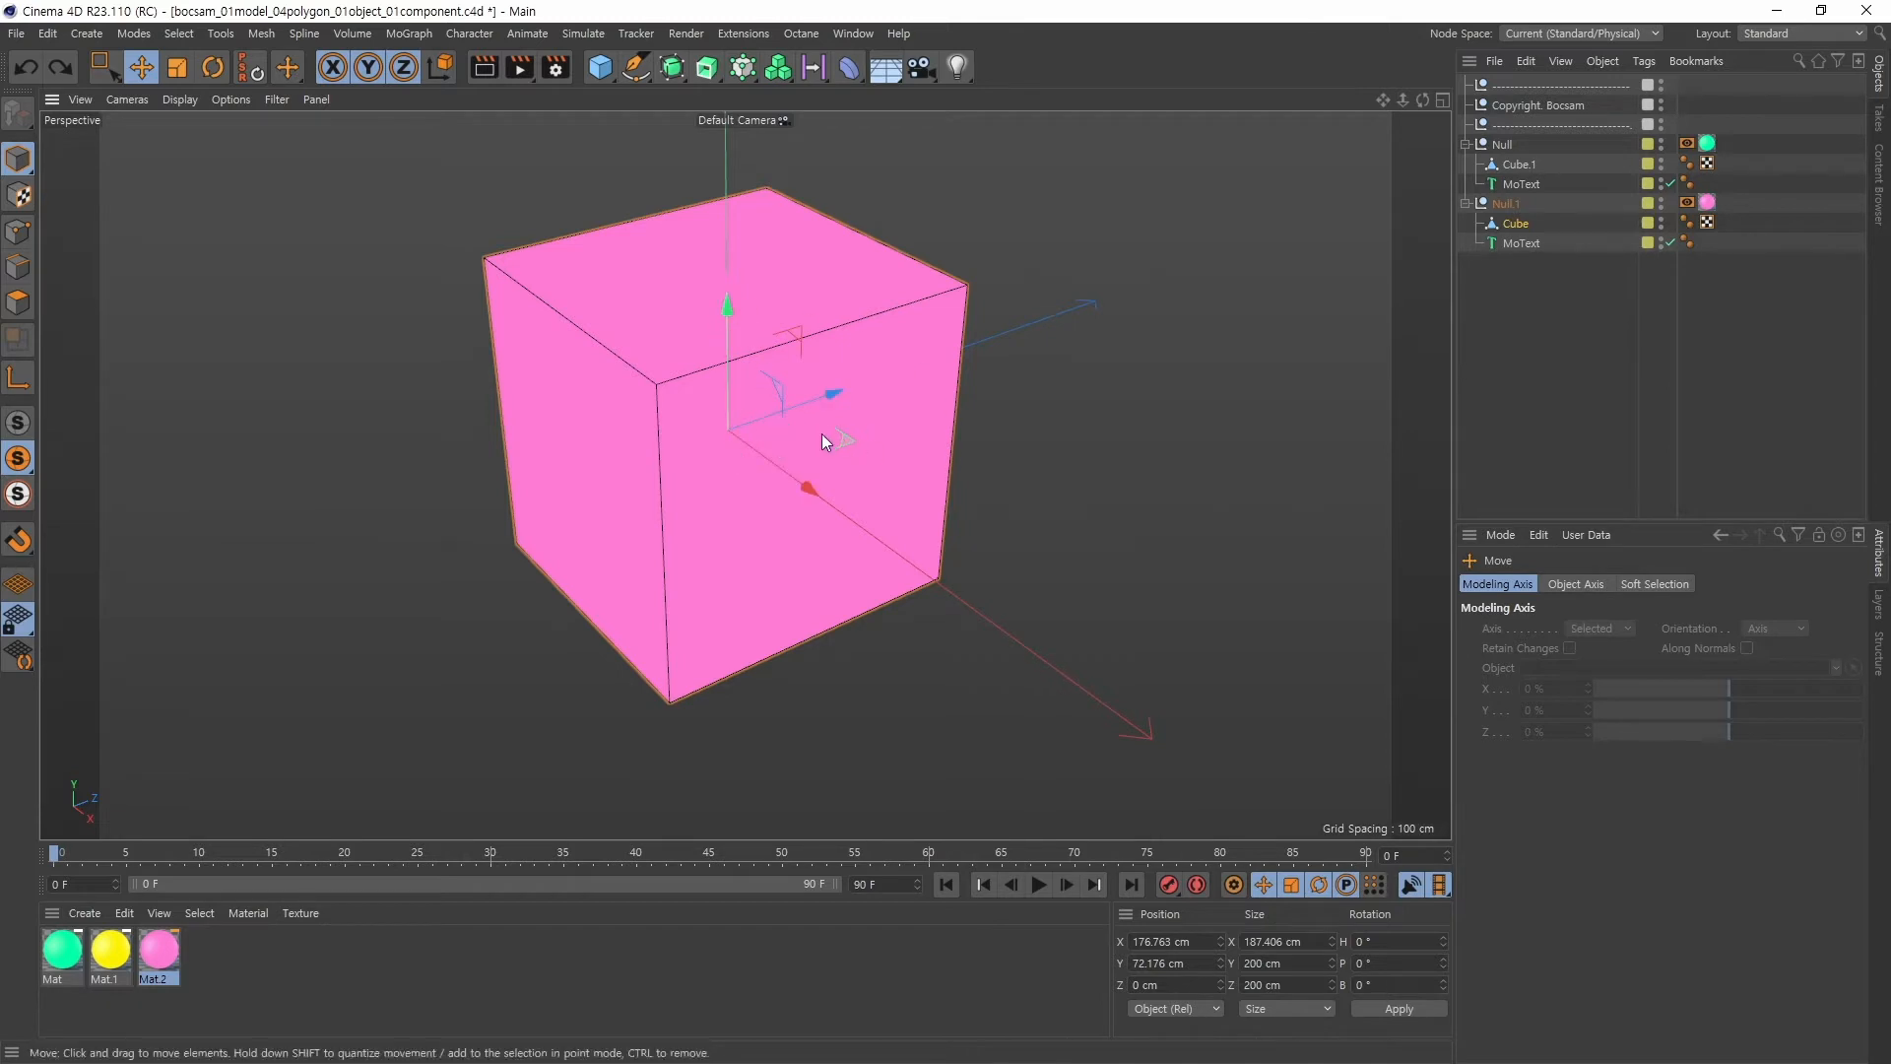
left_click(1513, 233)
left_click(1518, 585)
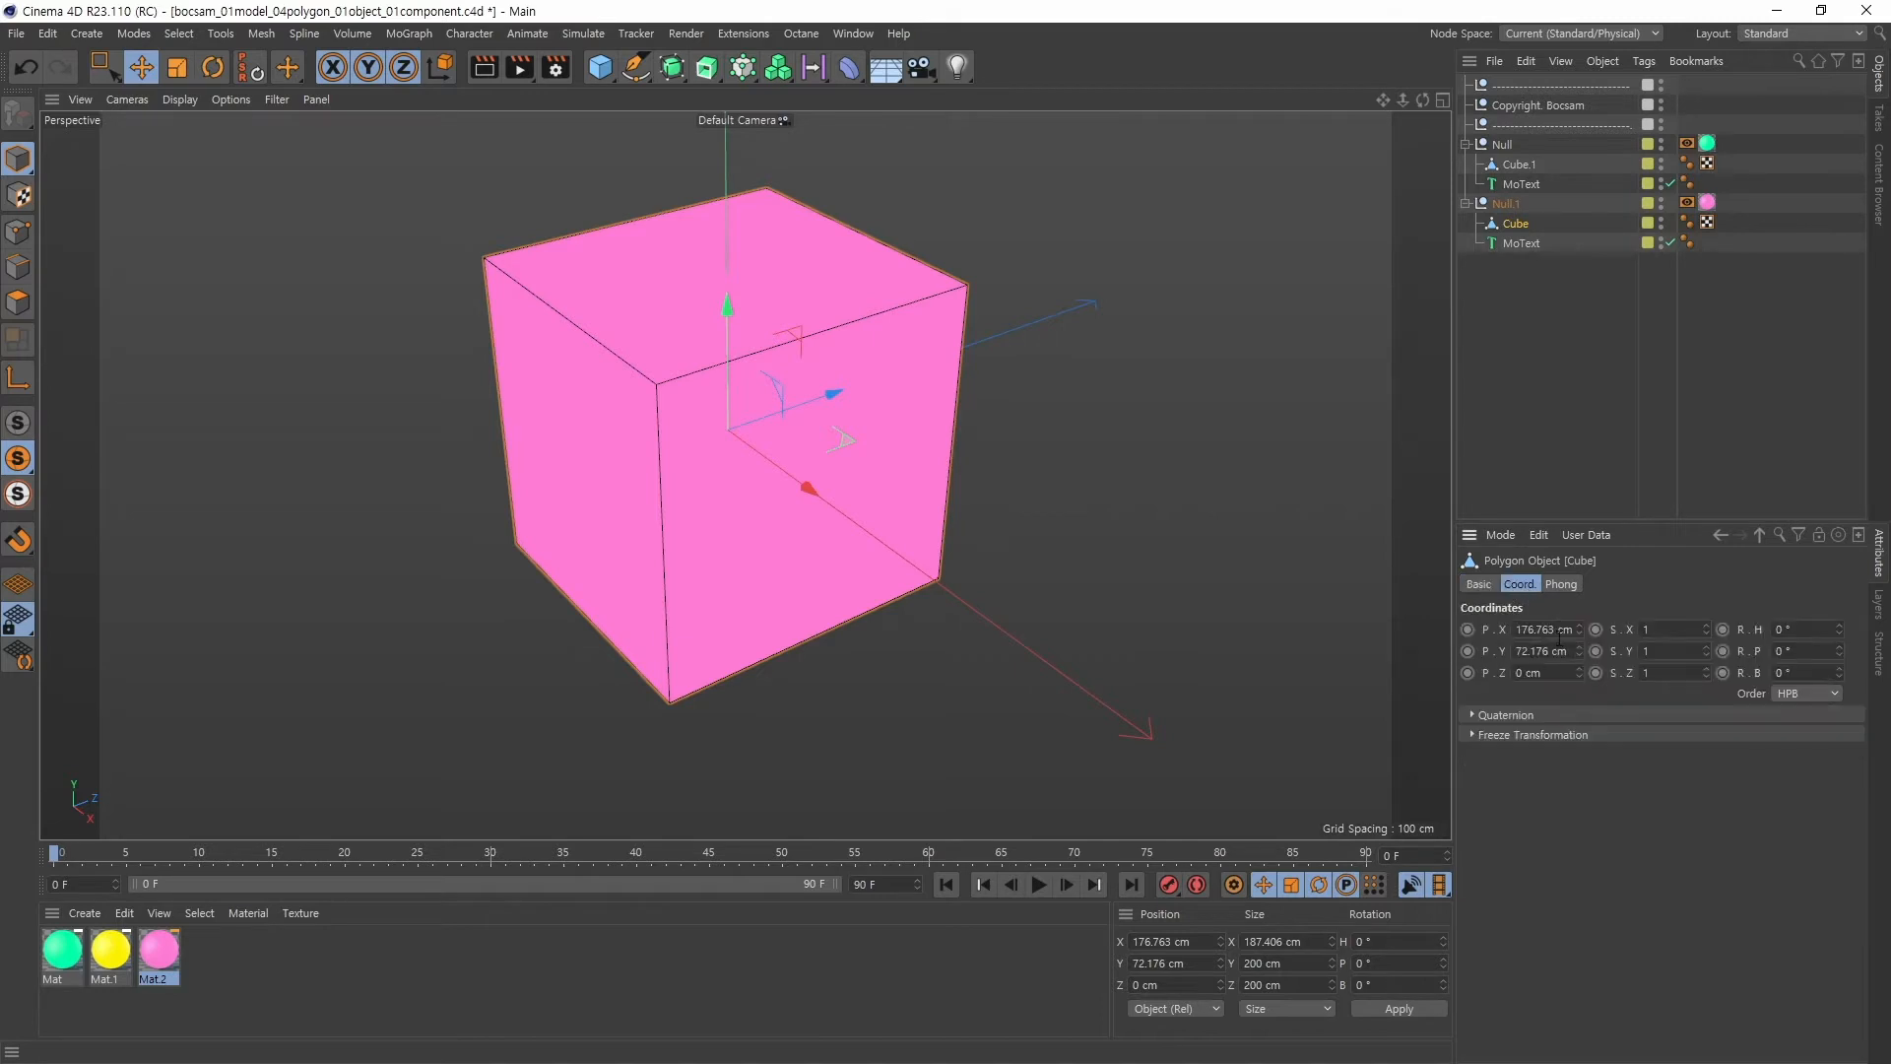
left_click(1778, 651)
left_click_drag(1804, 671, 1771, 671)
left_click_drag(1558, 629, 1470, 624)
left_click(1515, 224)
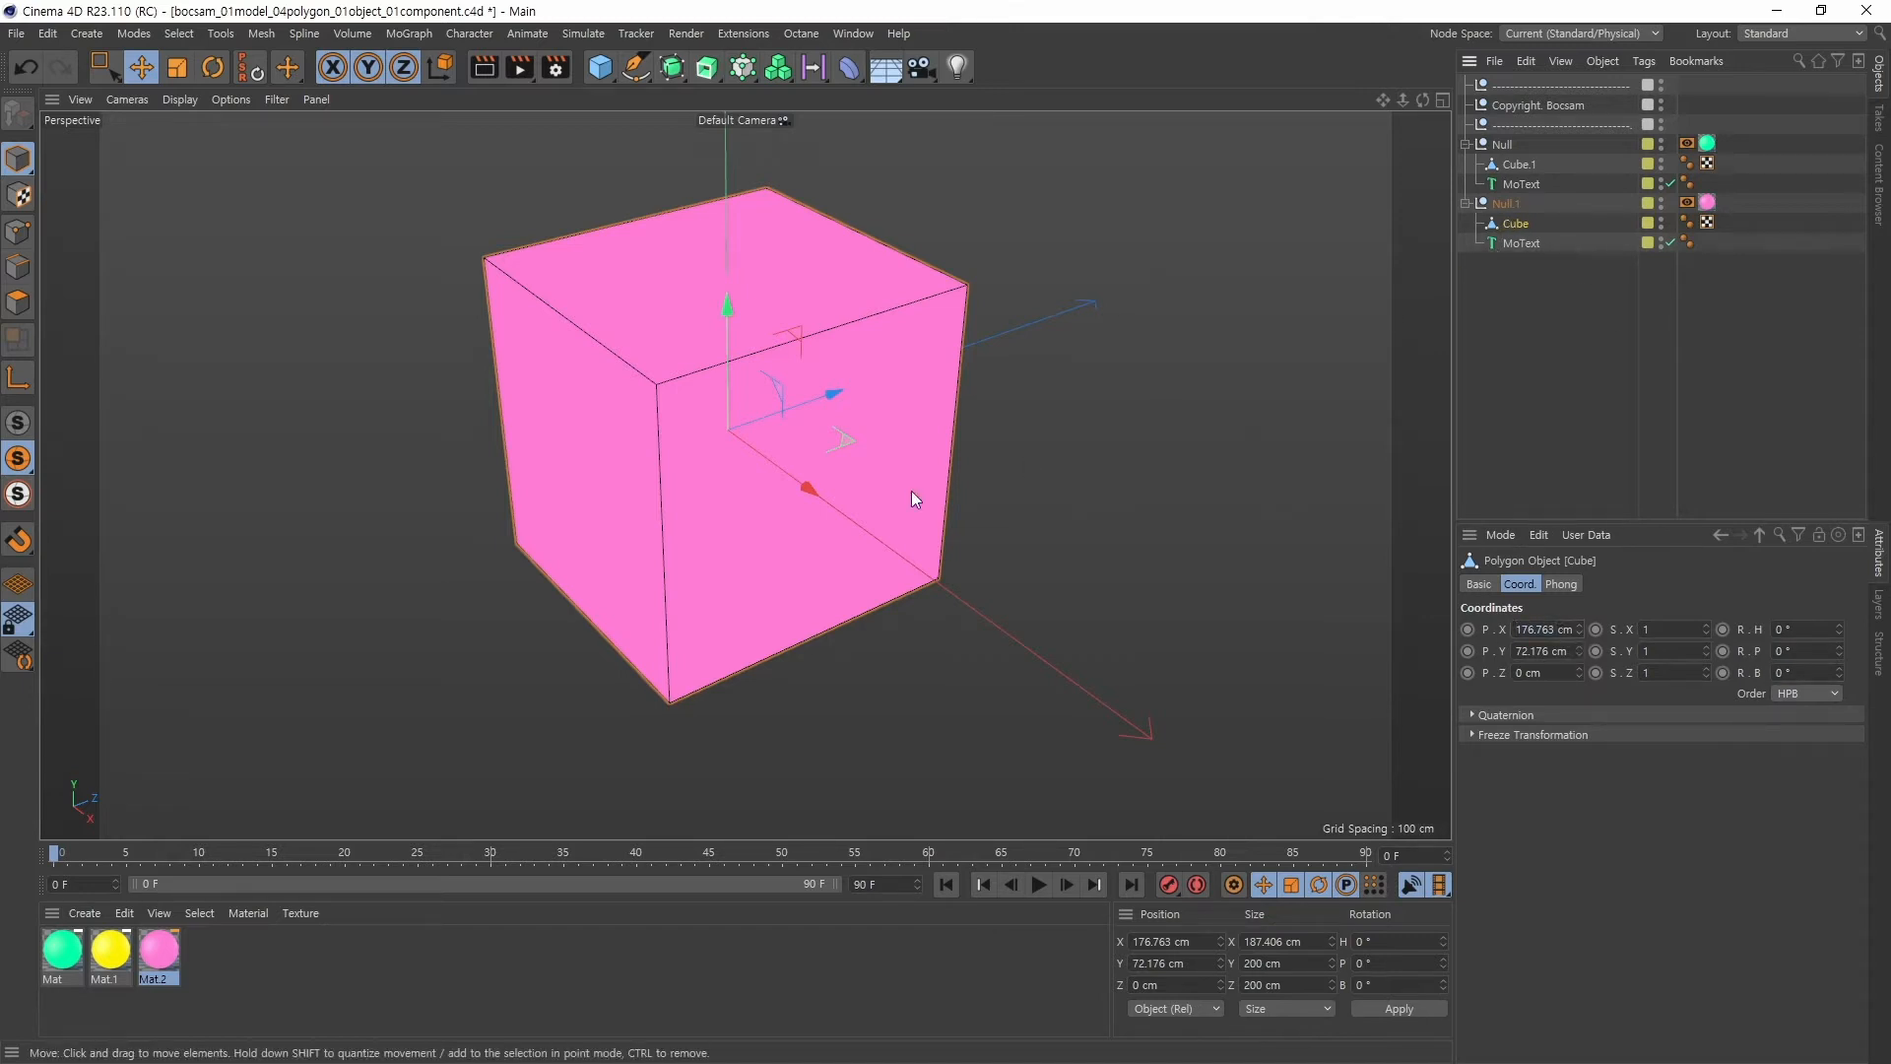
Return to polygon mode and move the selected side face to about X 84 cm, Y -16.4 cm
left_click(17, 303)
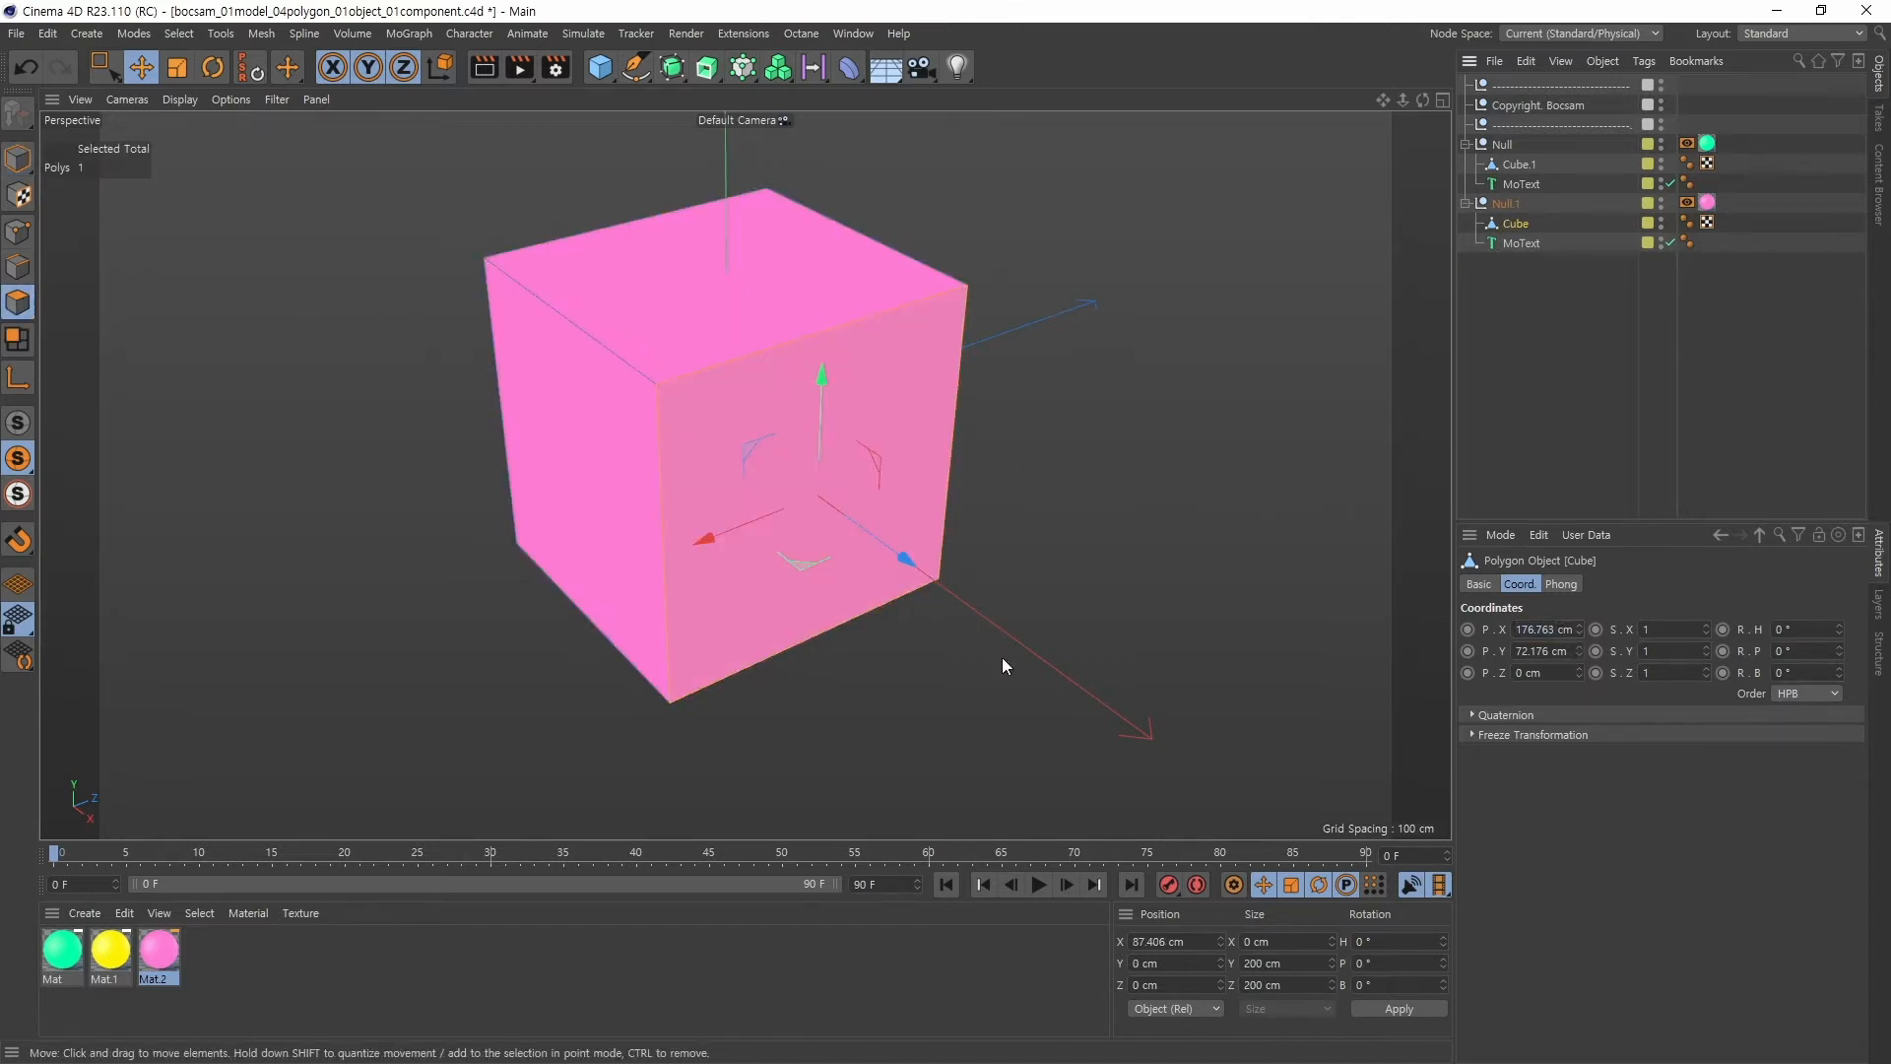
left_click_drag(1001, 658, 991, 612, "alt")
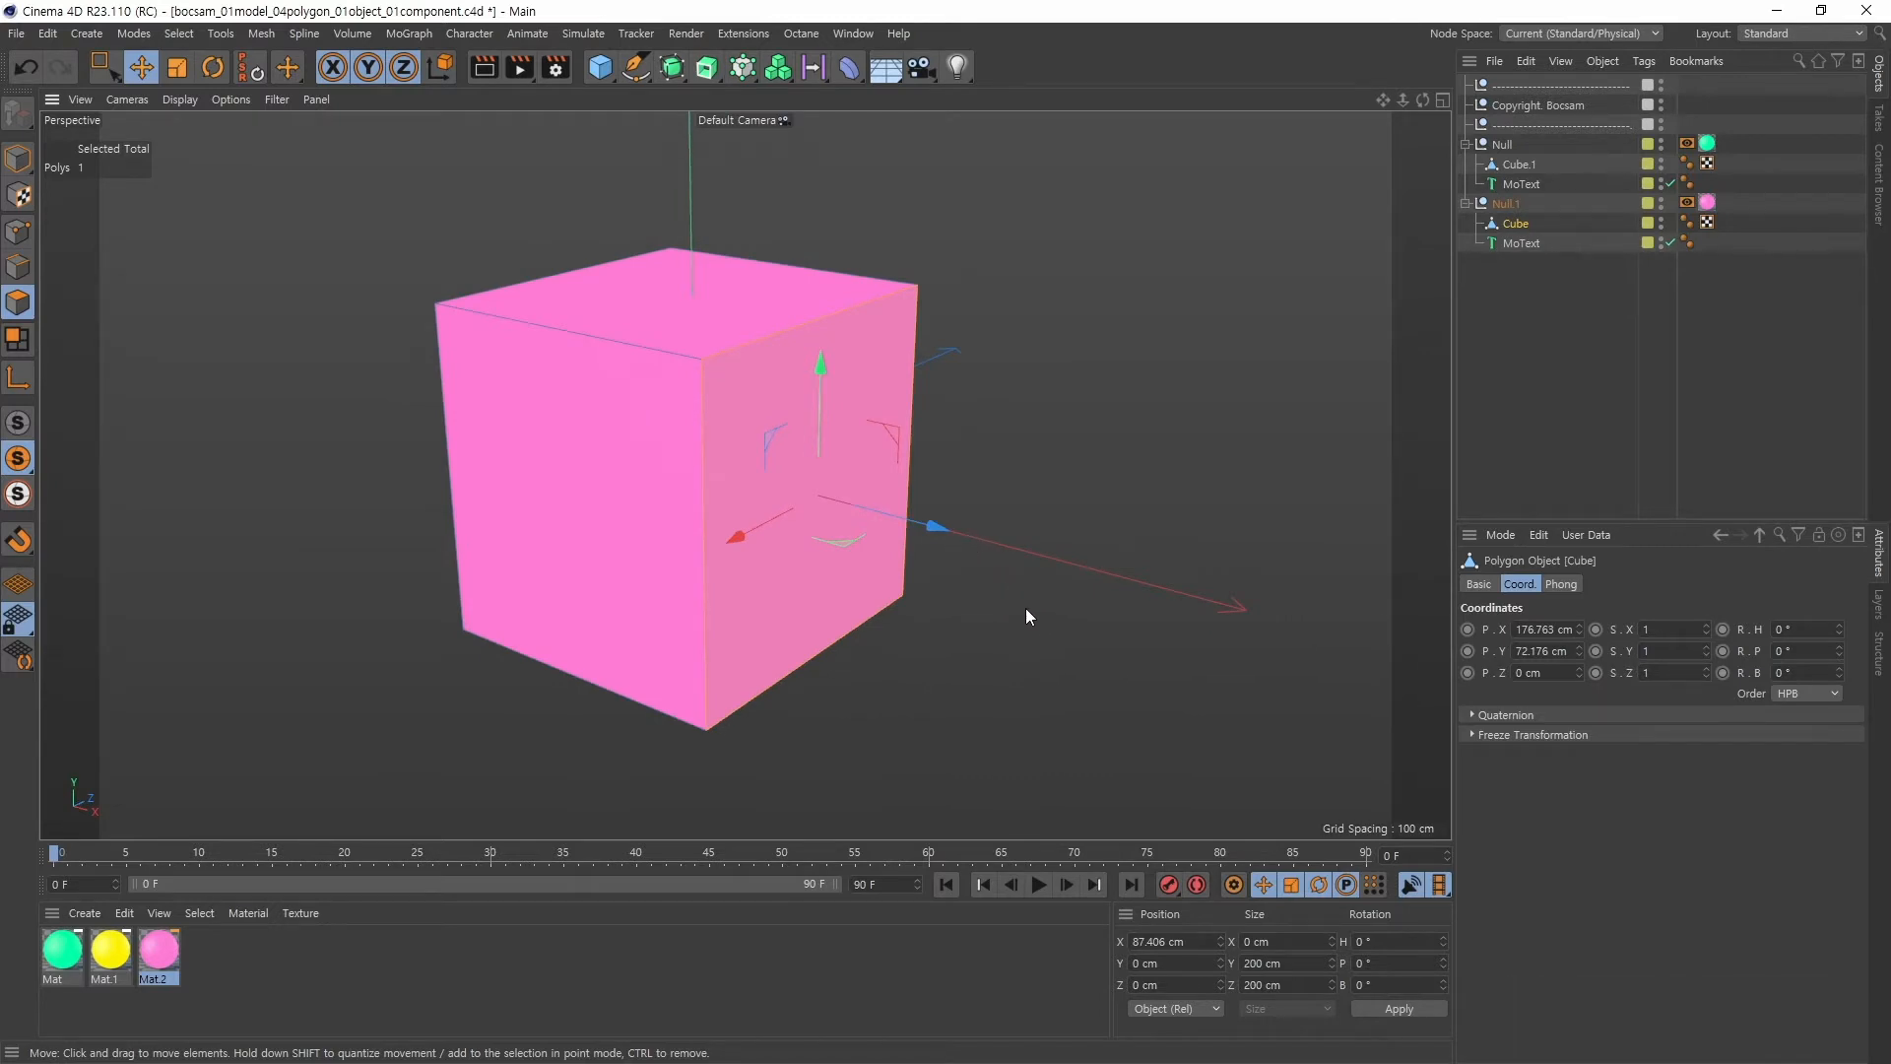
left_click_drag(900, 476, 932, 516)
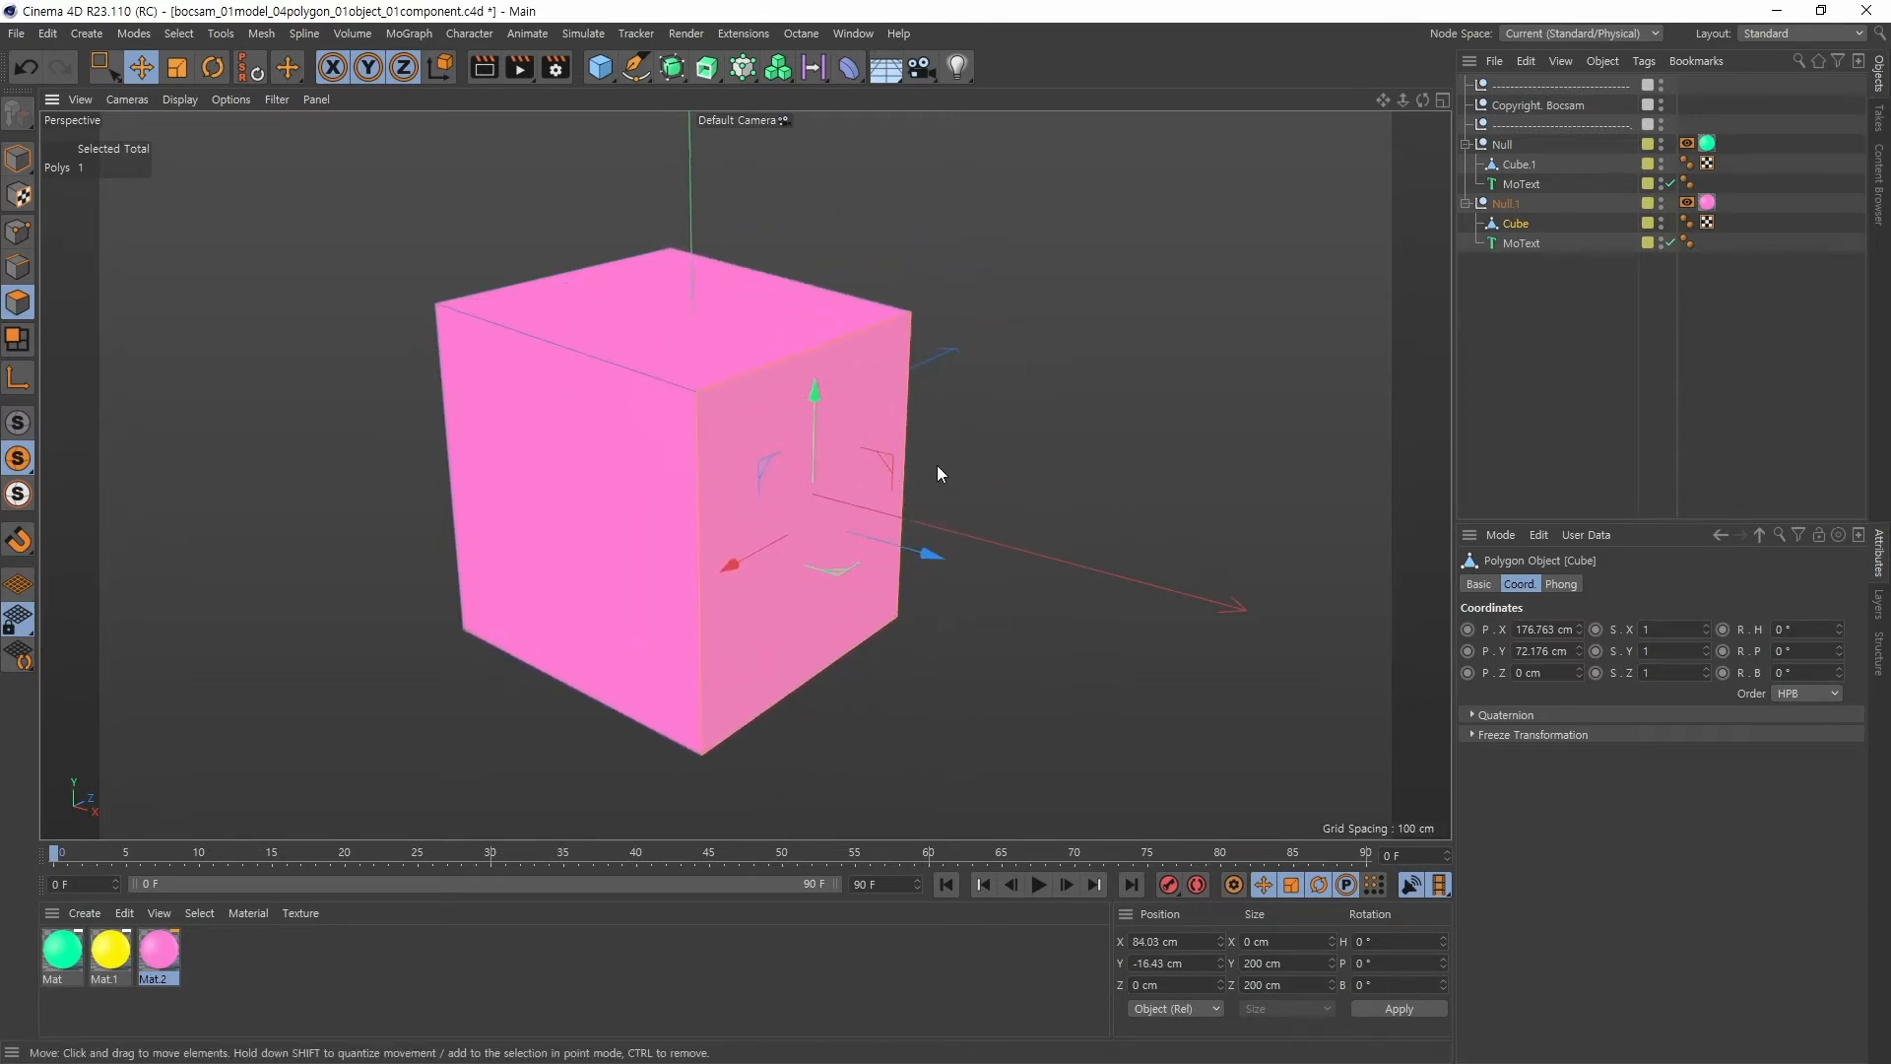
With axis editing, move the selected face's axis to its lower front corner, about Y -113.6 cm, Z -95.2 cm, and deselect the face
middle_click_drag(936, 474, 758, 517, "alt")
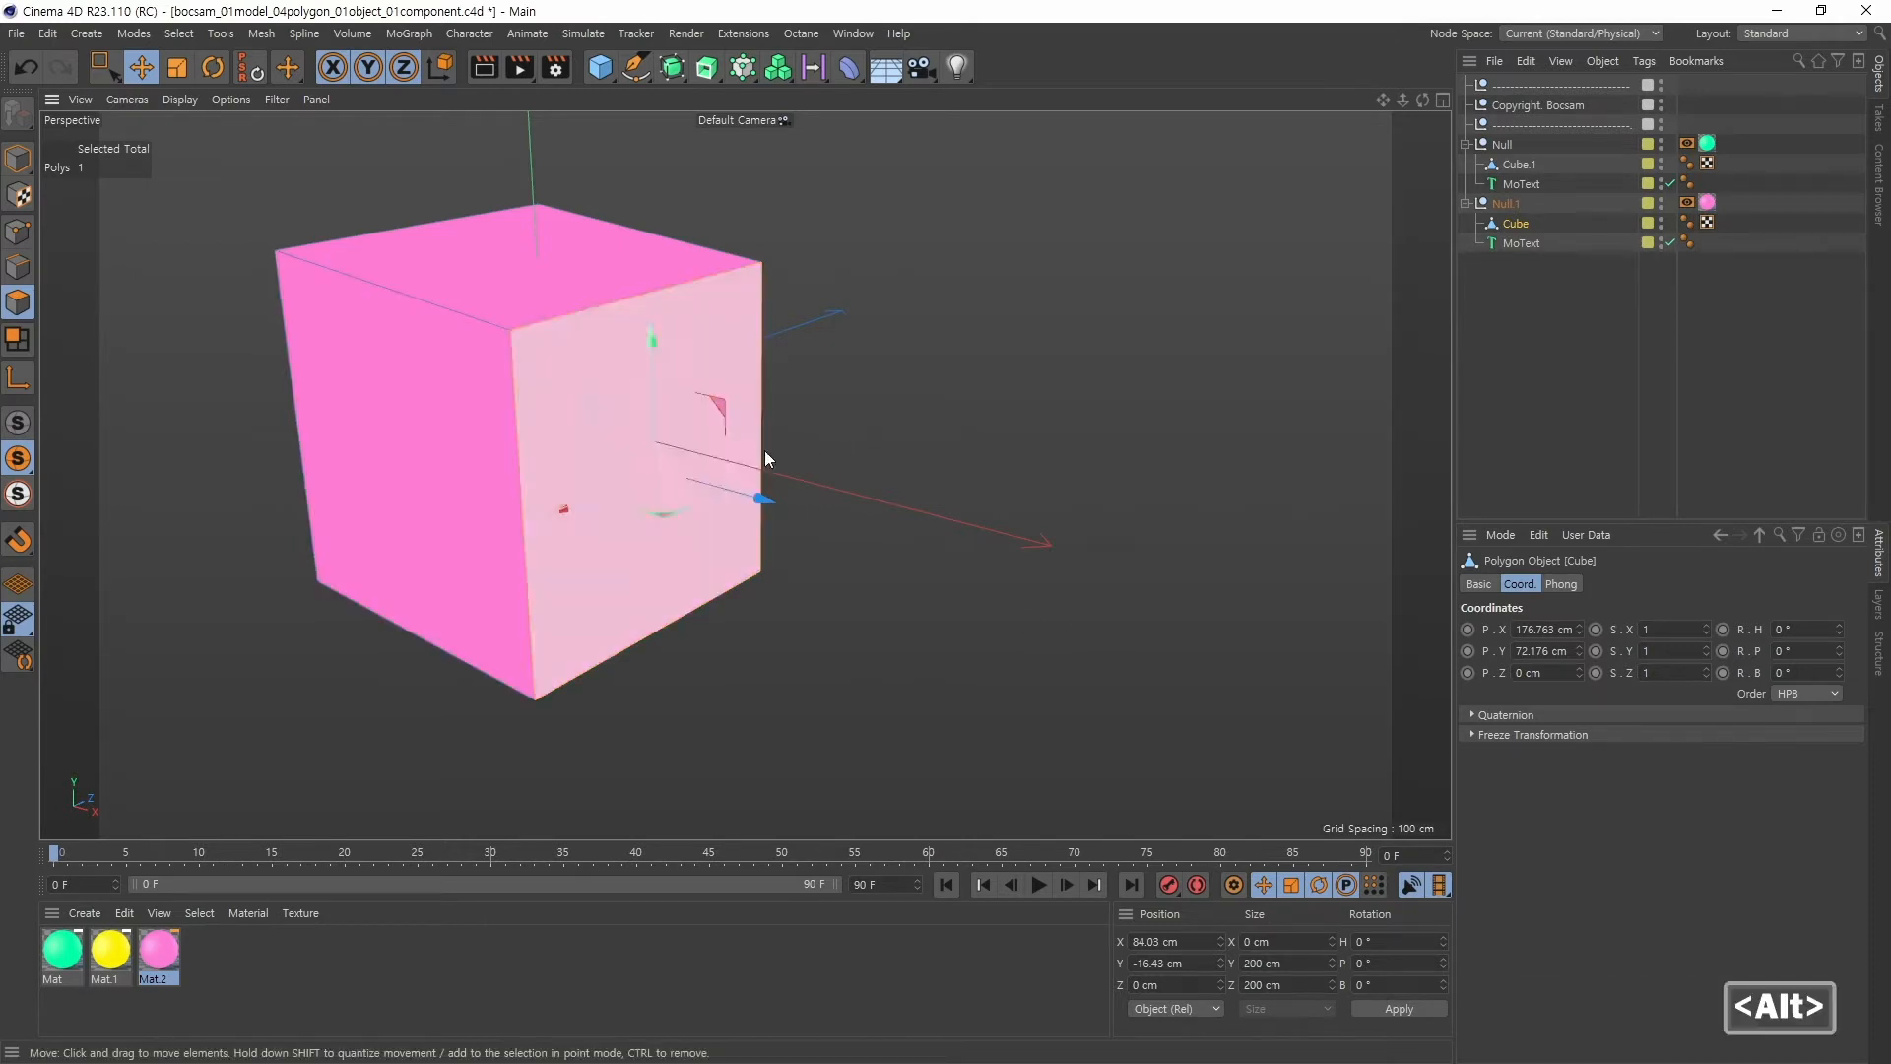
middle_click_drag(764, 455, 859, 439, "alt")
left_click(20, 382)
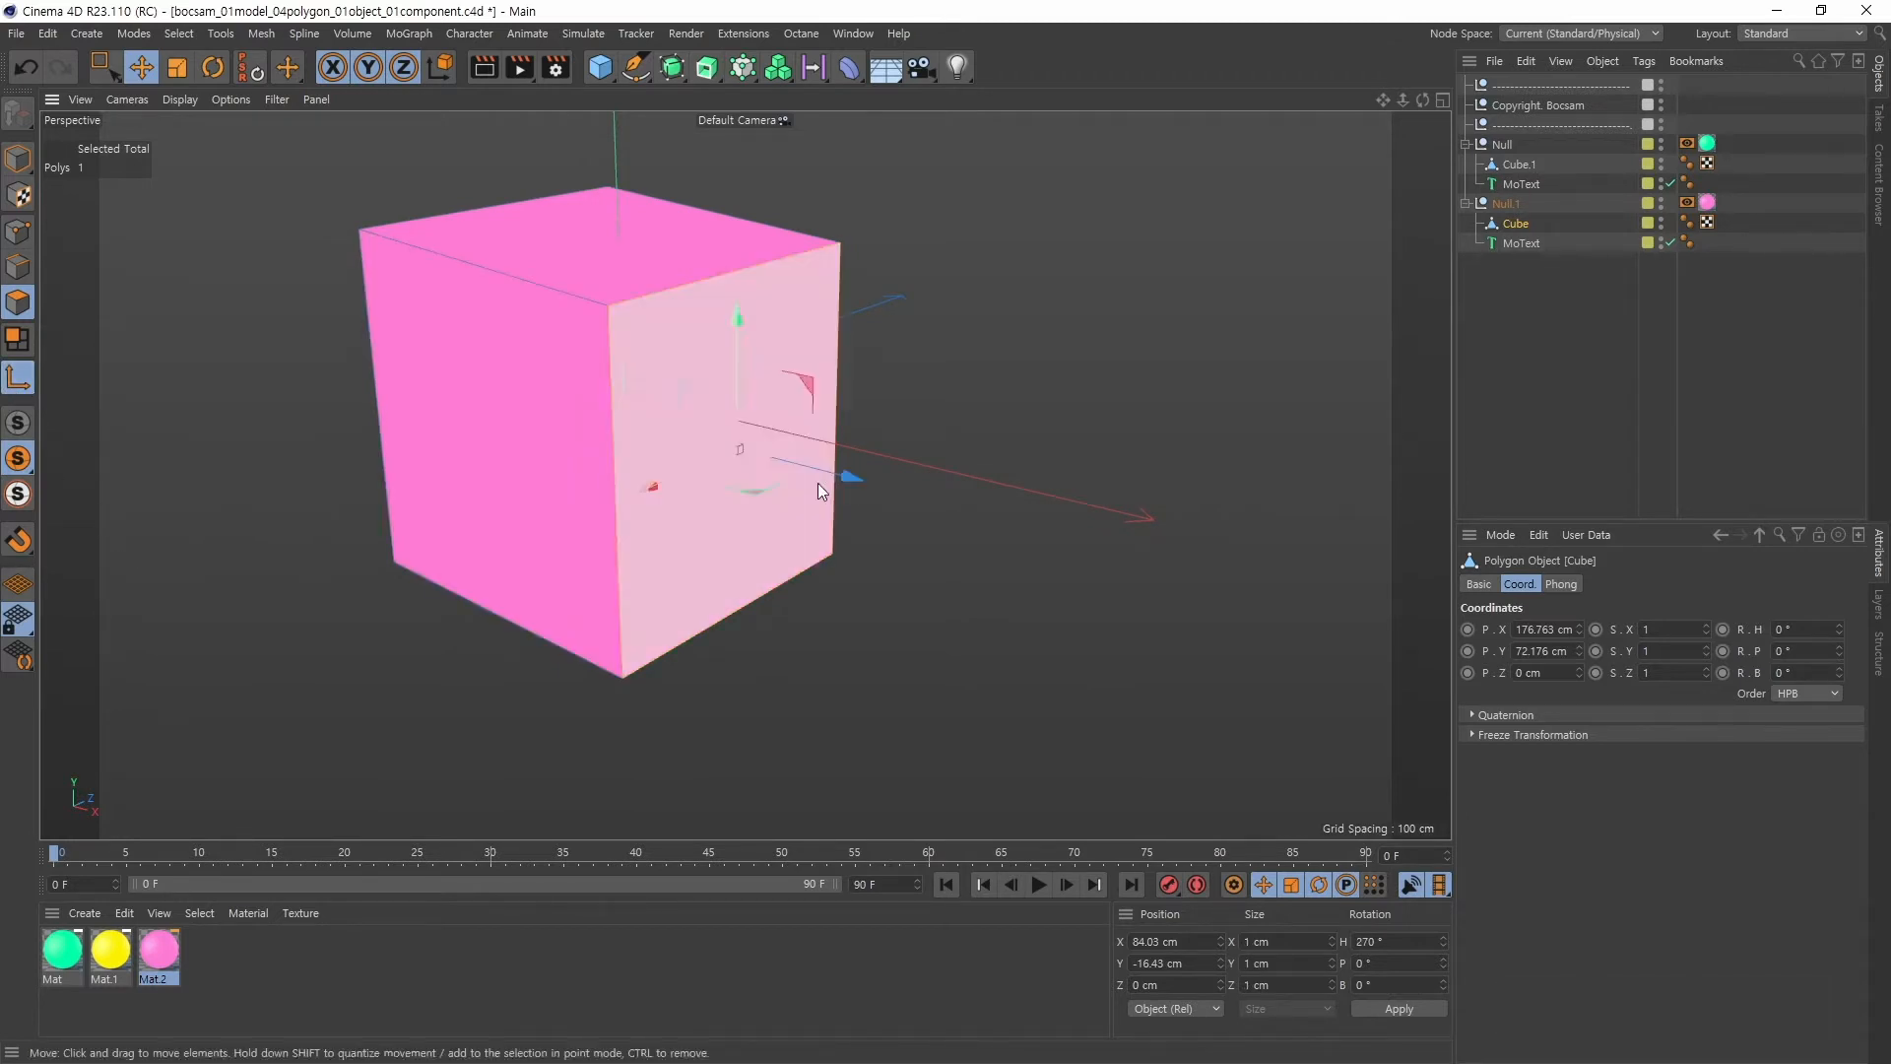
left_click_drag(665, 476, 595, 552)
middle_click_drag(595, 551, 823, 419, "alt")
left_click_drag(695, 337, 737, 499)
left_click_drag(646, 645, 620, 669)
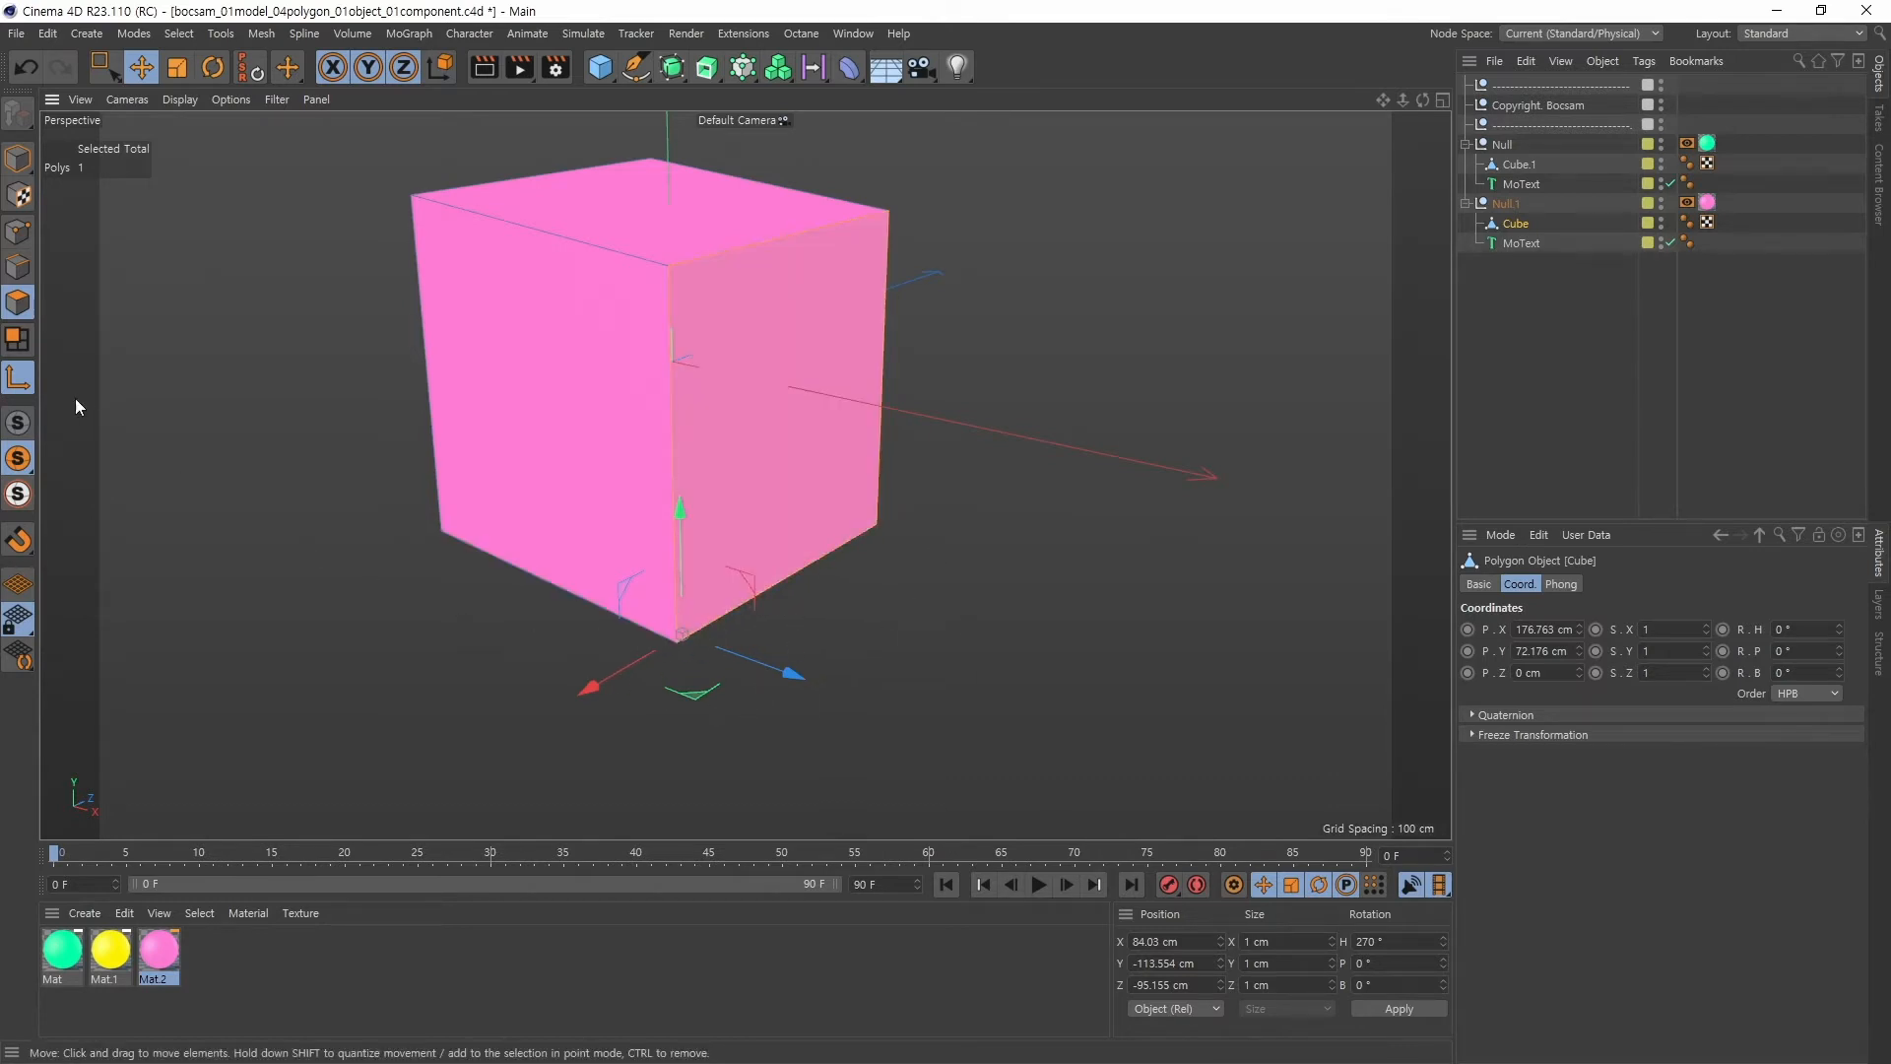
left_click(18, 378)
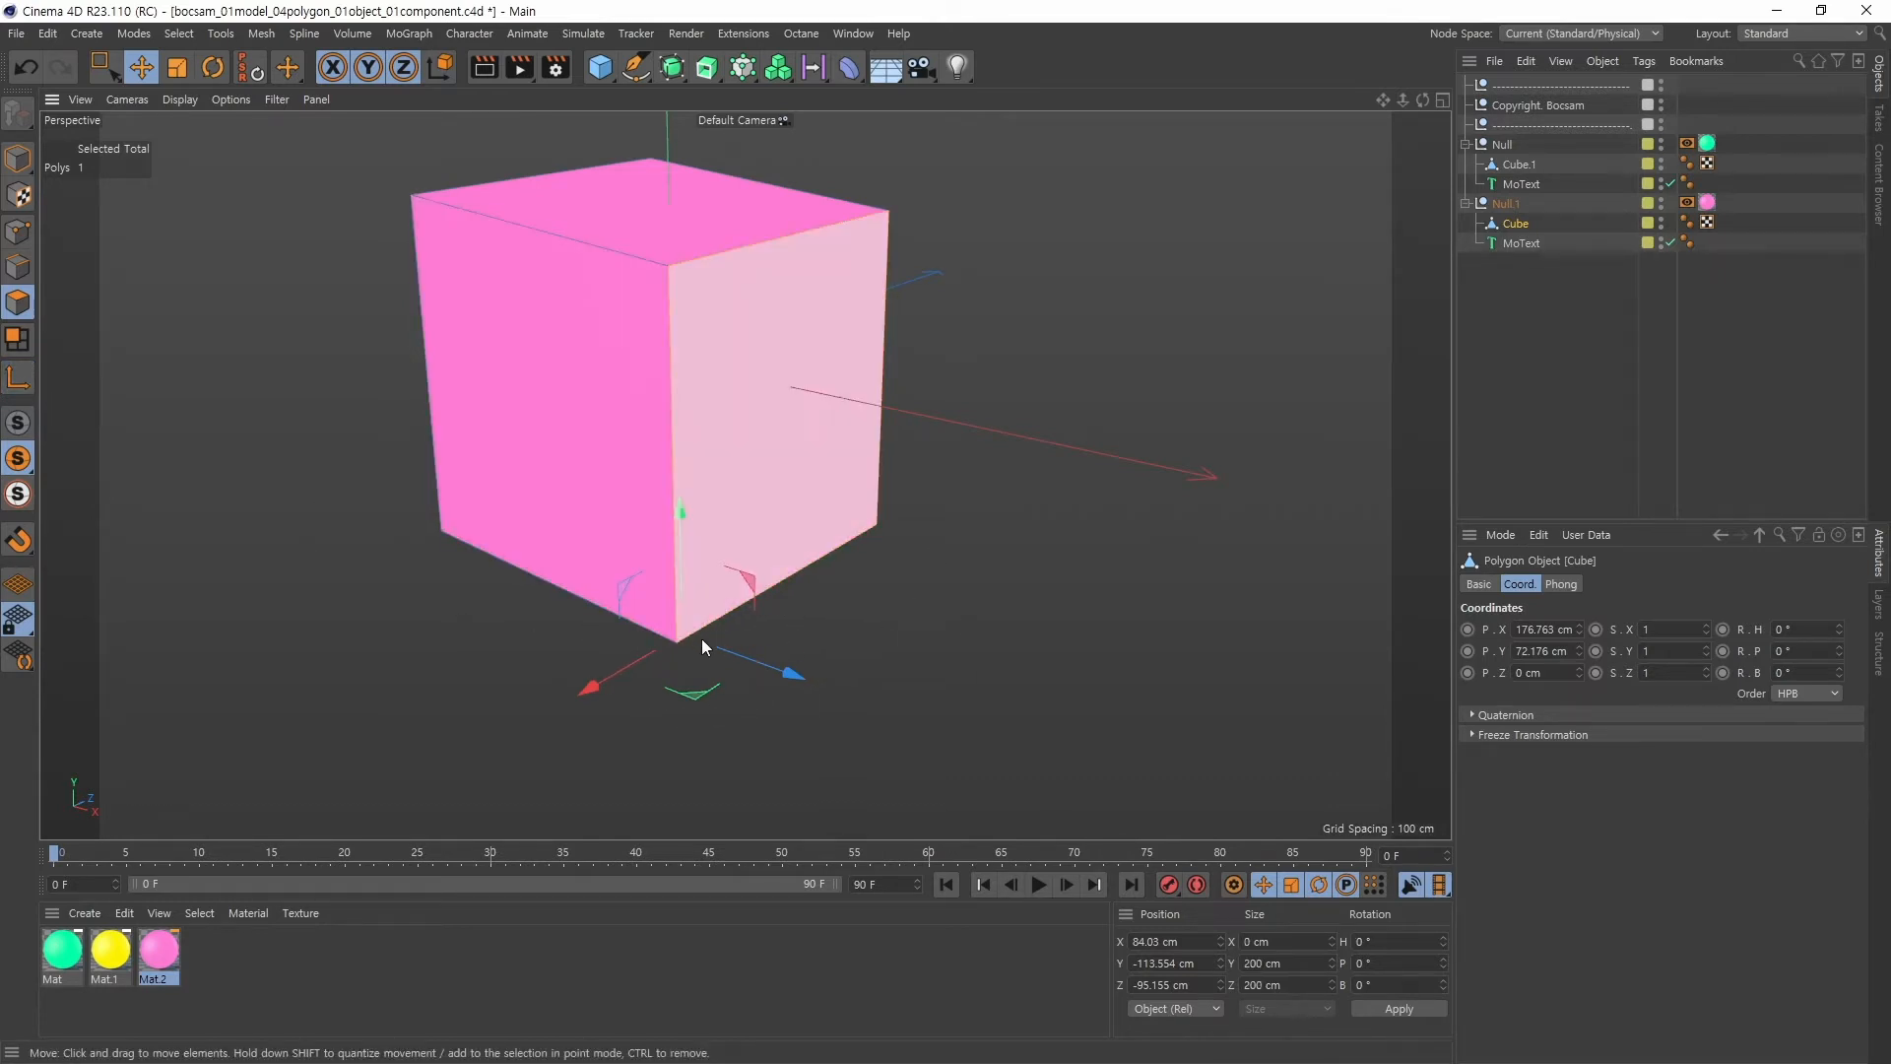
left_click(1198, 291)
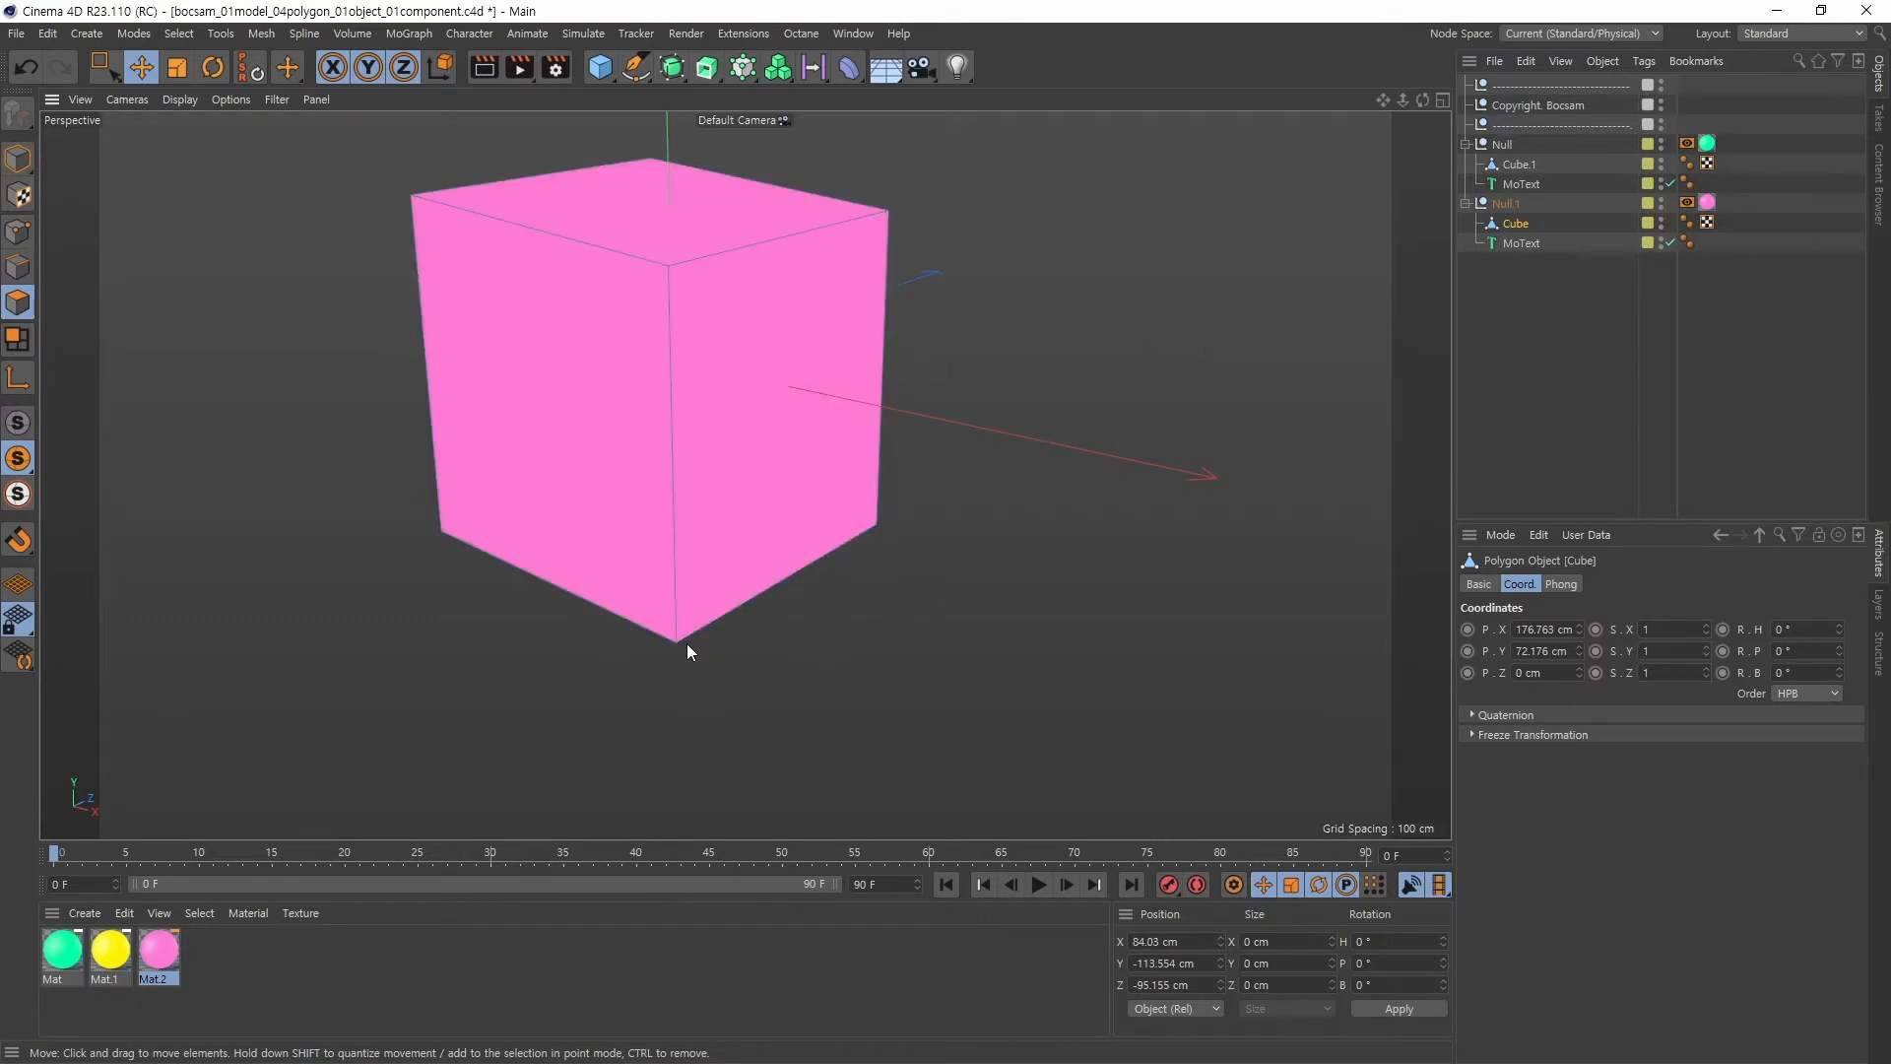
Reselect the cube's side face, try rotating its axis with axis editing enabled, and undo the rotation
left_click(794, 430)
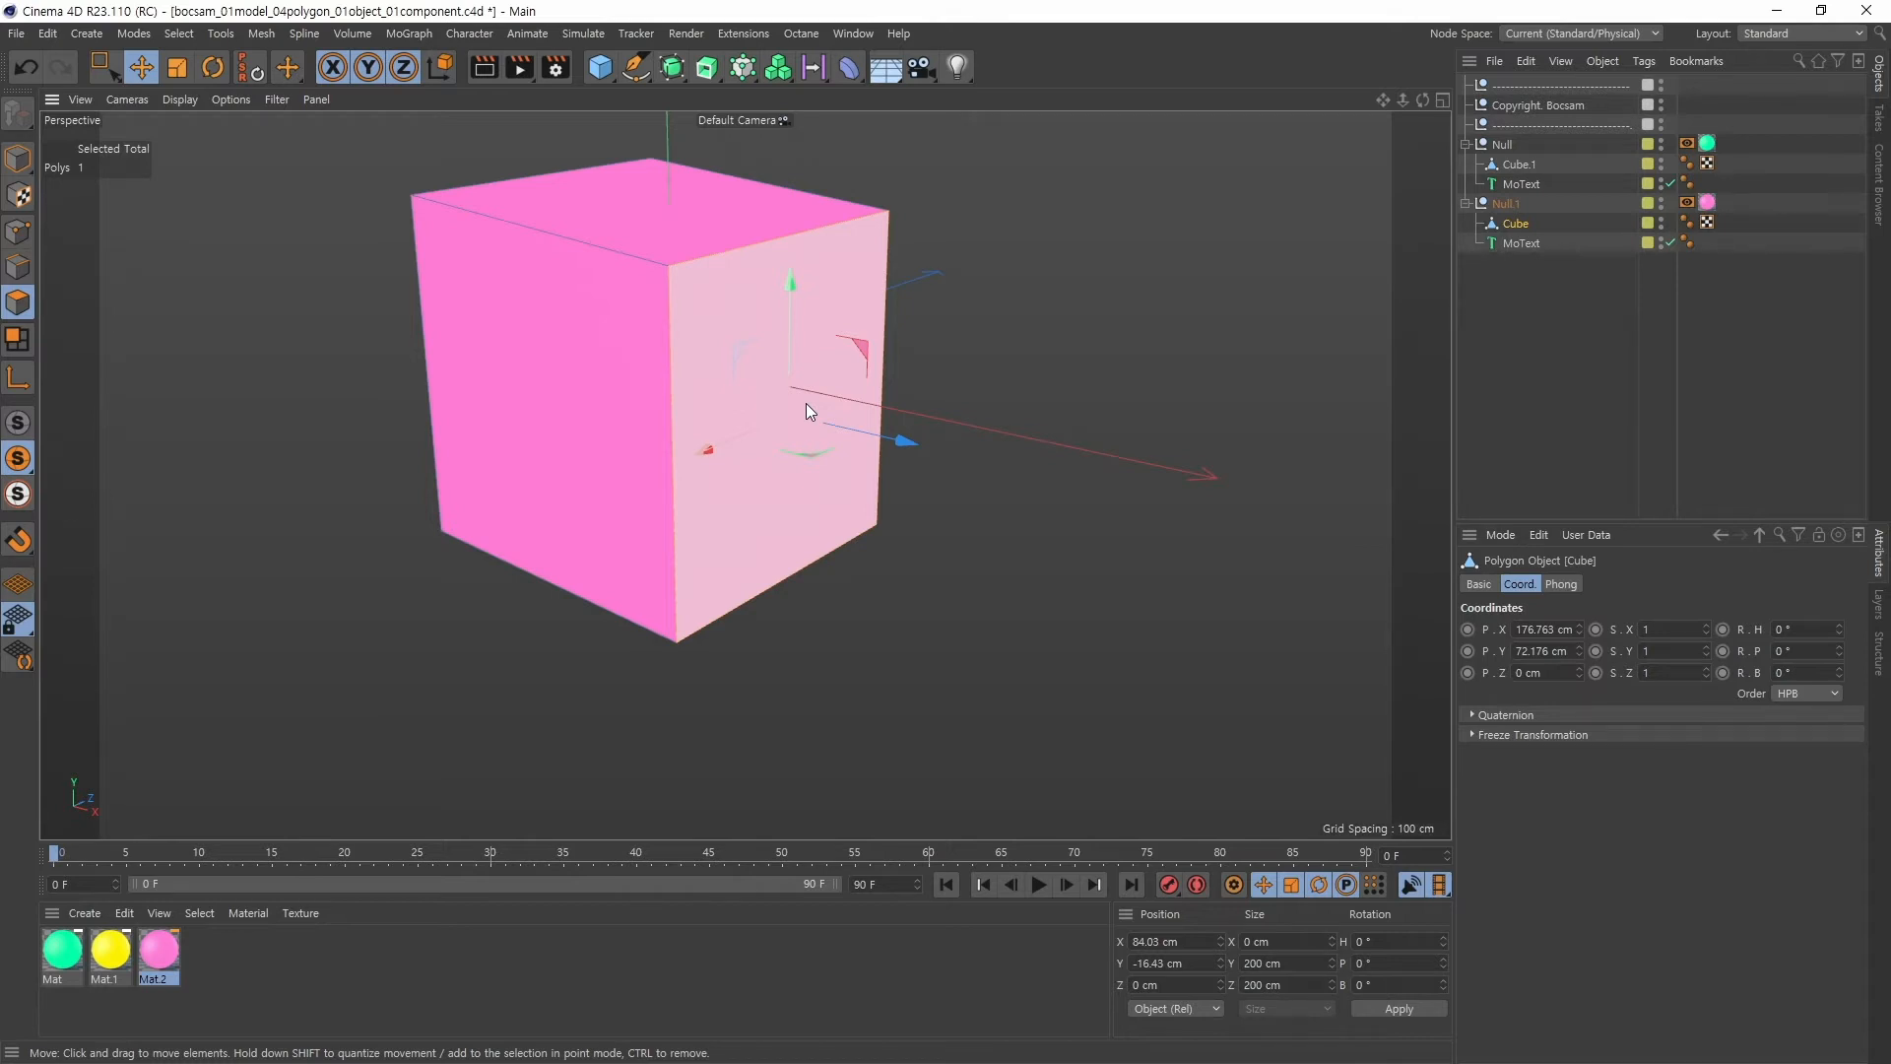
left_click(18, 378)
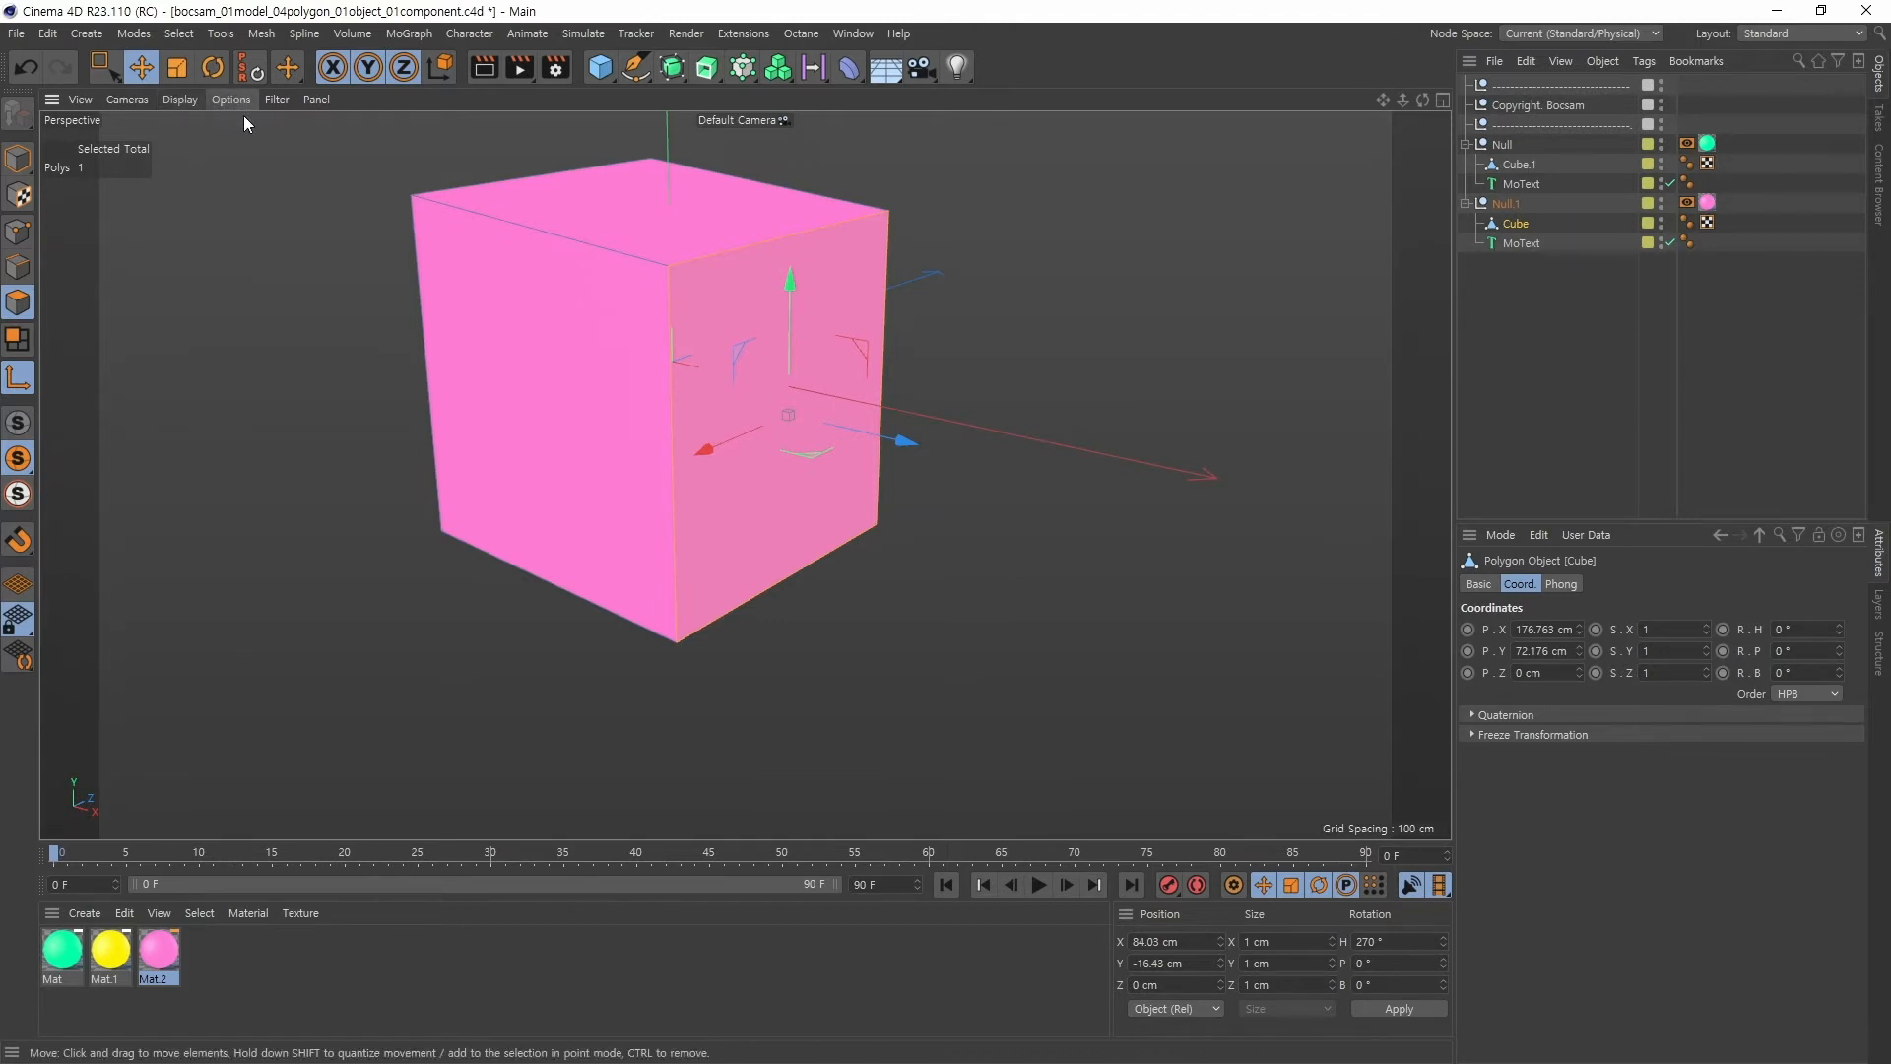
left_click(212, 67)
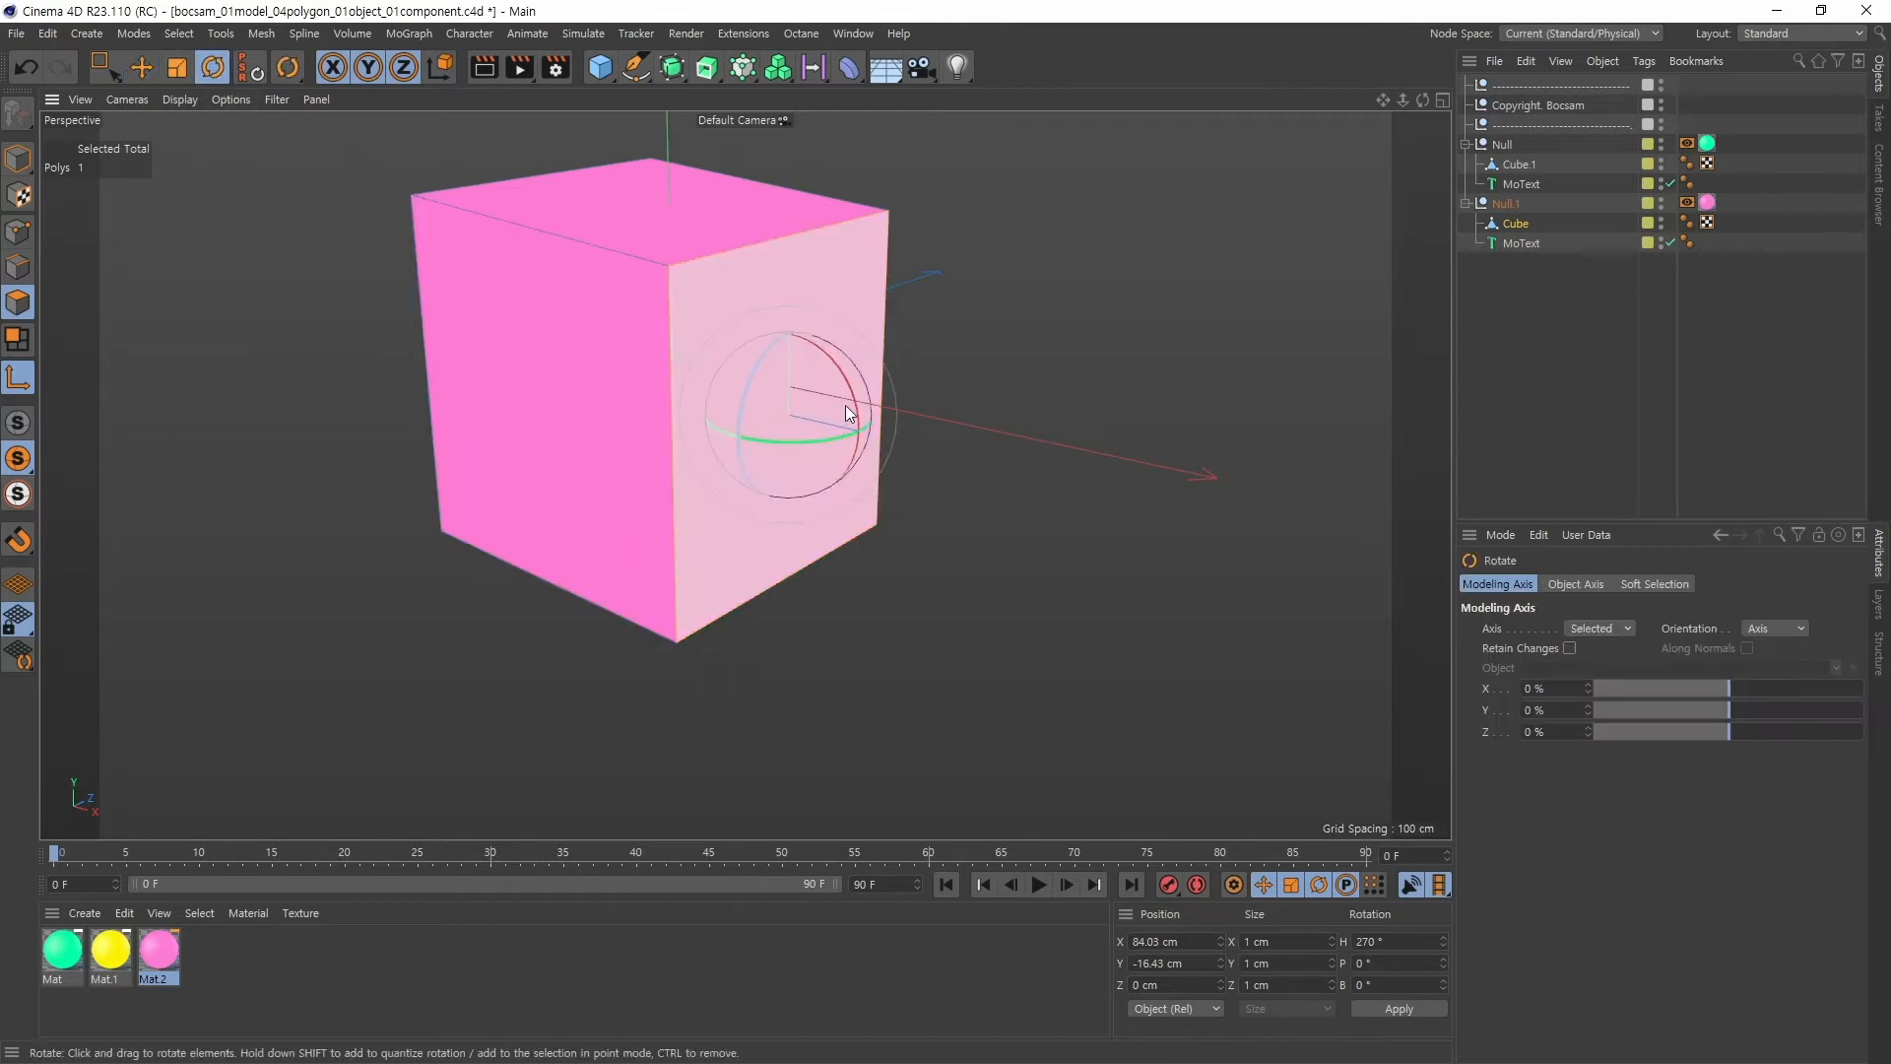
left_click_drag(845, 405, 888, 471, "alt")
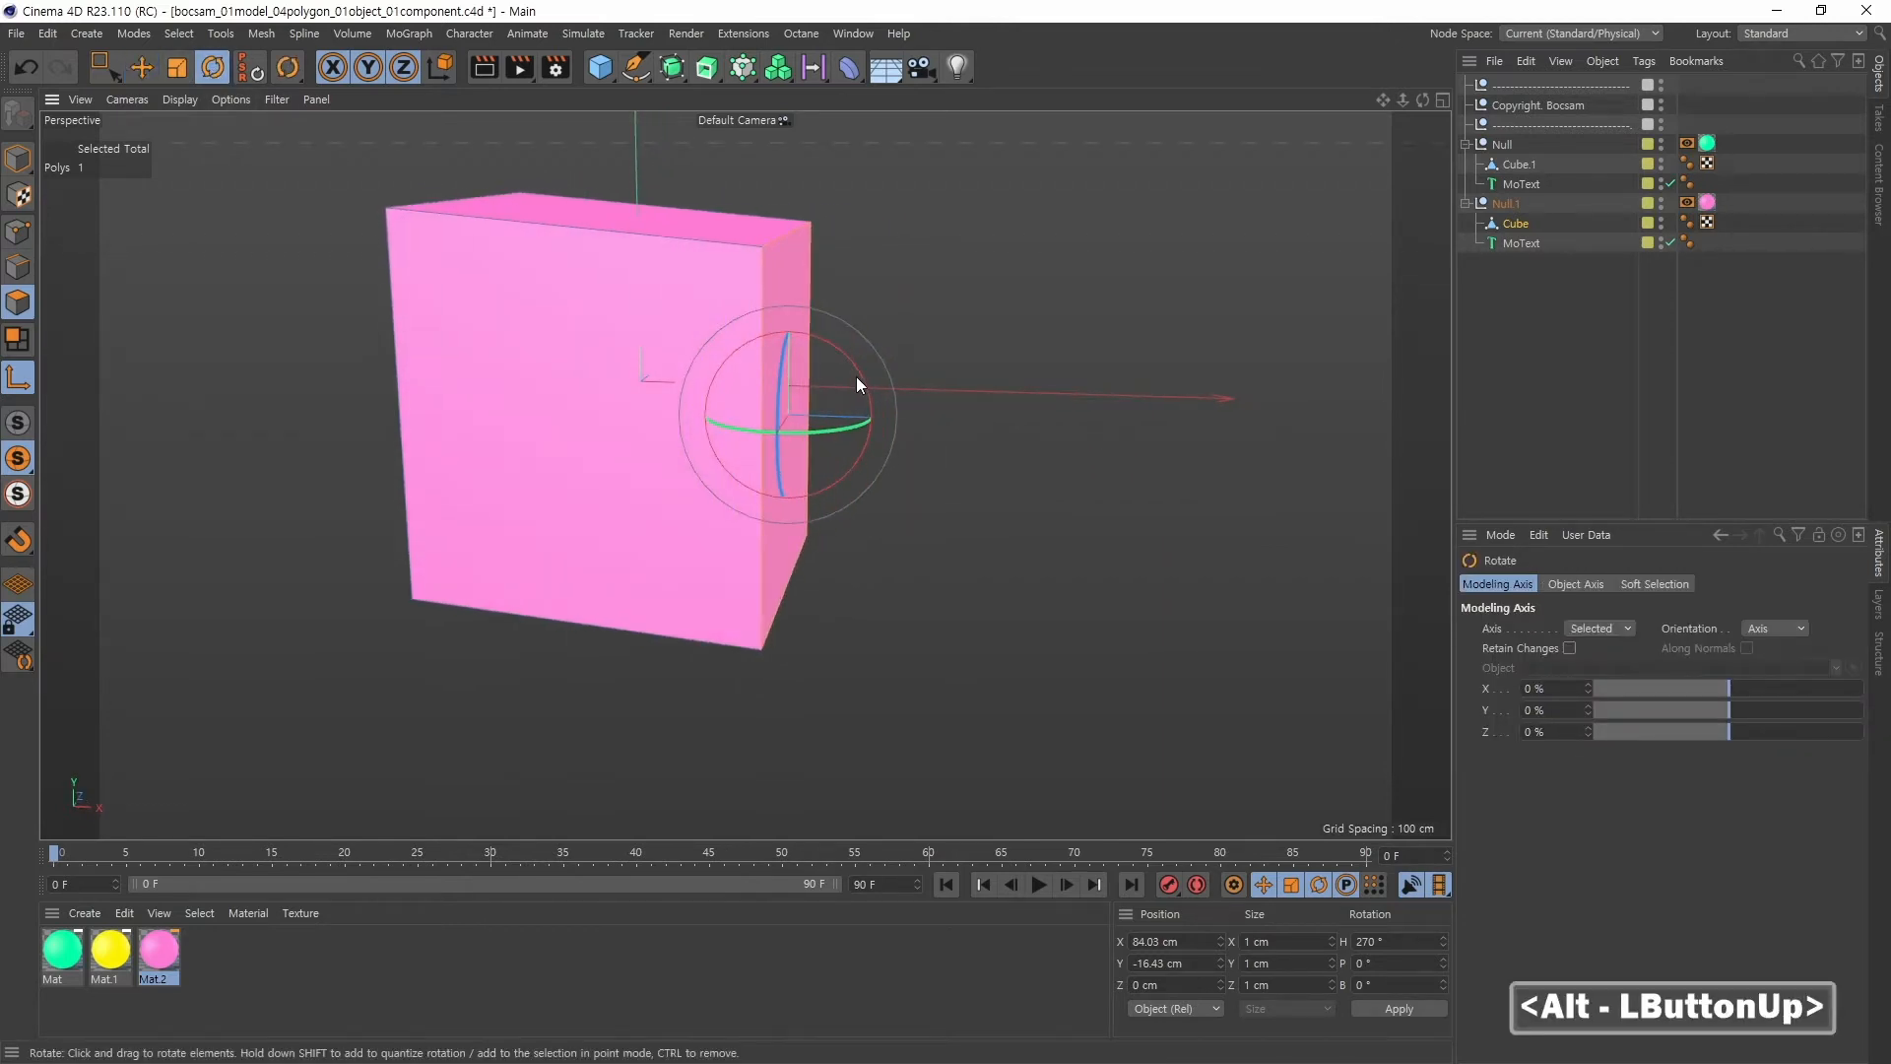
left_click_drag(857, 379, 957, 448)
key("ctrl+z")
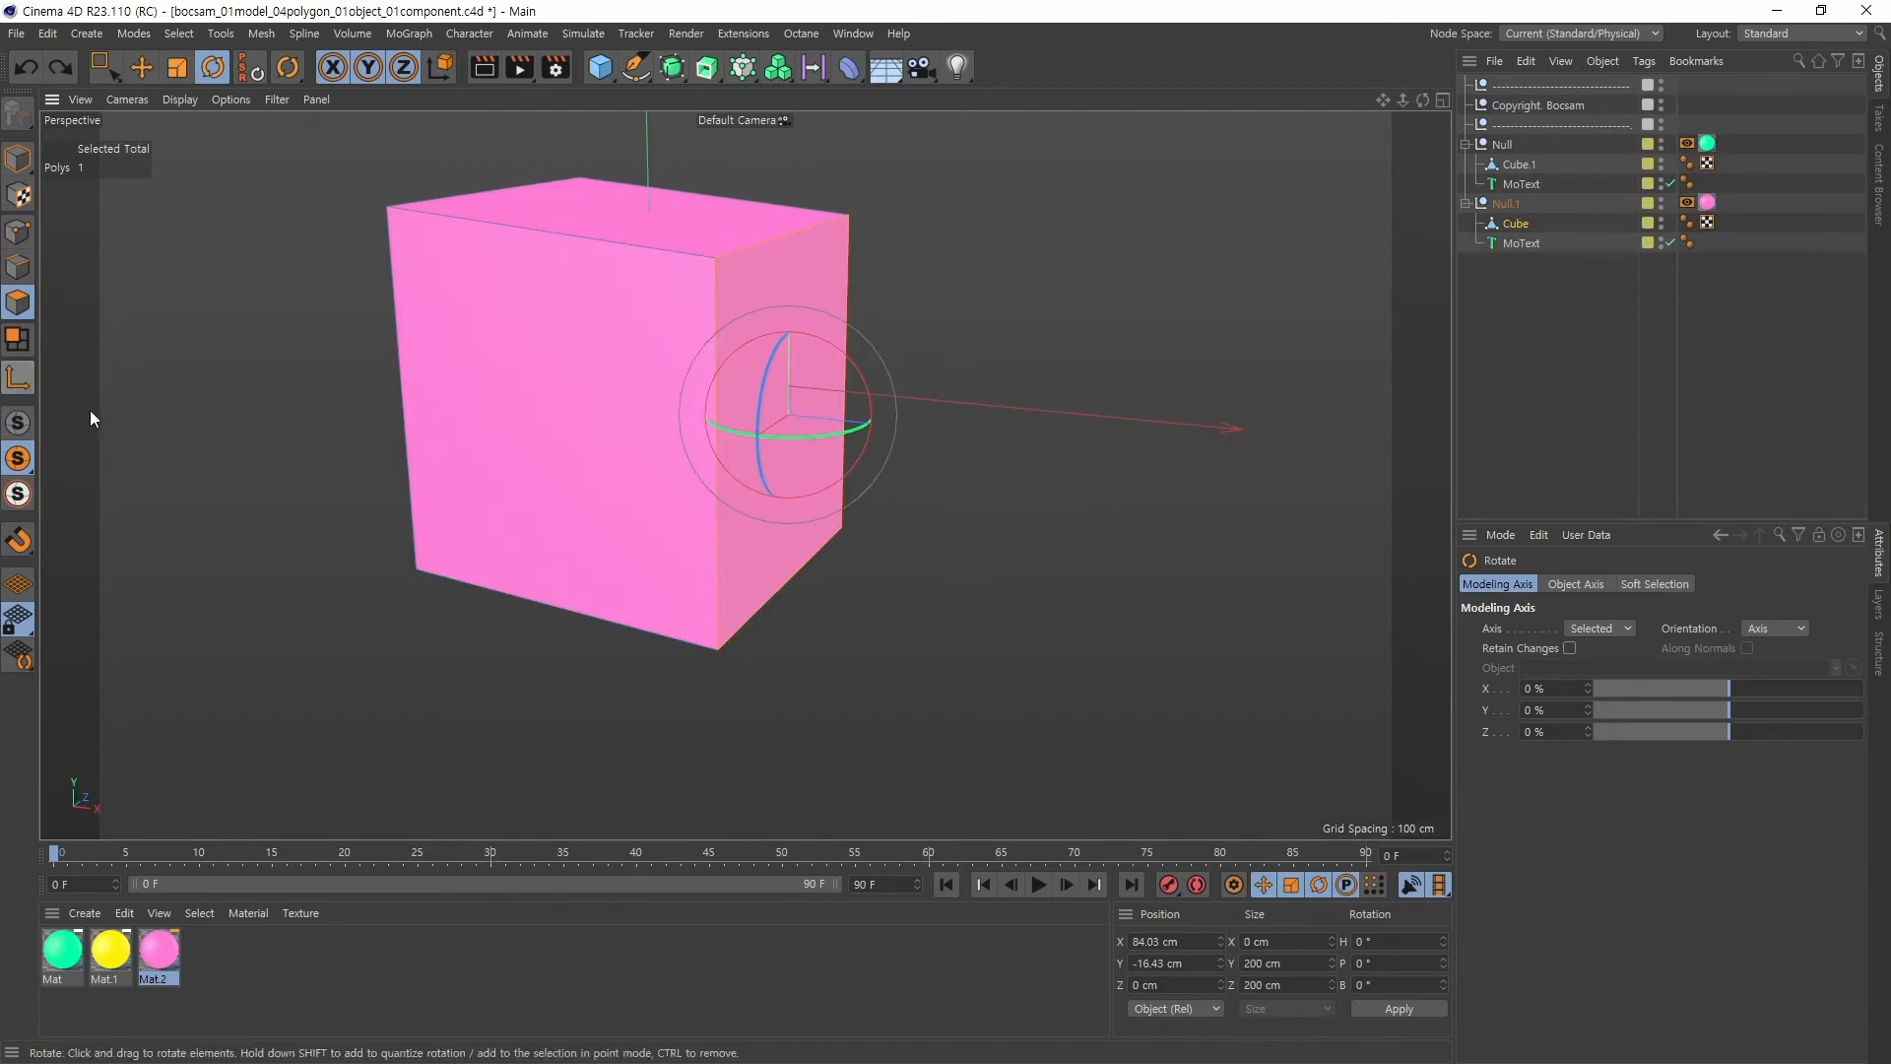
Try rotating the selected side face itself with axis editing off, and undo the rotation
left_click_drag(1143, 542, 1026, 542, "alt")
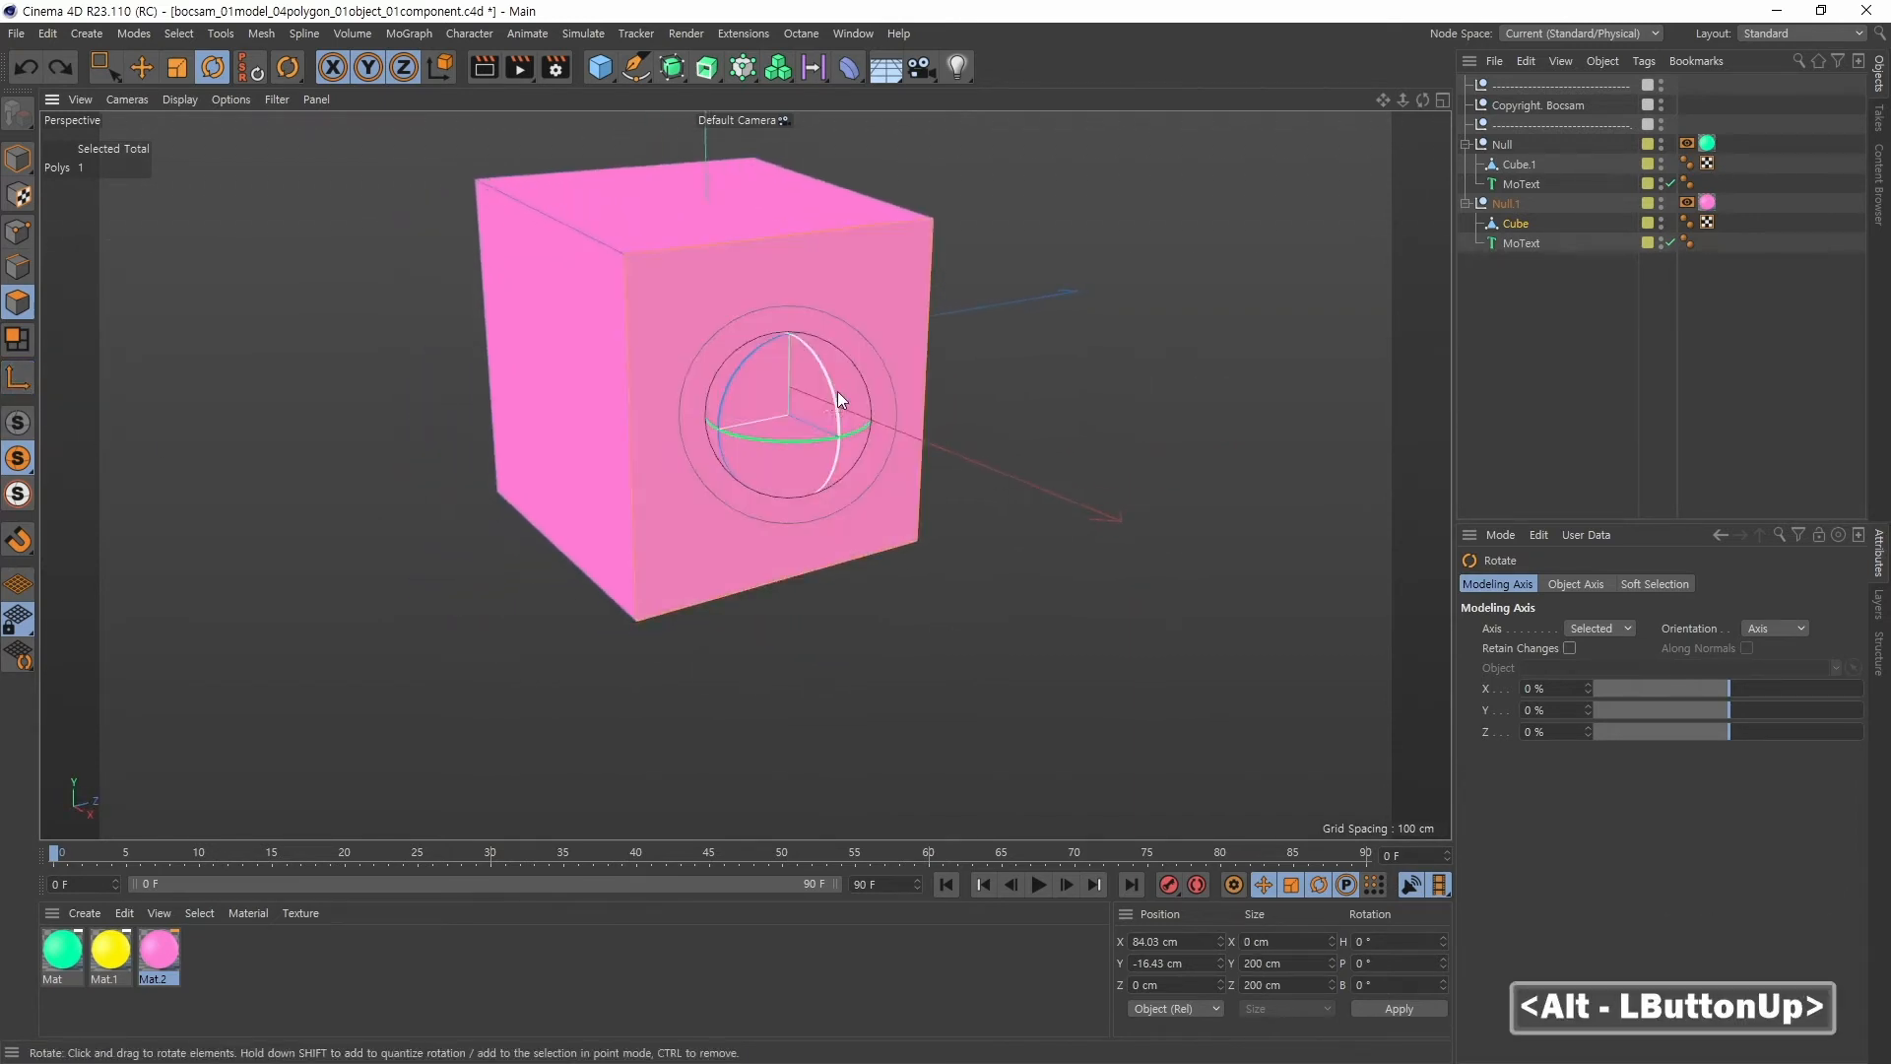
mouse_move(837, 394)
left_mouse_down()
mouse_move(852, 434)
mouse_move(811, 380)
mouse_move(836, 404)
mouse_move(818, 396)
left_mouse_up()
key("ctrl+z")
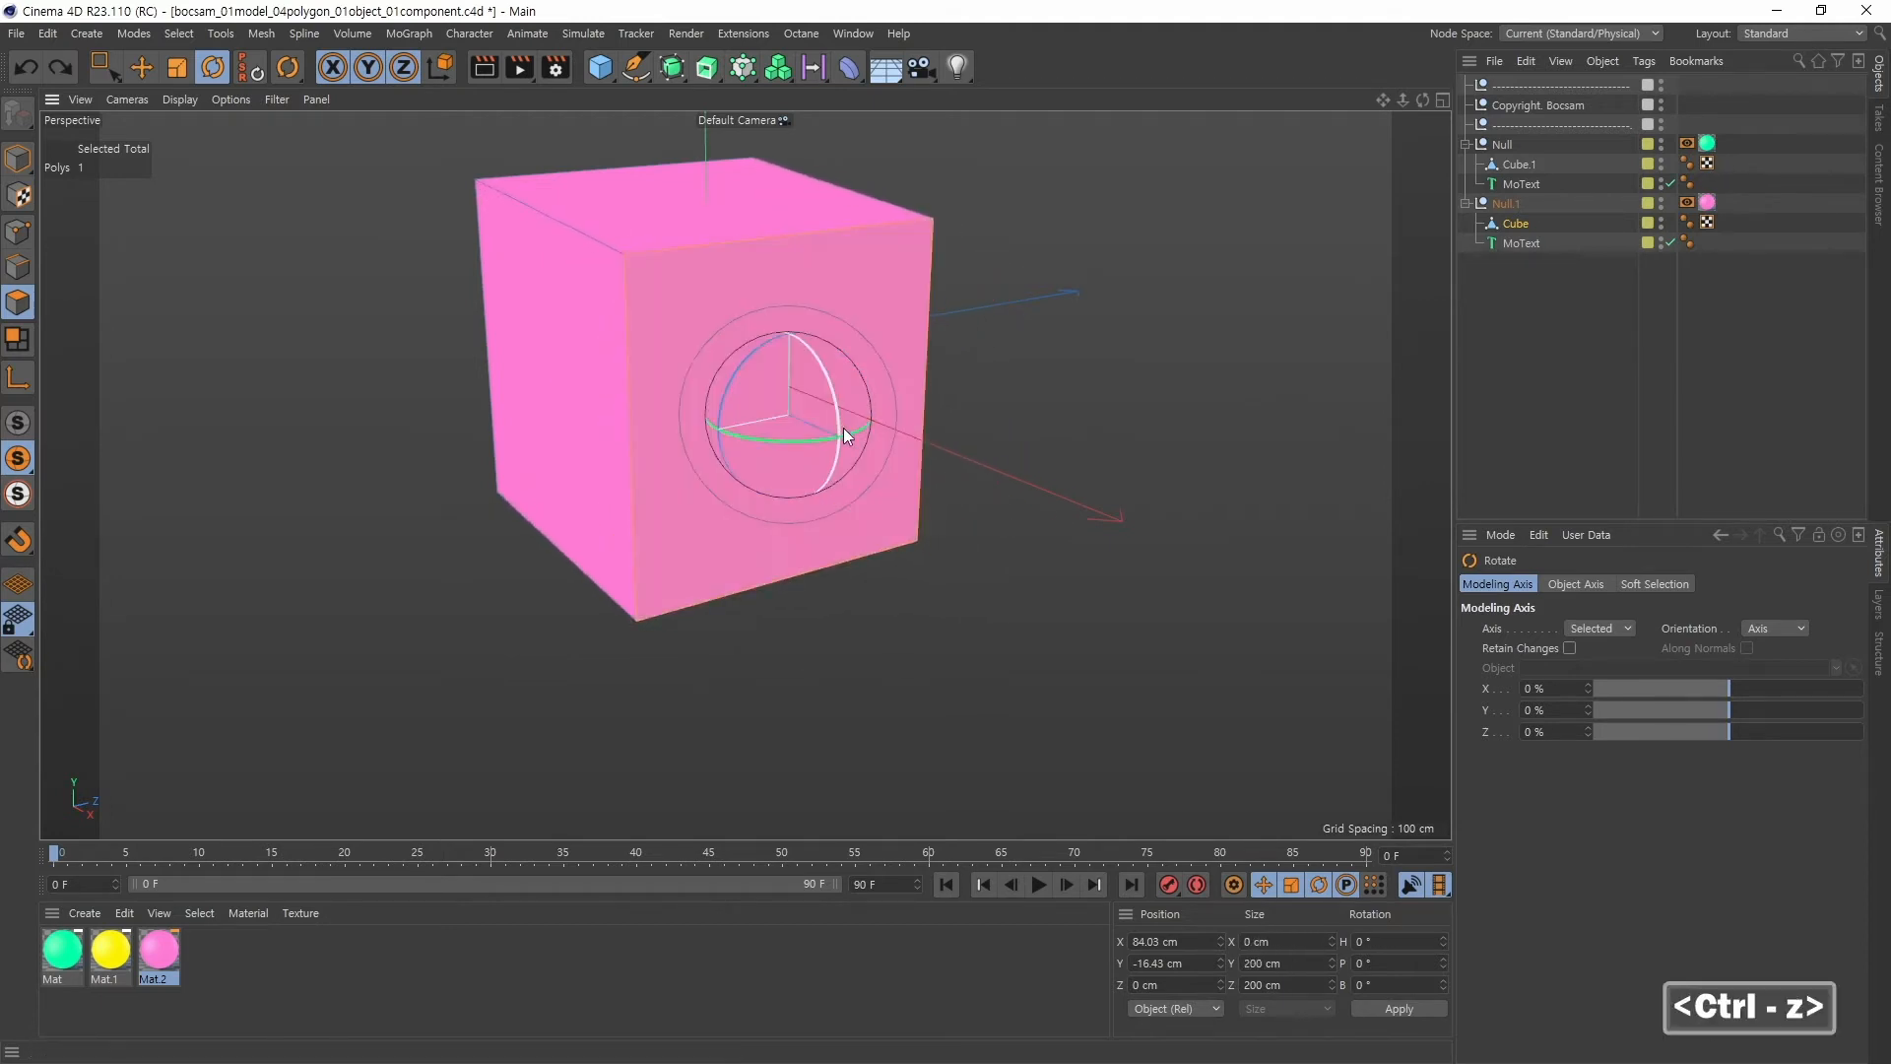
With axis editing, move the side face's axis down to its lower edge at about Y -116.7 cm, and leave axis editing
left_click_drag(877, 676, 932, 607, "alt")
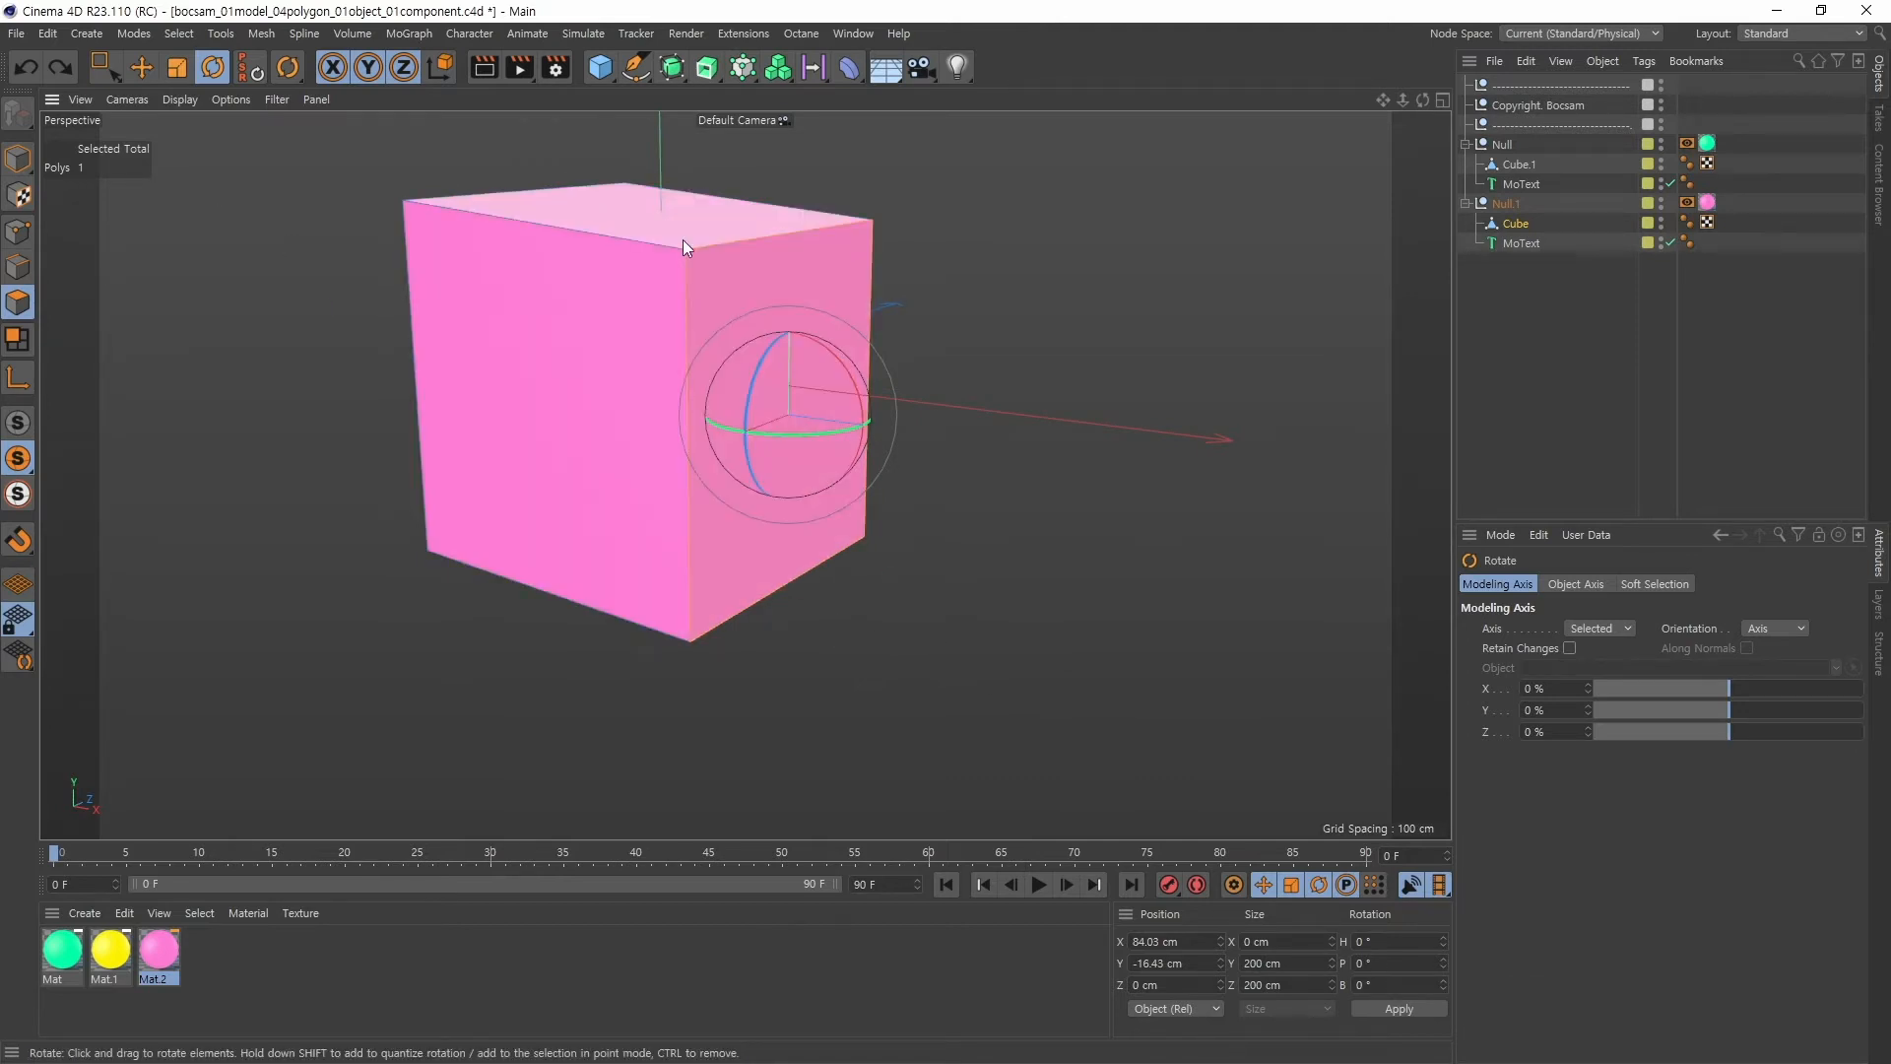
left_click(141, 67)
left_click(32, 383)
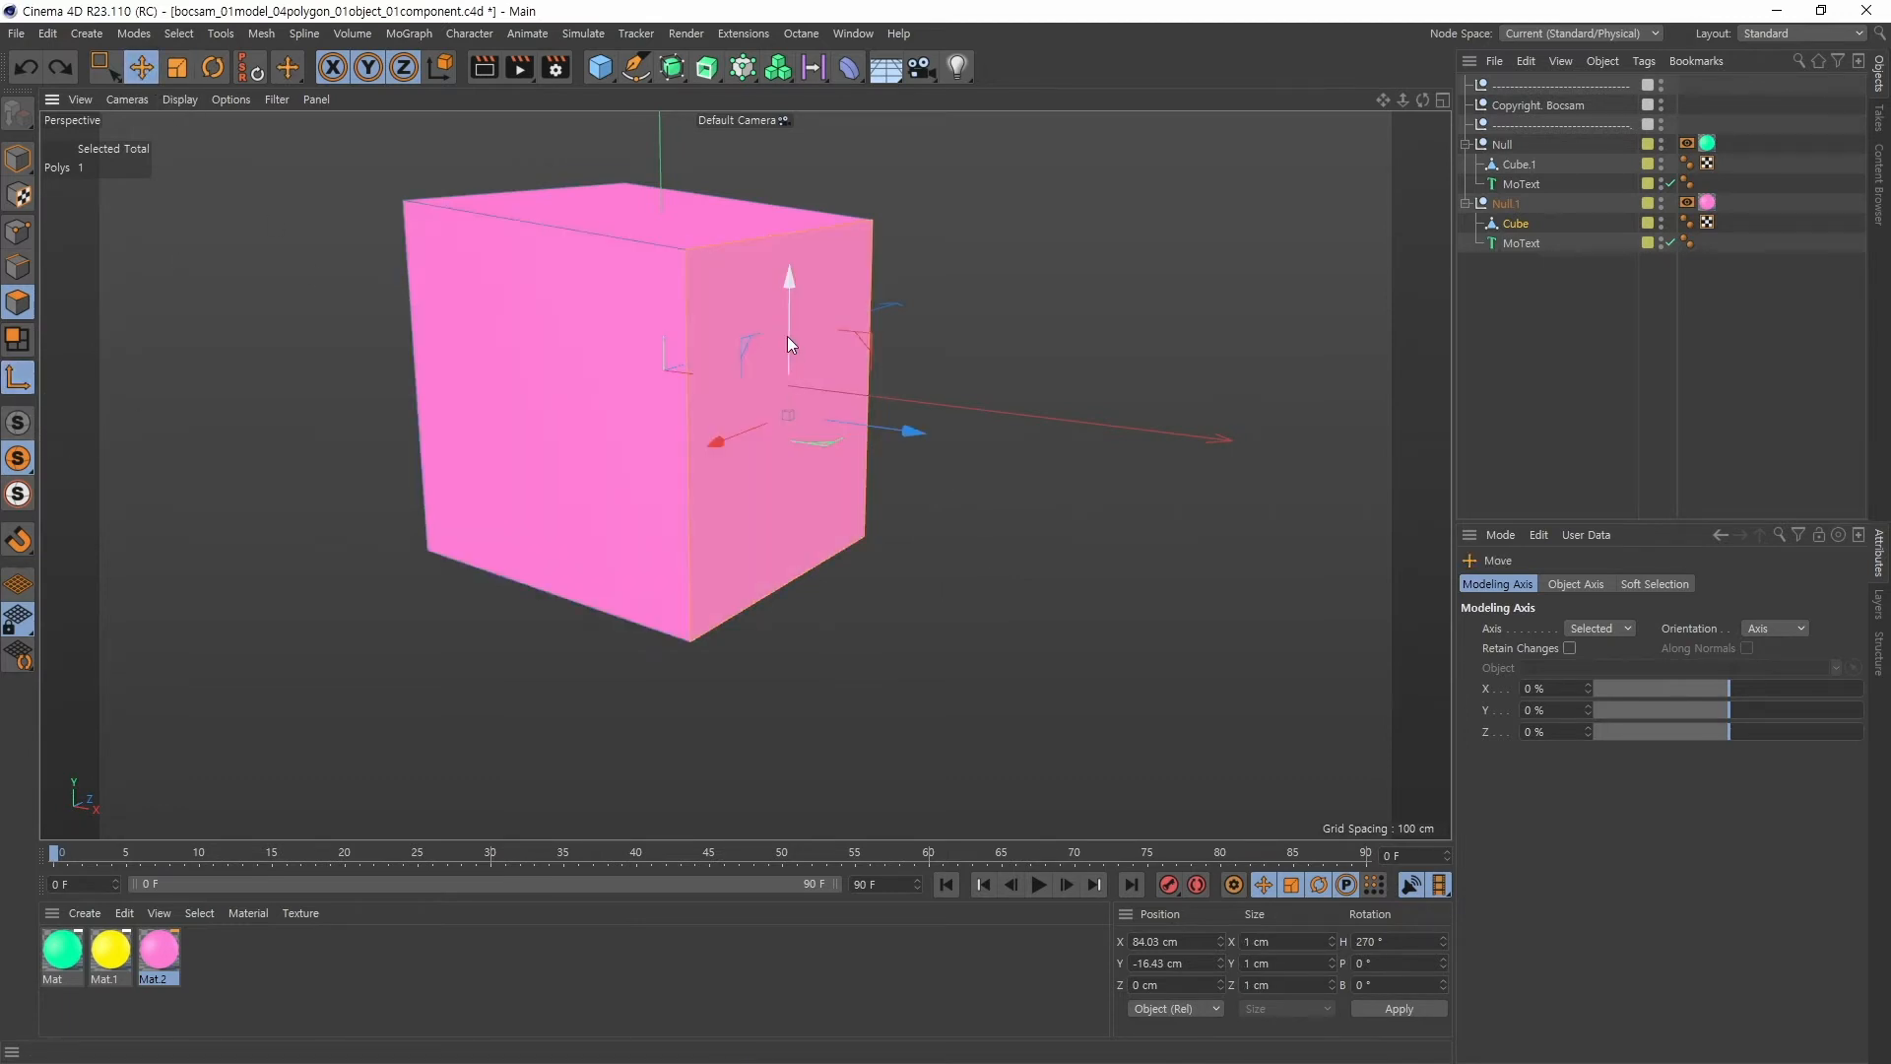
left_click_drag(794, 281, 826, 455)
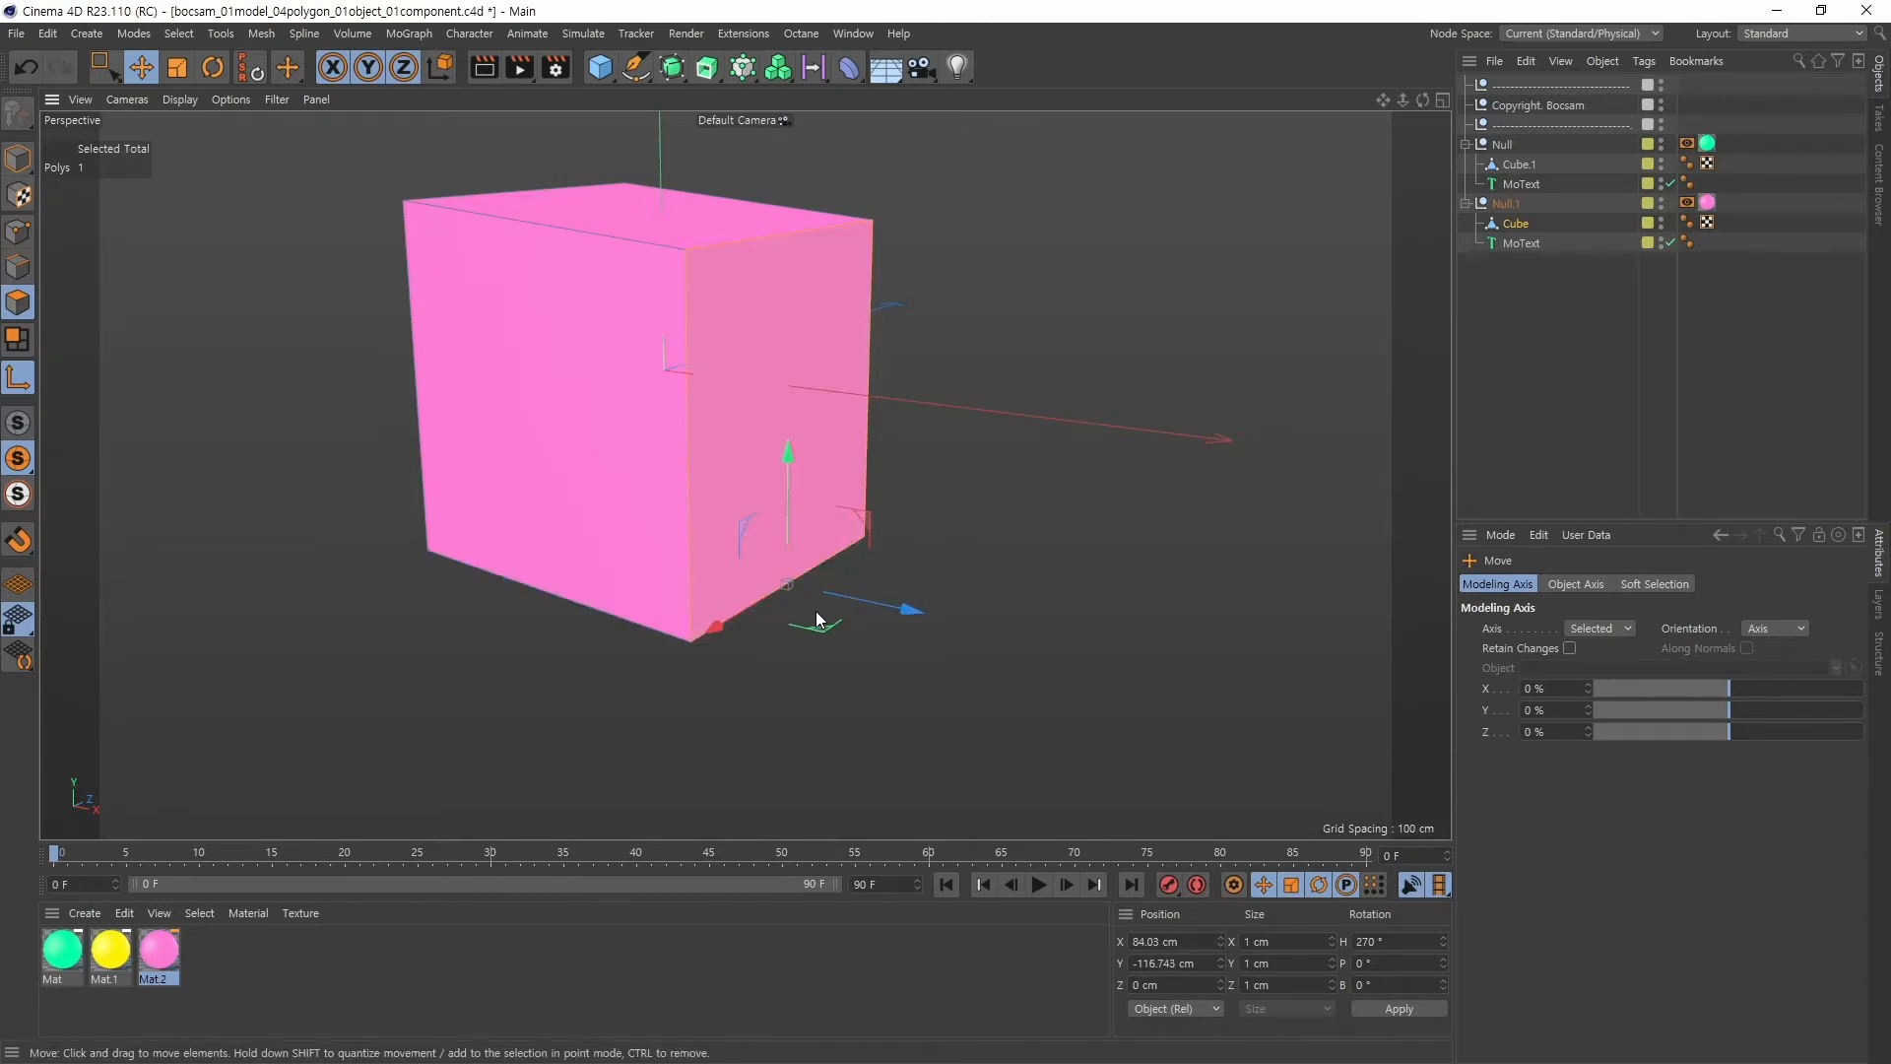
left_click(20, 378)
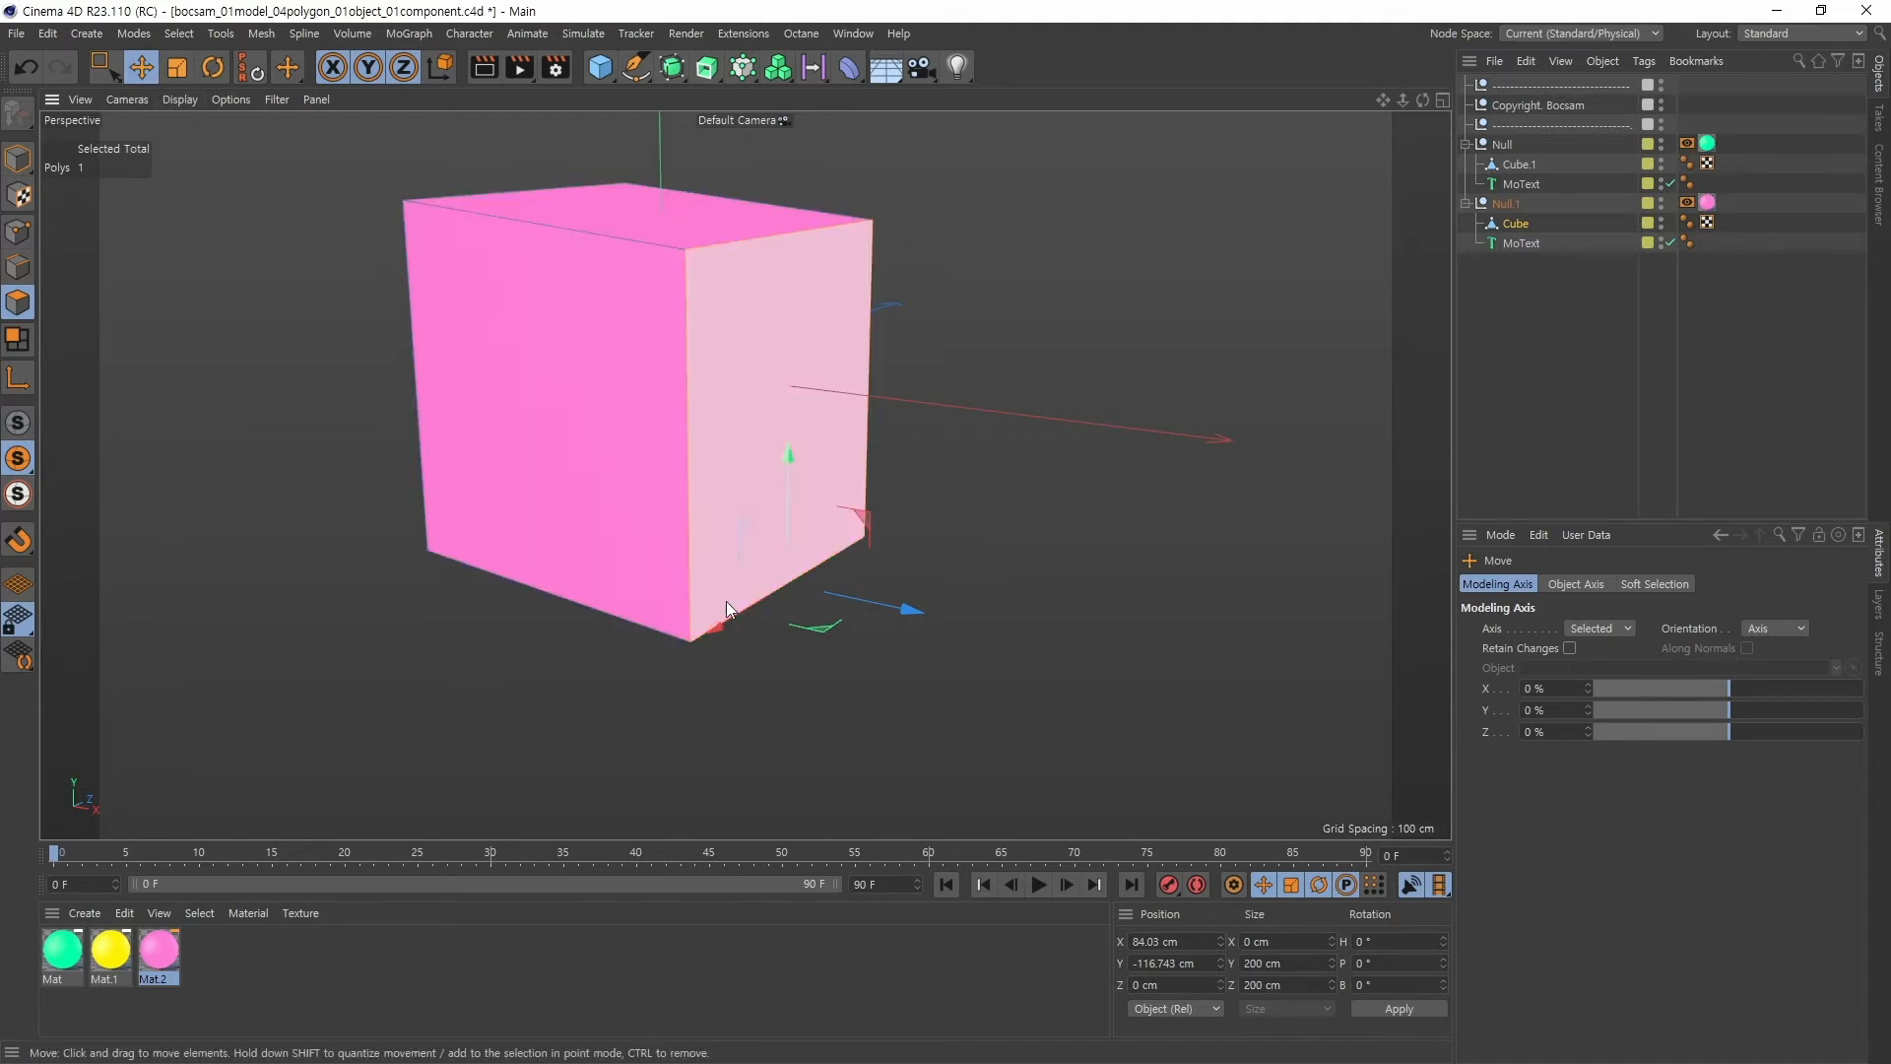
Rotate the side face outward about 7.6° around the relocated axis at its lower edge
left_click(179, 71)
left_click(215, 69)
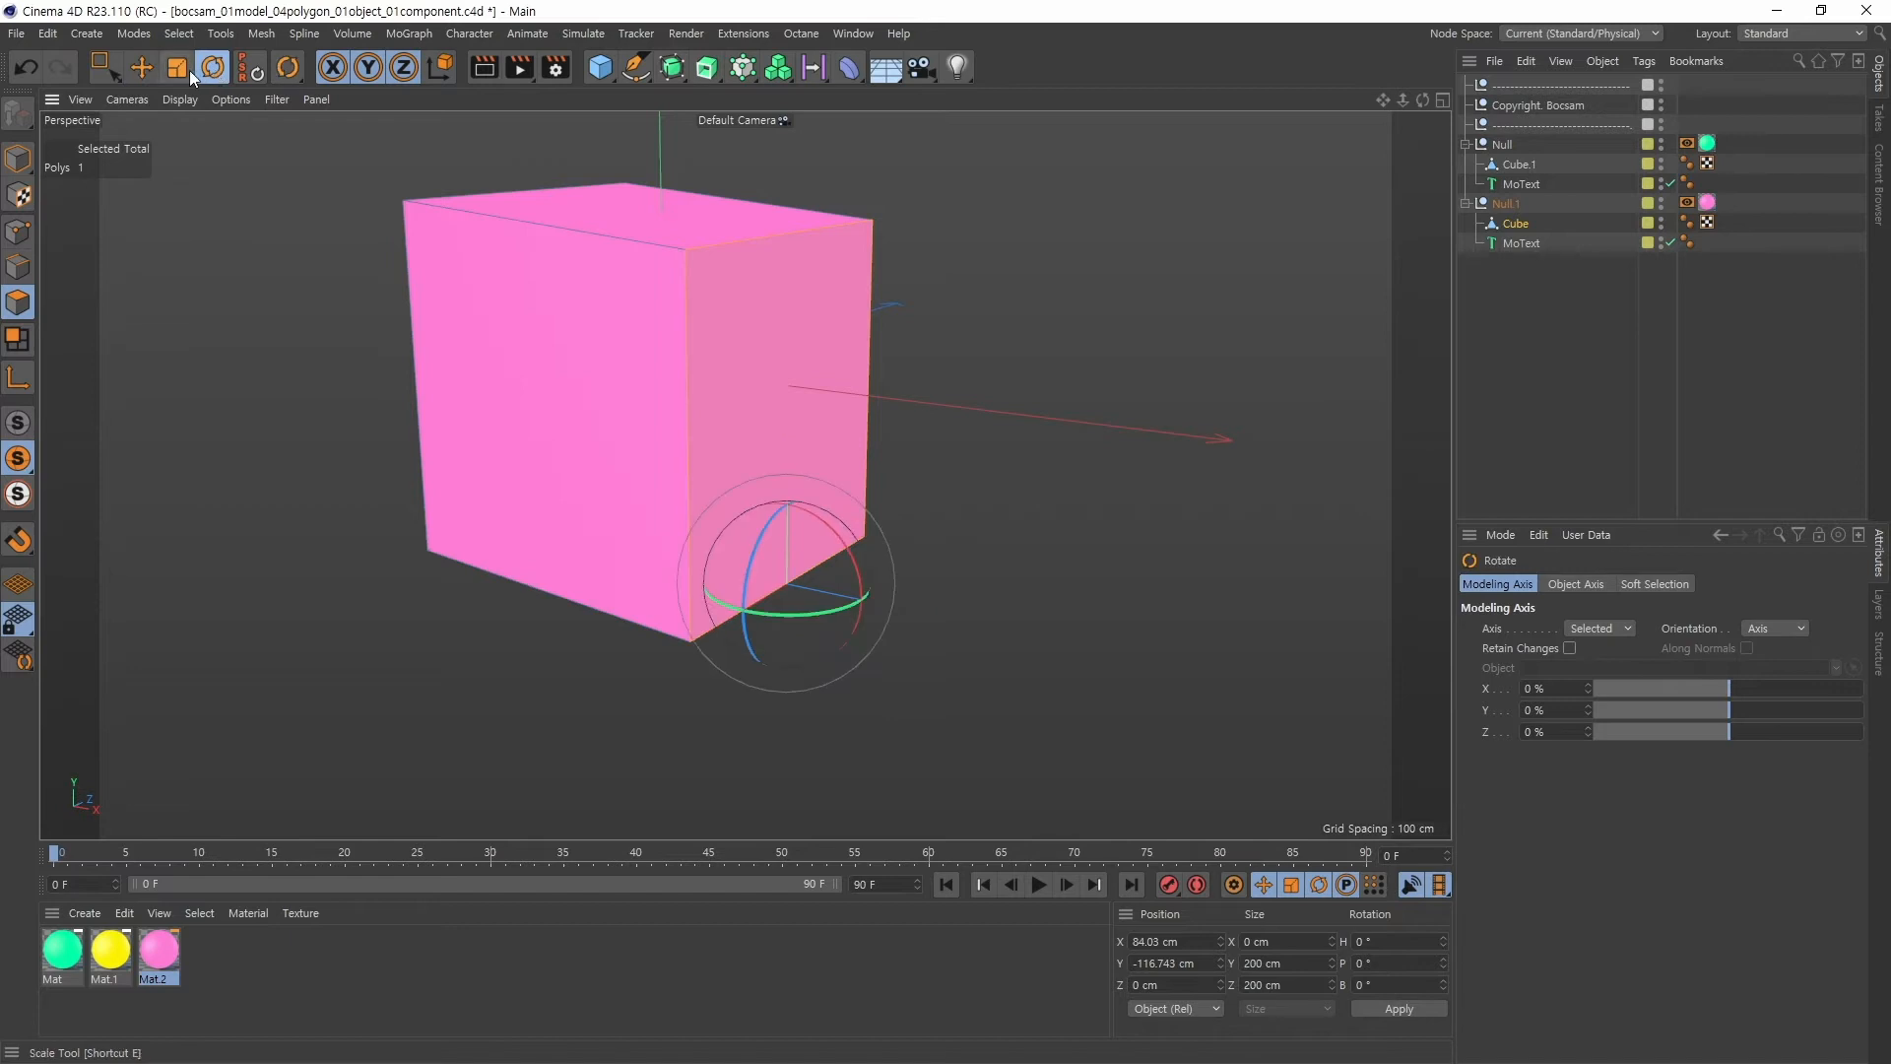
left_click(179, 69)
left_click(142, 67)
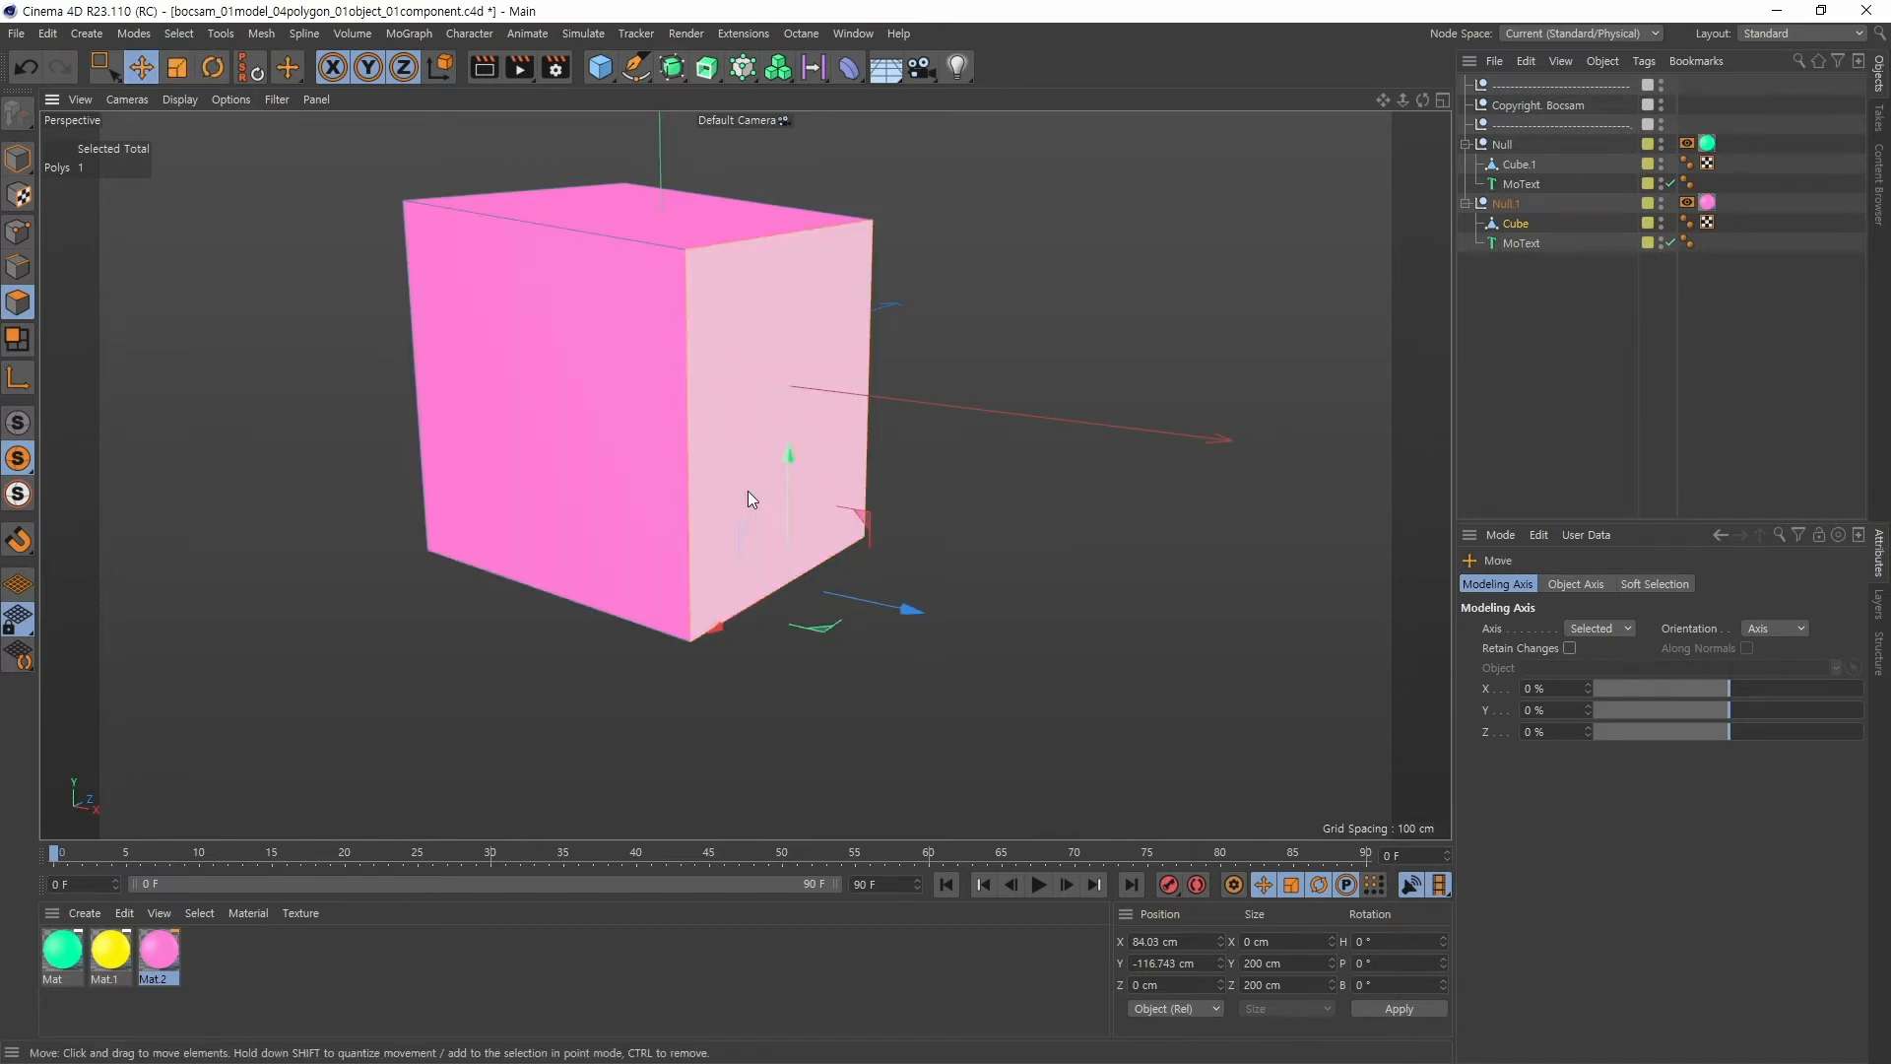
left_click(215, 69)
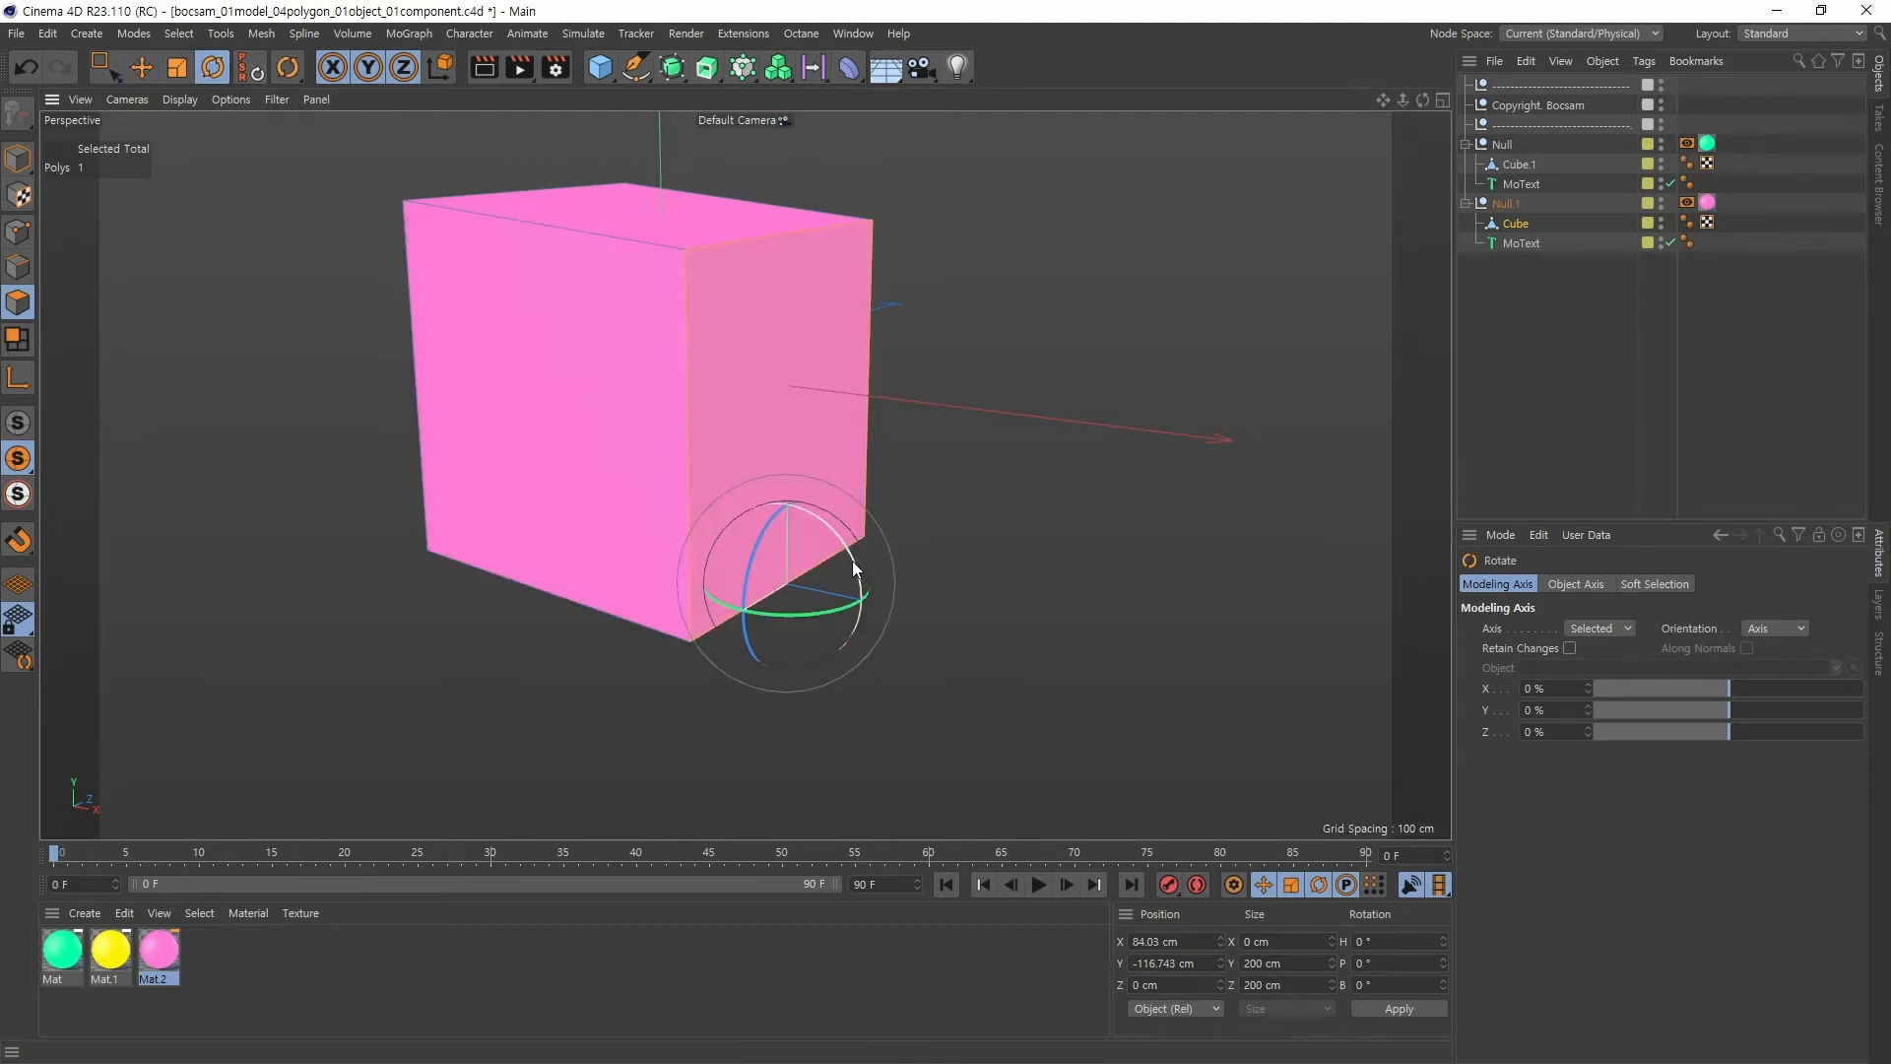
mouse_move(853, 559)
left_mouse_down()
mouse_move(812, 520)
mouse_move(888, 640)
mouse_move(837, 552)
left_mouse_up()
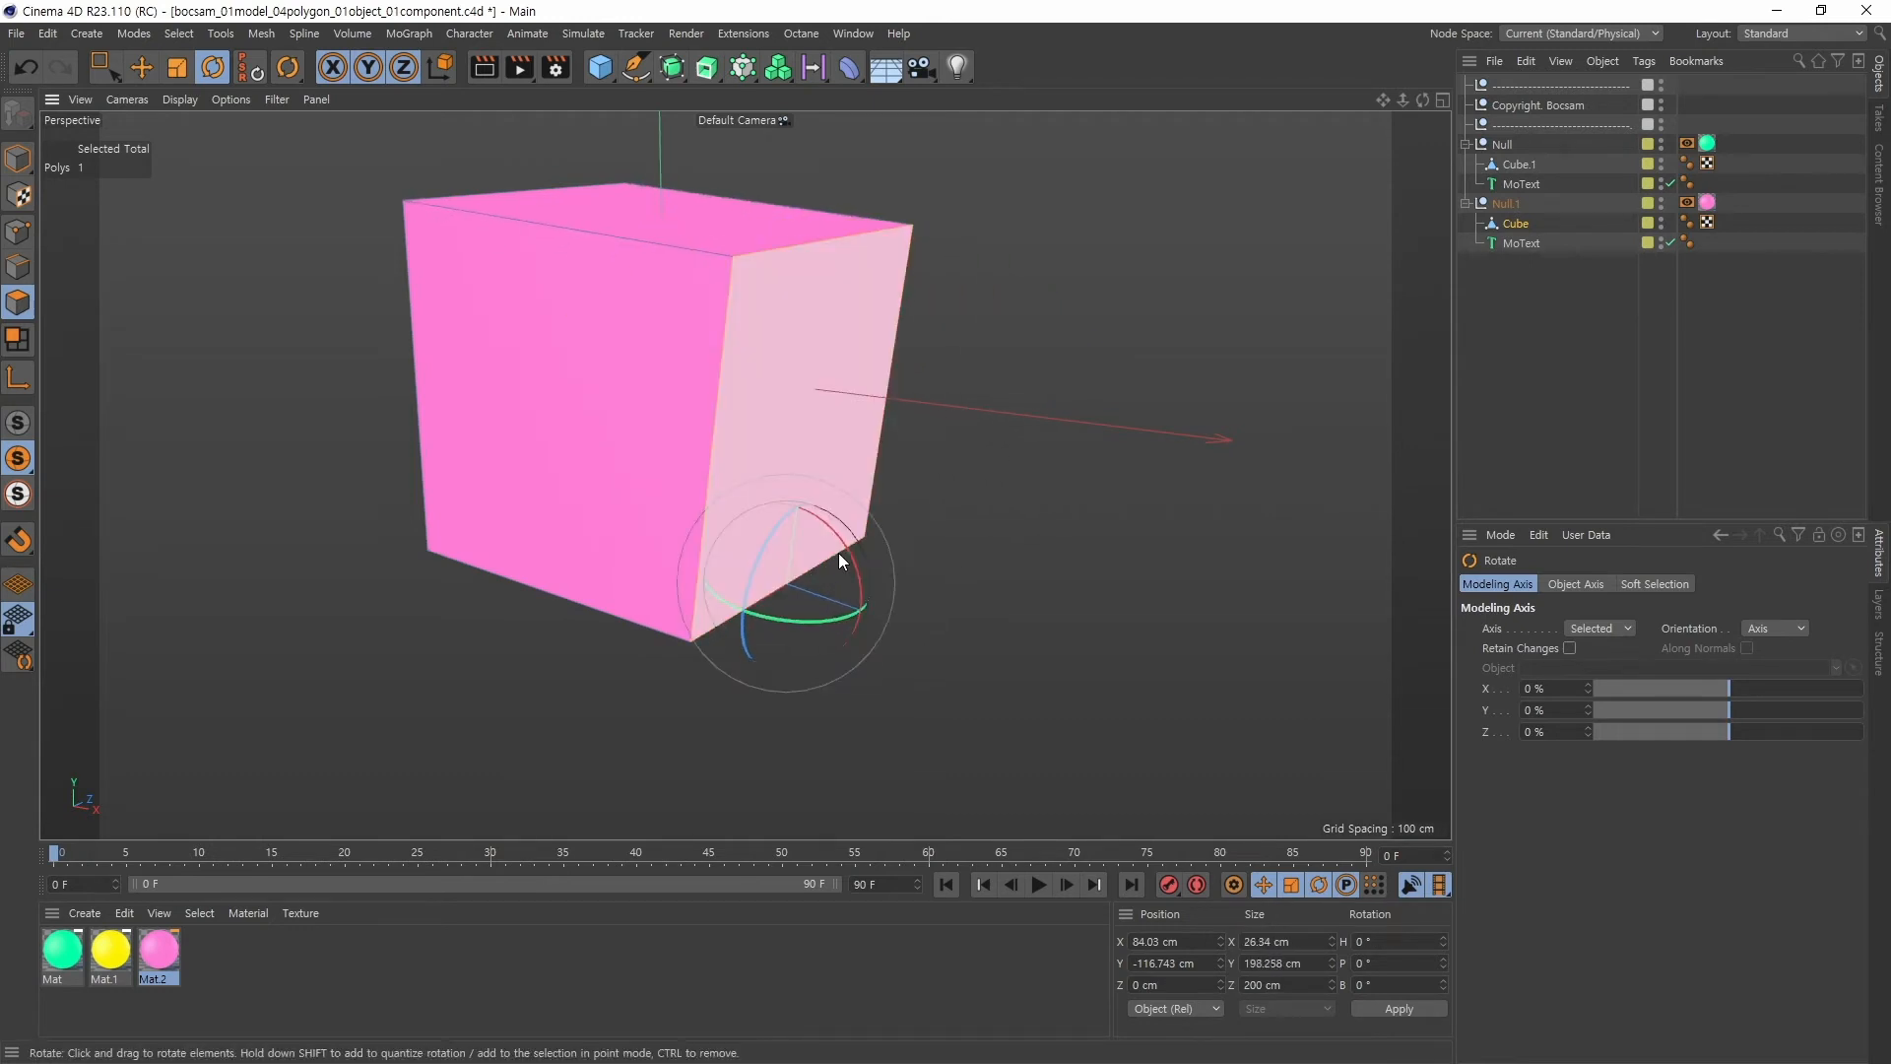
Scale the tilted side face uniformly from its lower-edge axis to about 130 cm in Y and 131 cm in Z
left_click(177, 67)
left_click_drag(567, 616, 355, 742)
left_click_drag(943, 490, 912, 549, "alt")
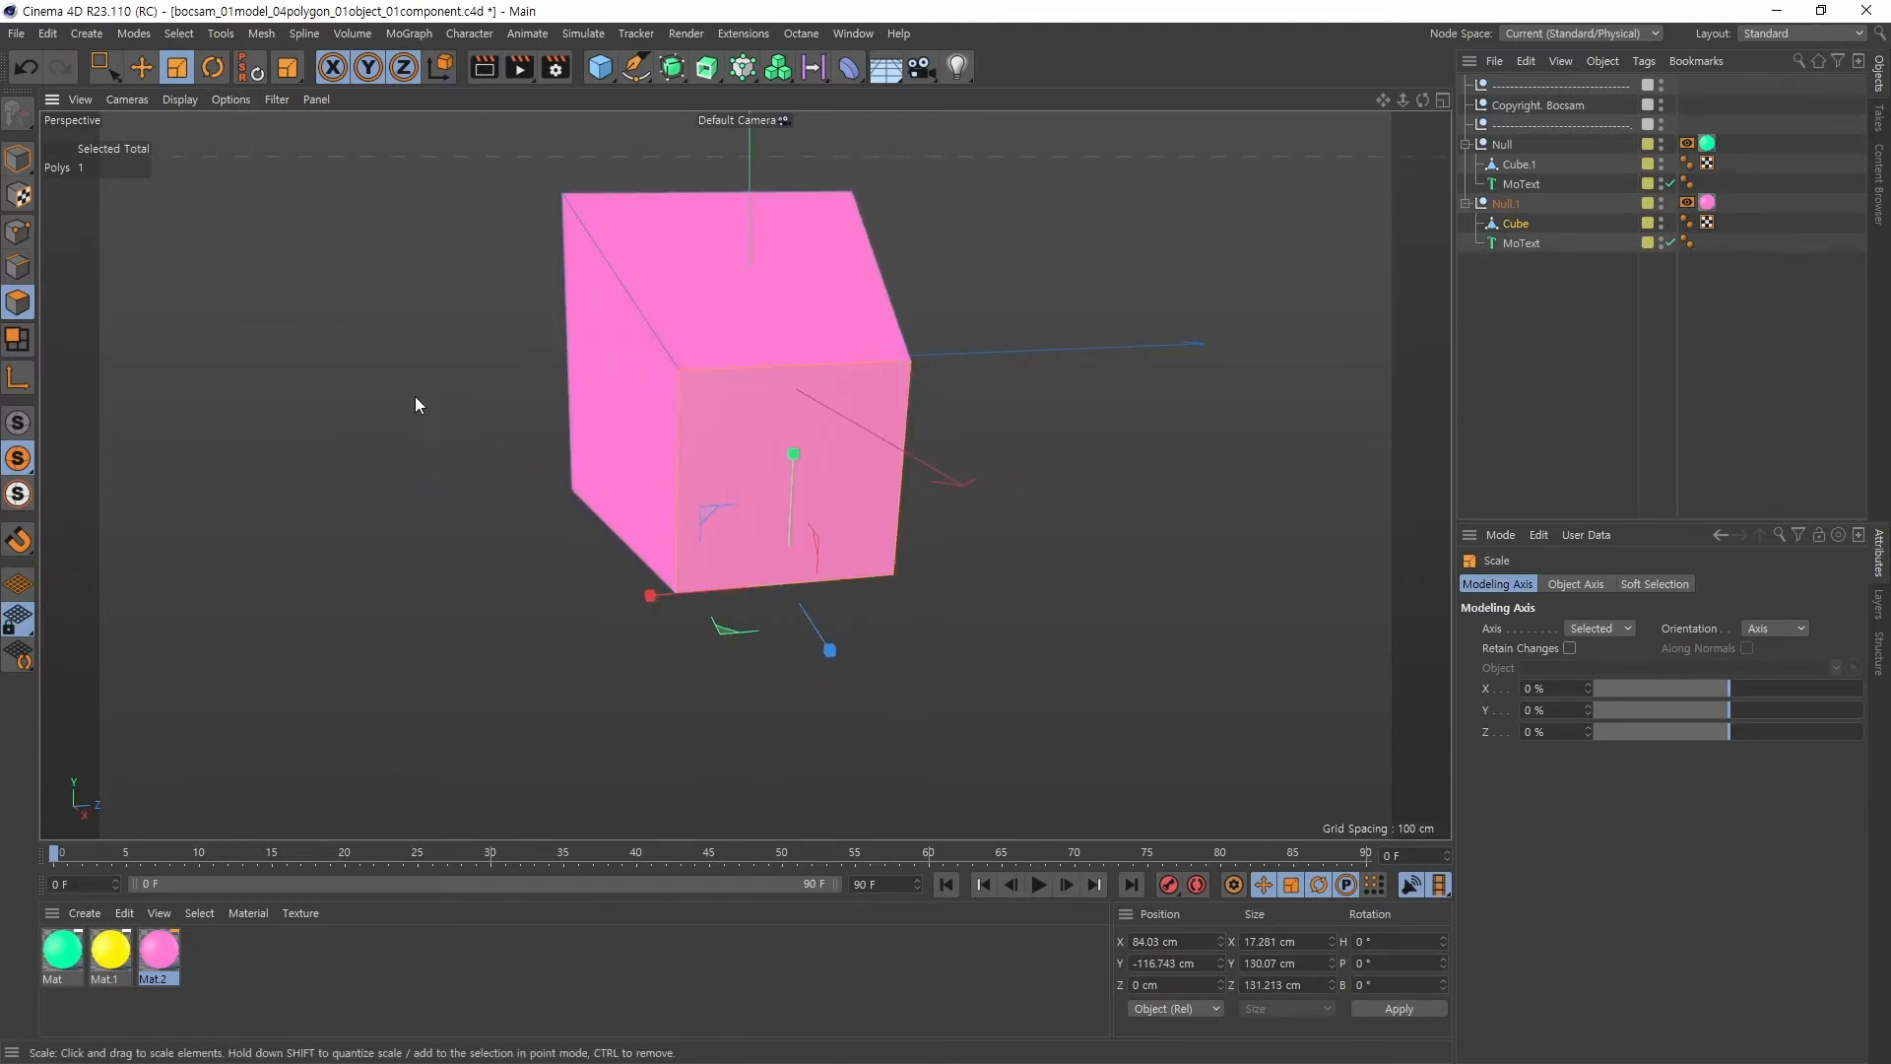
Check the face's axis with axis editing, leave that mode, and reselect the face to reset its axis
key("e")
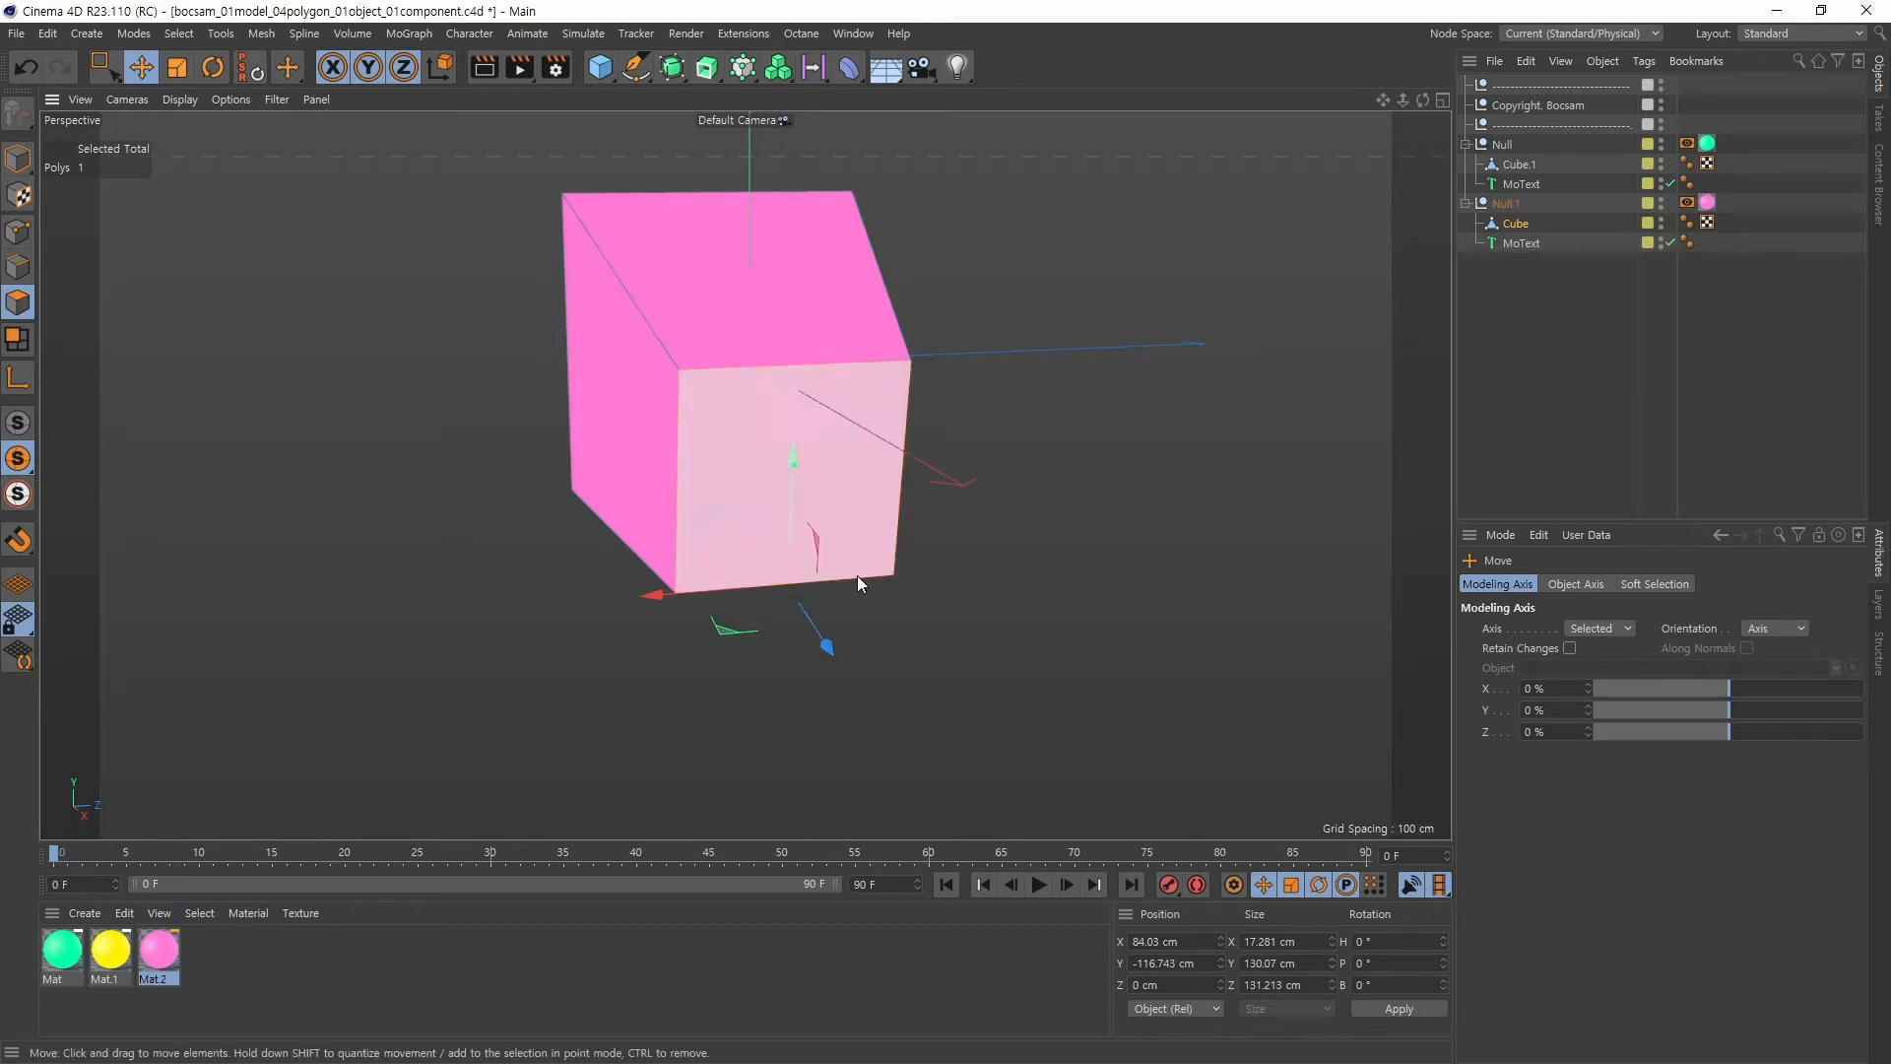
left_click(17, 378)
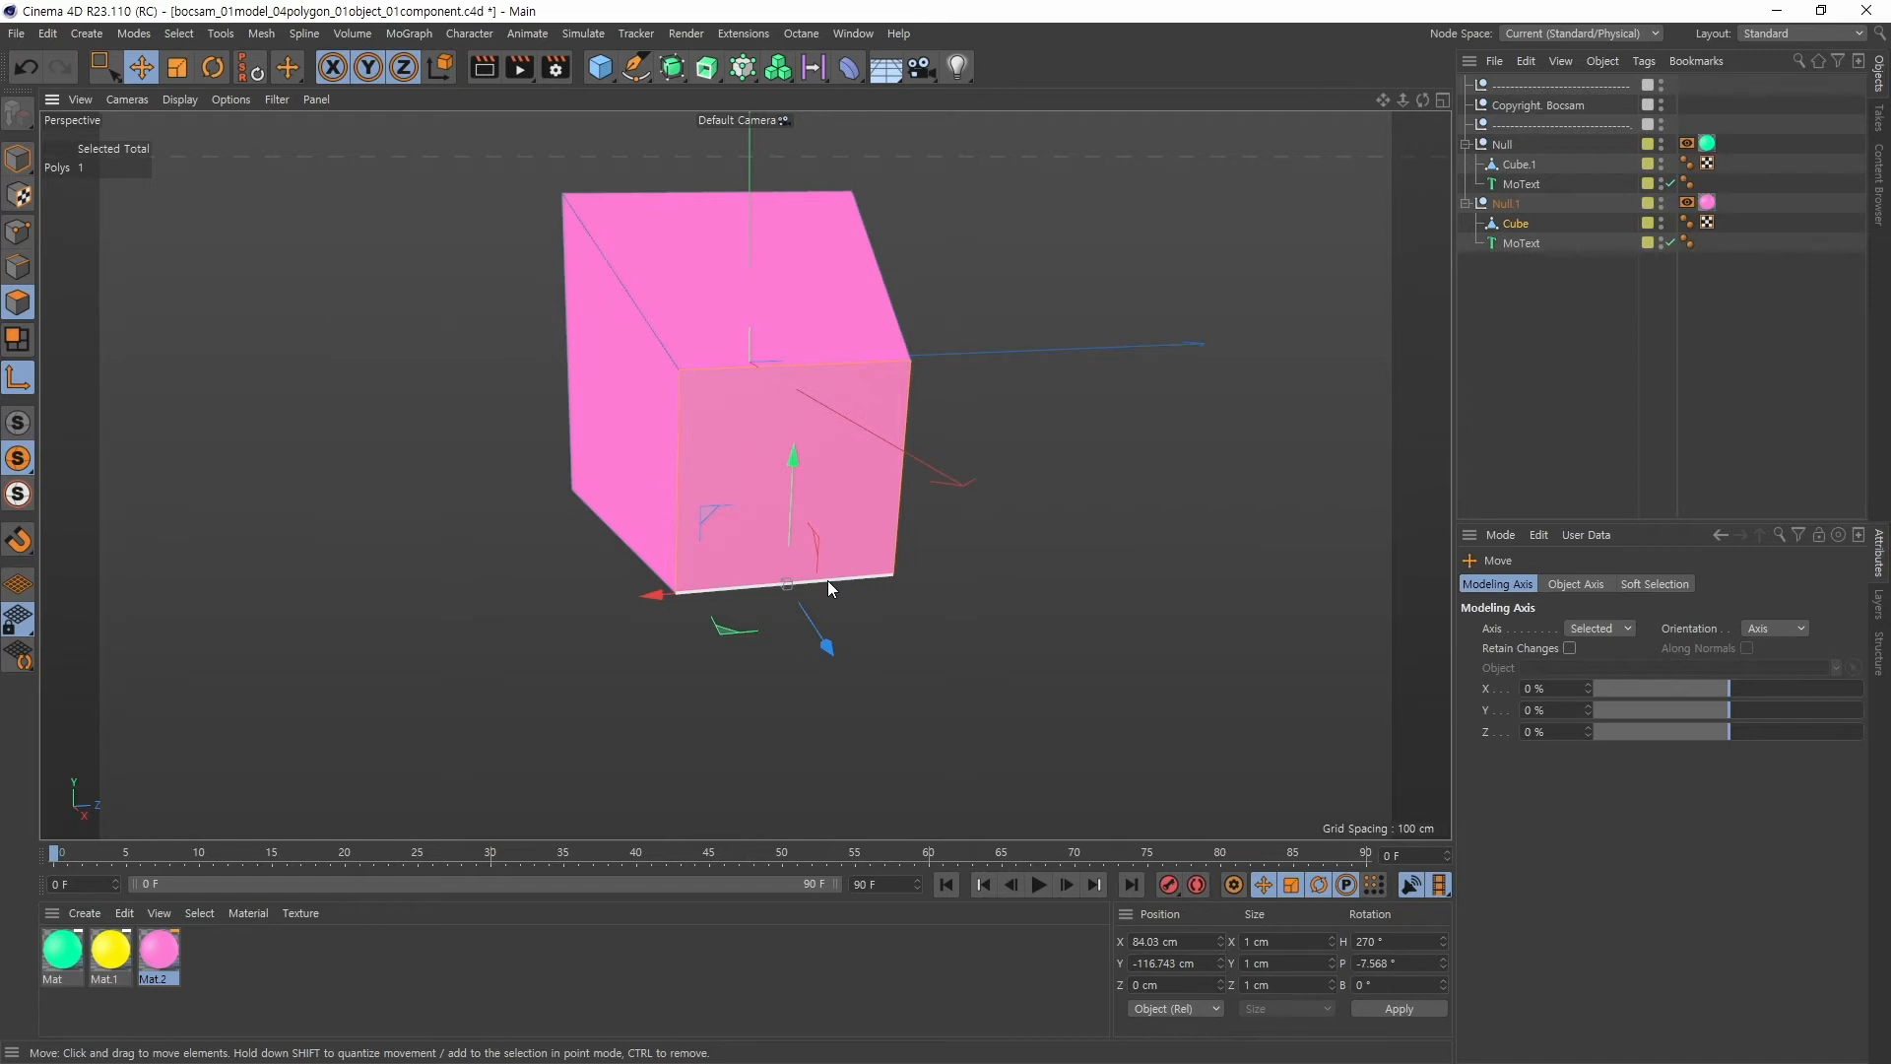
left_click_drag(1047, 634, 1138, 641, "alt")
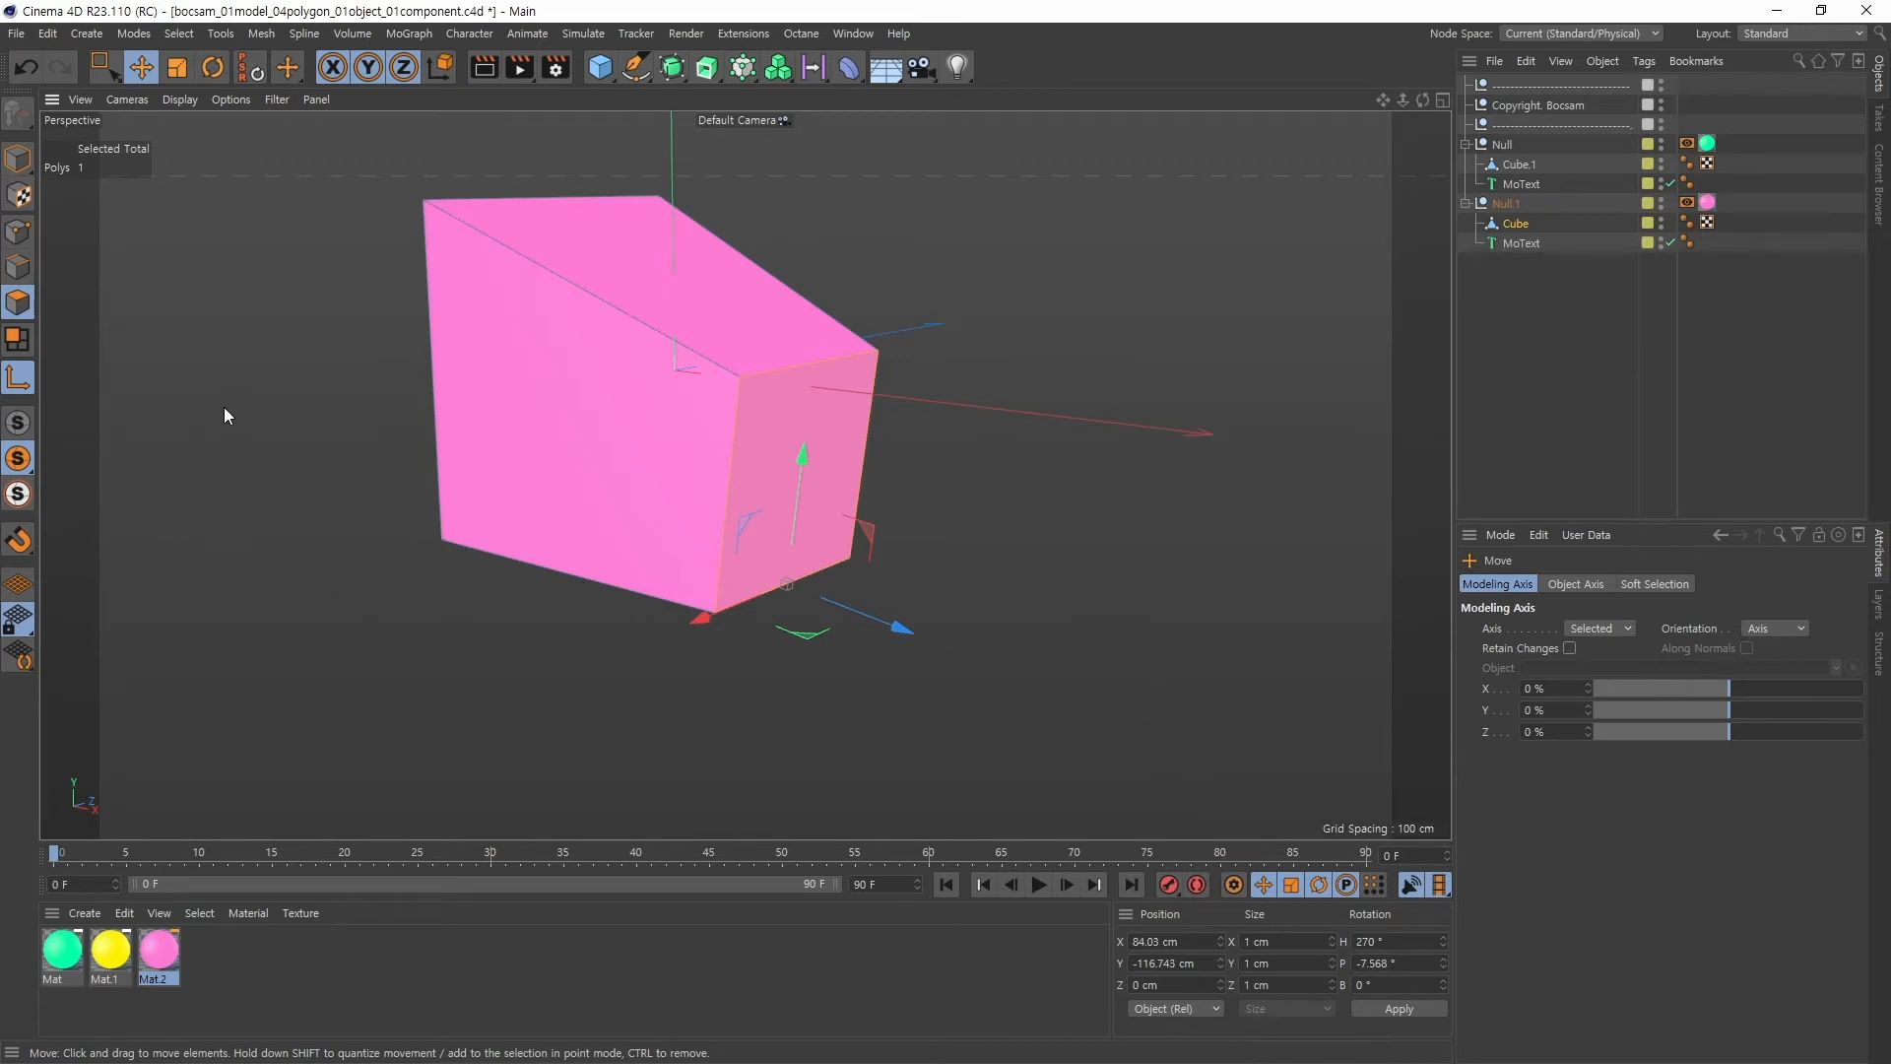
left_click(17, 378)
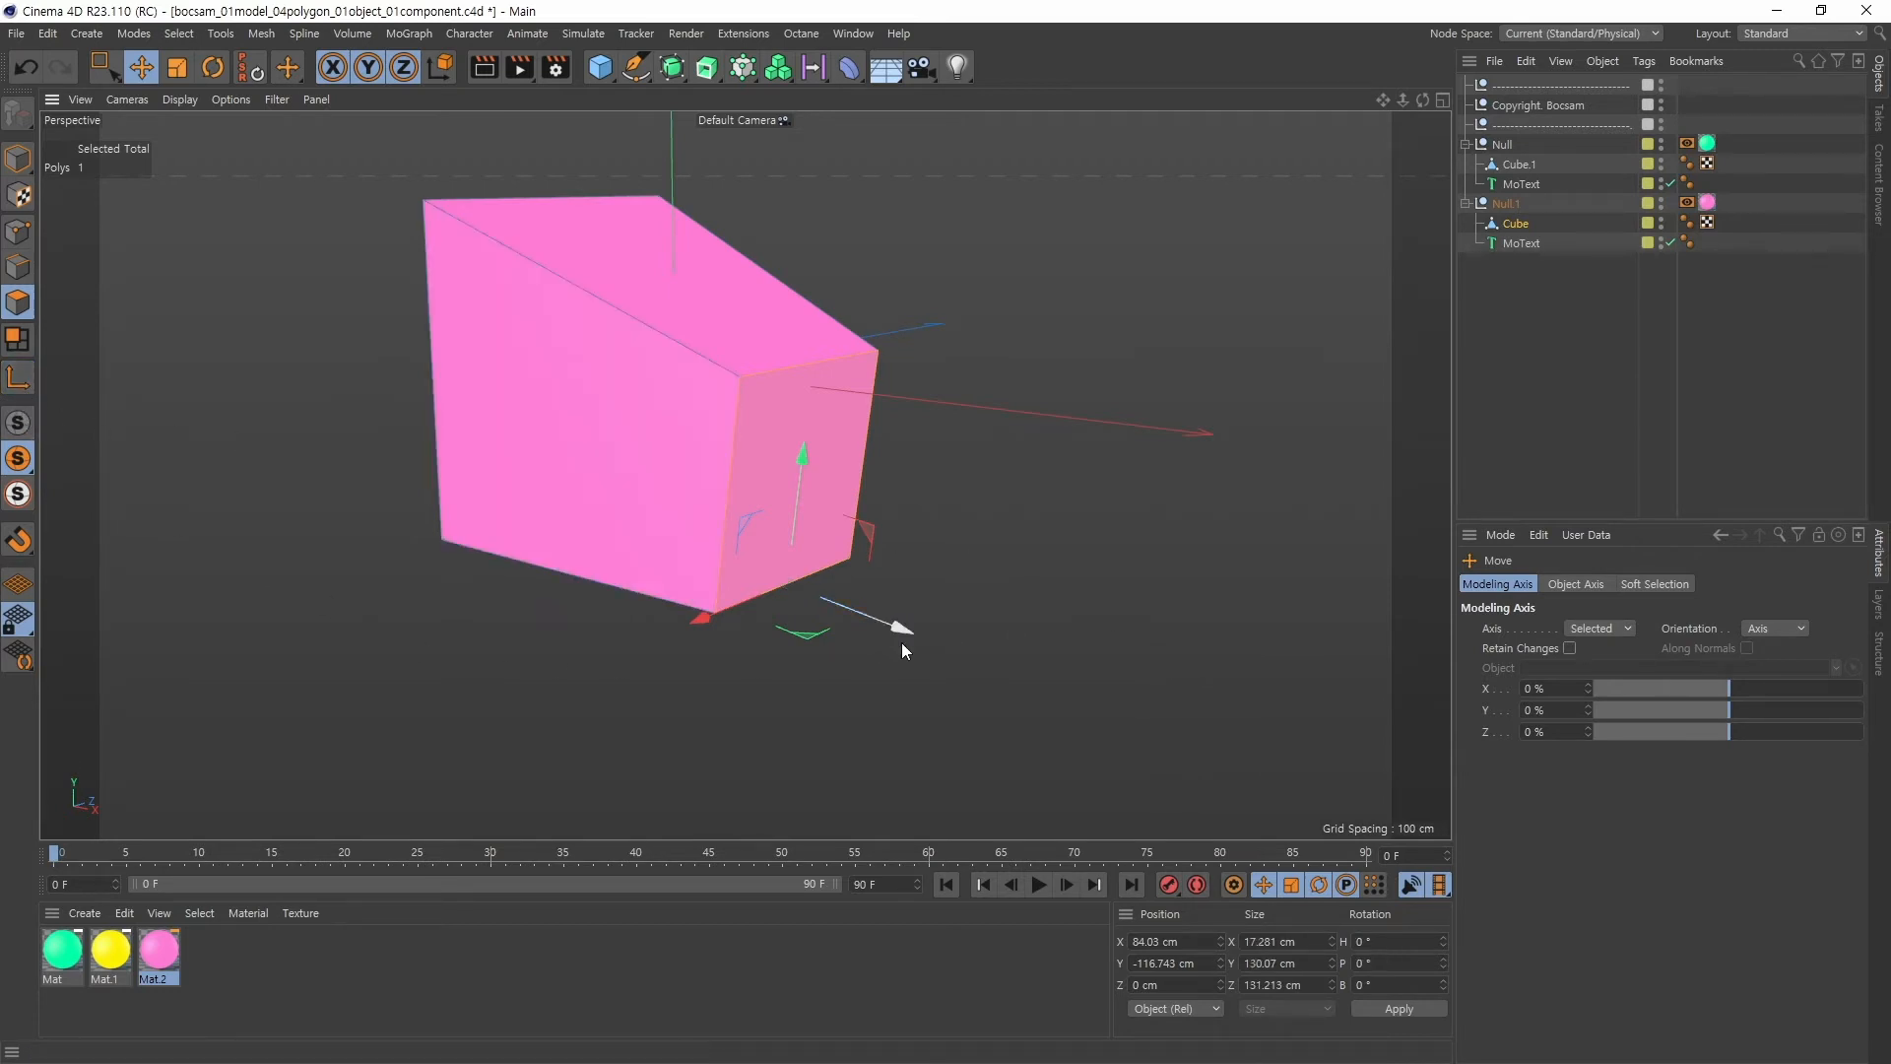
left_click(1186, 304)
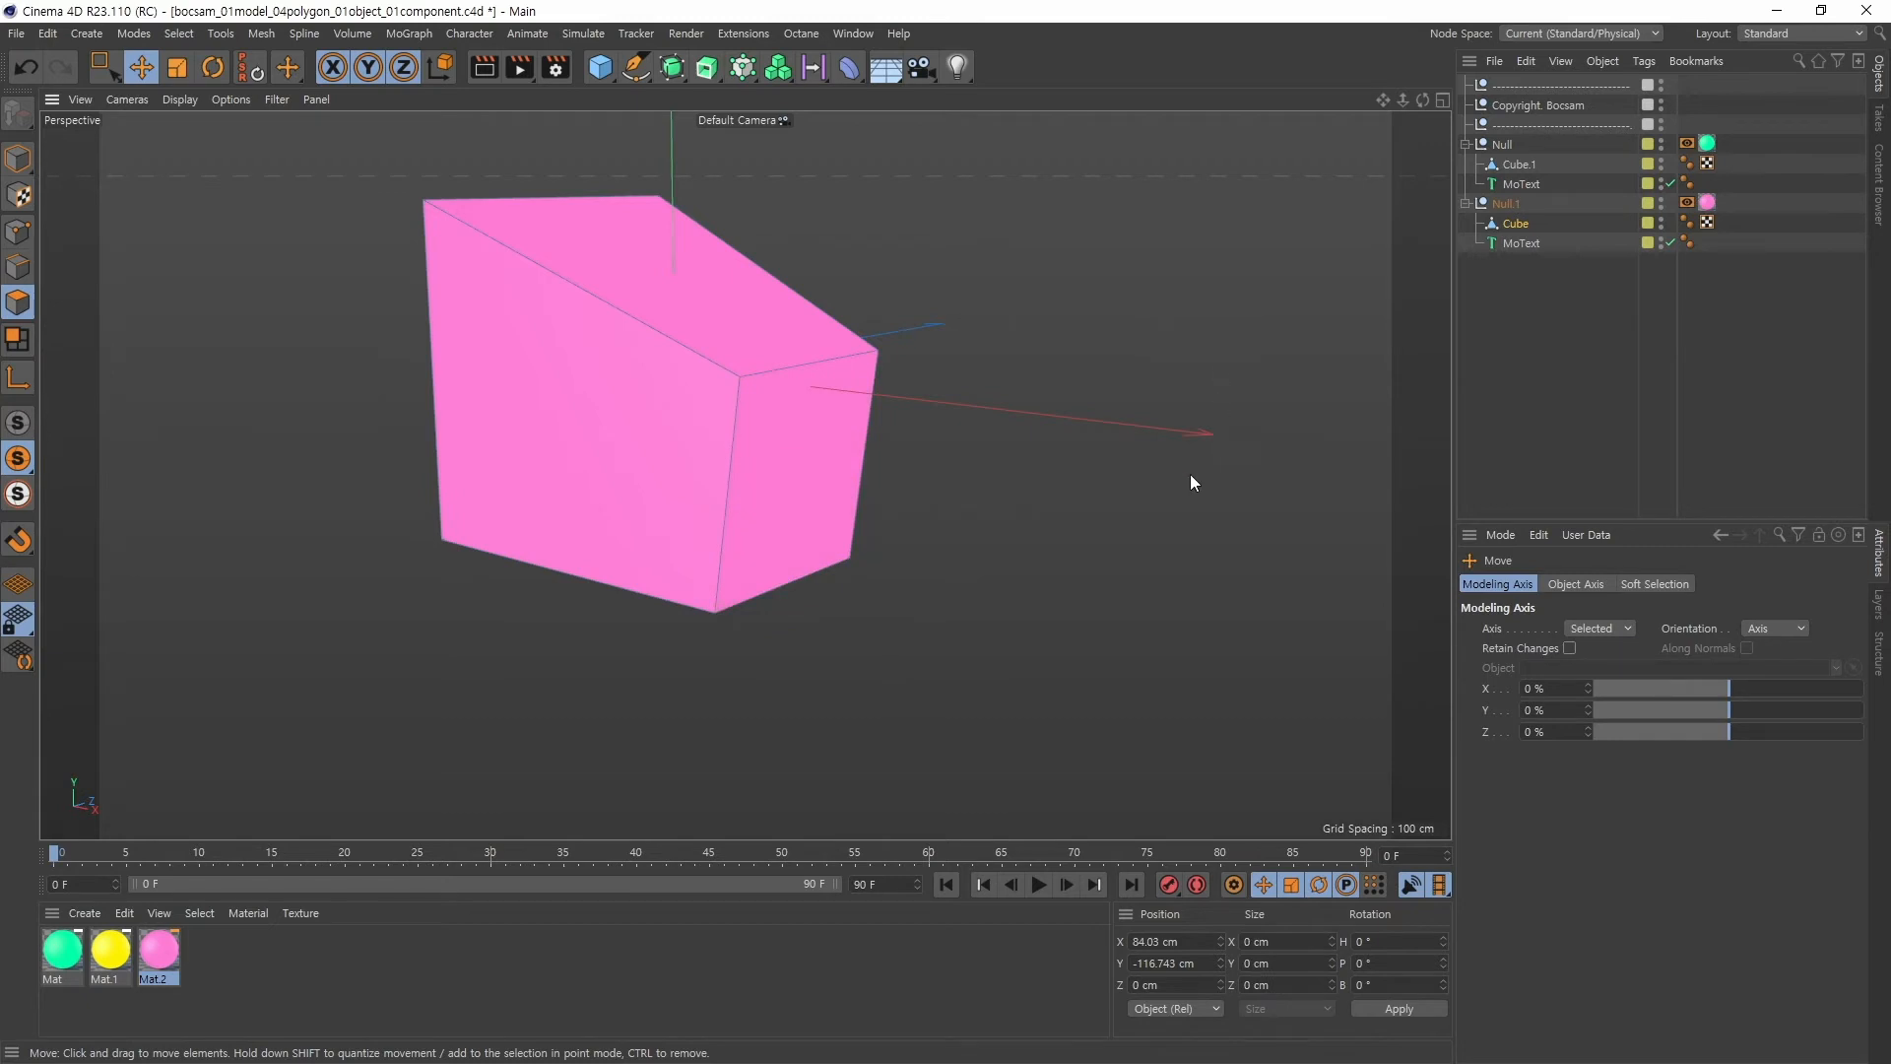
left_click(800, 482)
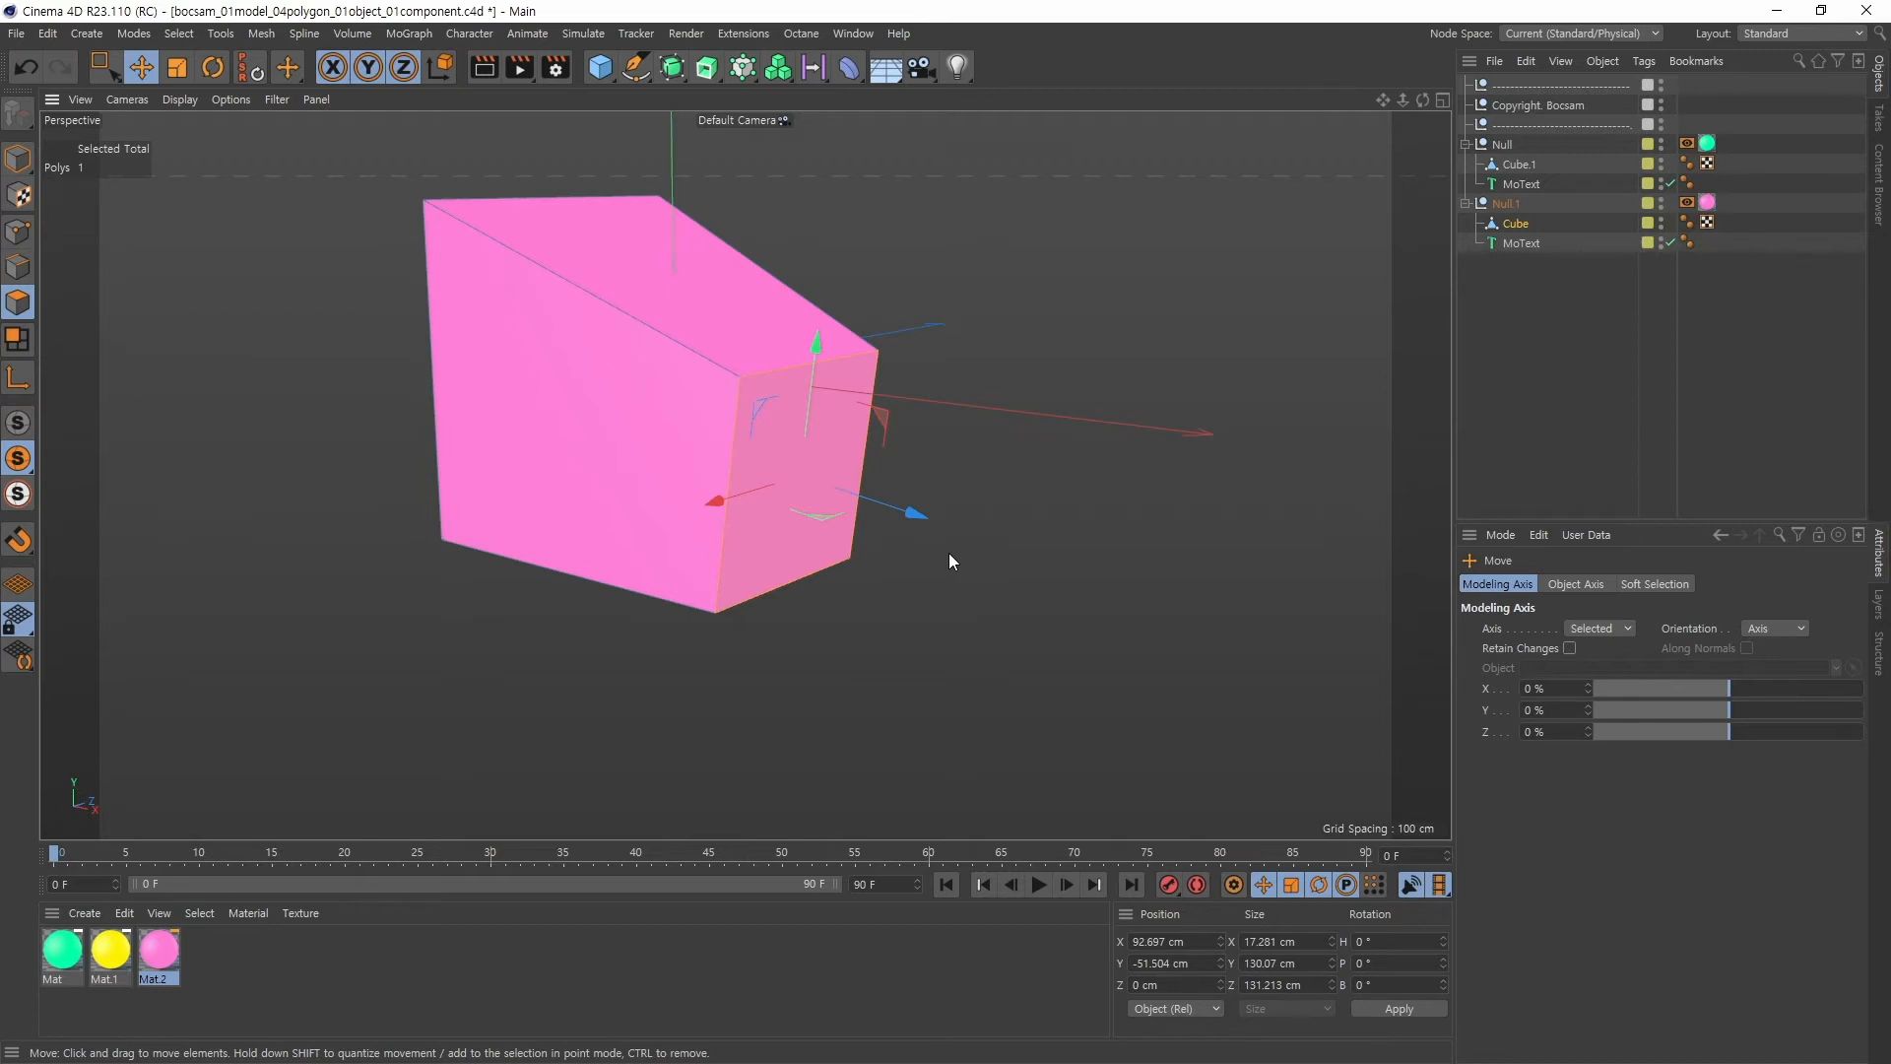
Select the sloping top face and extrude it along its normal to about X 49.9 cm, Y 171.4 cm
mouse_move(1045, 452)
middle_mouse_down("alt")
mouse_move(1020, 422)
mouse_move(1050, 421)
middle_mouse_up("alt")
left_click_drag(1050, 422, 1026, 345, "alt")
middle_click_drag(1026, 345, 878, 384, "alt")
left_click(793, 393)
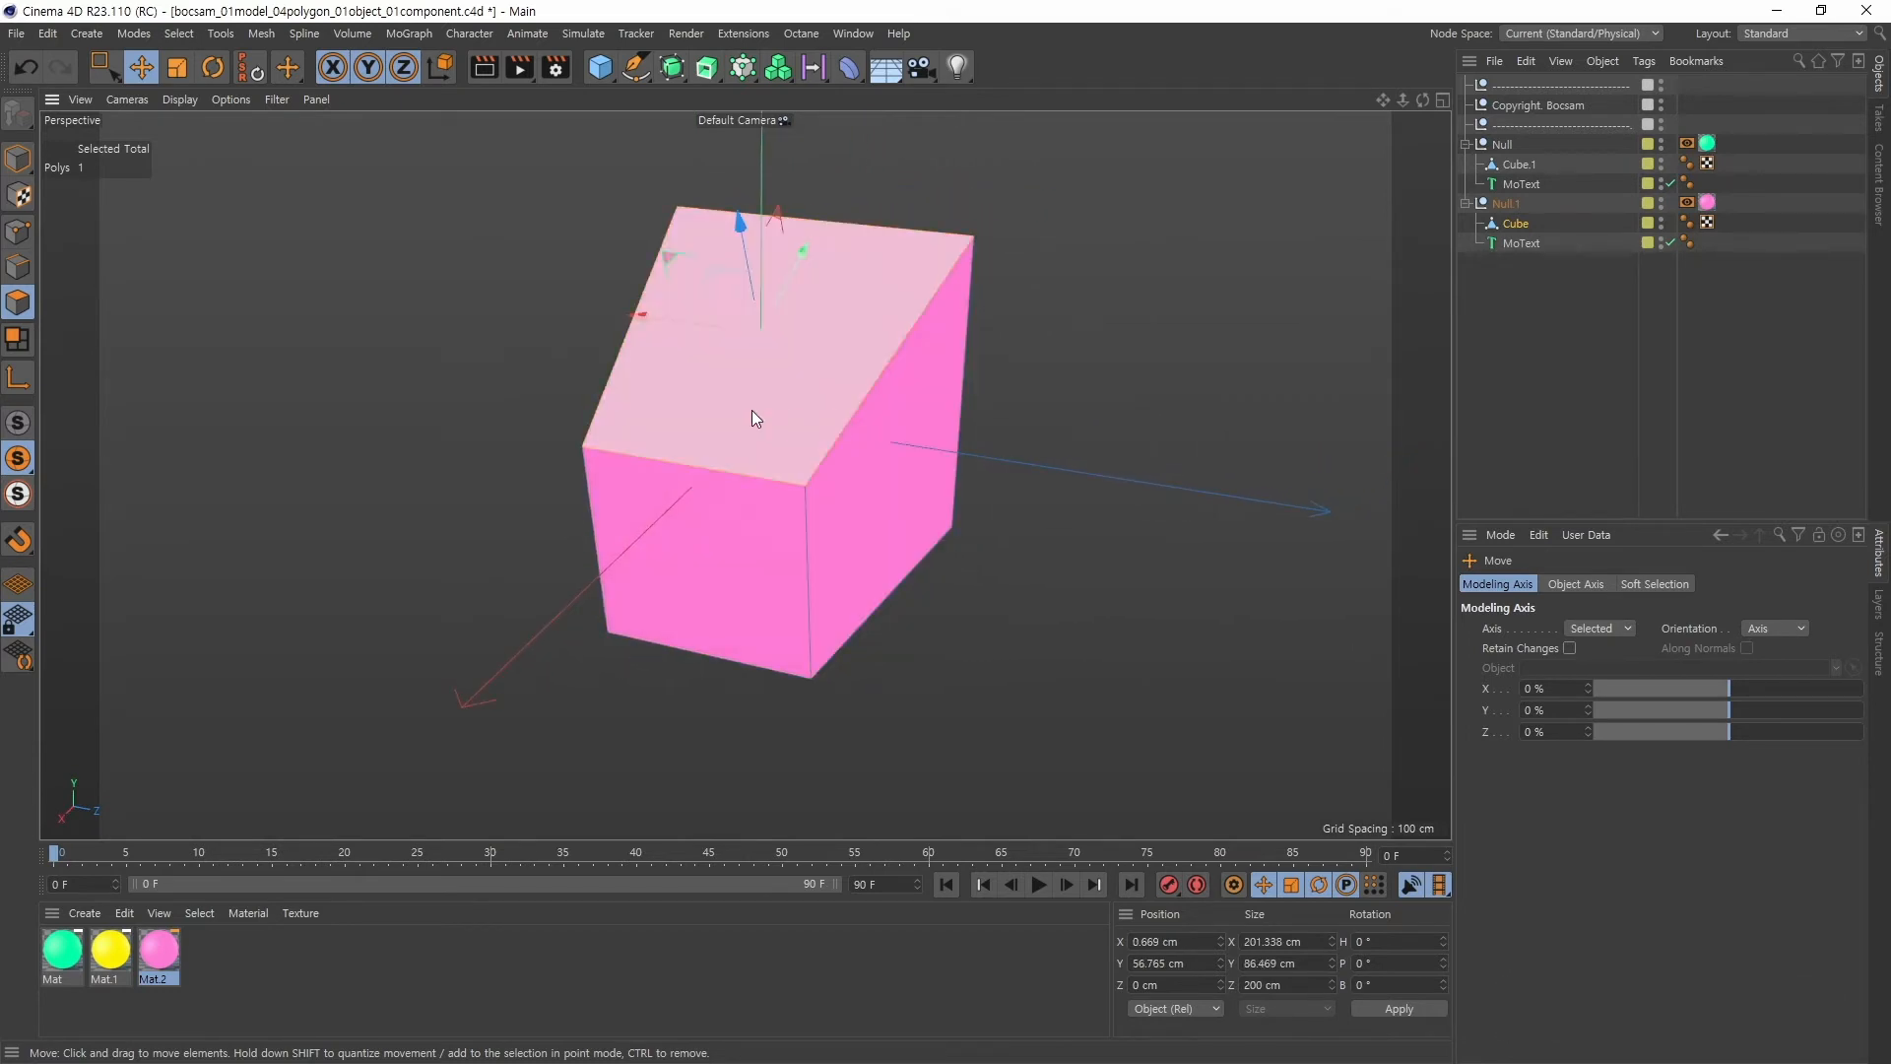
left_click_drag(670, 469, 1123, 379, "alt")
right_click_drag(1186, 299, 1083, 336, "alt")
middle_click_drag(1024, 355, 694, 373, "alt")
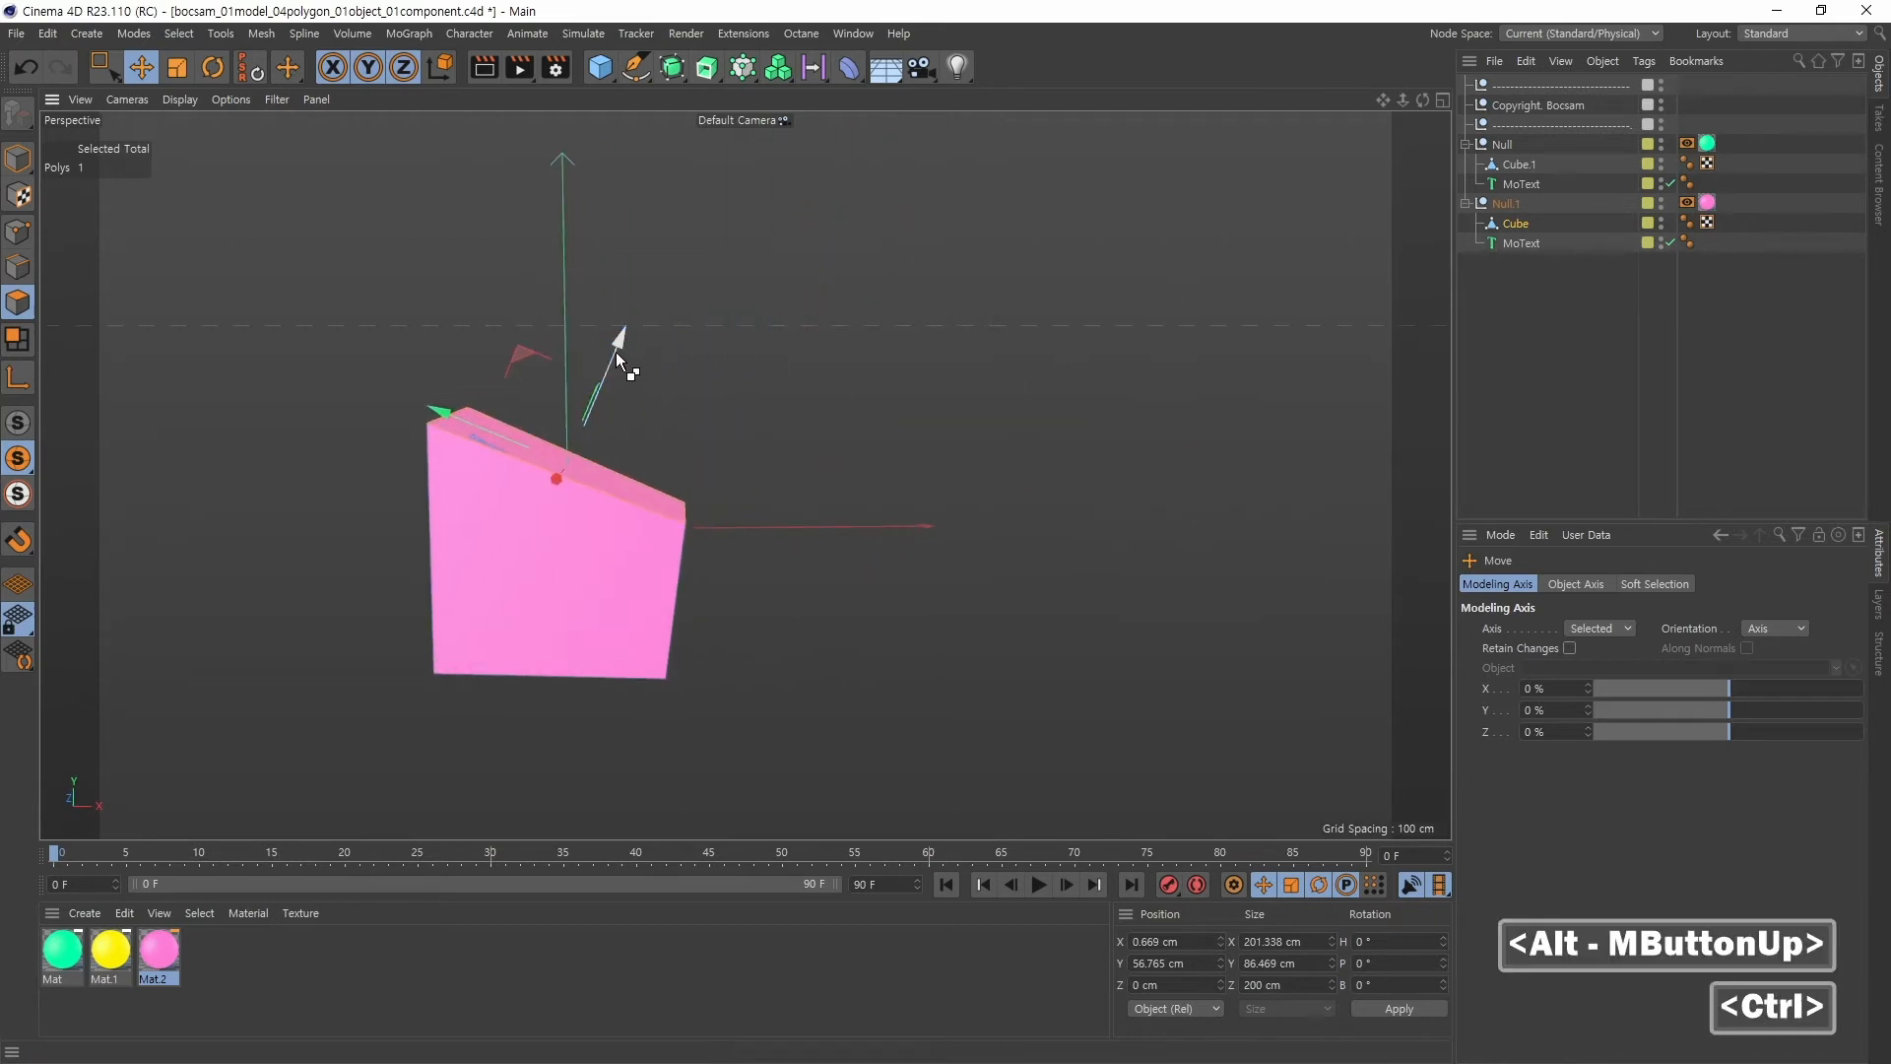
left_click_drag(621, 363, 689, 213, "ctrl")
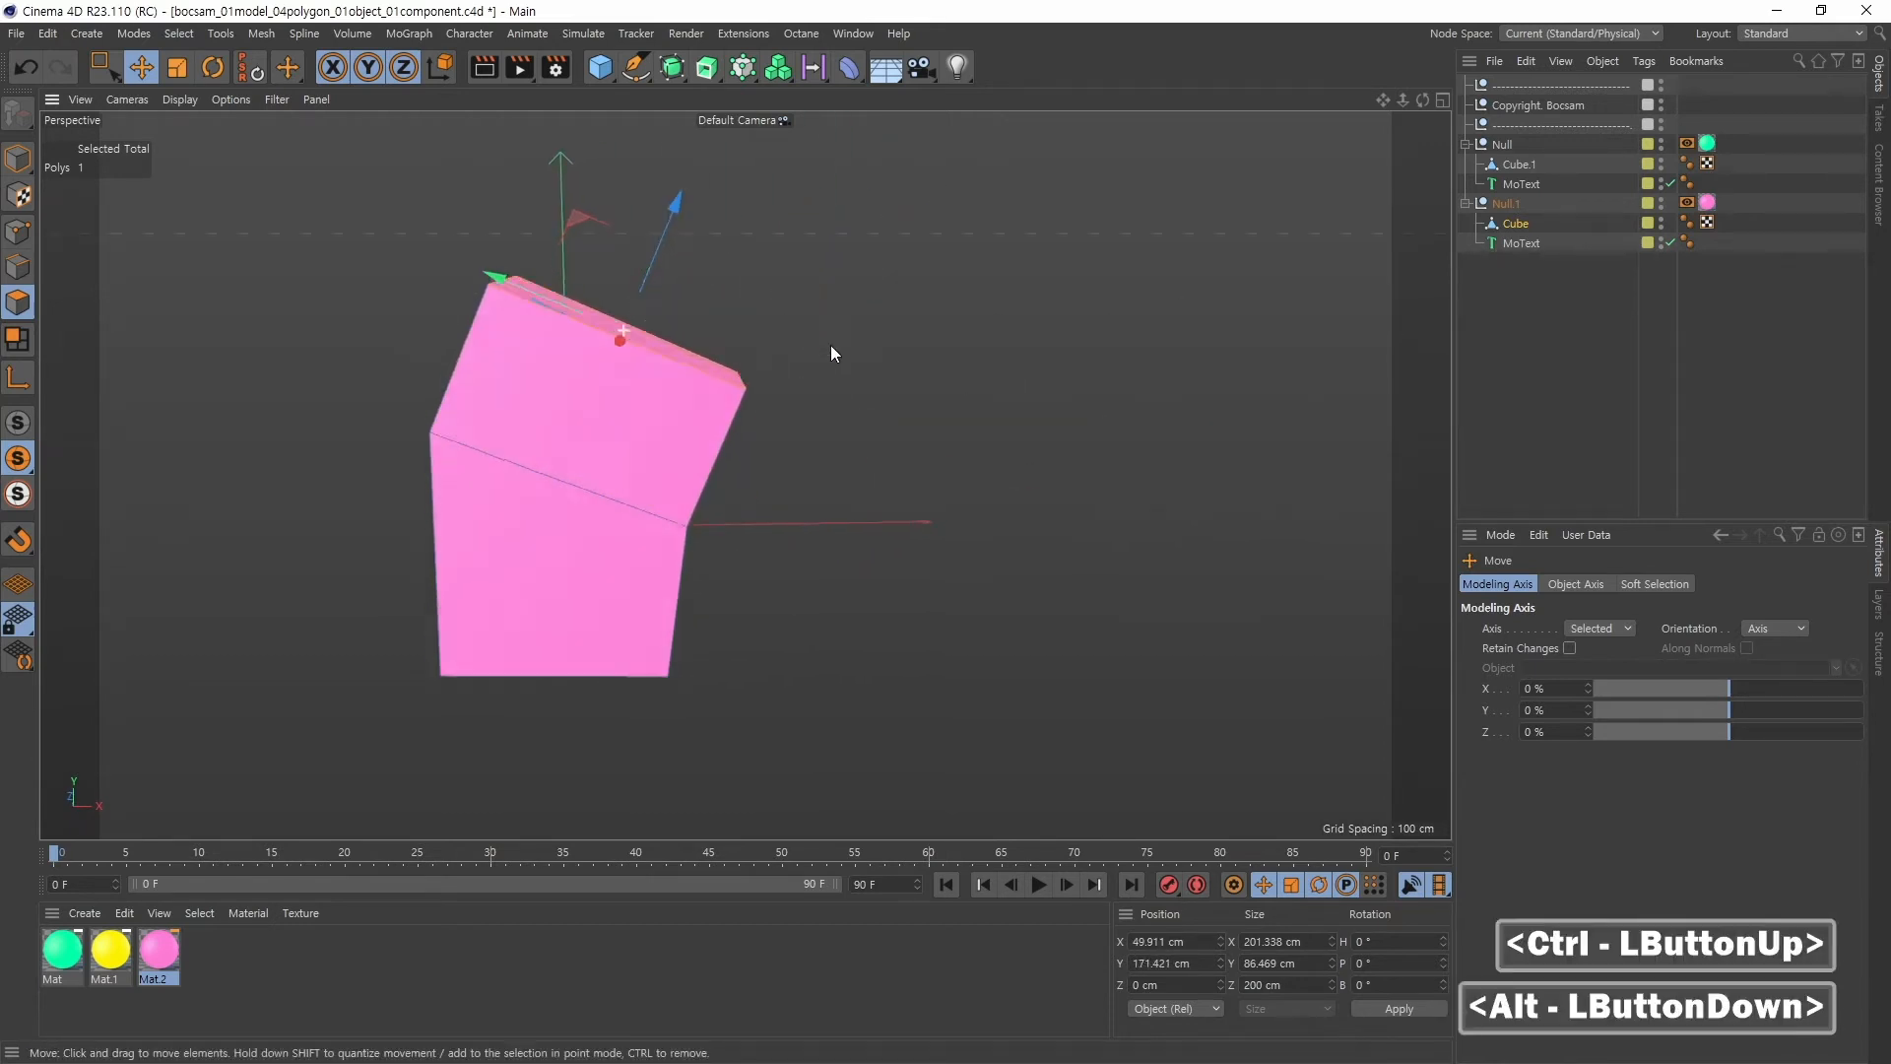
Rotate the extruded end face further along the bend, to about 185.9 cm in X and 135.6 cm in Y
left_click_drag(830, 345, 793, 364, "alt")
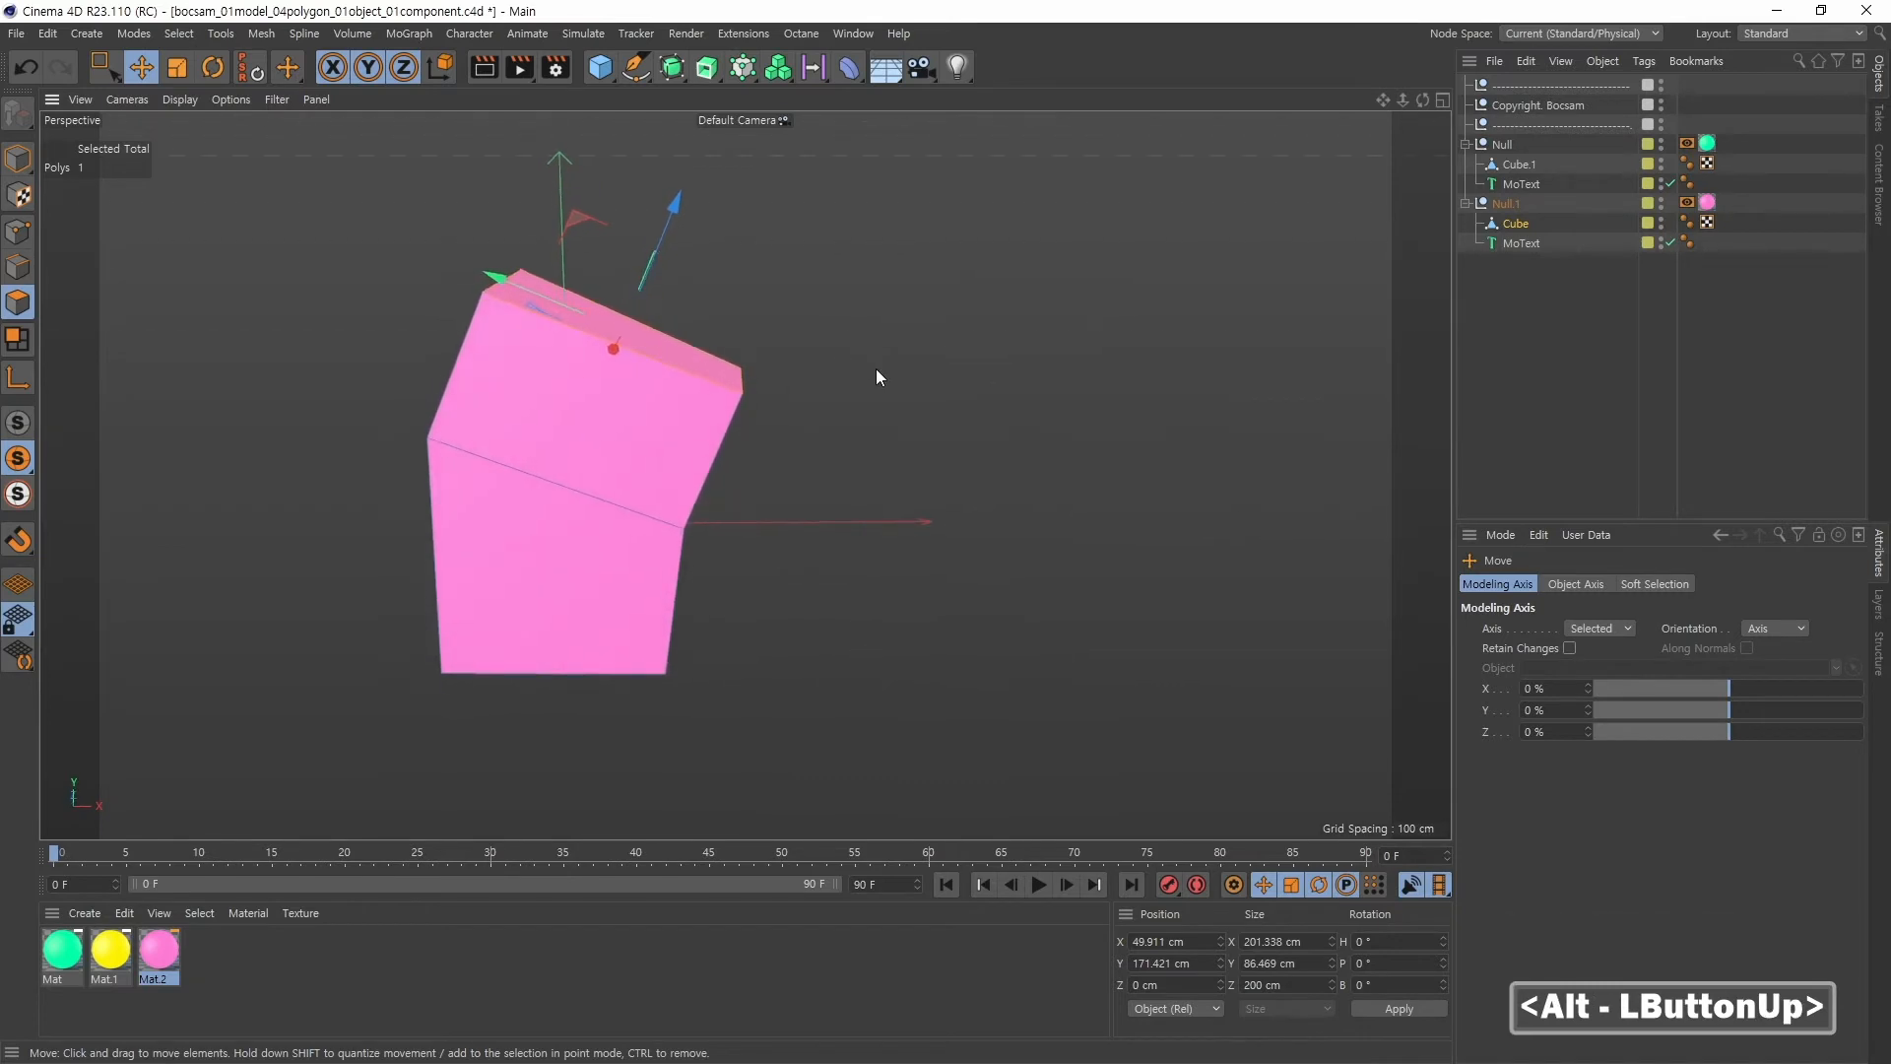
key("r")
mouse_move(871, 309)
left_mouse_down()
mouse_move(900, 317)
mouse_move(895, 333)
left_mouse_up()
key("e")
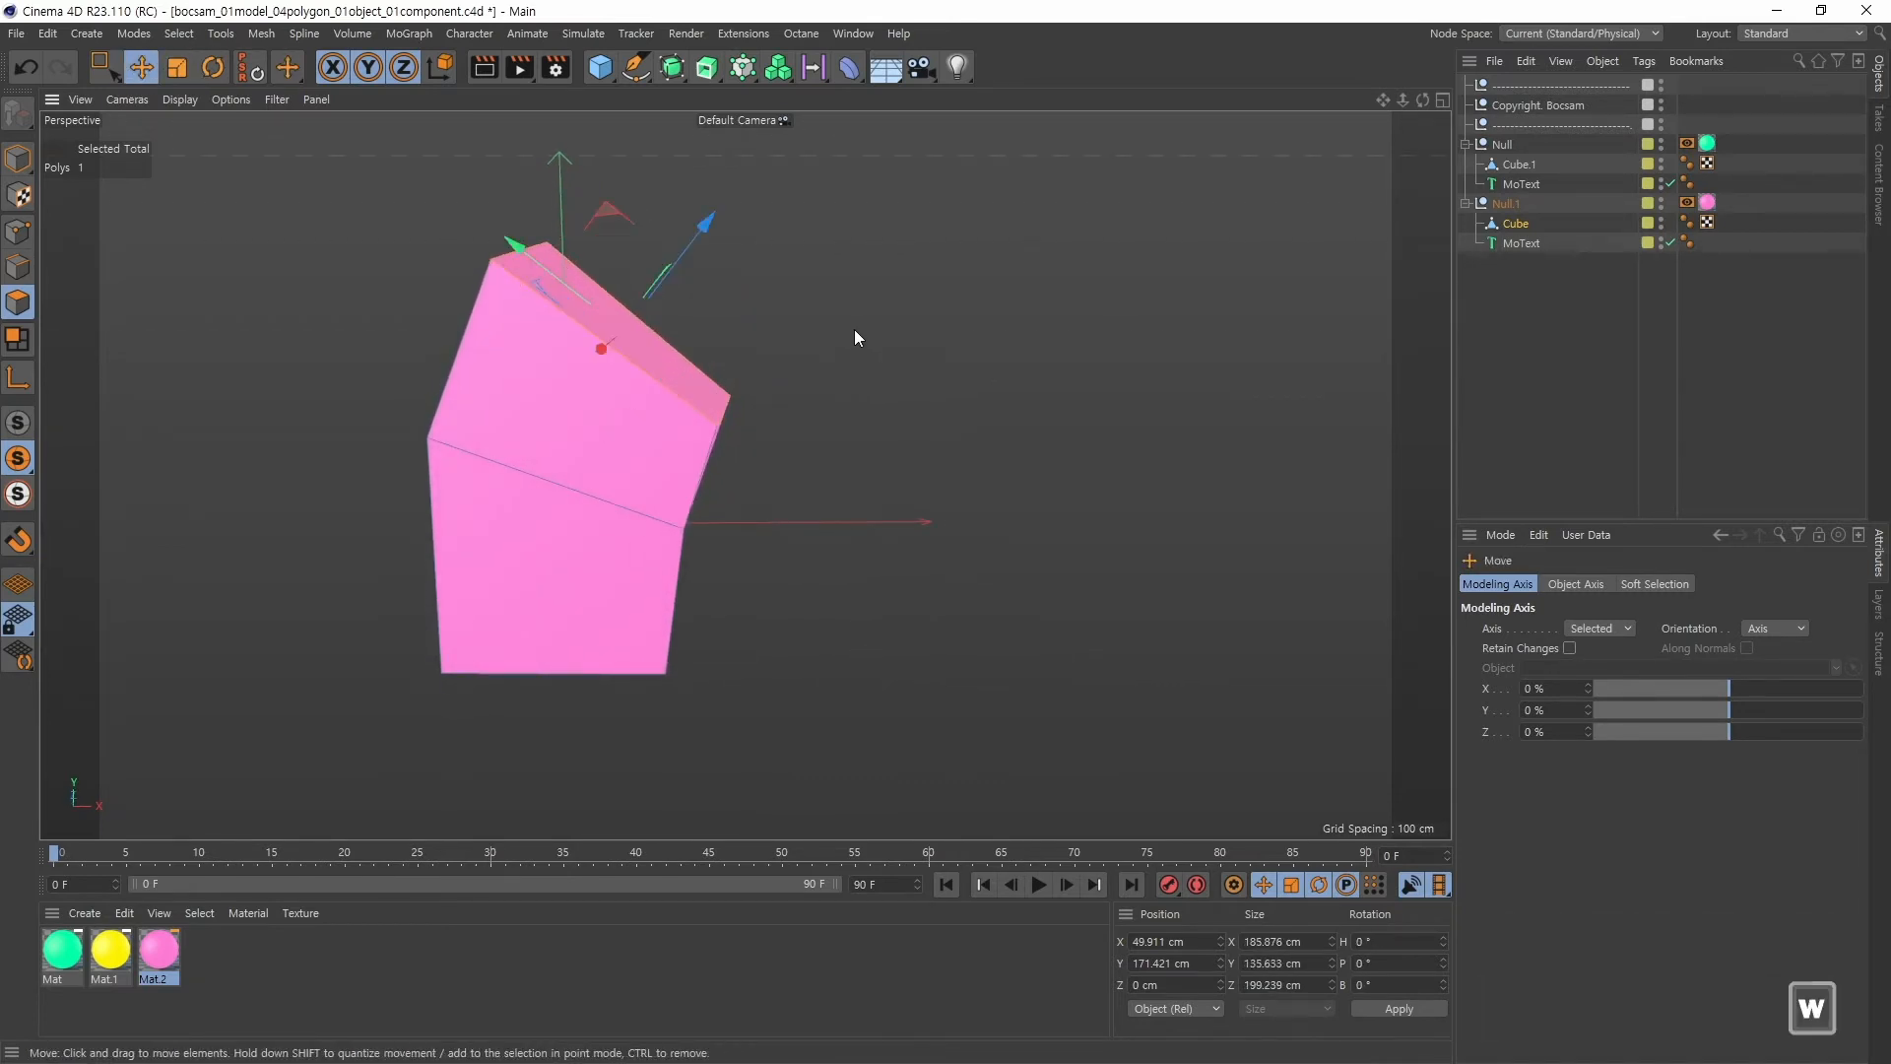
Extrude the end face about 85 cm along its normal and rotate it about 11° further into the bend
left_click_drag(695, 234, 777, 174, "ctrl")
key("r")
left_click_drag(1125, 269, 1103, 355)
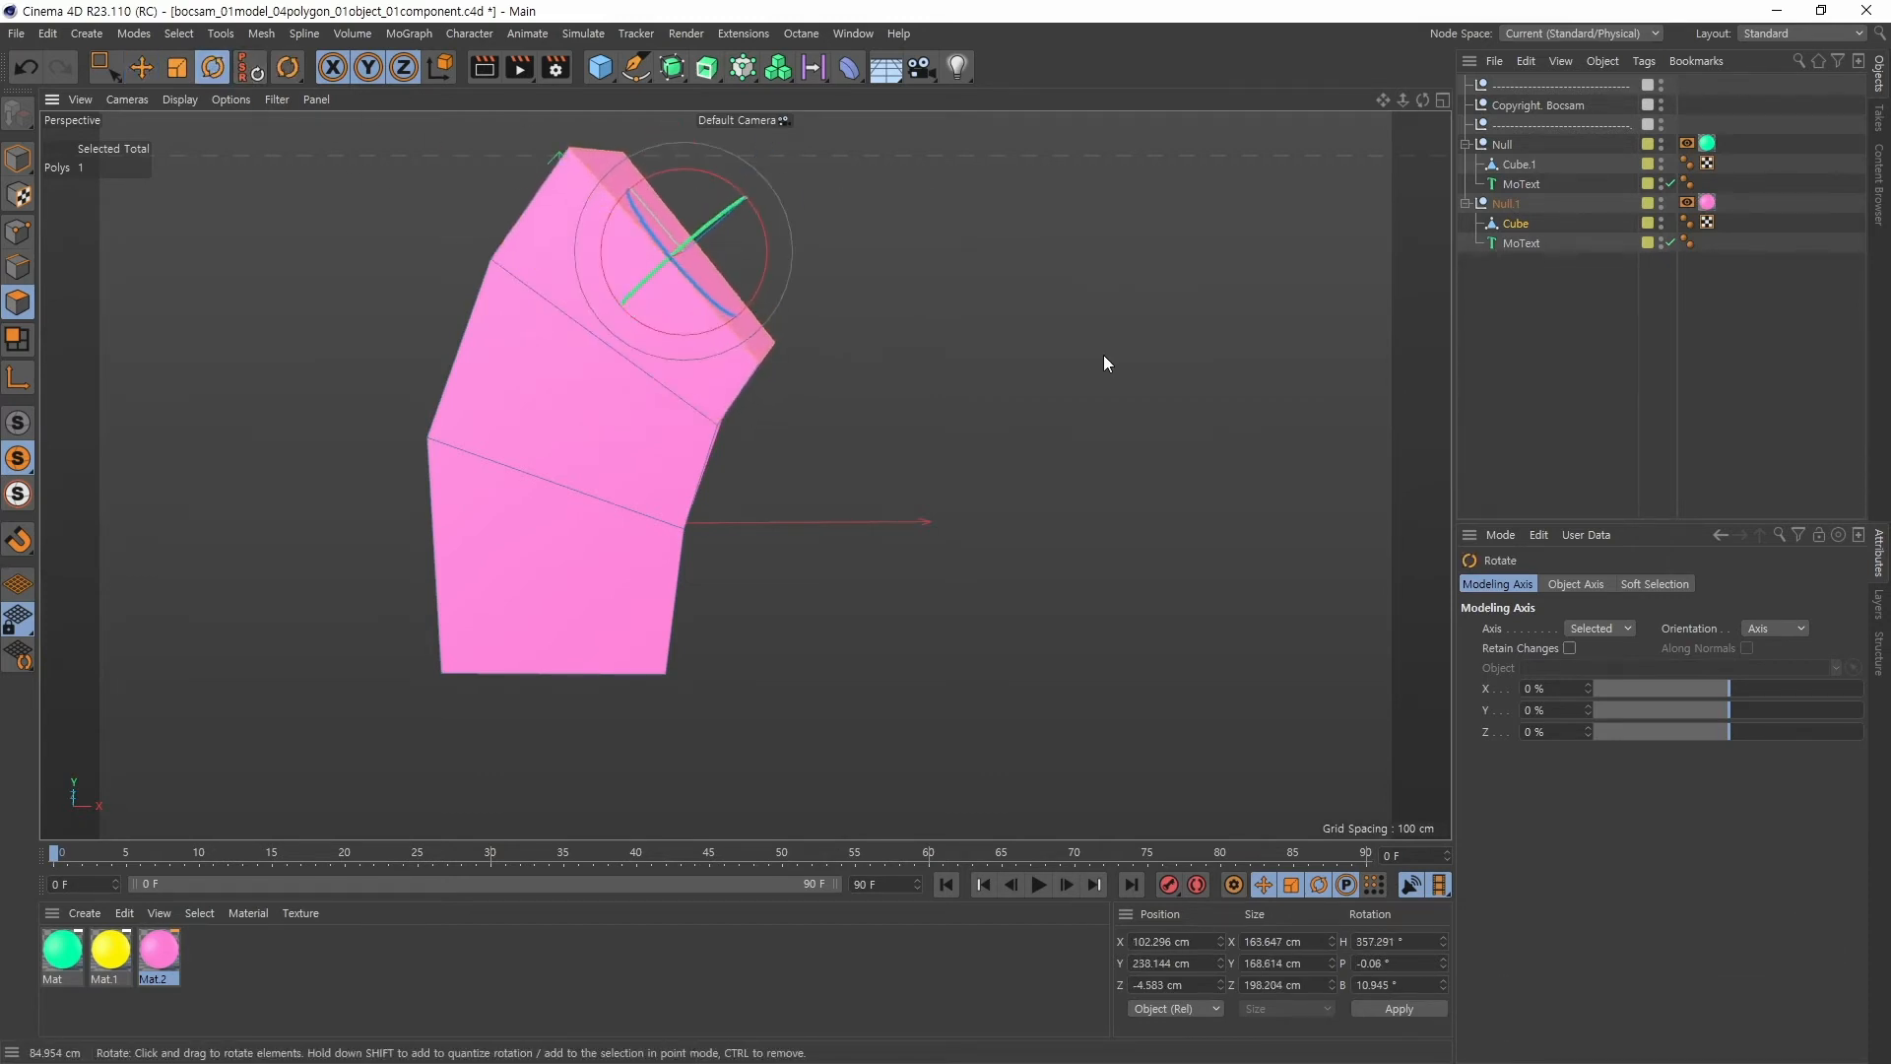
Extrude two more sections from the end face, rotating it between them, to finish at about X 231.6 cm, Y 326 cm
key("e")
middle_click_drag(807, 296, 839, 334, "alt")
left_click_drag(839, 335, 893, 344, "ctrl")
key("r")
key("e")
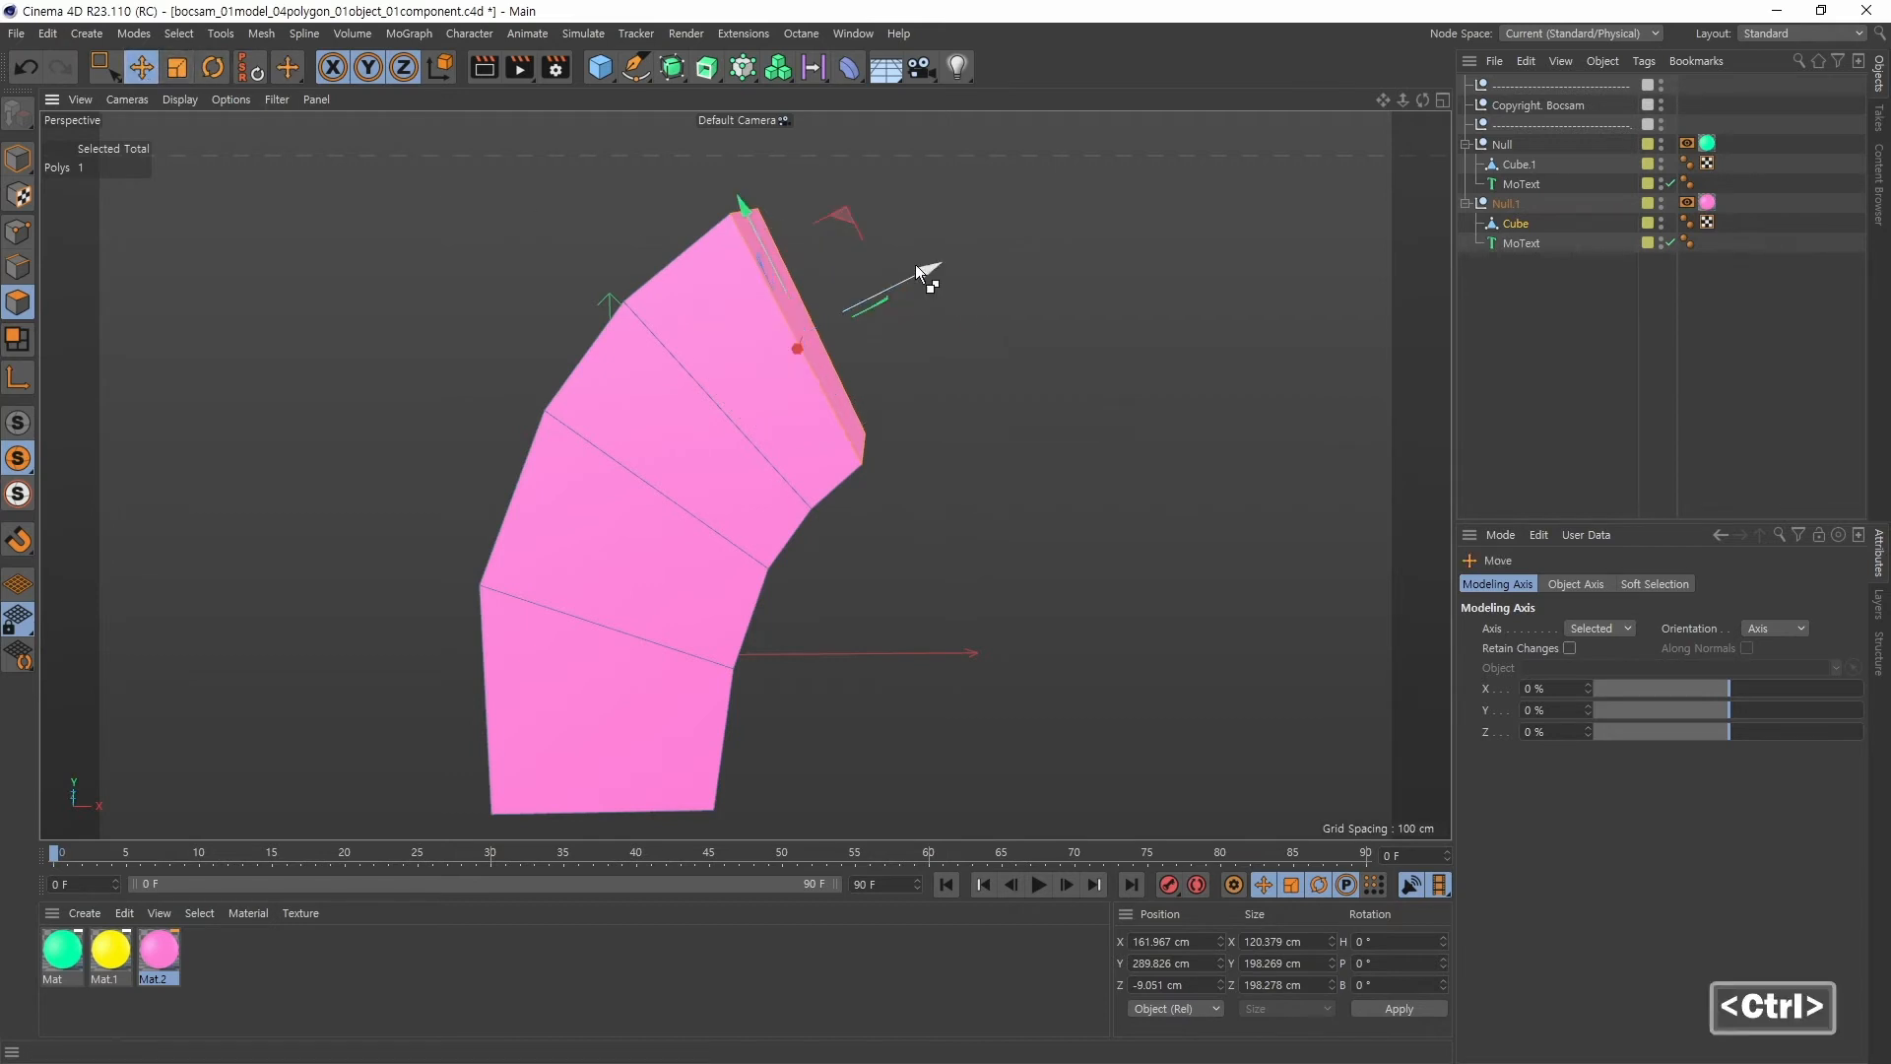
left_click_drag(914, 264, 1002, 258, "ctrl")
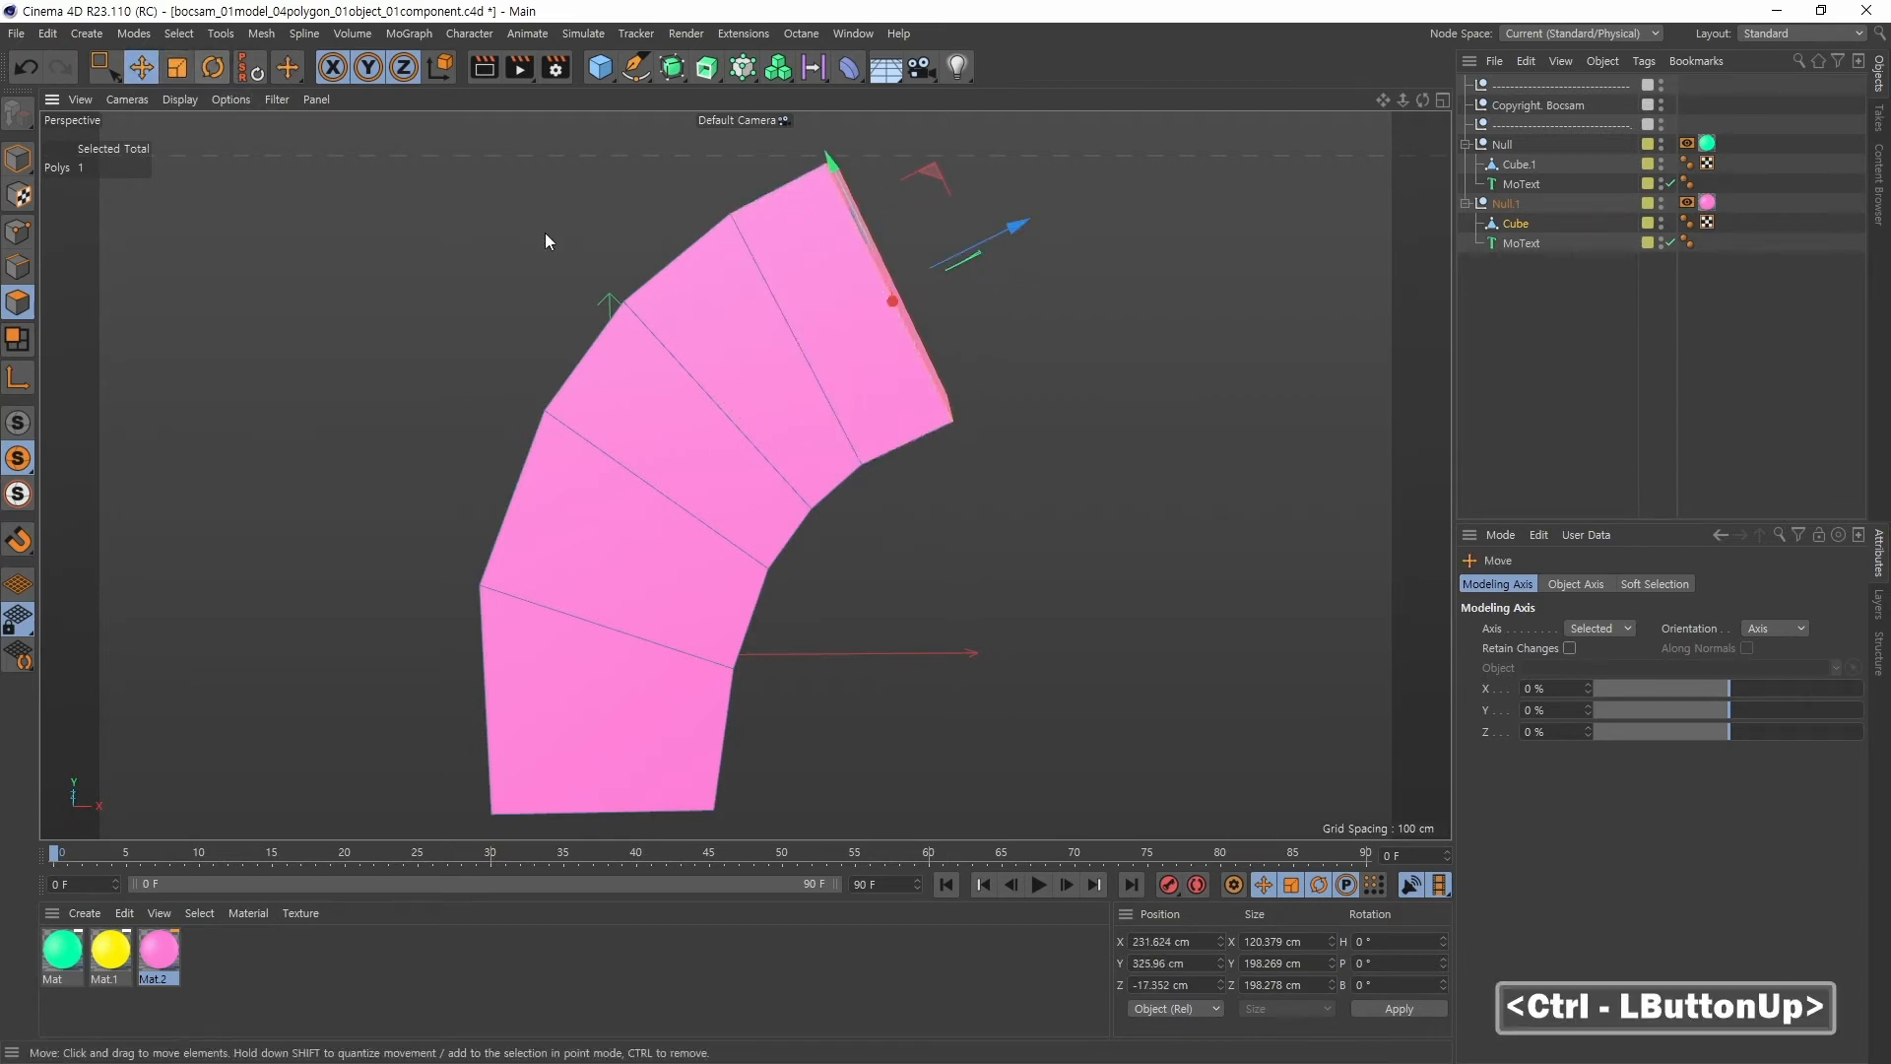
Use axis editing to move the end face's axis to its lower edge, at about X 280 cm, Y 231.3 cm
right_click_drag(1062, 482, 1054, 552, "alt")
middle_click_drag(1054, 551, 716, 690, "alt")
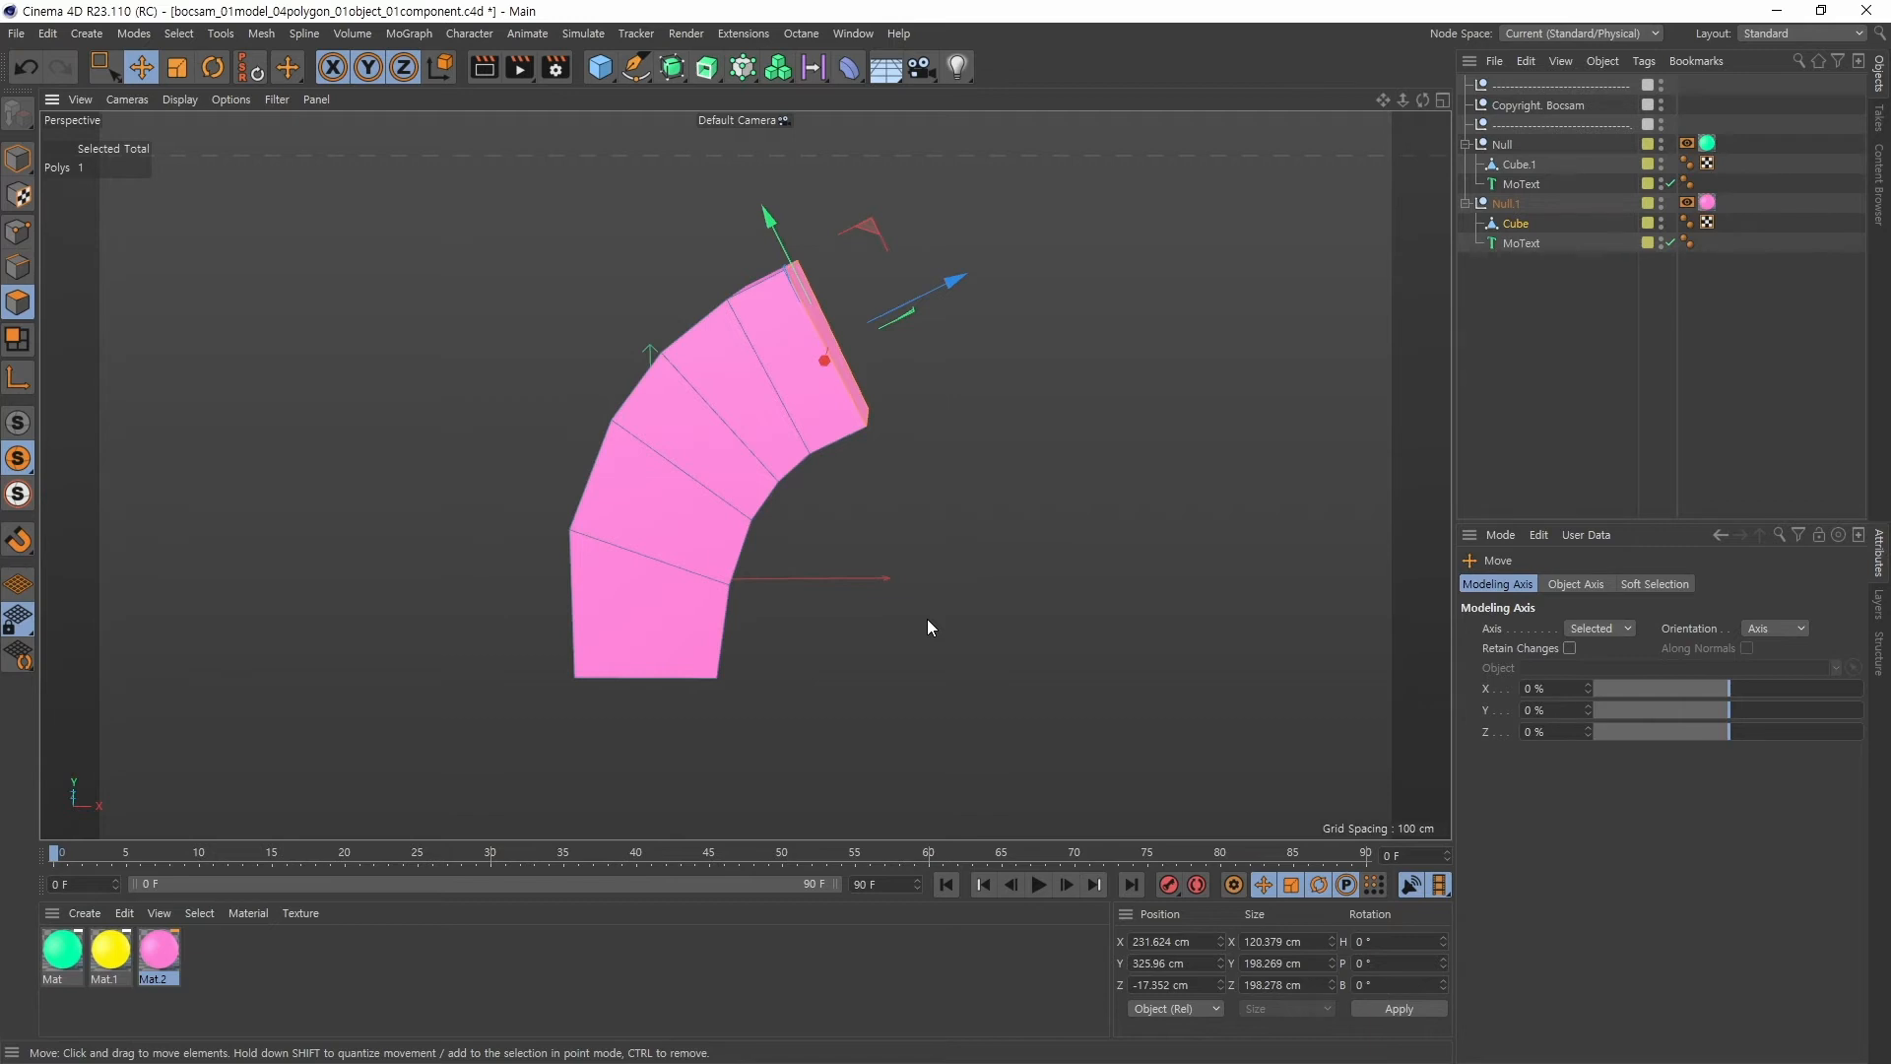
left_click_drag(993, 495, 941, 482, "alt")
left_click(212, 66)
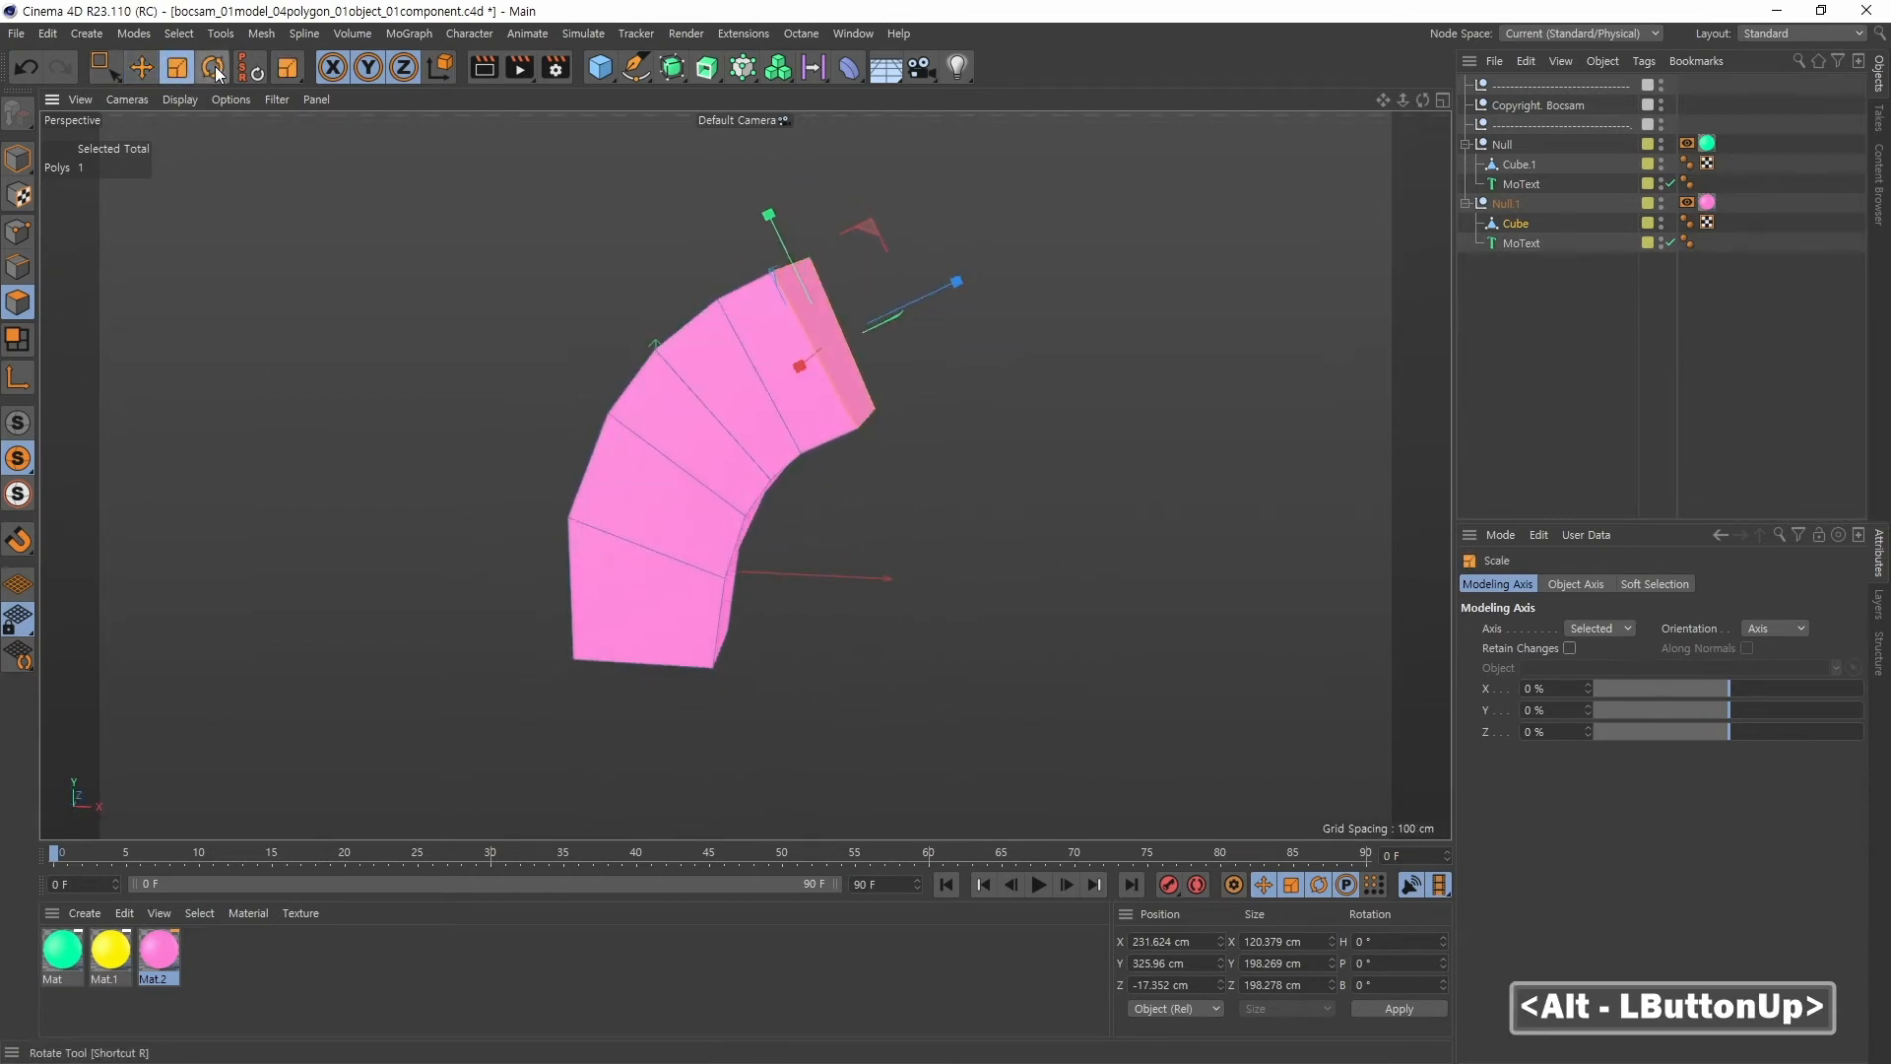
left_click(141, 67)
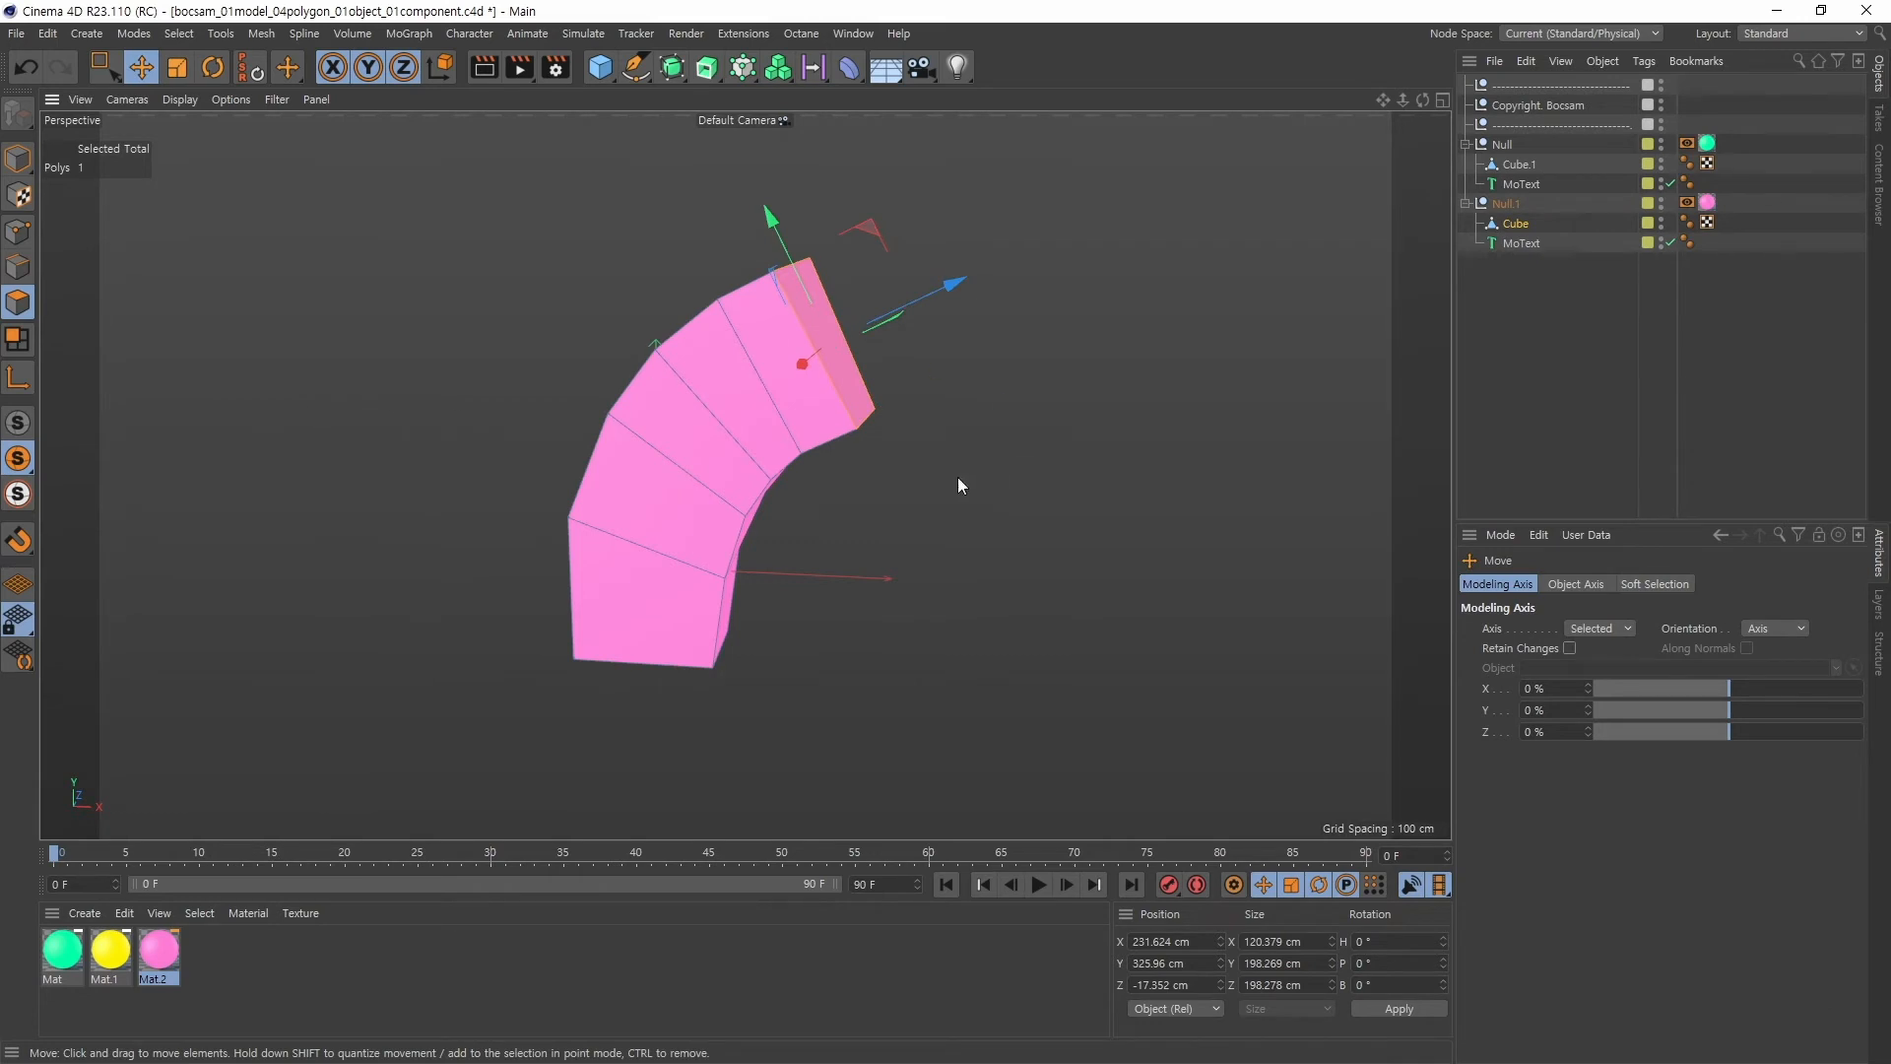
left_click_drag(1032, 451, 975, 463, "alt")
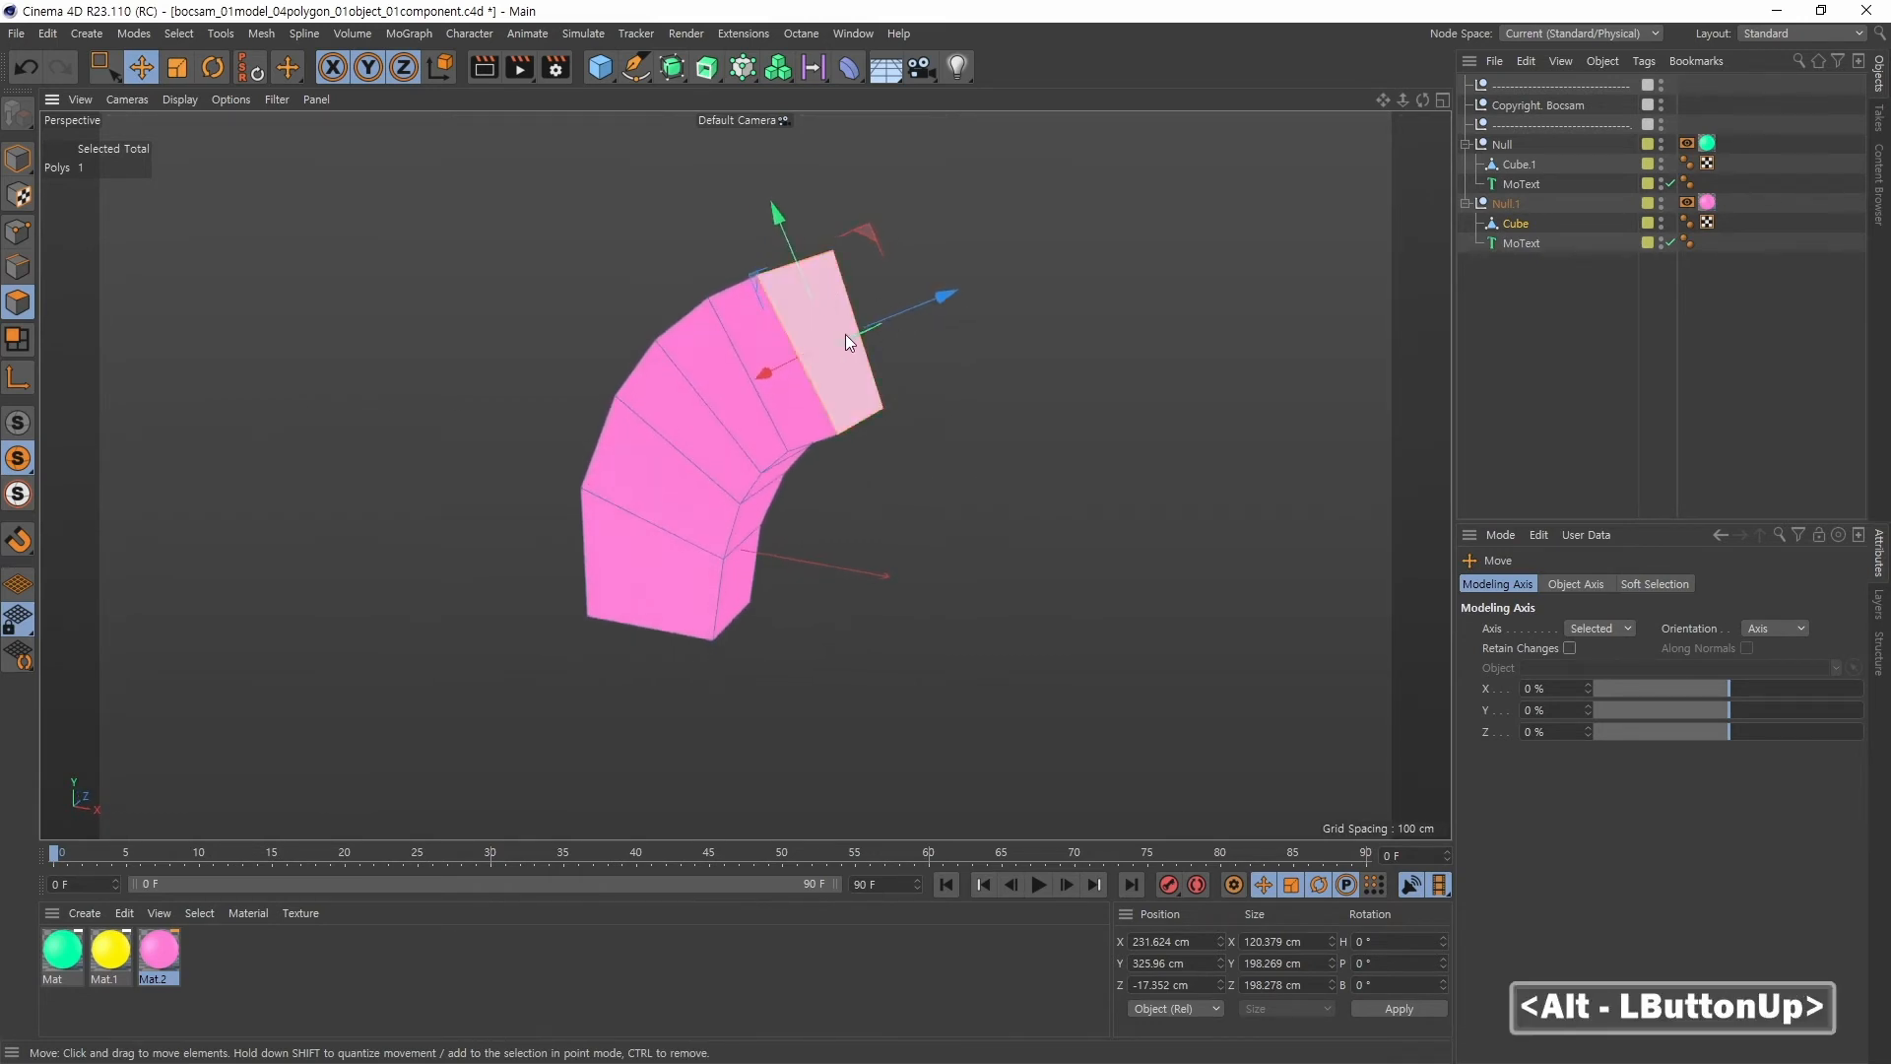
left_click(15, 380)
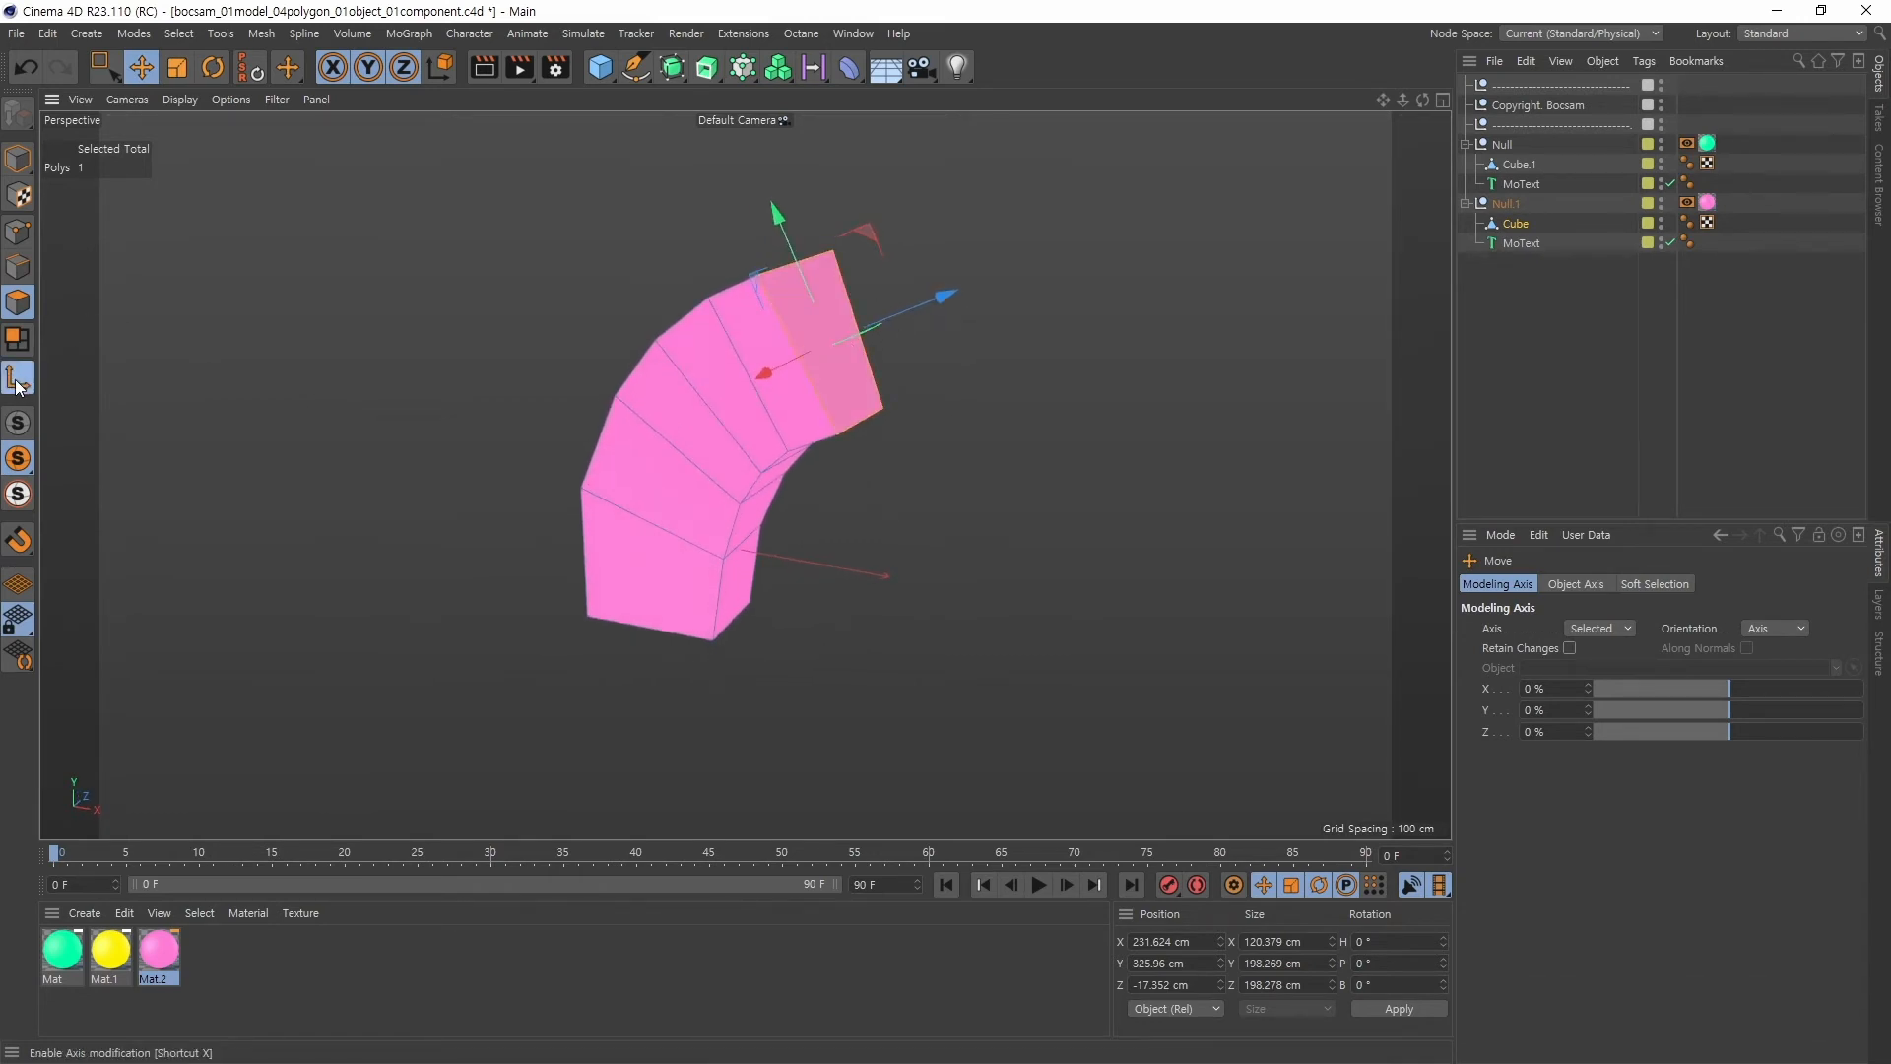
left_click_drag(795, 262, 830, 325)
left_click(14, 380)
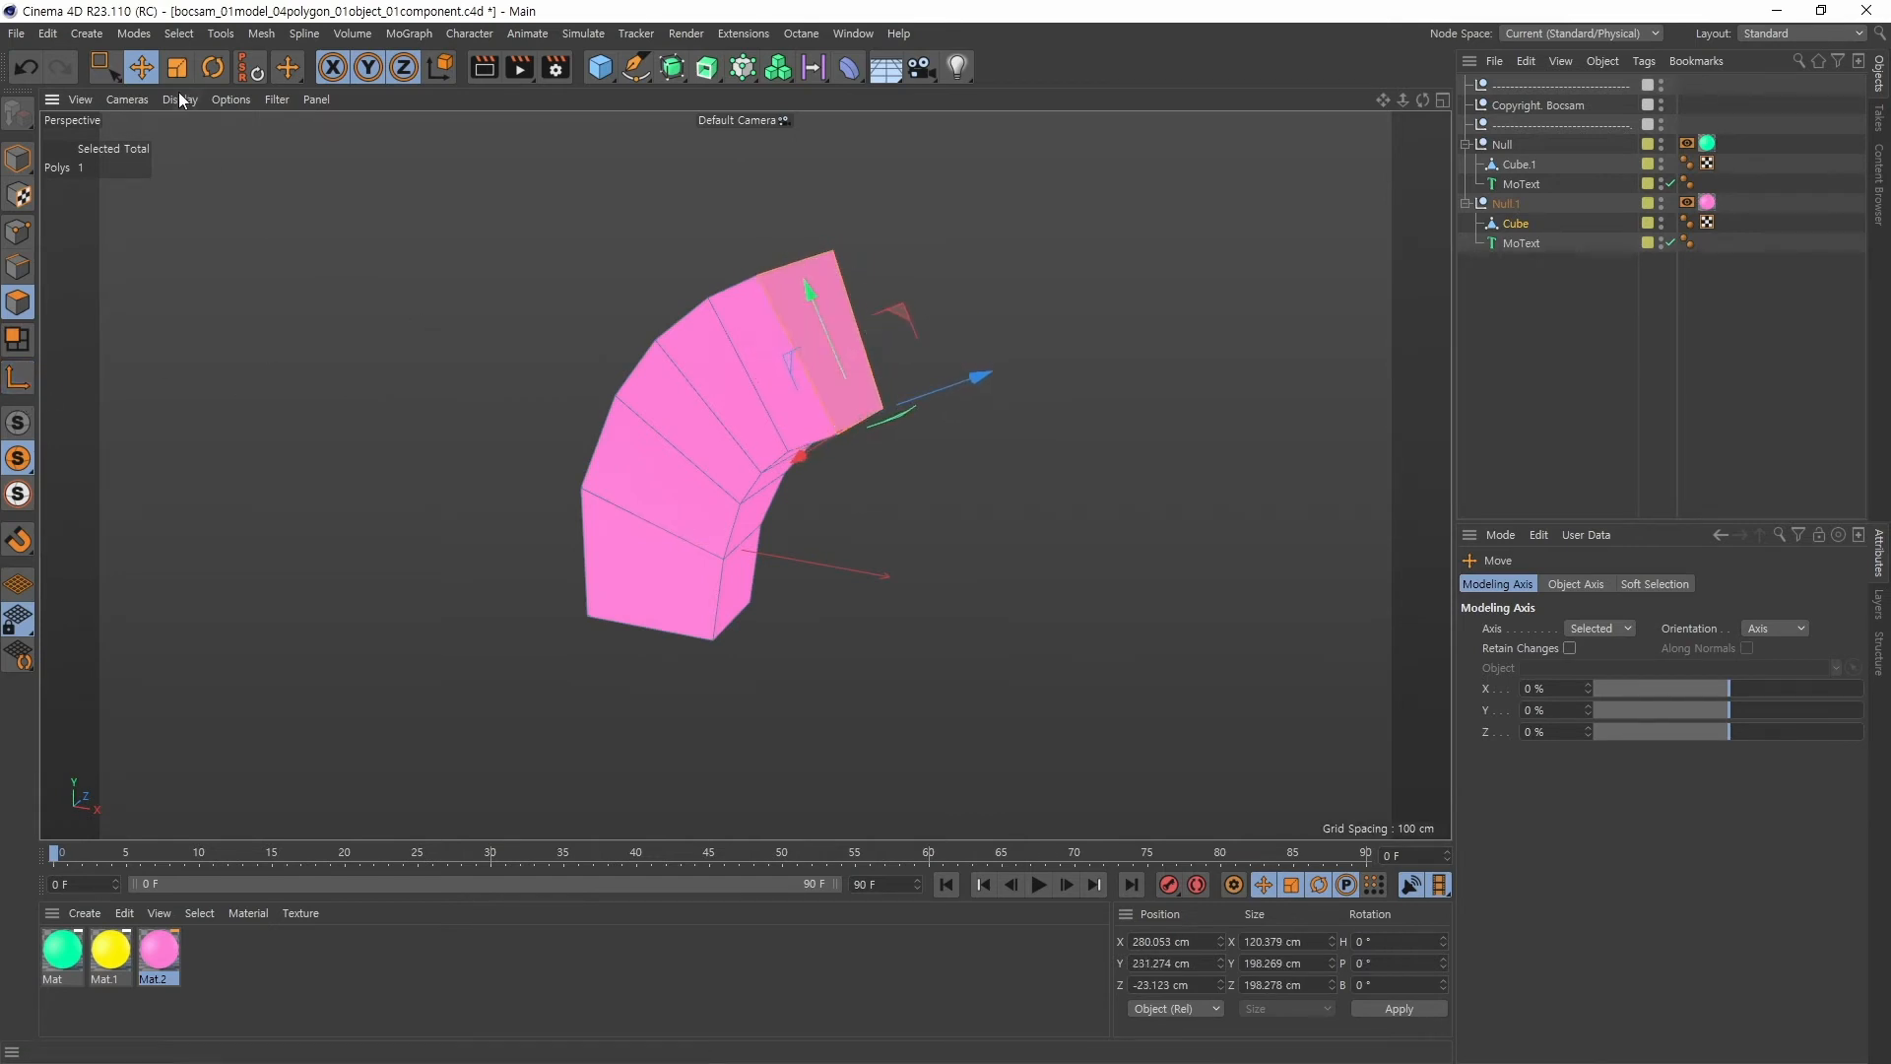
Rotate the end face around its lowered axis until it stands nearly vertical, and return to object mode
key("r")
left_click_drag(843, 489, 931, 394, "alt")
middle_click_drag(1130, 477, 1046, 498, "alt")
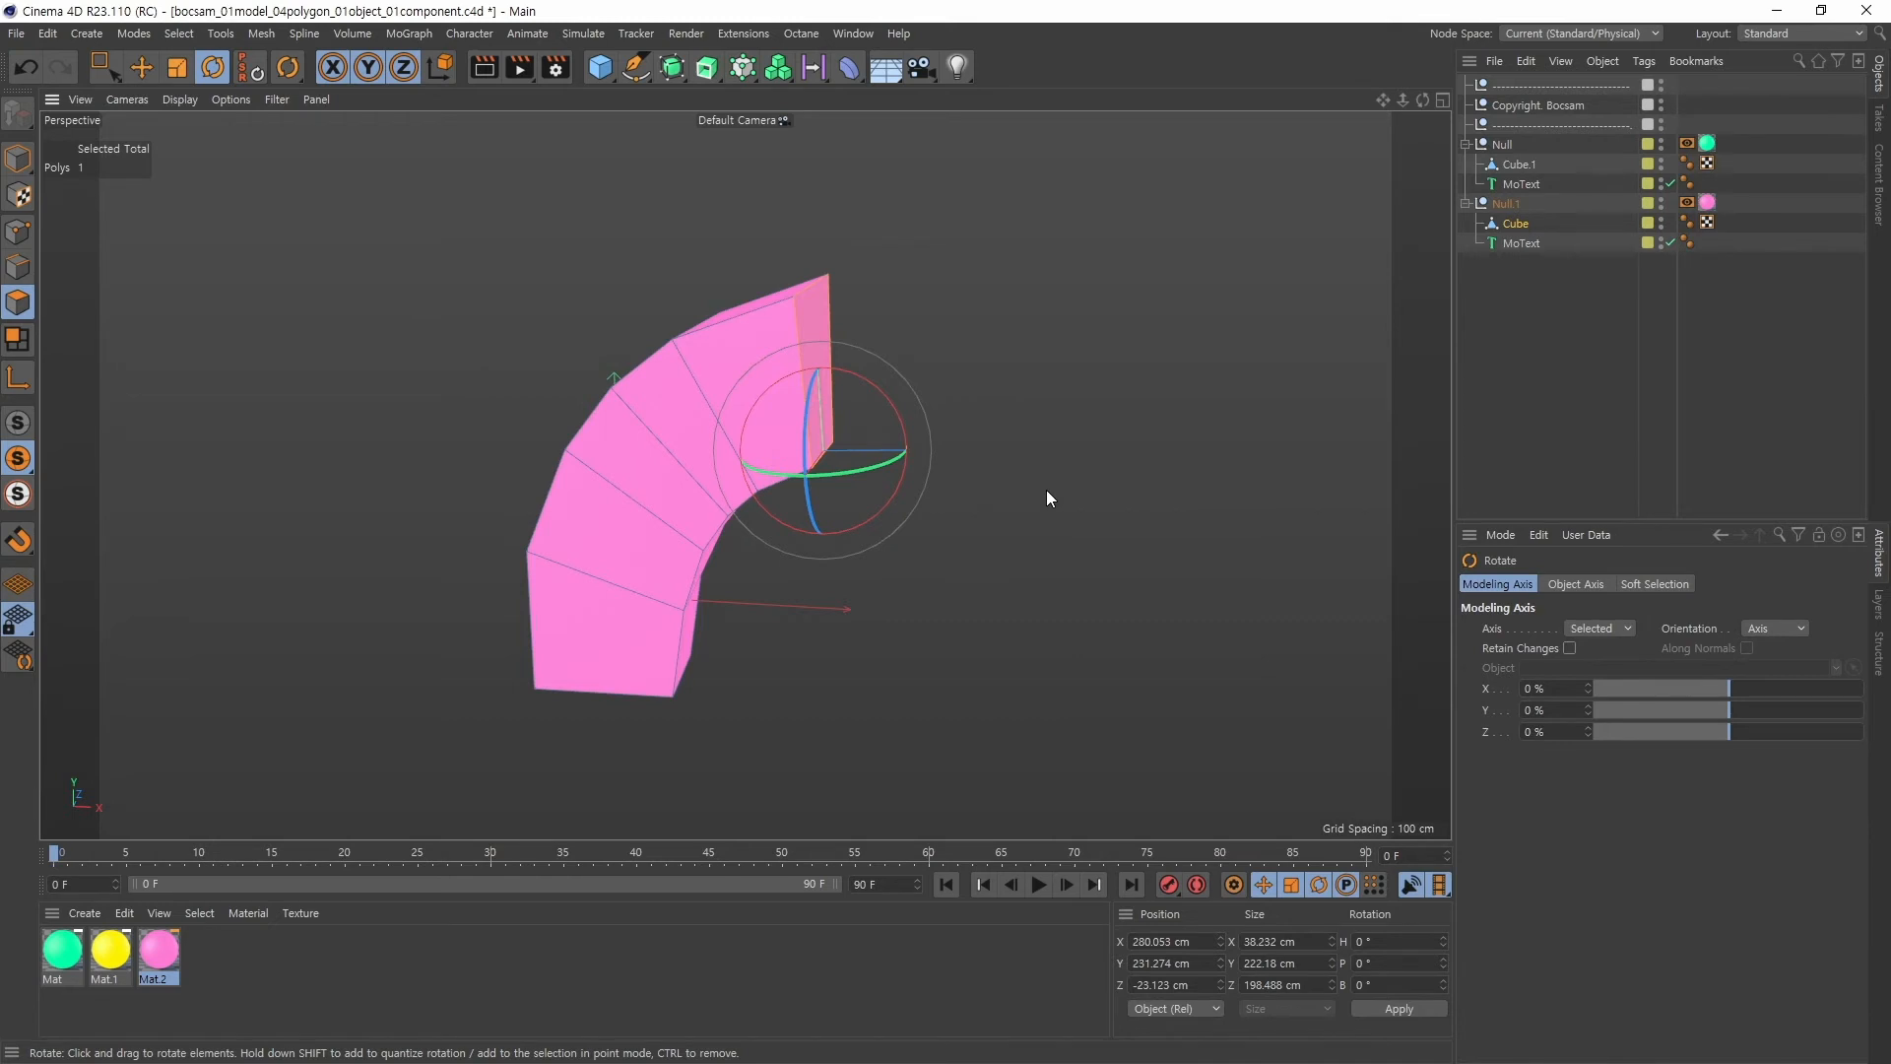
left_click(17, 160)
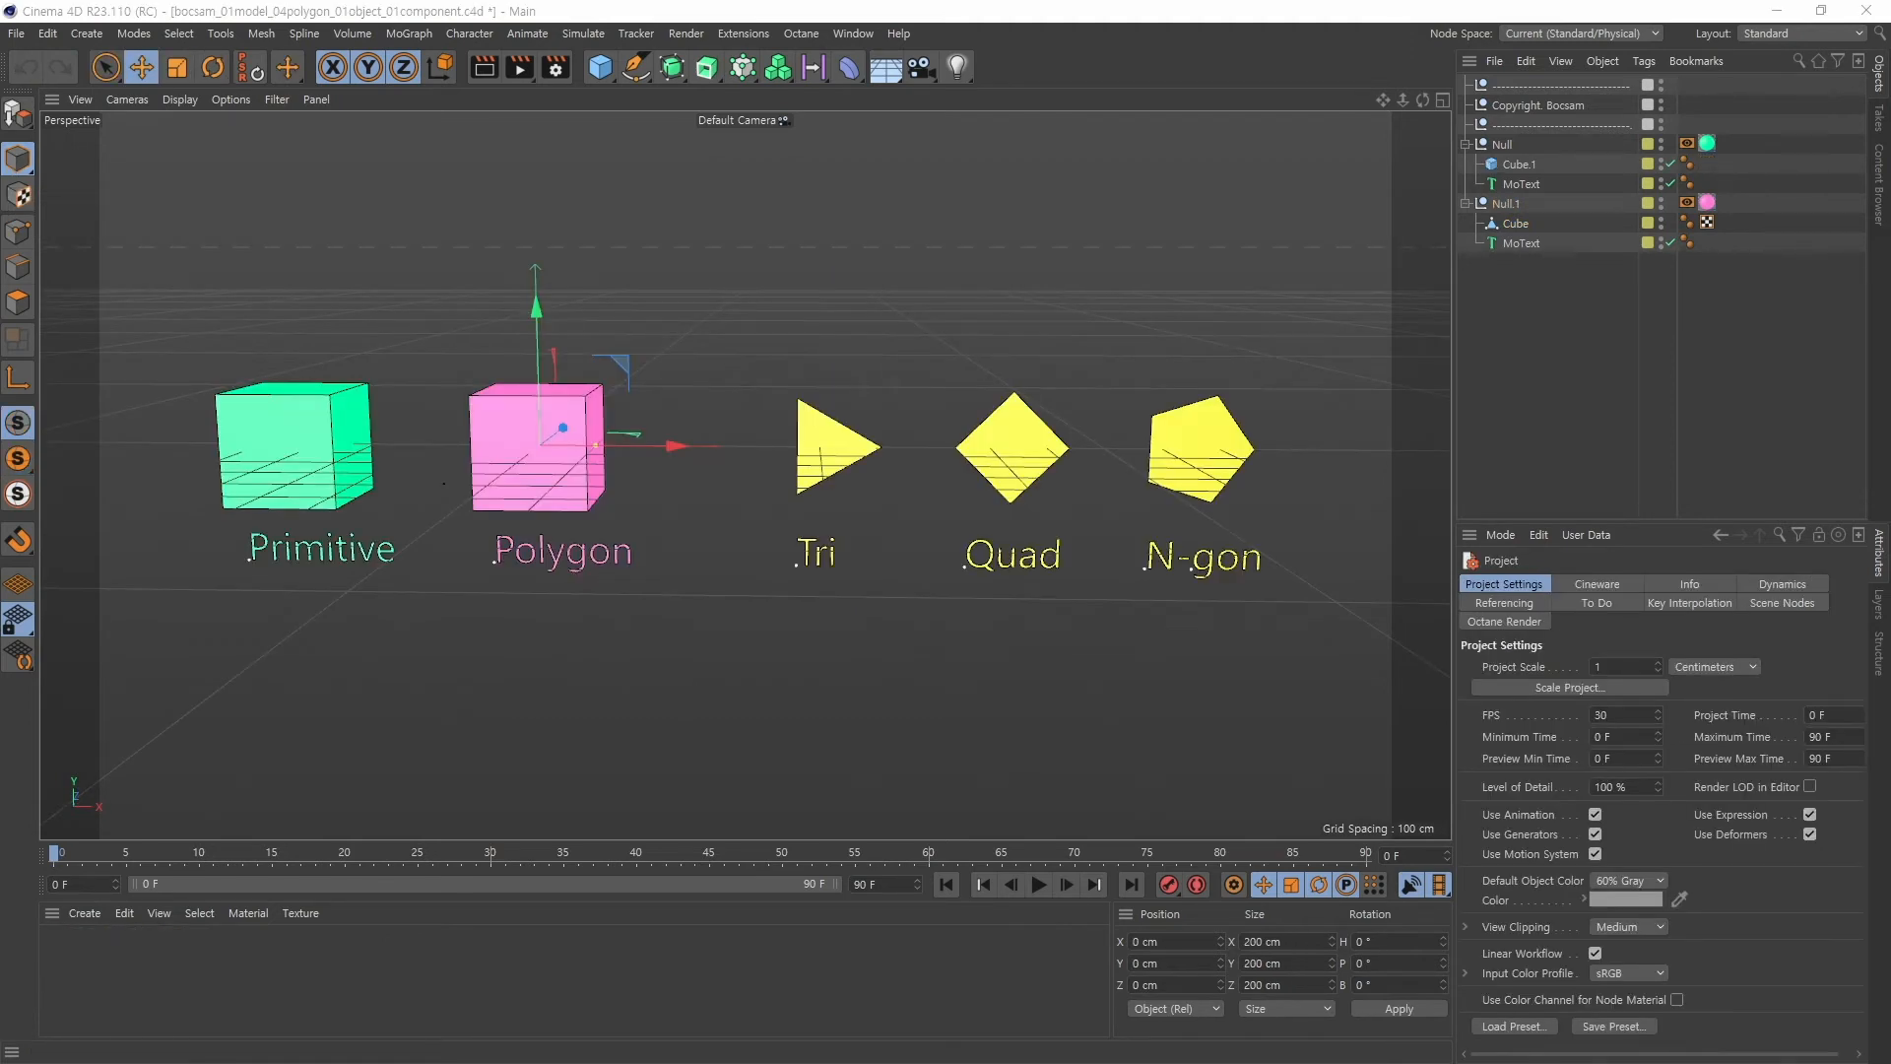
Show the n-gon layer's objects in the Object Manager and return to the attributes
middle_click_drag(1136, 358, 900, 331, "alt")
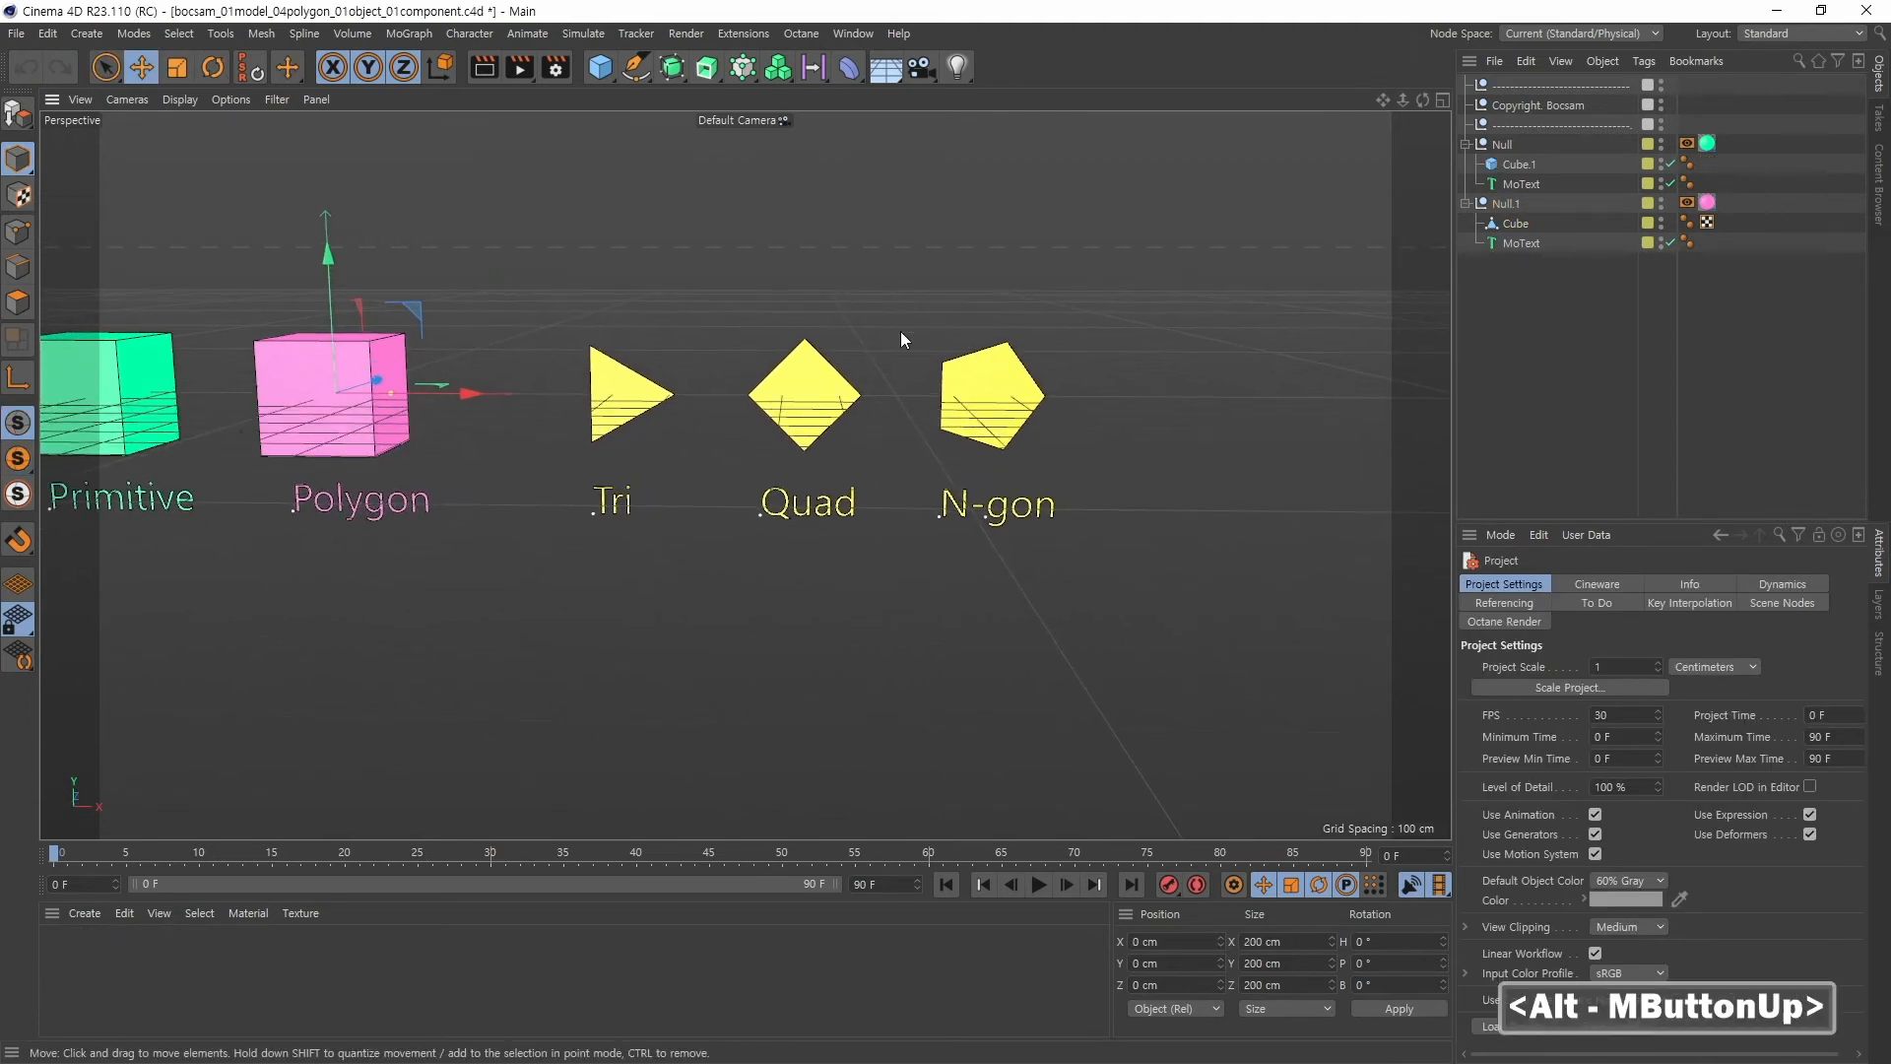
middle_click_drag(832, 537, 748, 465, "alt")
right_click_drag(748, 464, 852, 451, "alt")
middle_click_drag(852, 451, 876, 514, "alt")
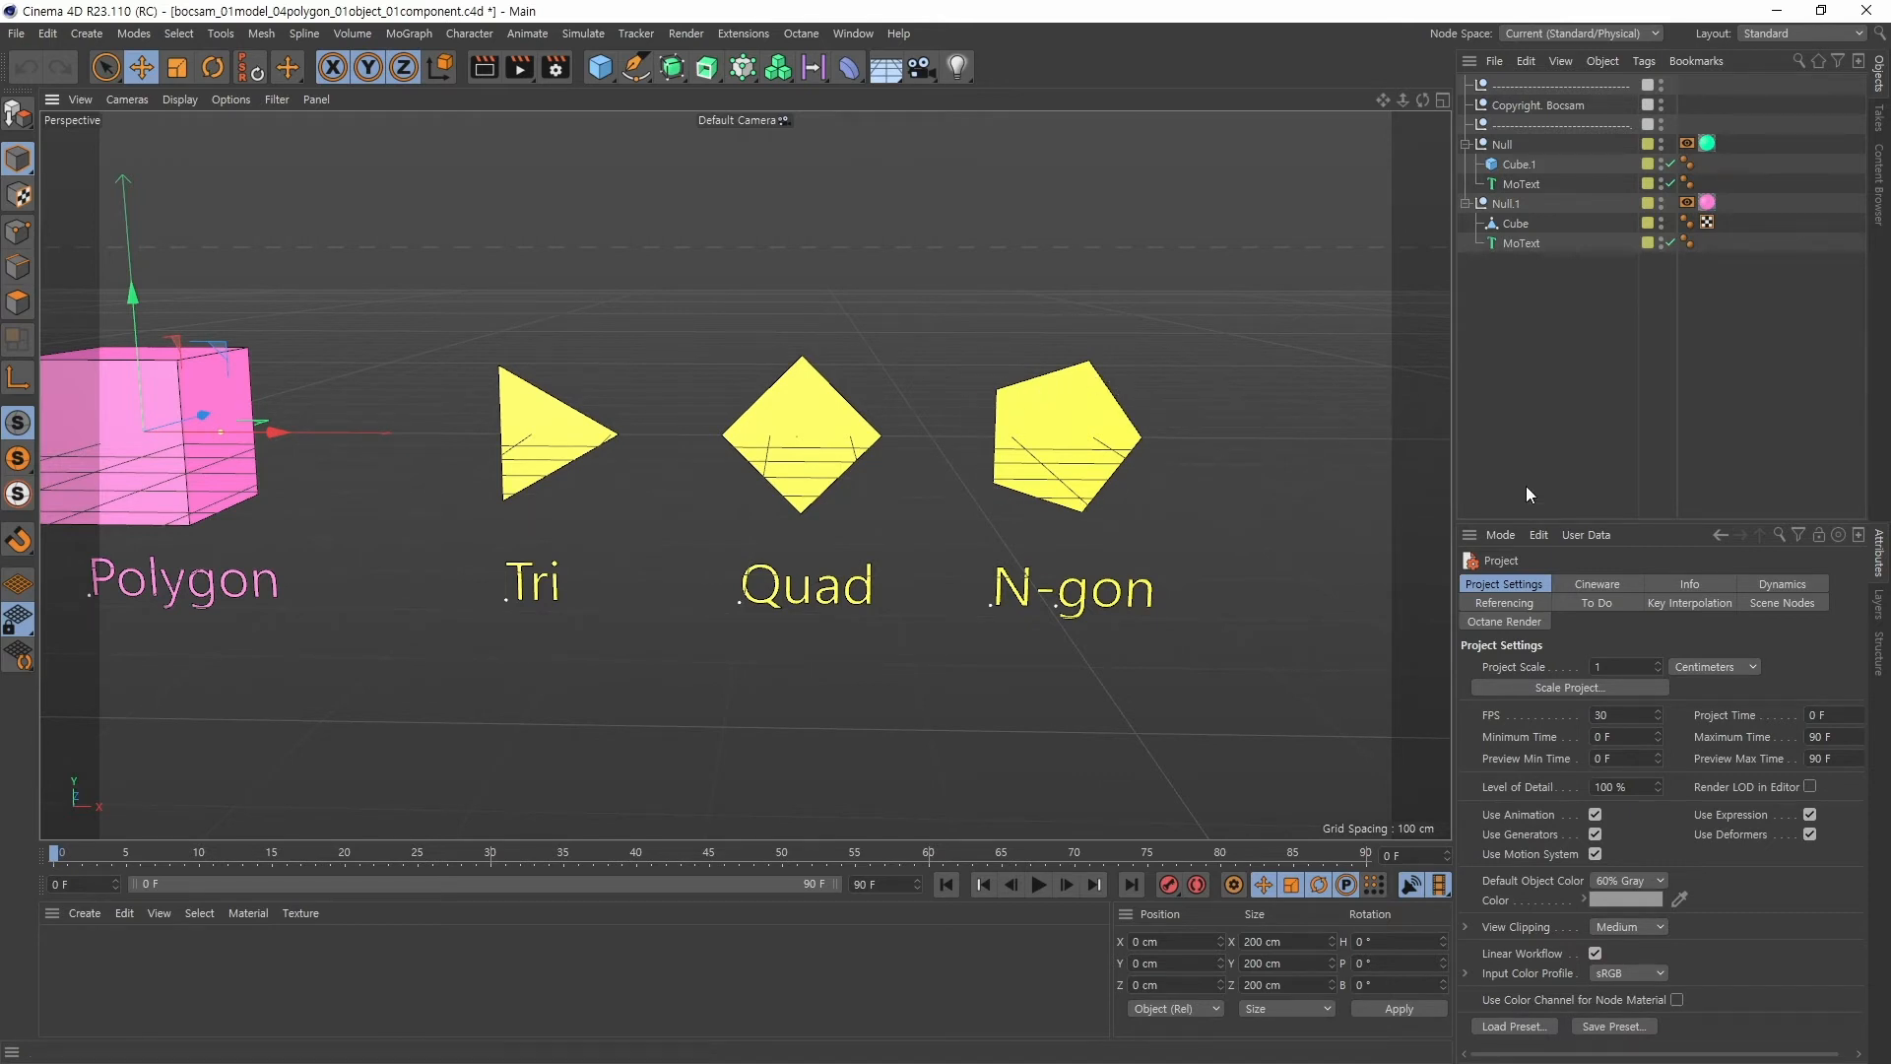
middle_click_drag(825, 423, 783, 392, "alt")
left_click_drag(705, 498, 705, 502, "alt")
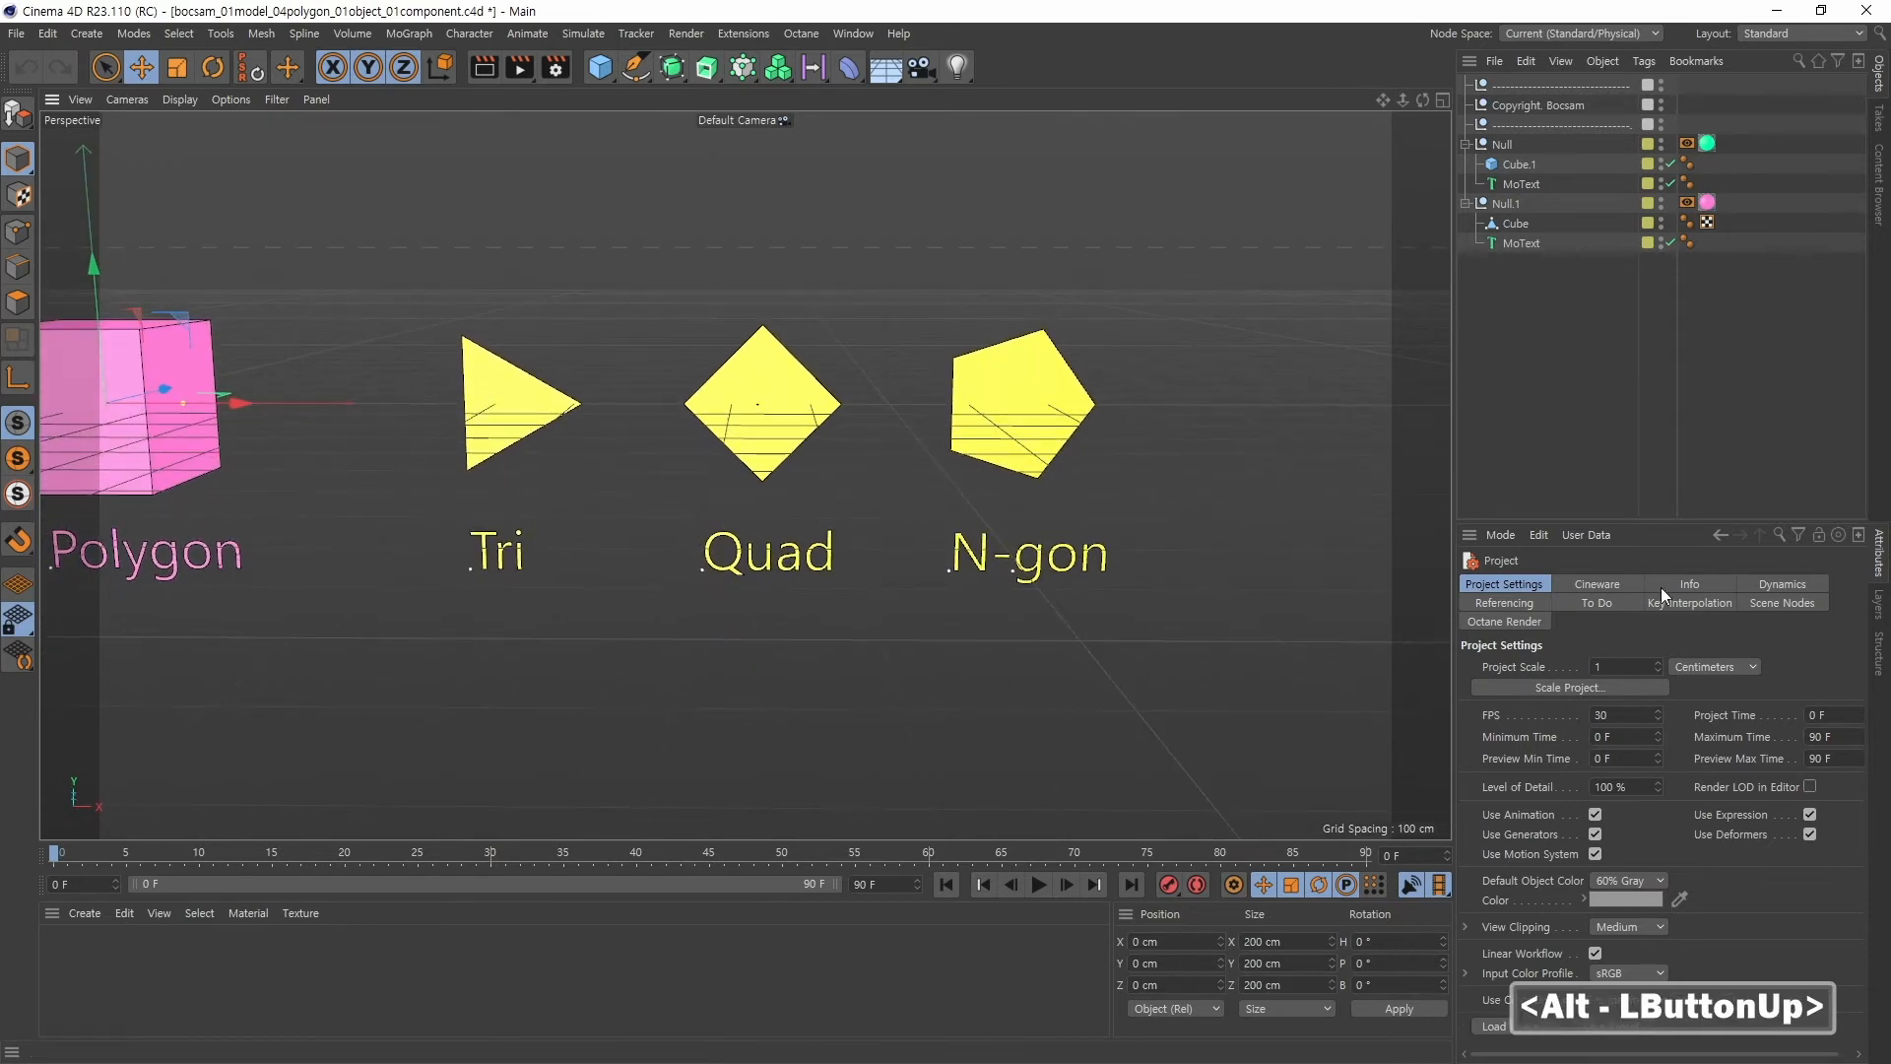
left_click(1878, 615)
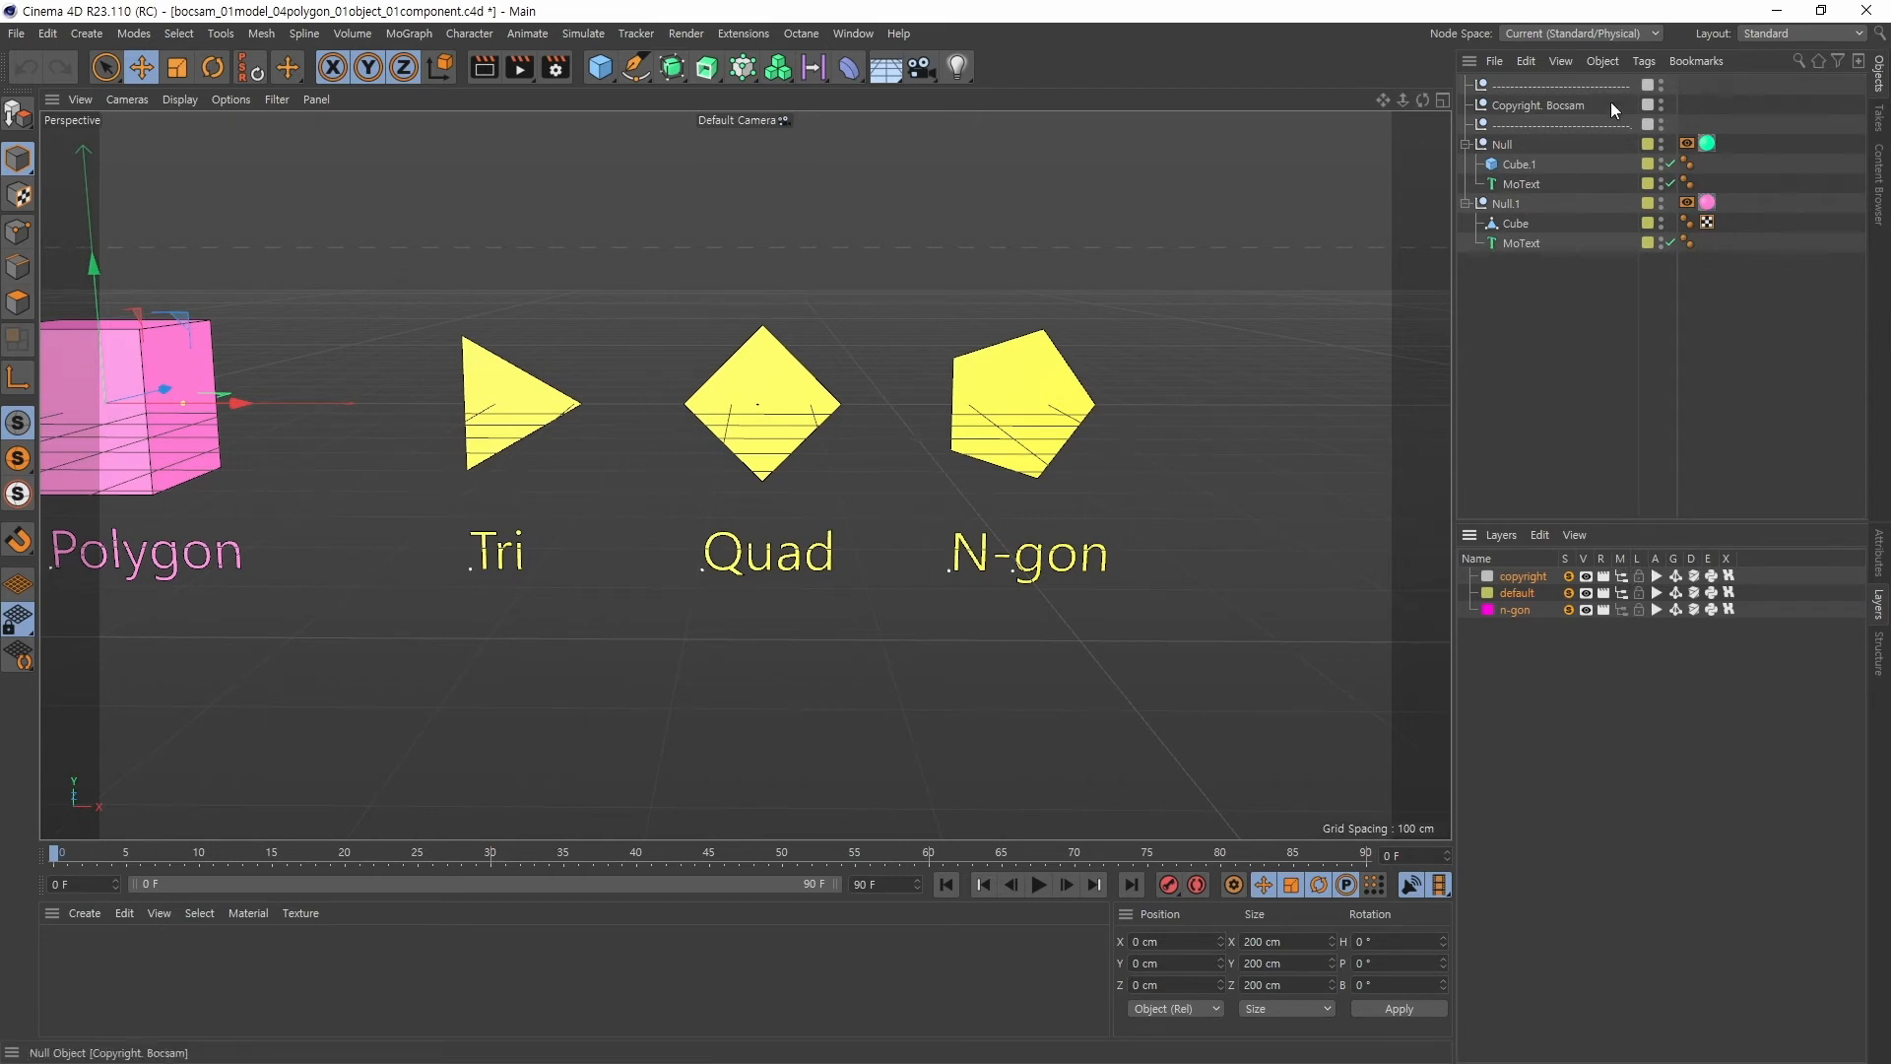
left_click(1621, 610)
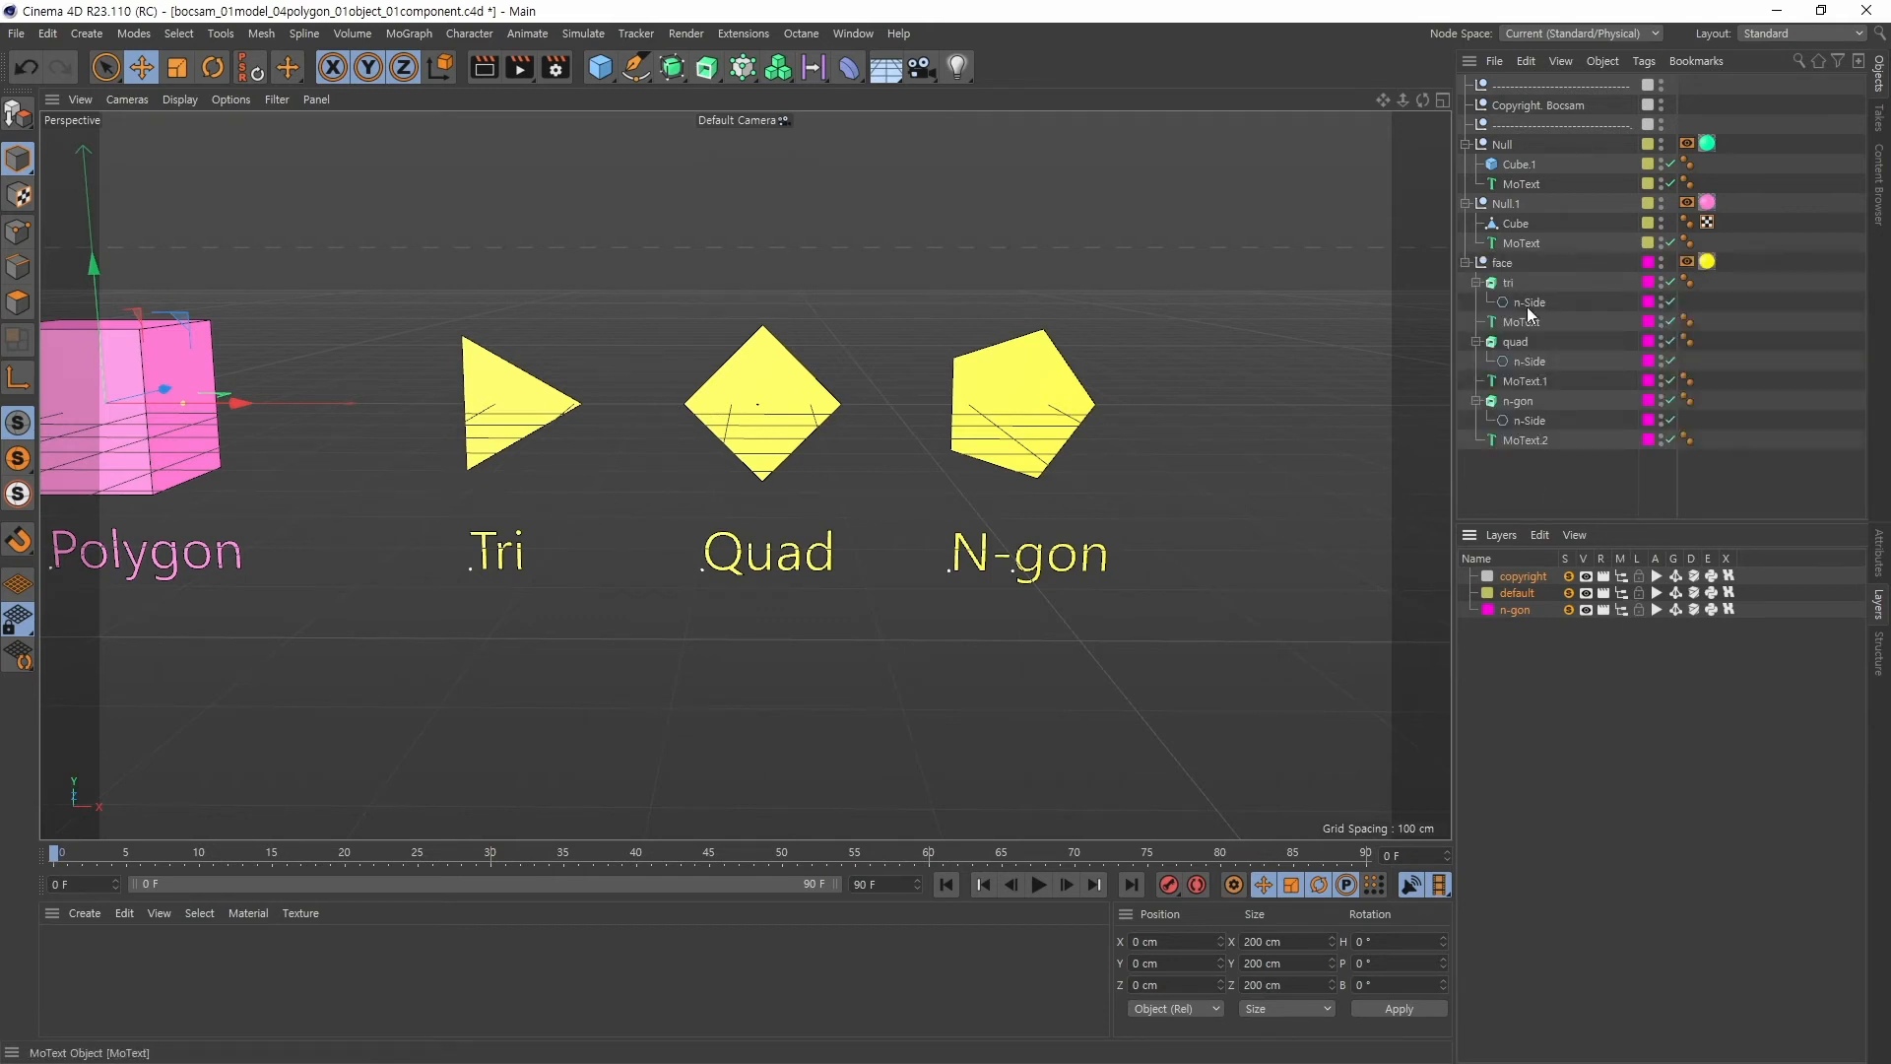
left_click(1879, 557)
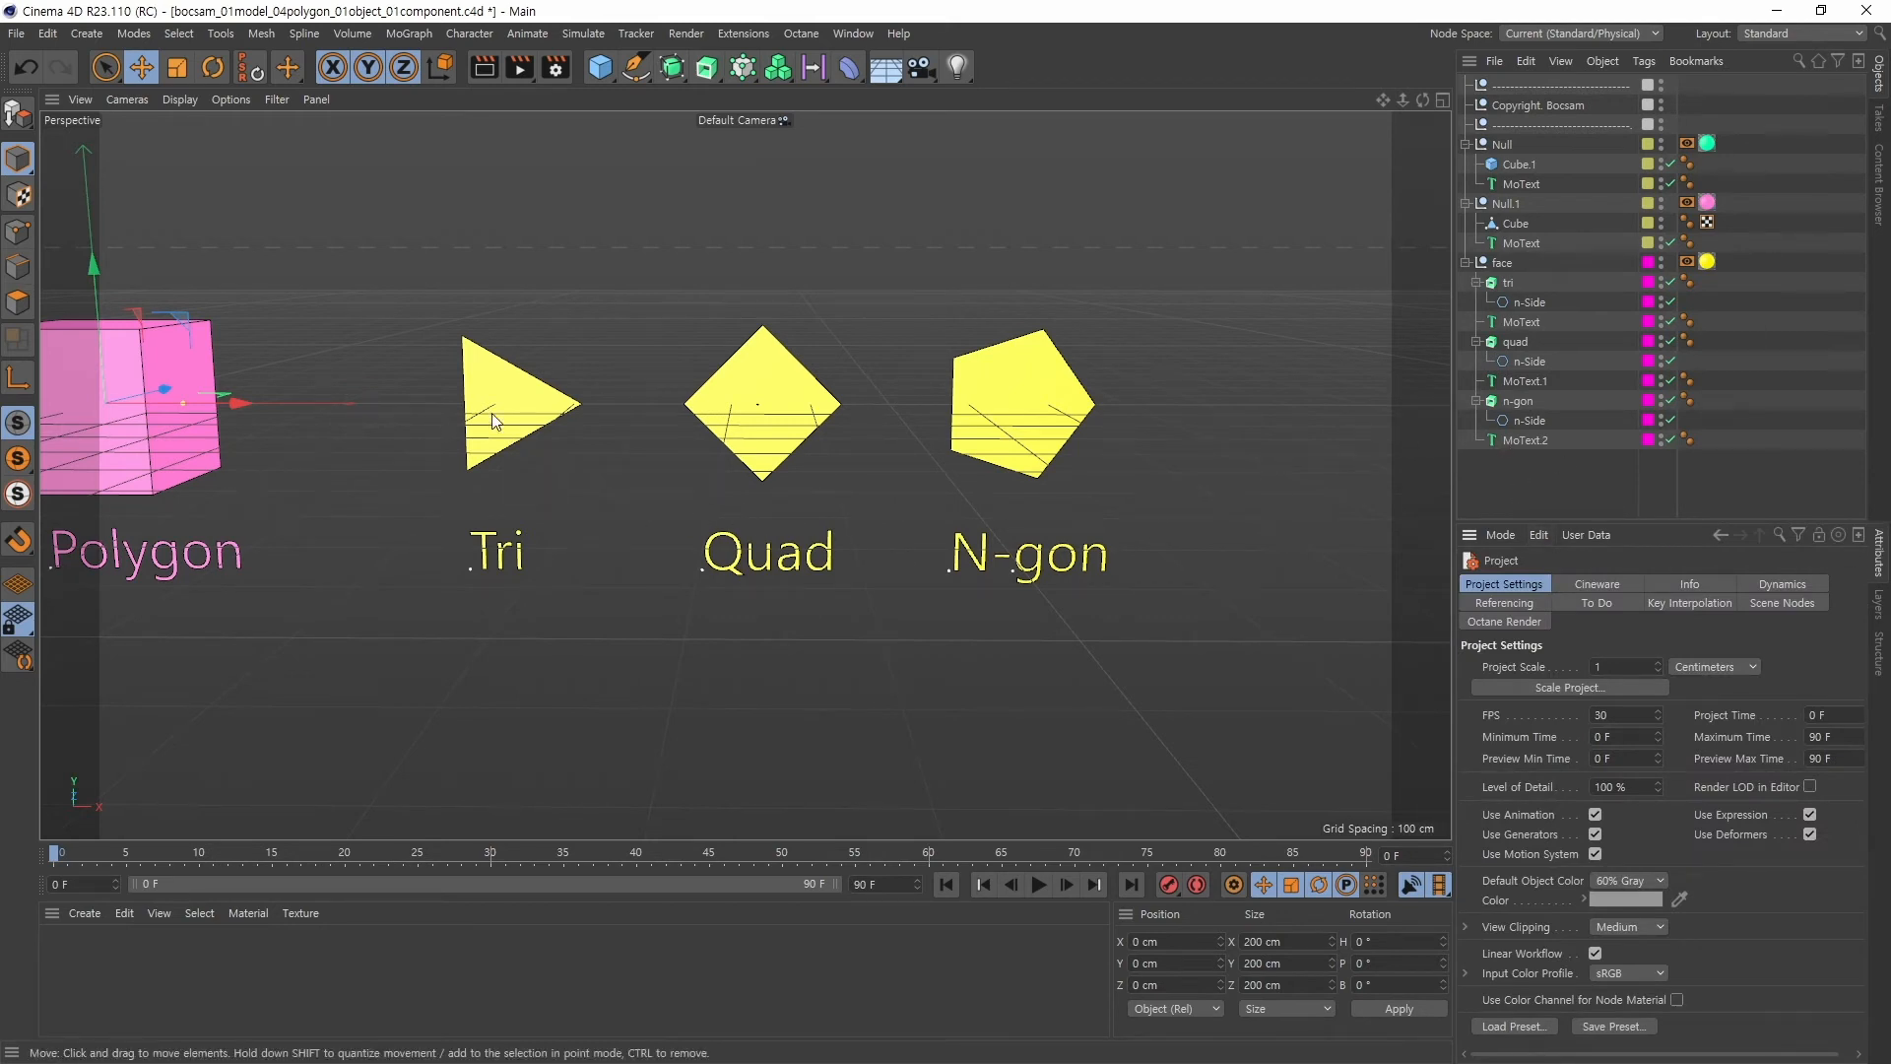
Convert the tri, quad and n-gon extrude objects into editable polygon objects
left_click(1508, 284)
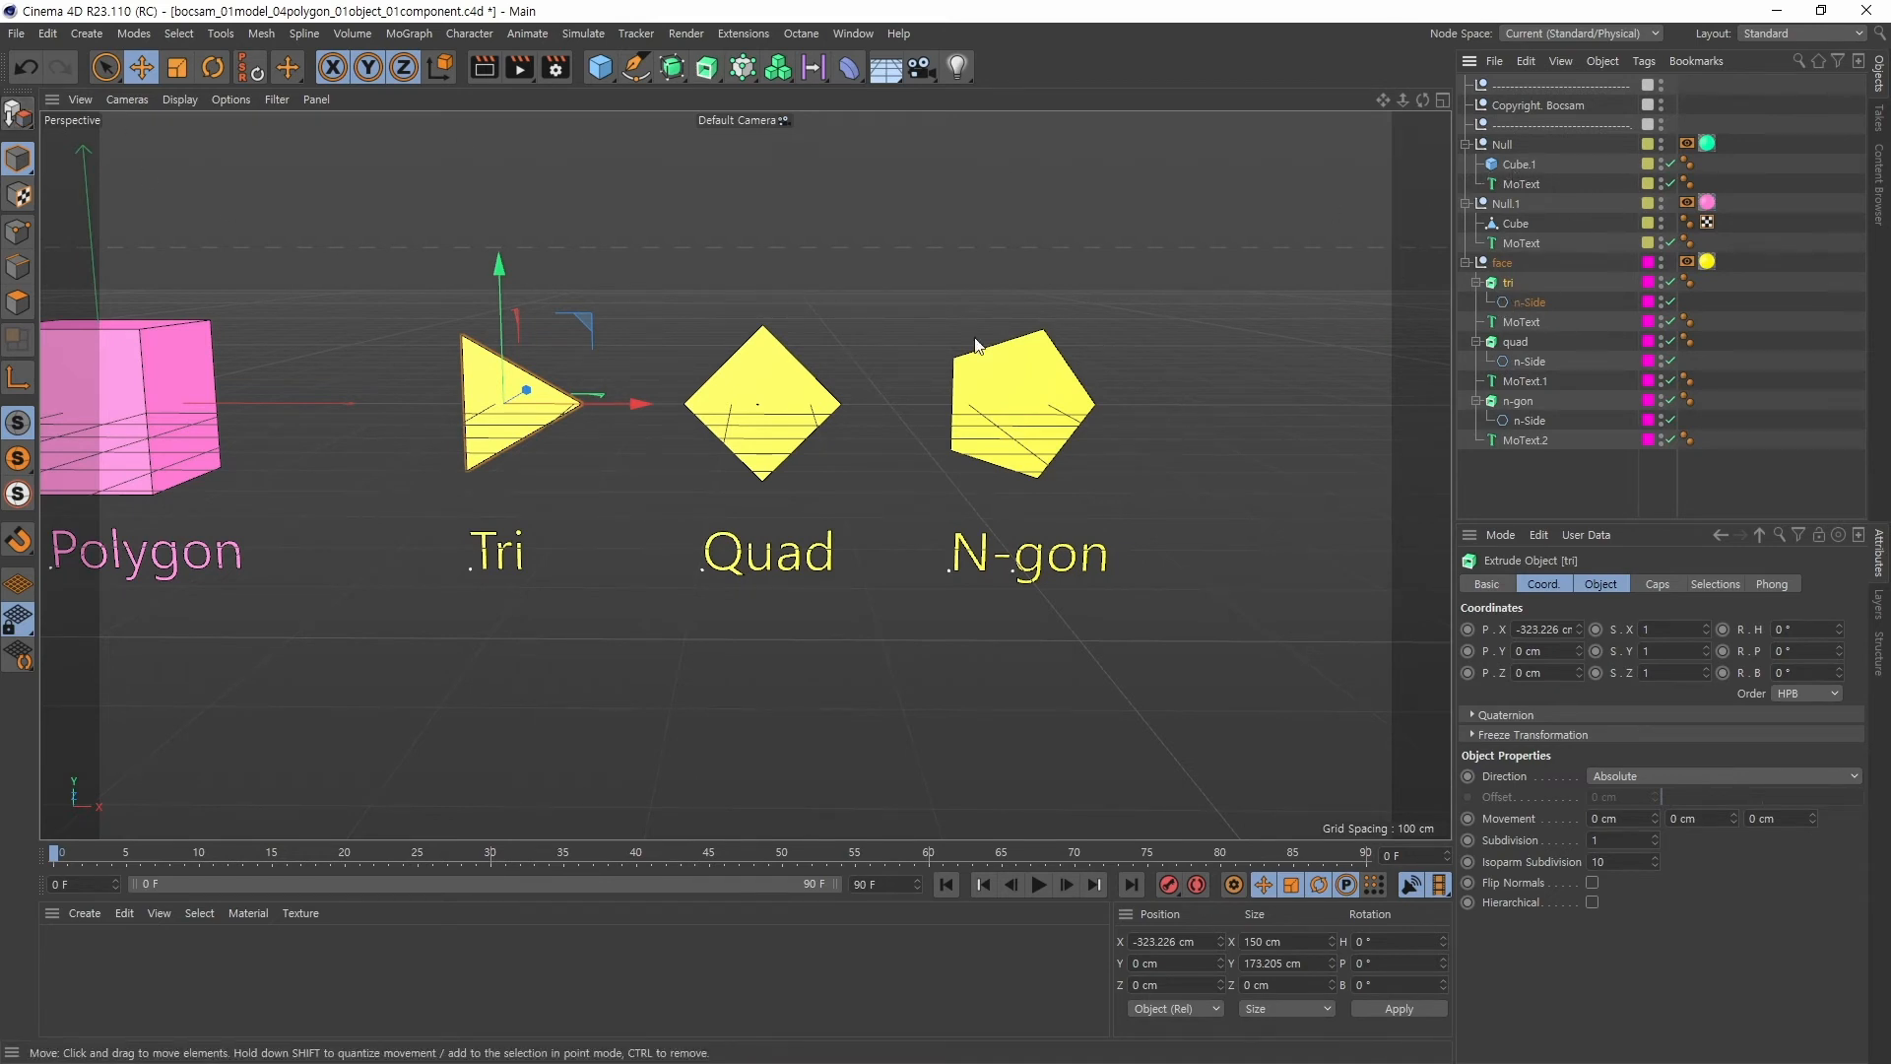
left_click(18, 114)
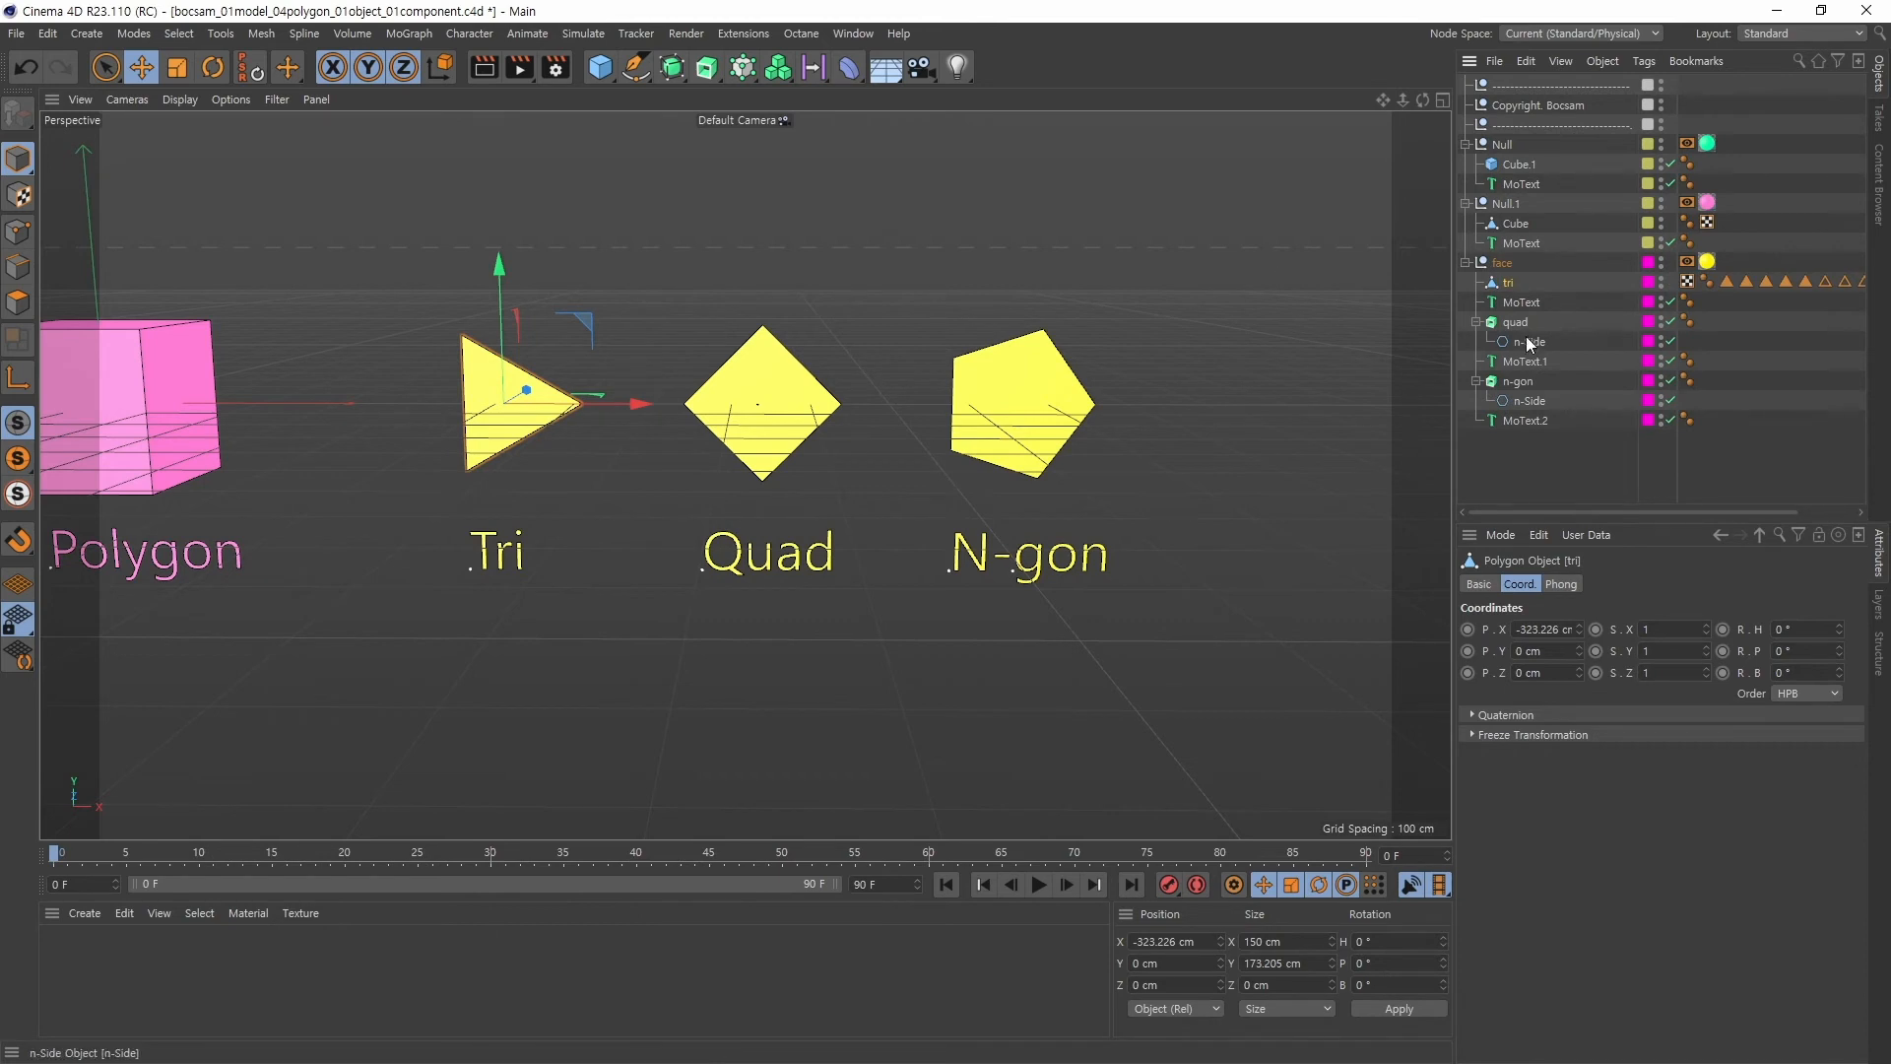
left_click(1515, 322)
left_click(17, 114)
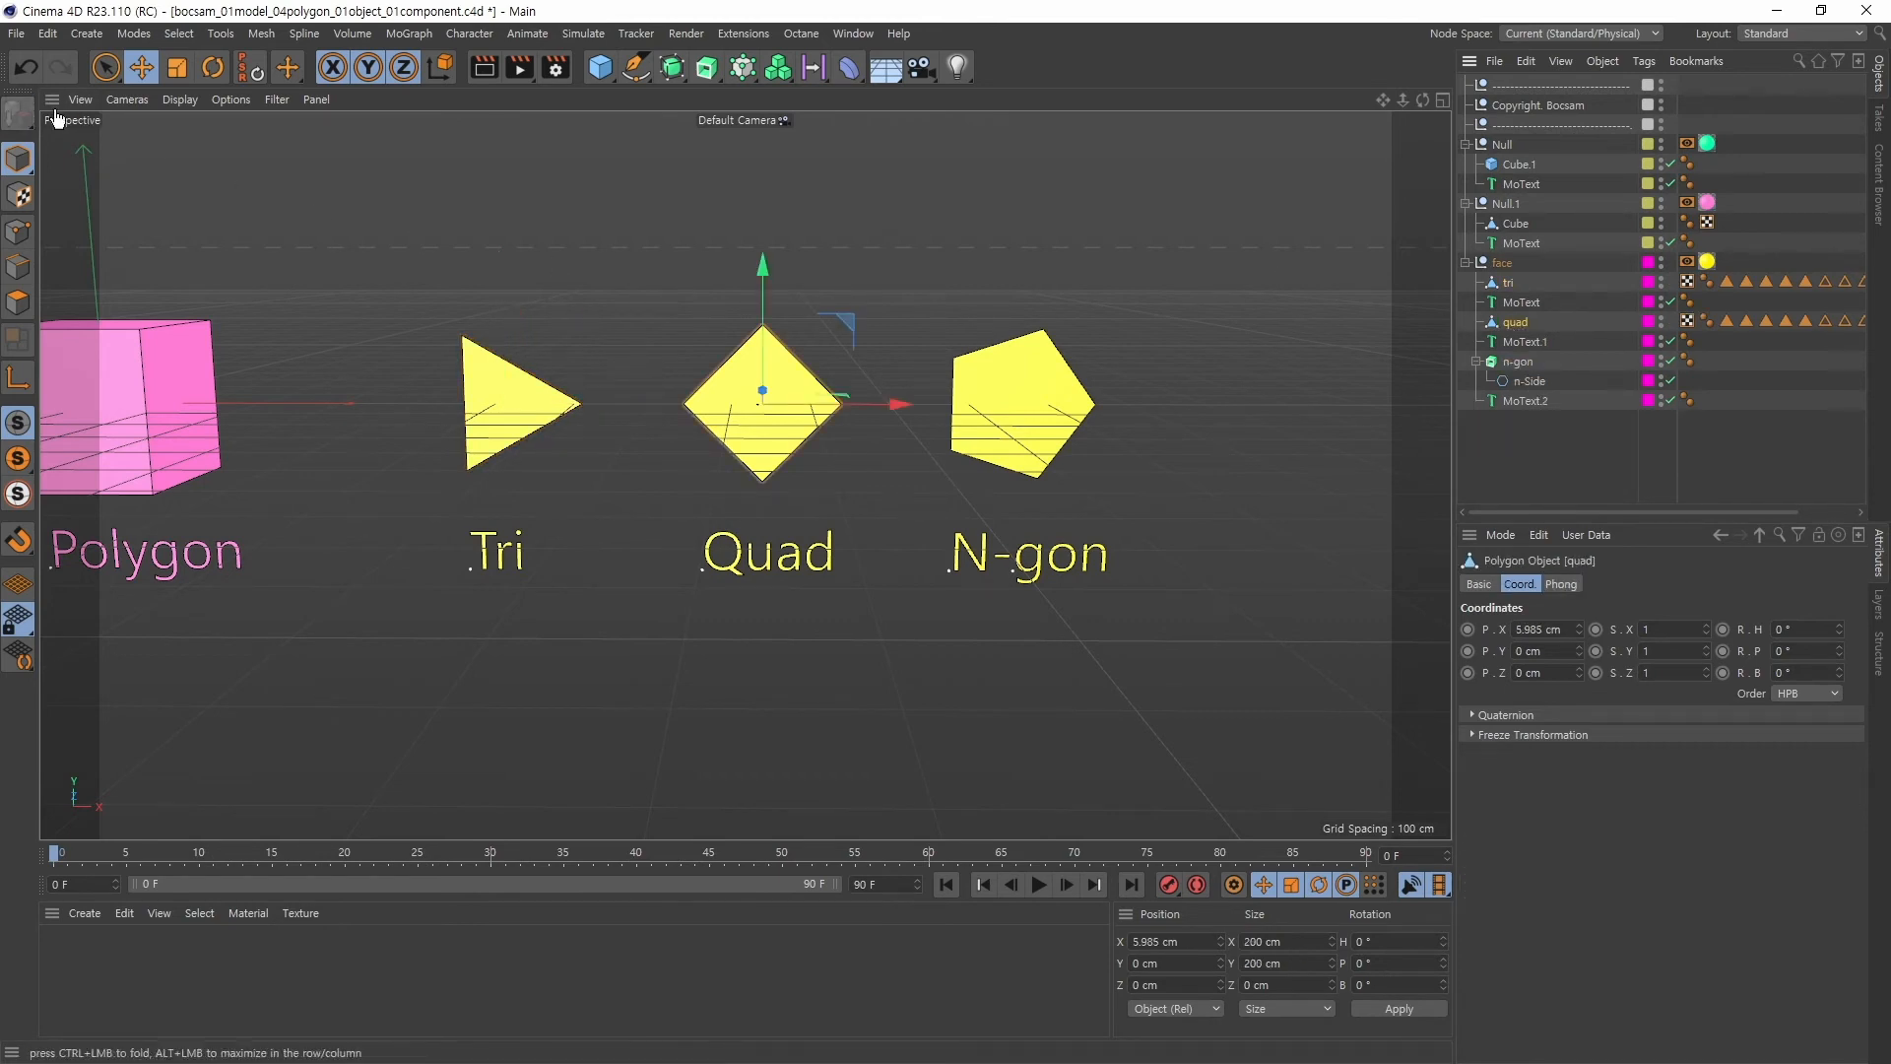
left_click(1518, 362)
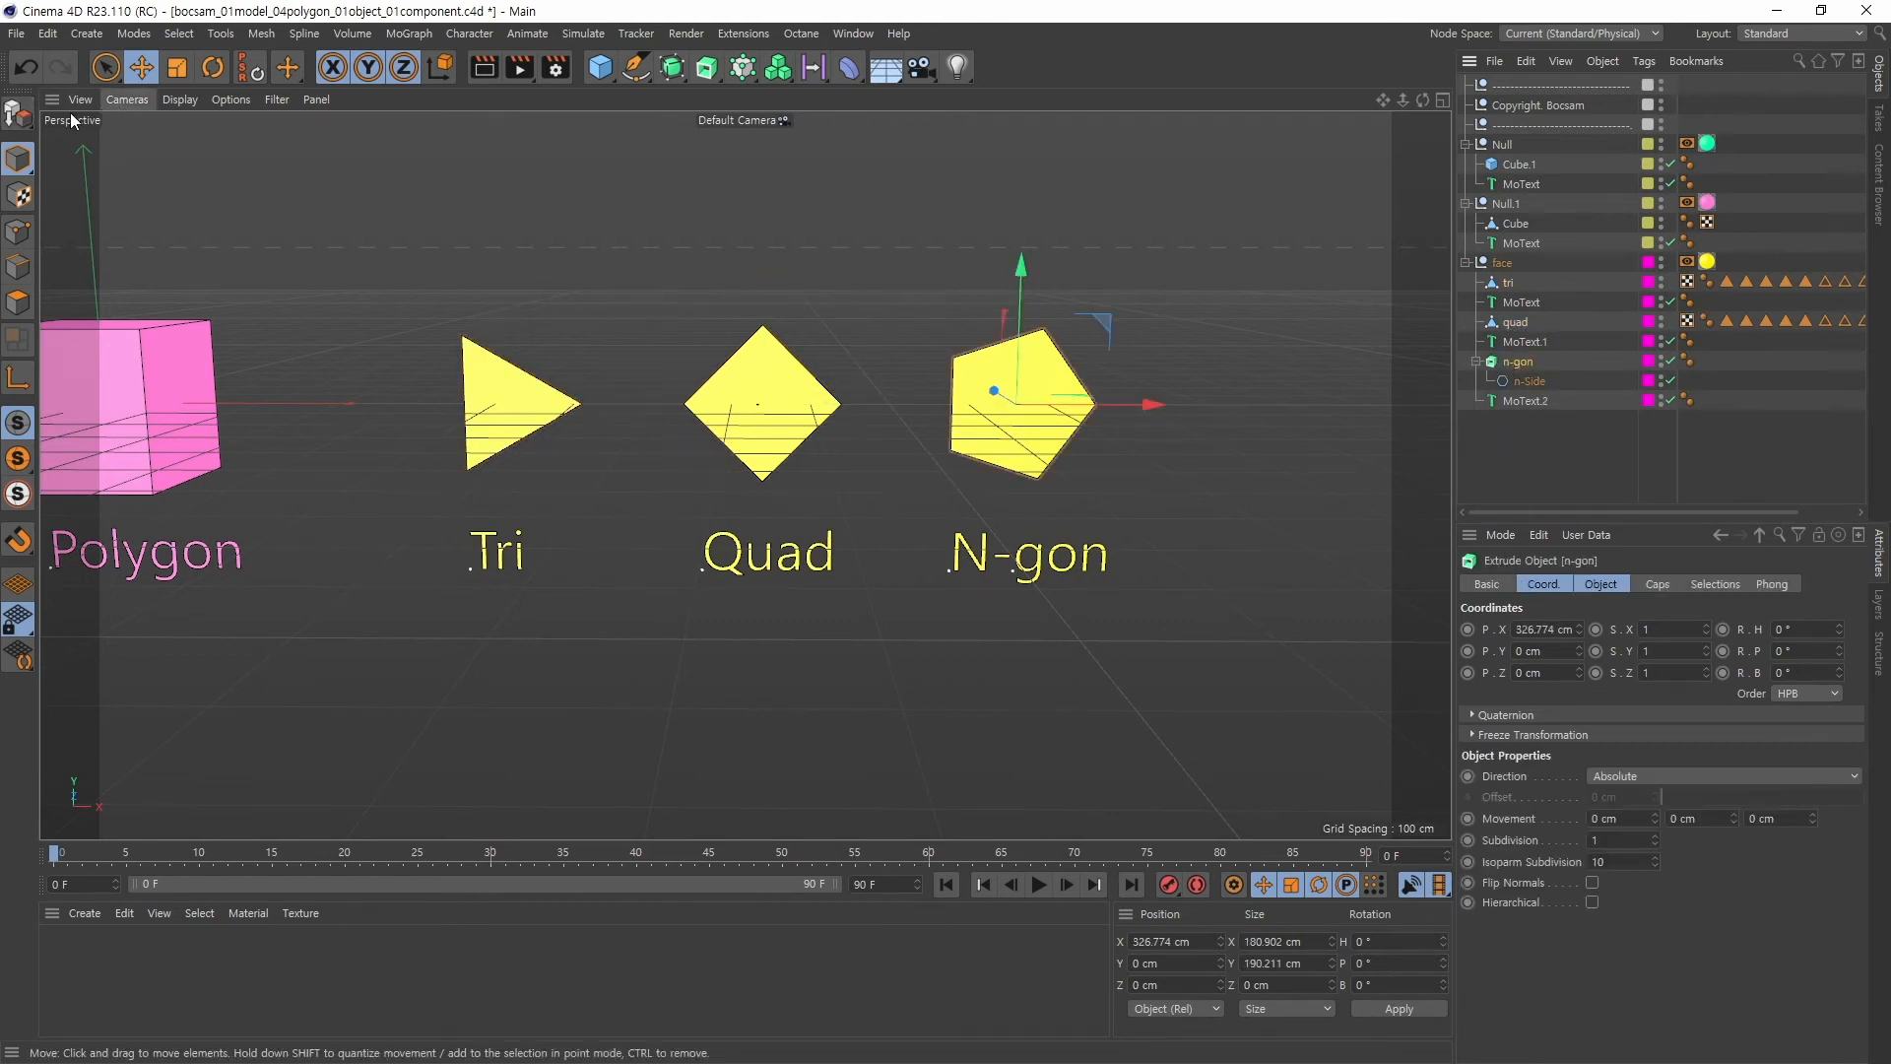
left_click(18, 114)
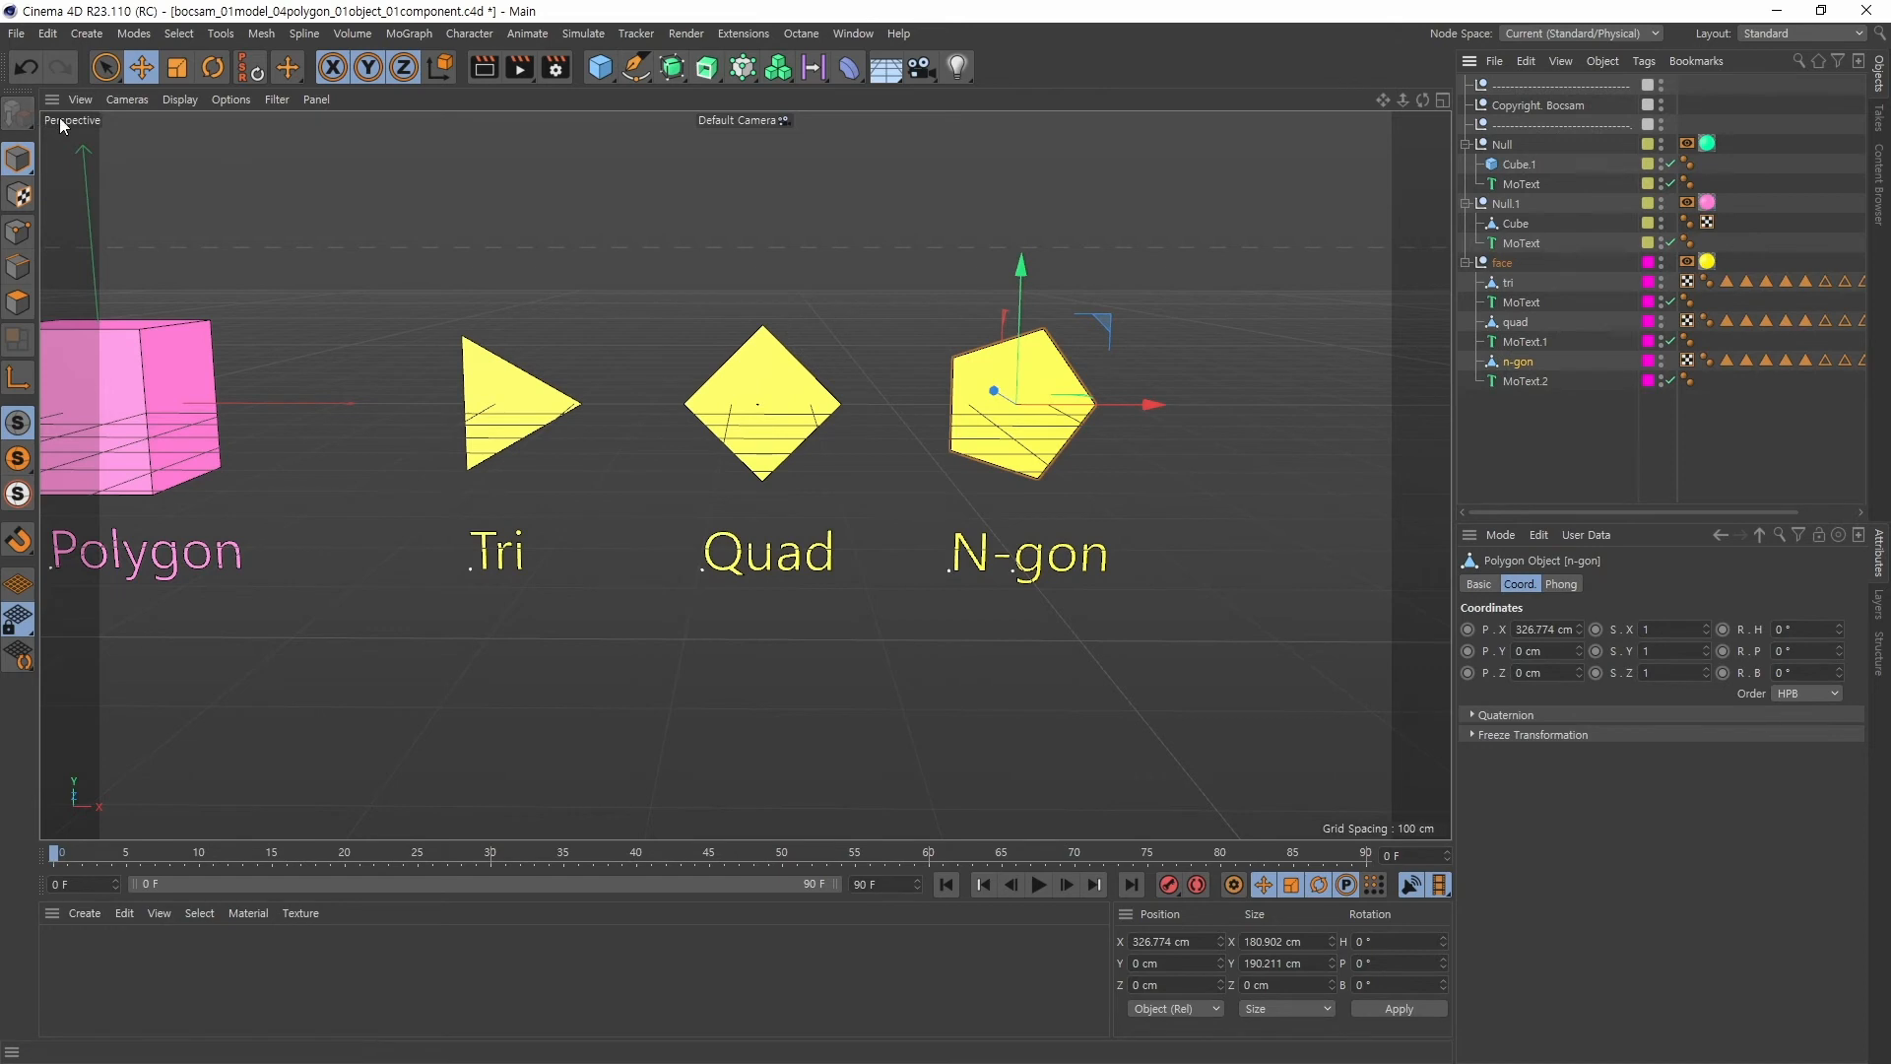
Inspect the converted tri, quad and n-gon polygon objects one at a time
left_click(1515, 280)
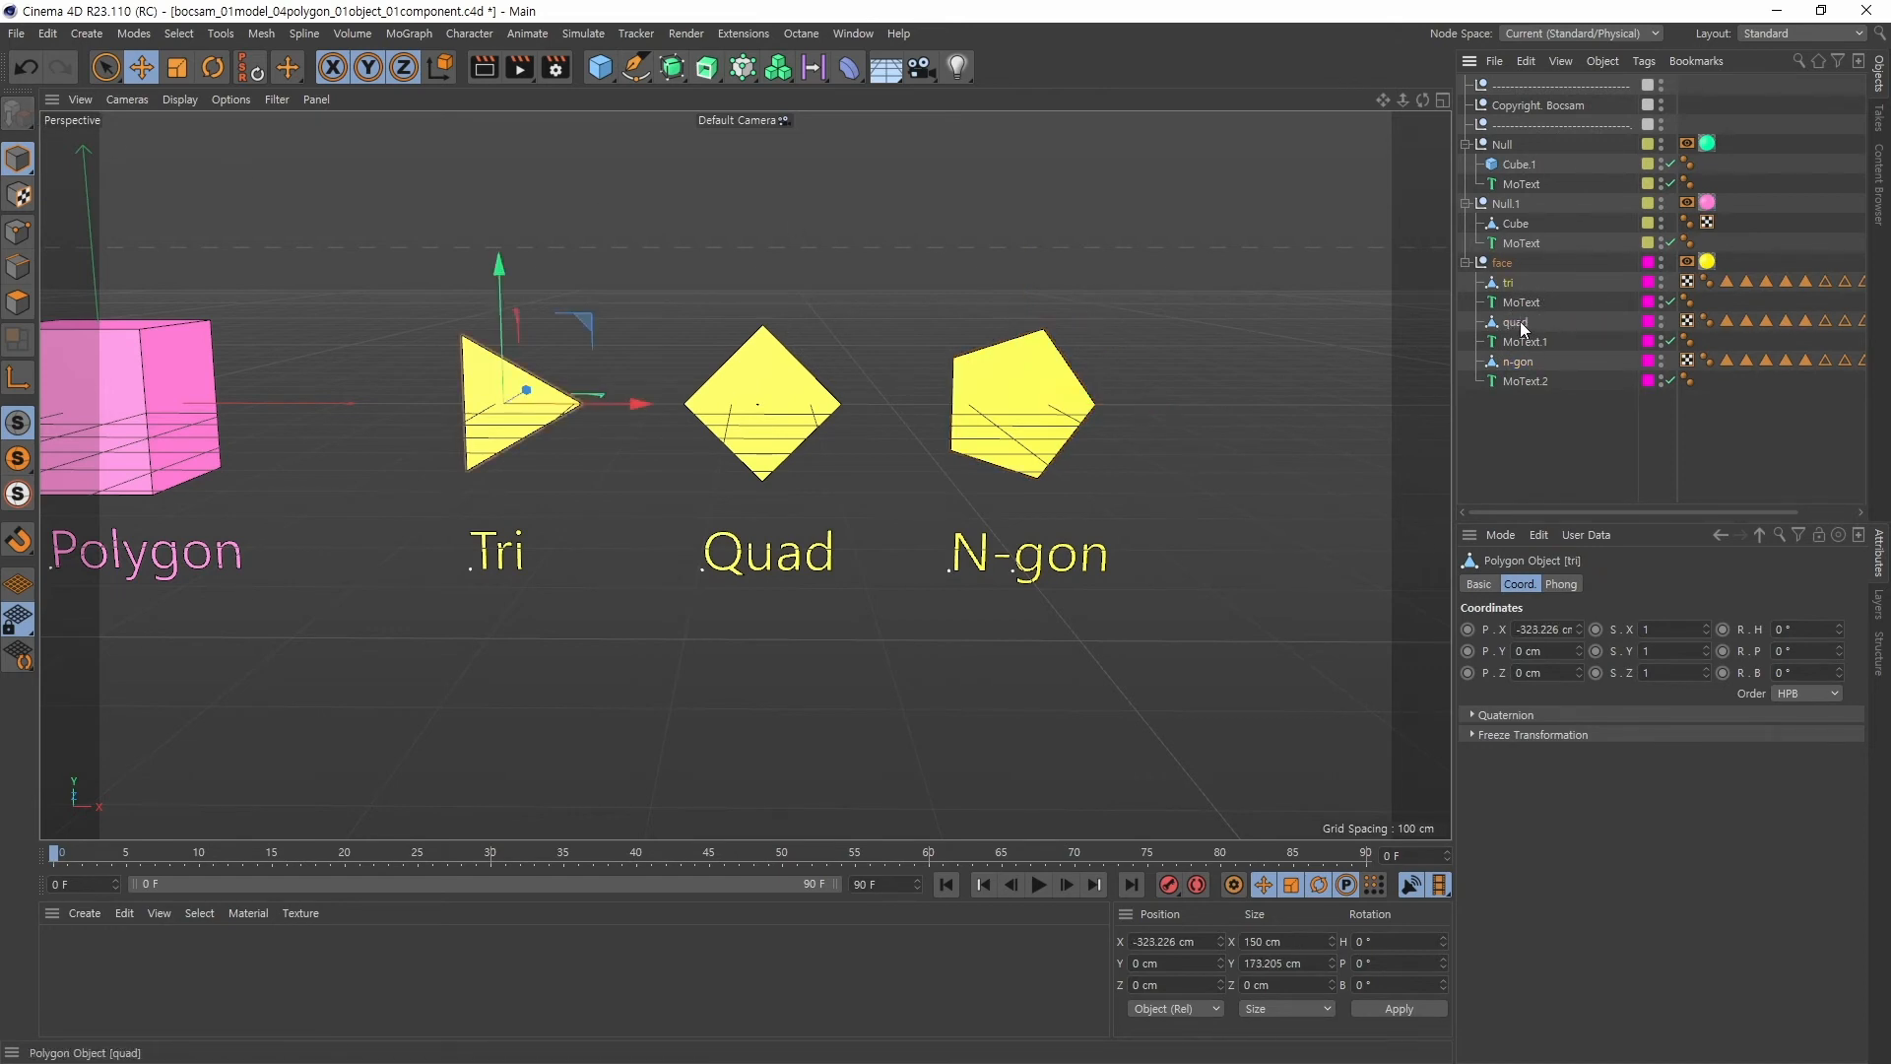
left_click(1519, 326)
left_click(1517, 361)
left_click(1516, 322)
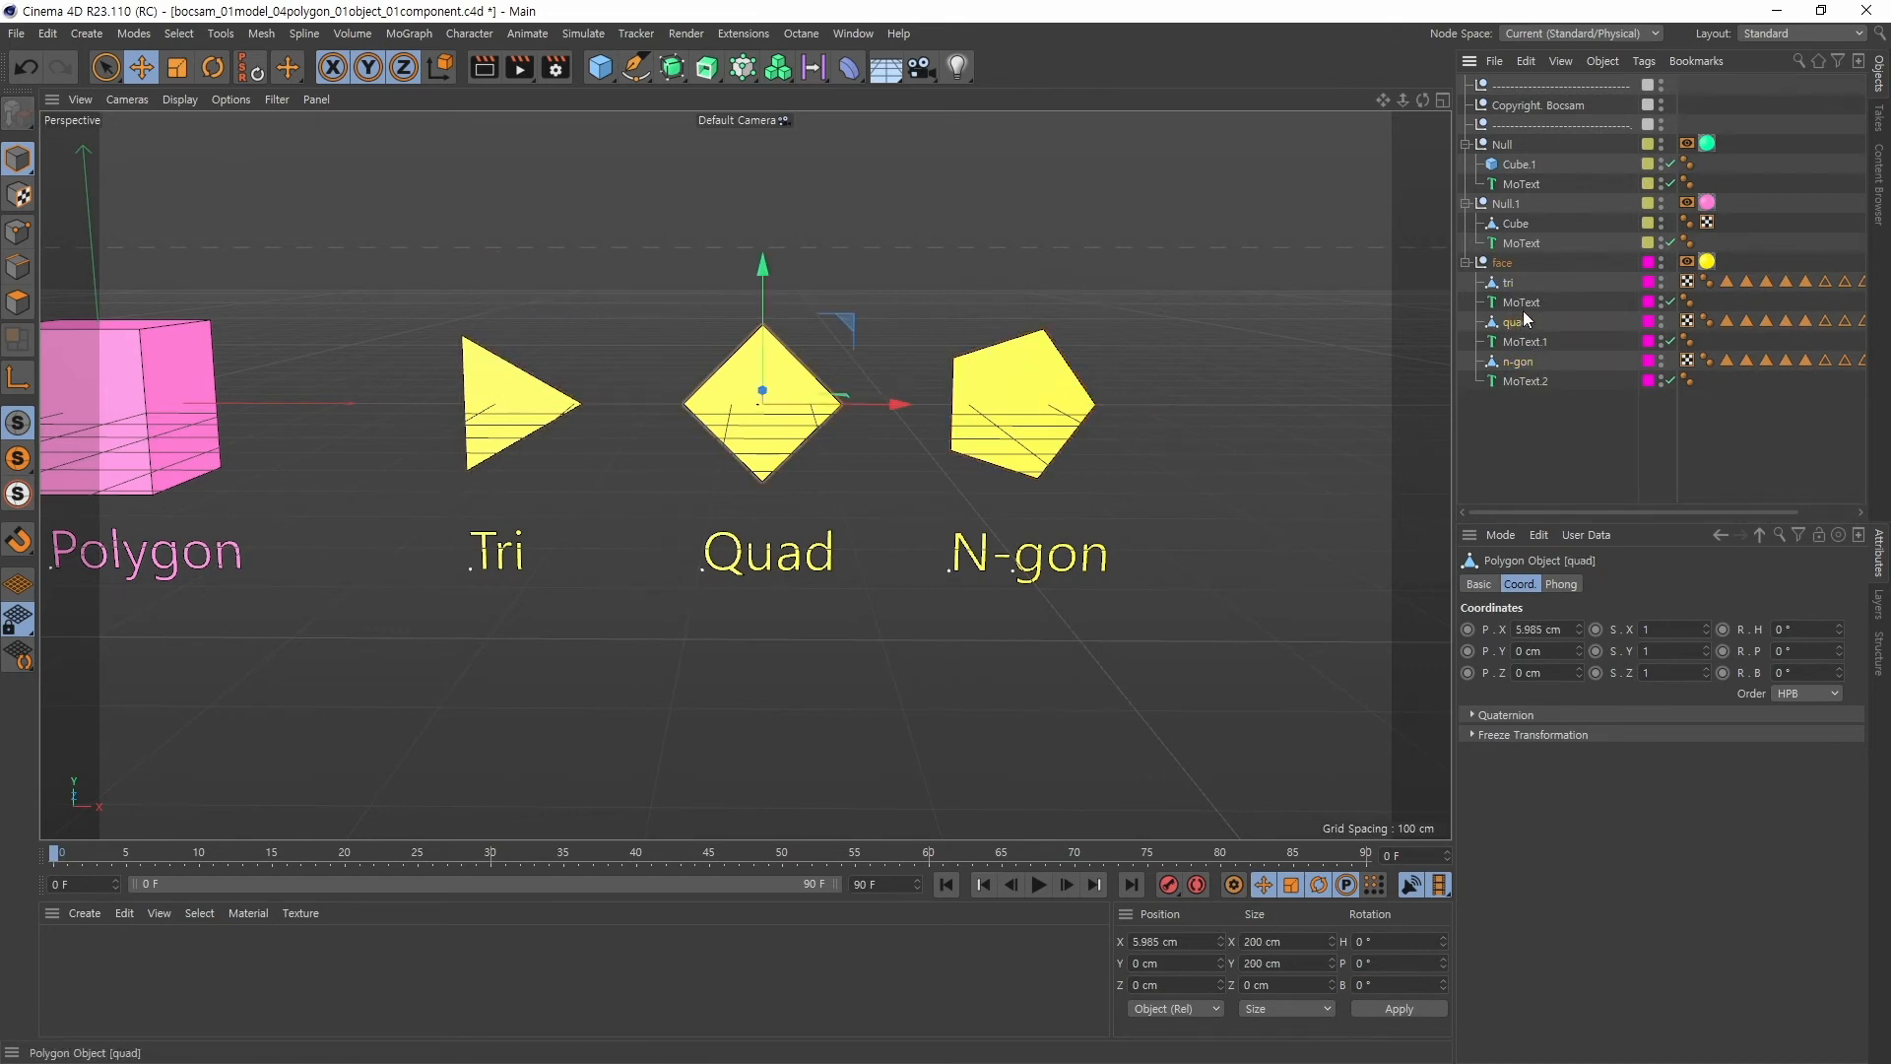
left_click(1509, 285)
left_click(1521, 361)
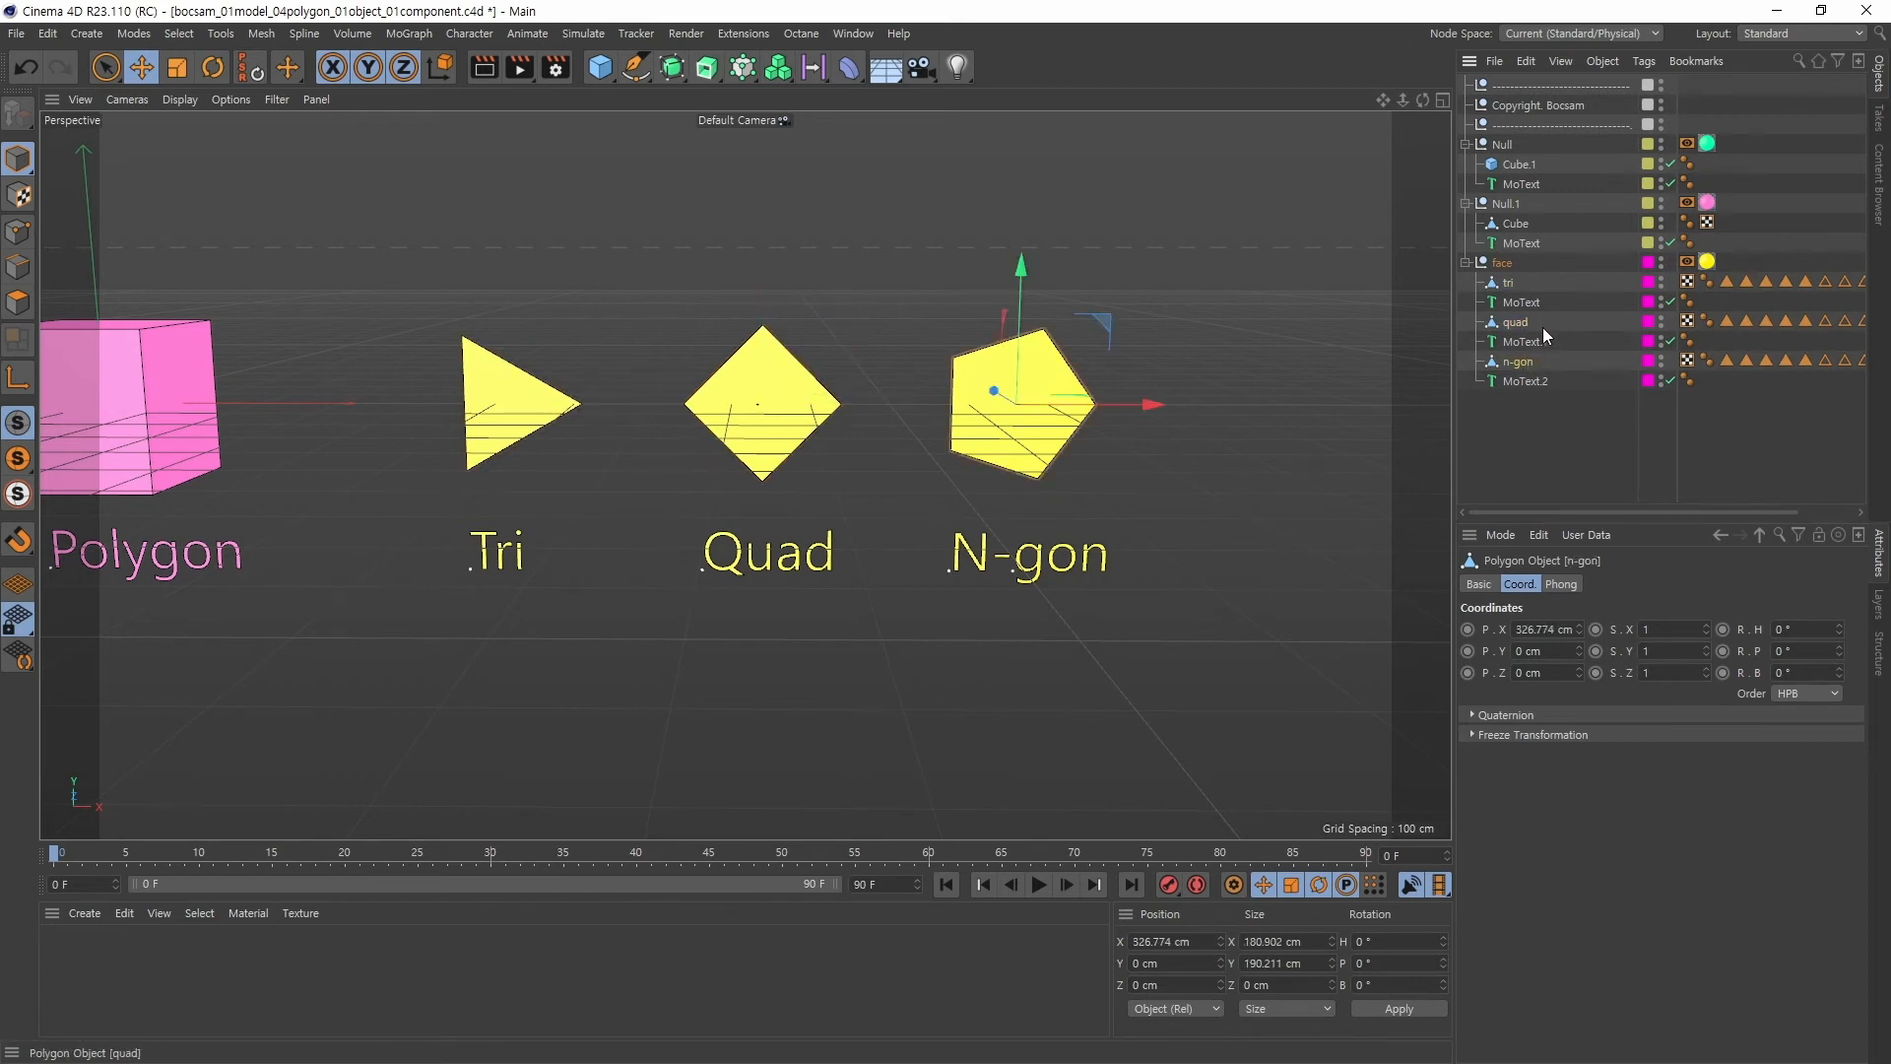
Select the tri, quad and n-gon objects together and move them up to about Y 228.8 cm, Z 6.3 cm
left_click(1508, 283)
left_click(1514, 322, "ctrl")
left_click(1518, 362, "ctrl")
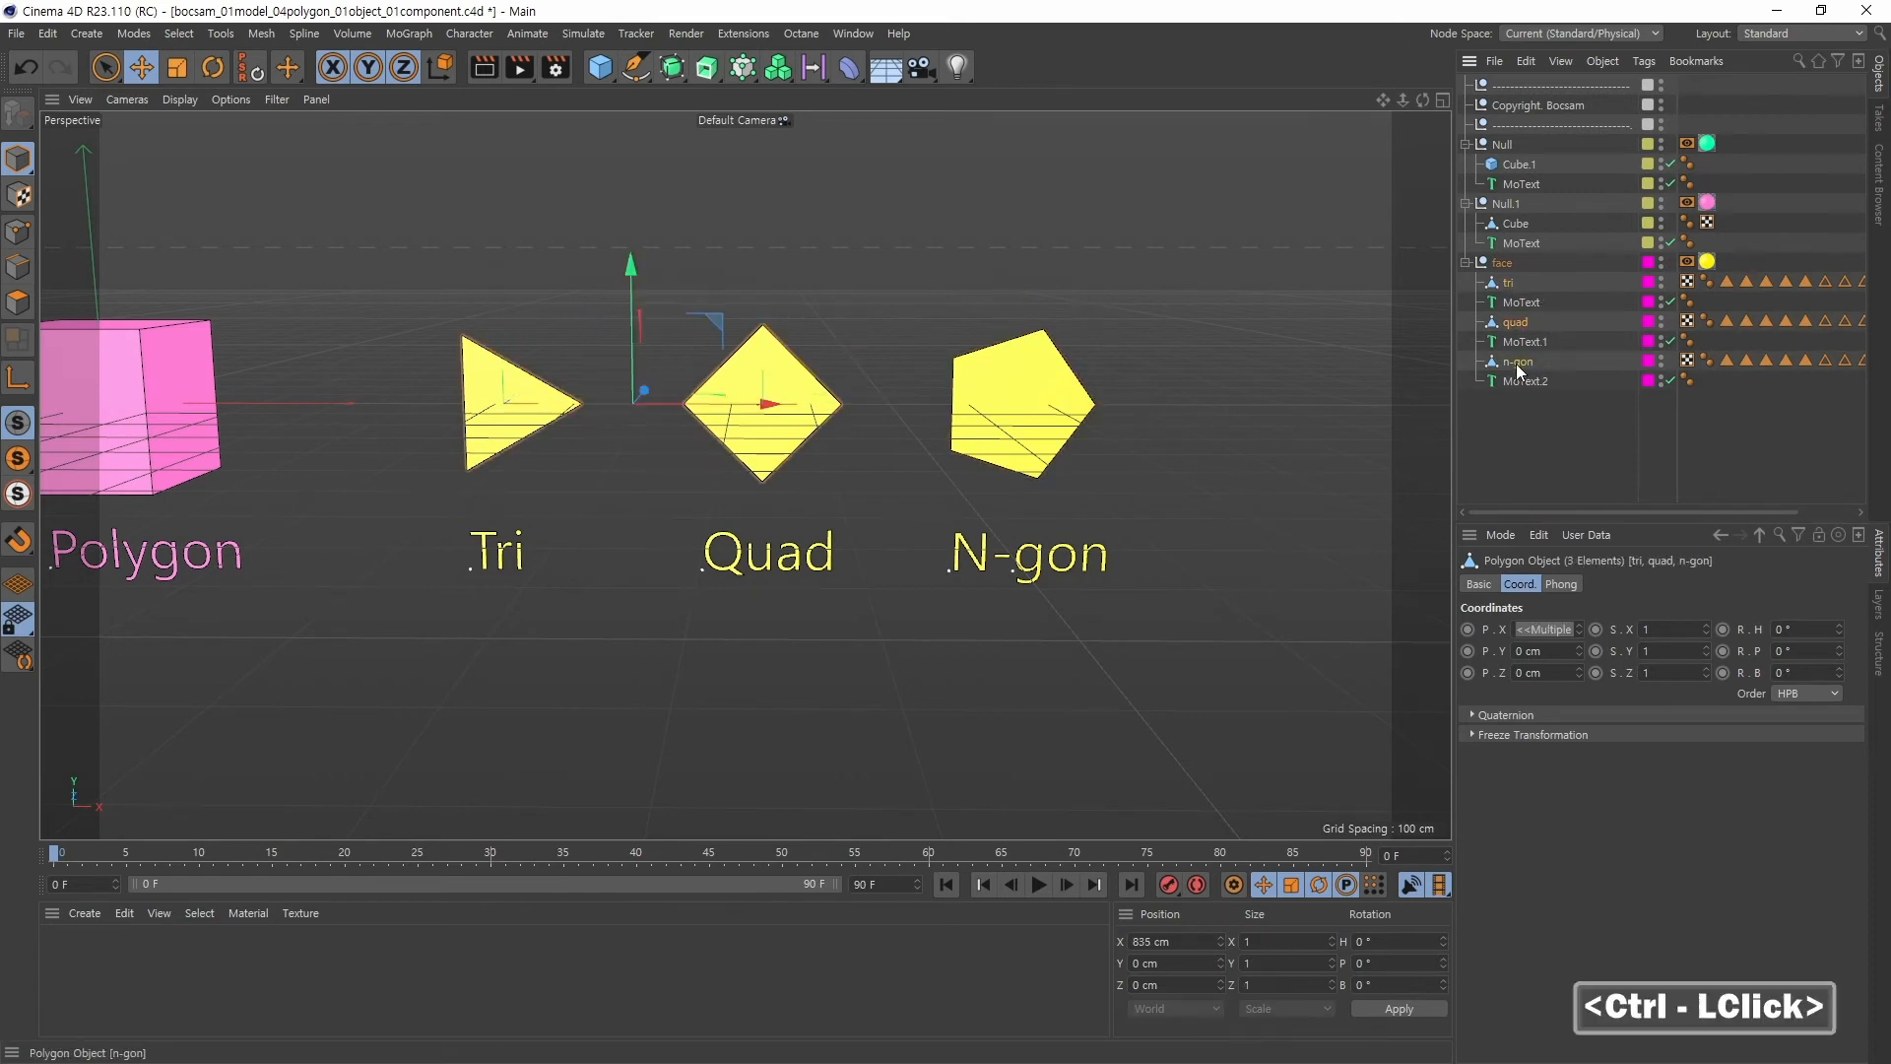
left_click_drag(757, 295, 831, 211)
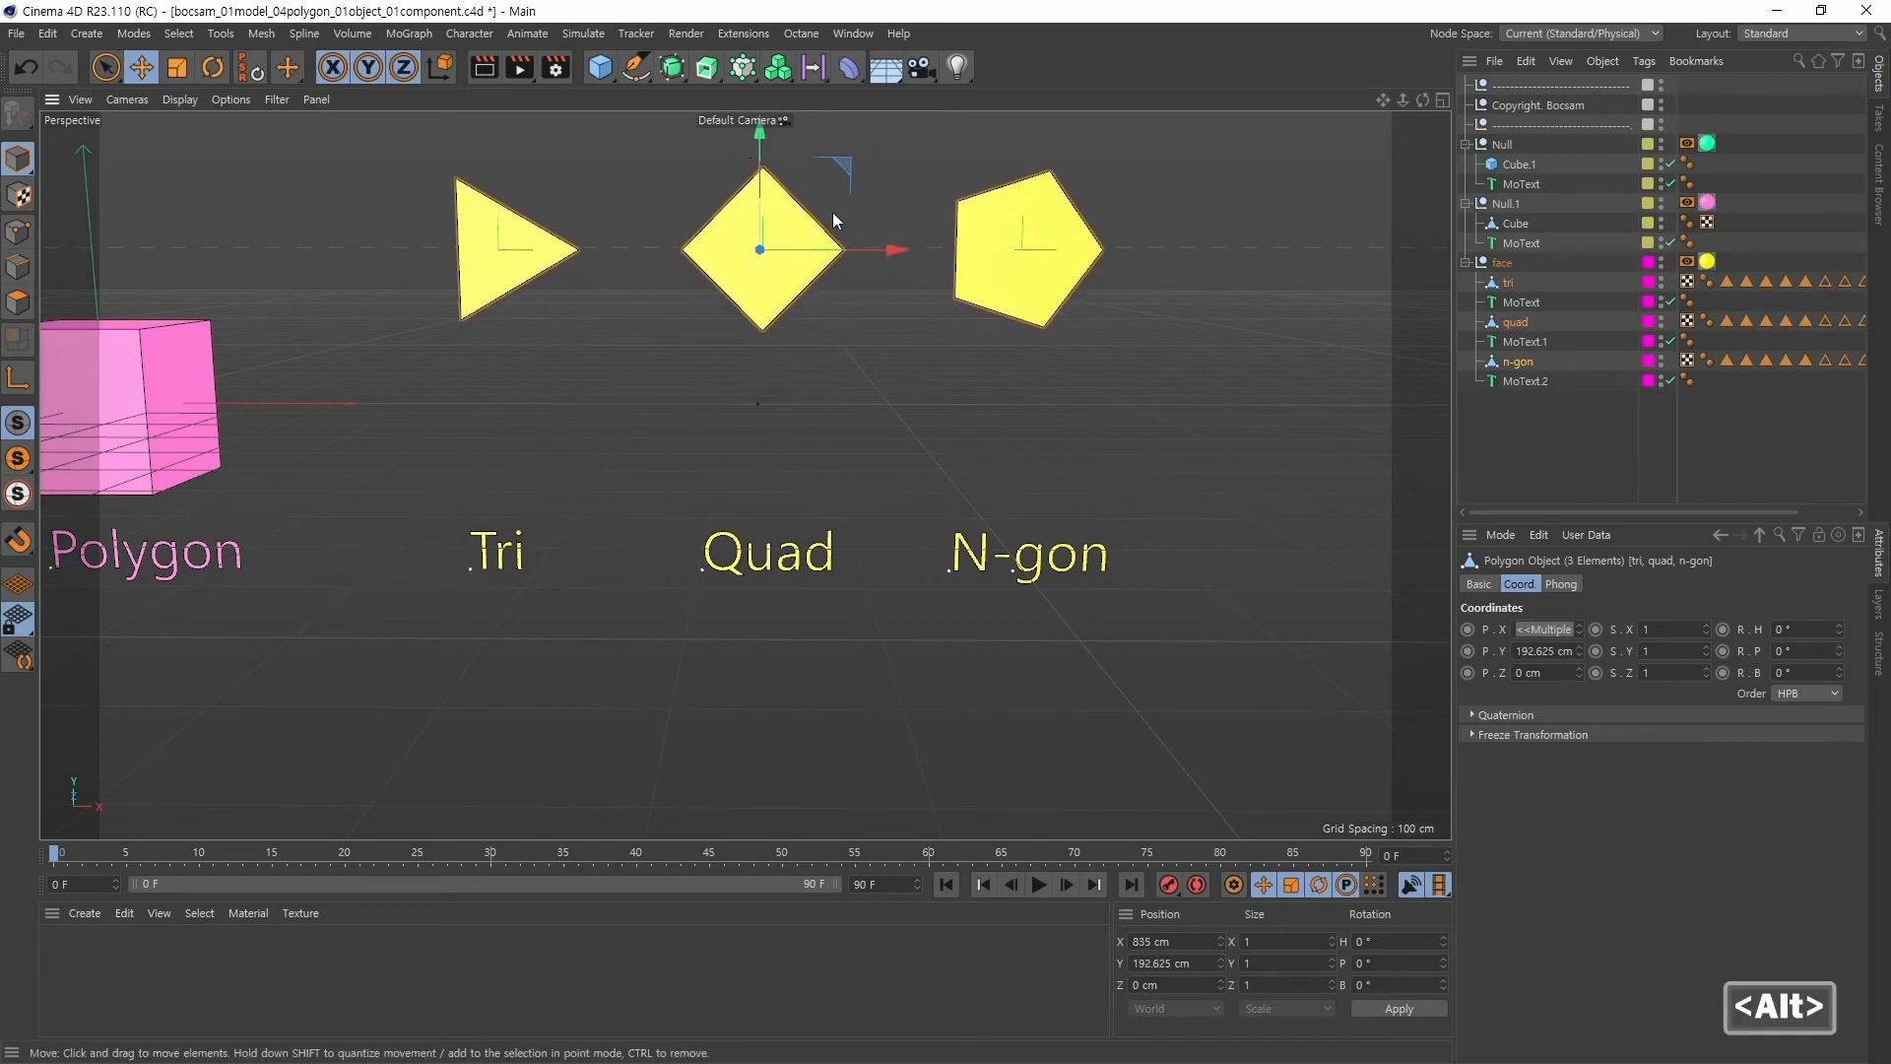
middle_click_drag(831, 211, 914, 445, "alt")
left_click_drag(812, 311, 820, 300)
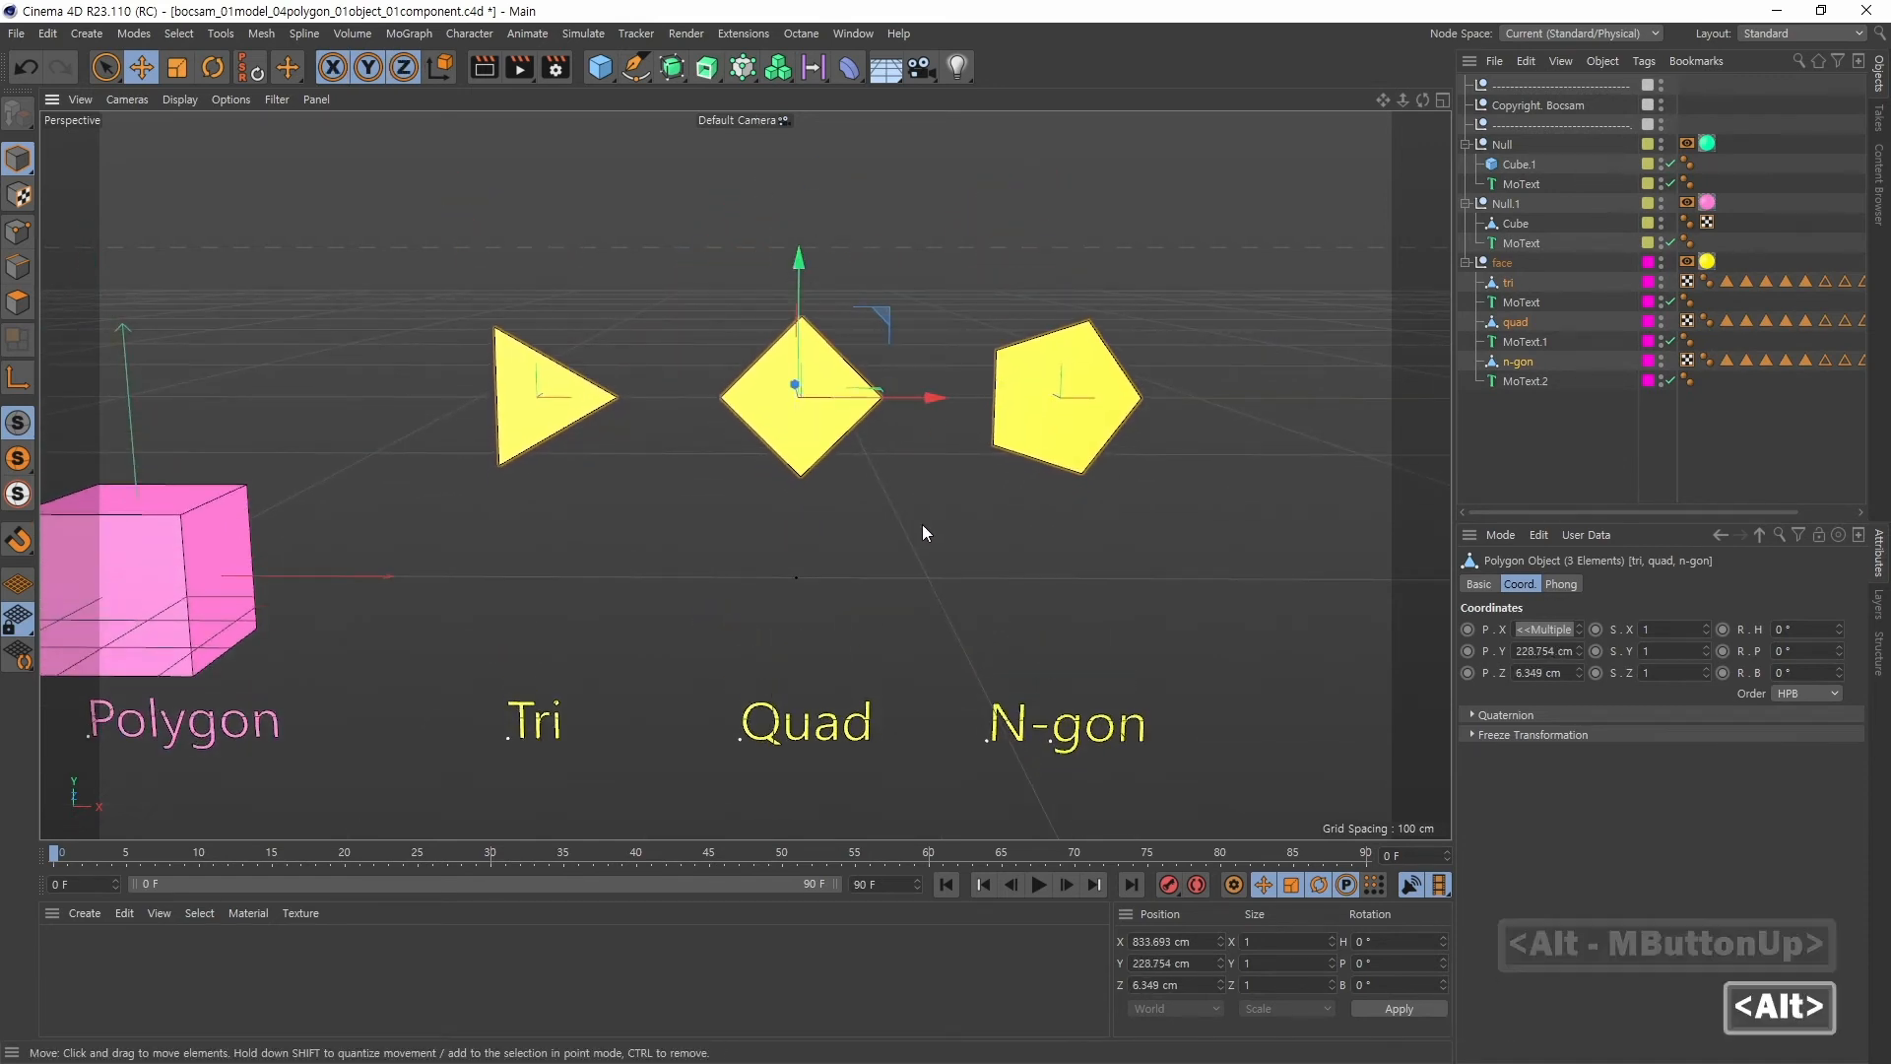
Hide the workplane grid in the perspective viewport
left_click_drag(922, 524, 860, 592, "alt")
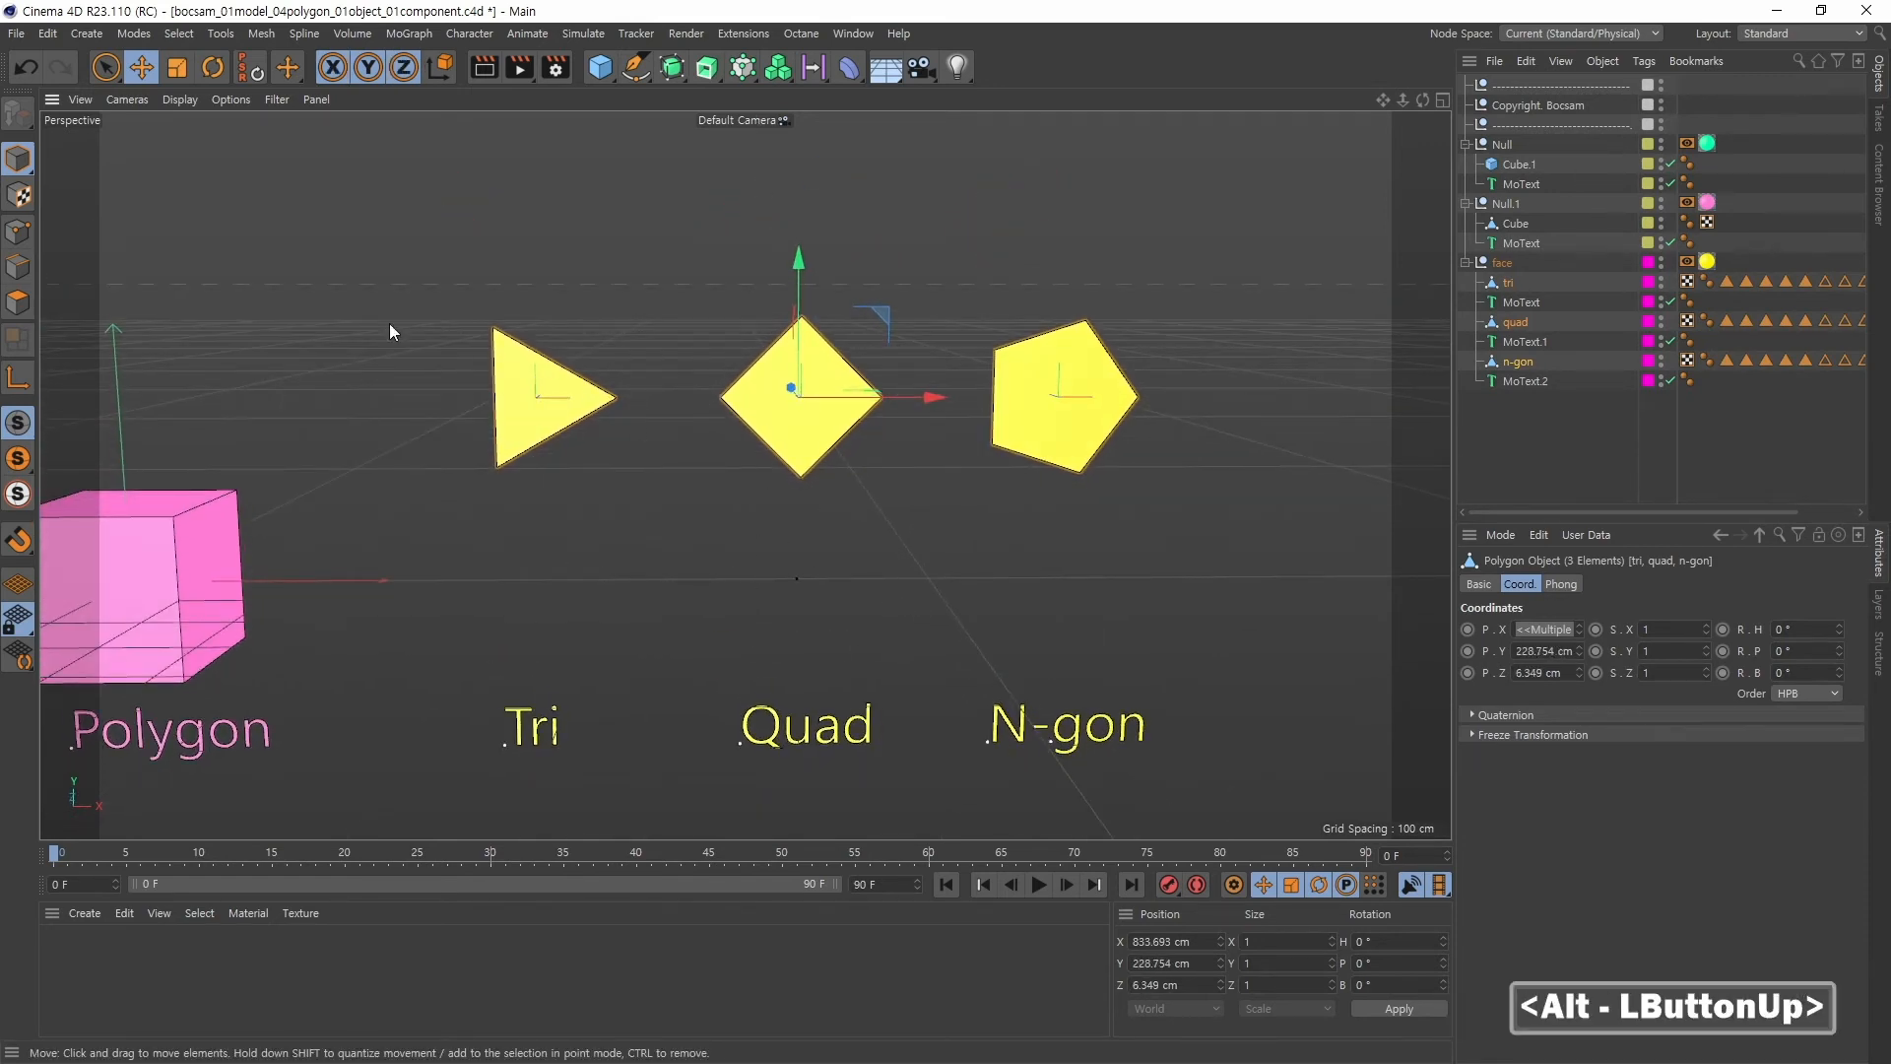
left_click(181, 100)
mouse_move(276, 103)
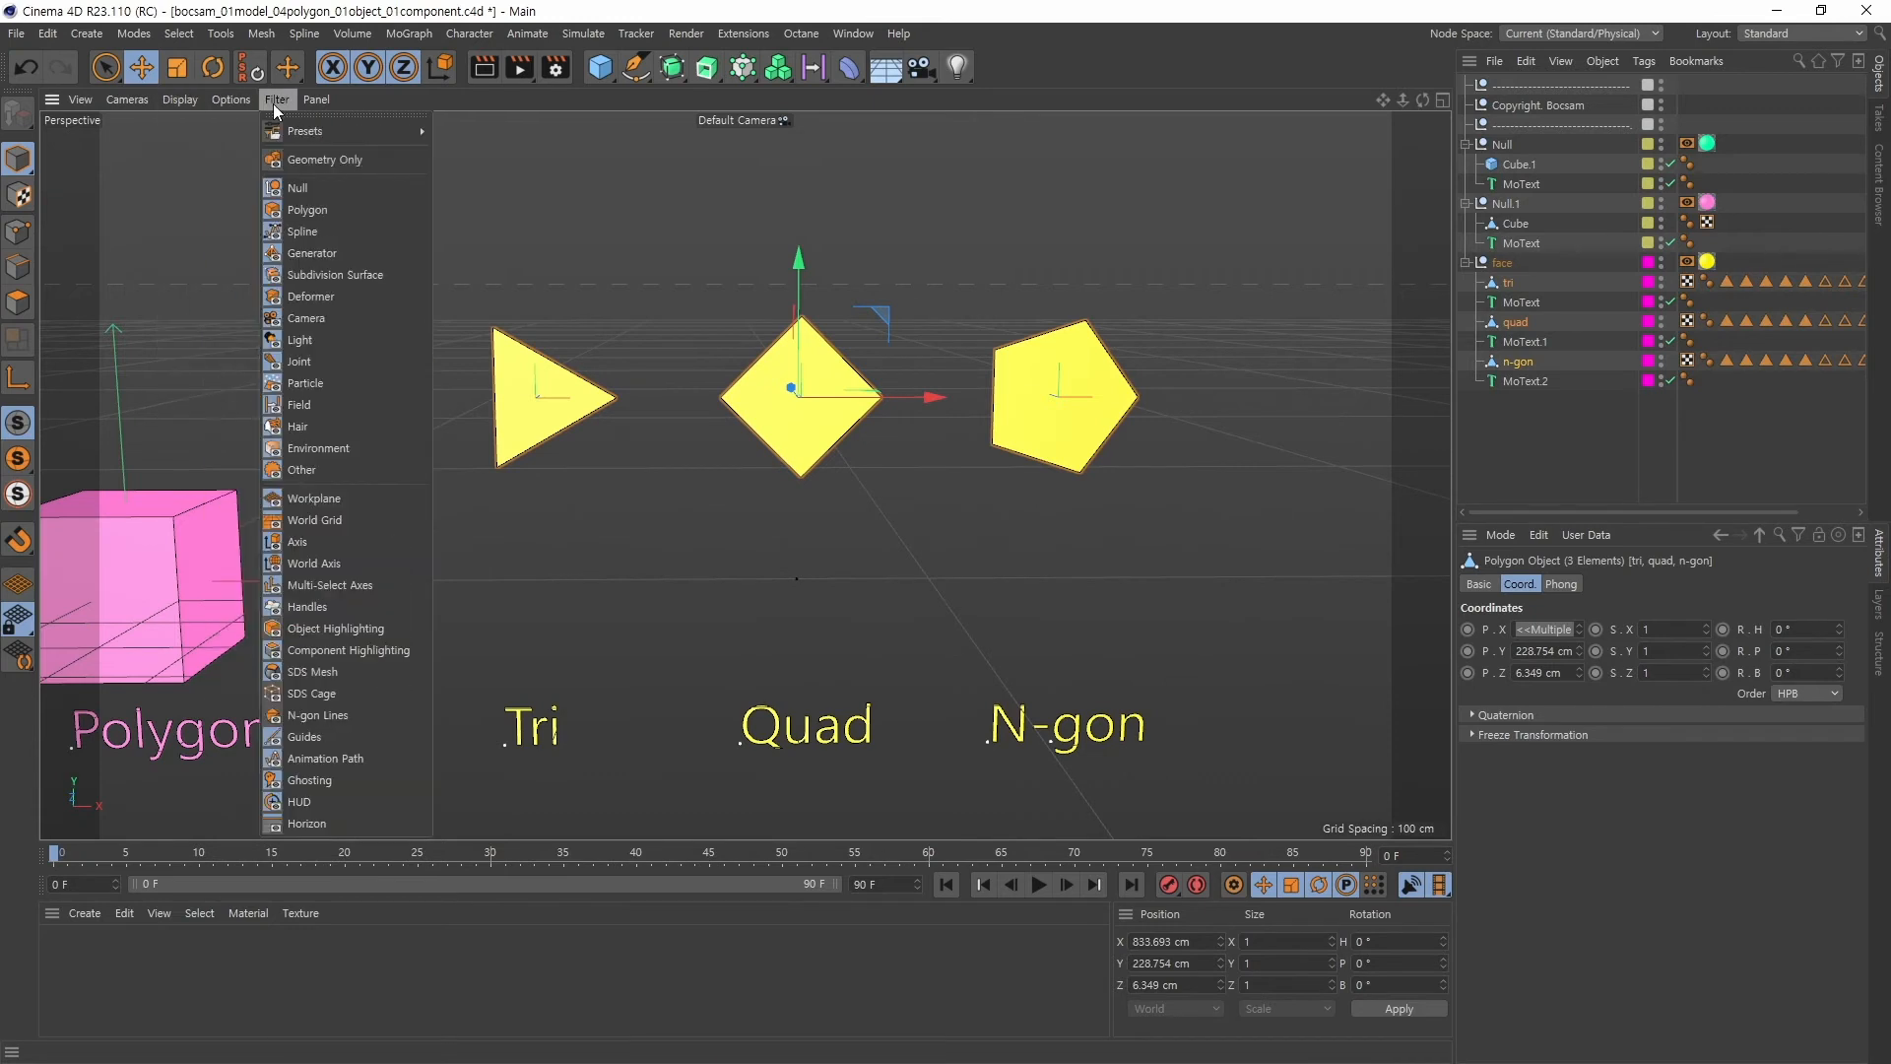
left_click(313, 498)
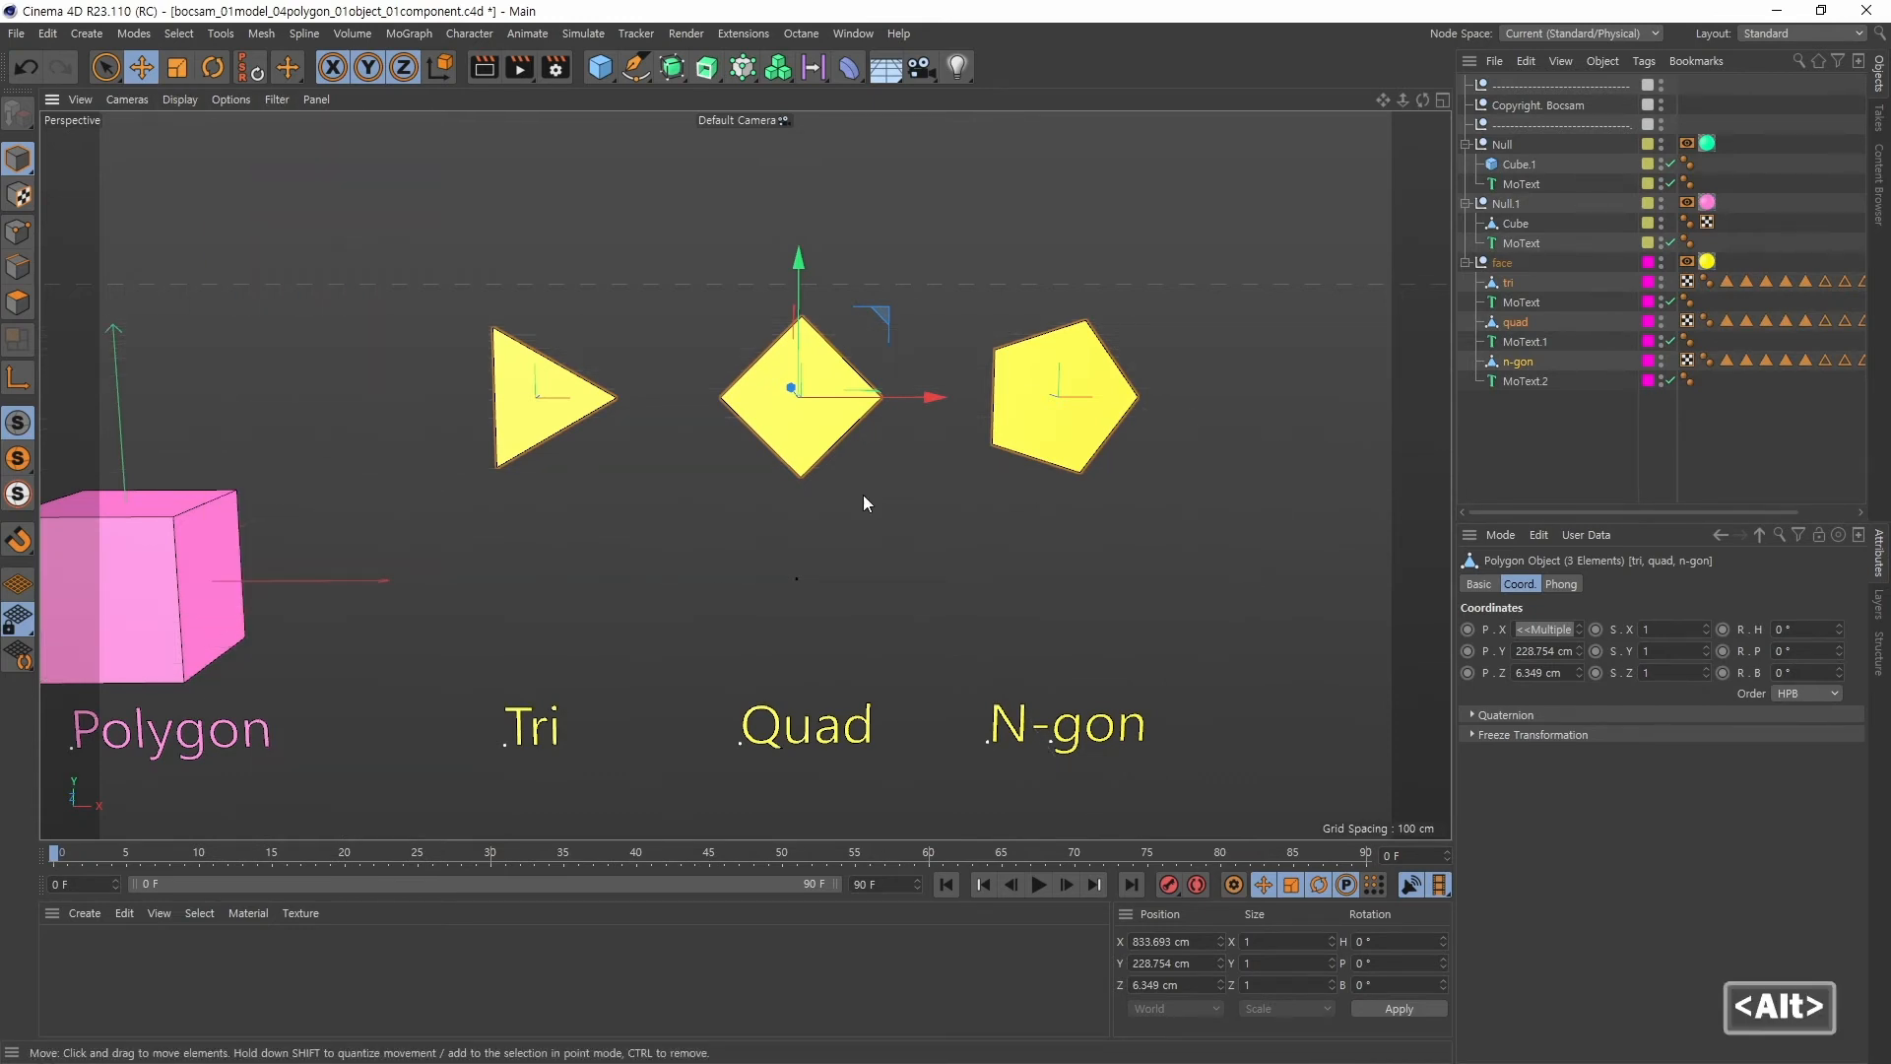
Switch the three selected shapes to polygon editing mode
middle_click_drag(713, 459, 698, 489, "alt")
left_click_drag(731, 529, 737, 564, "alt")
middle_click_drag(854, 540, 811, 542, "alt")
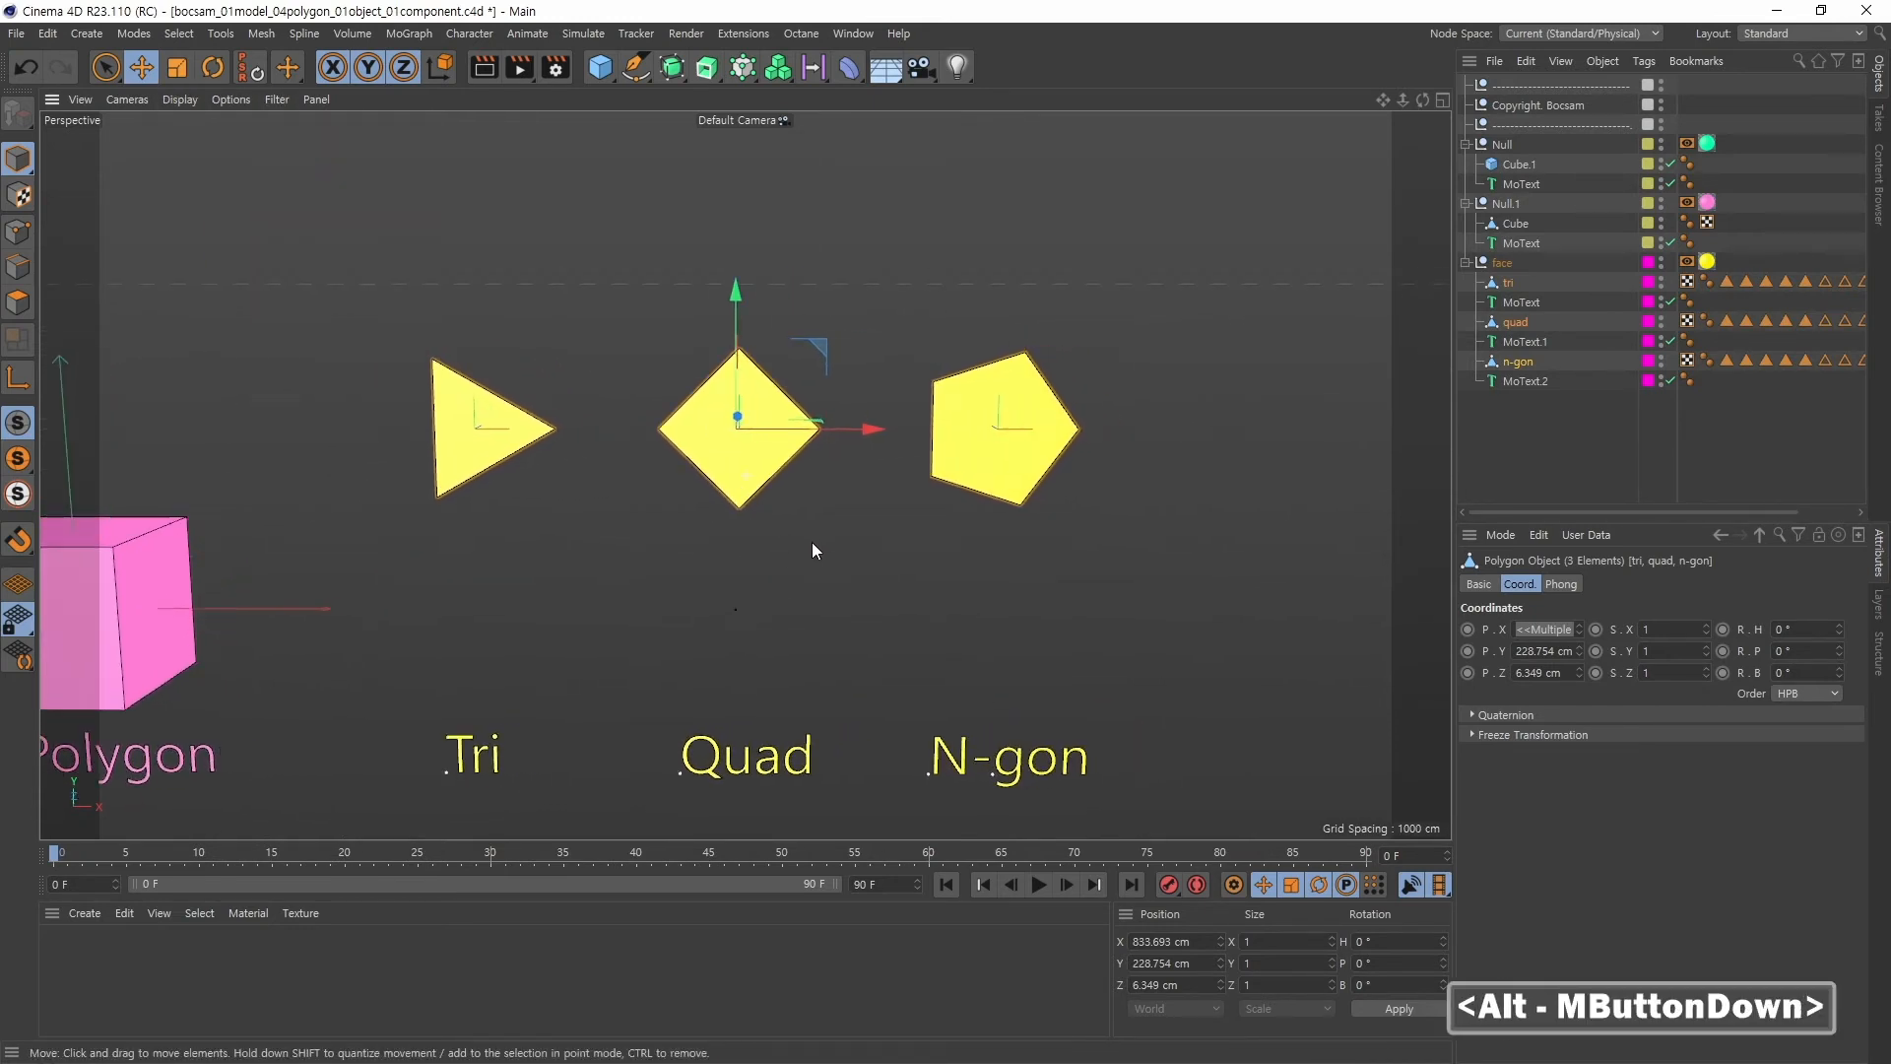
left_click(18, 275)
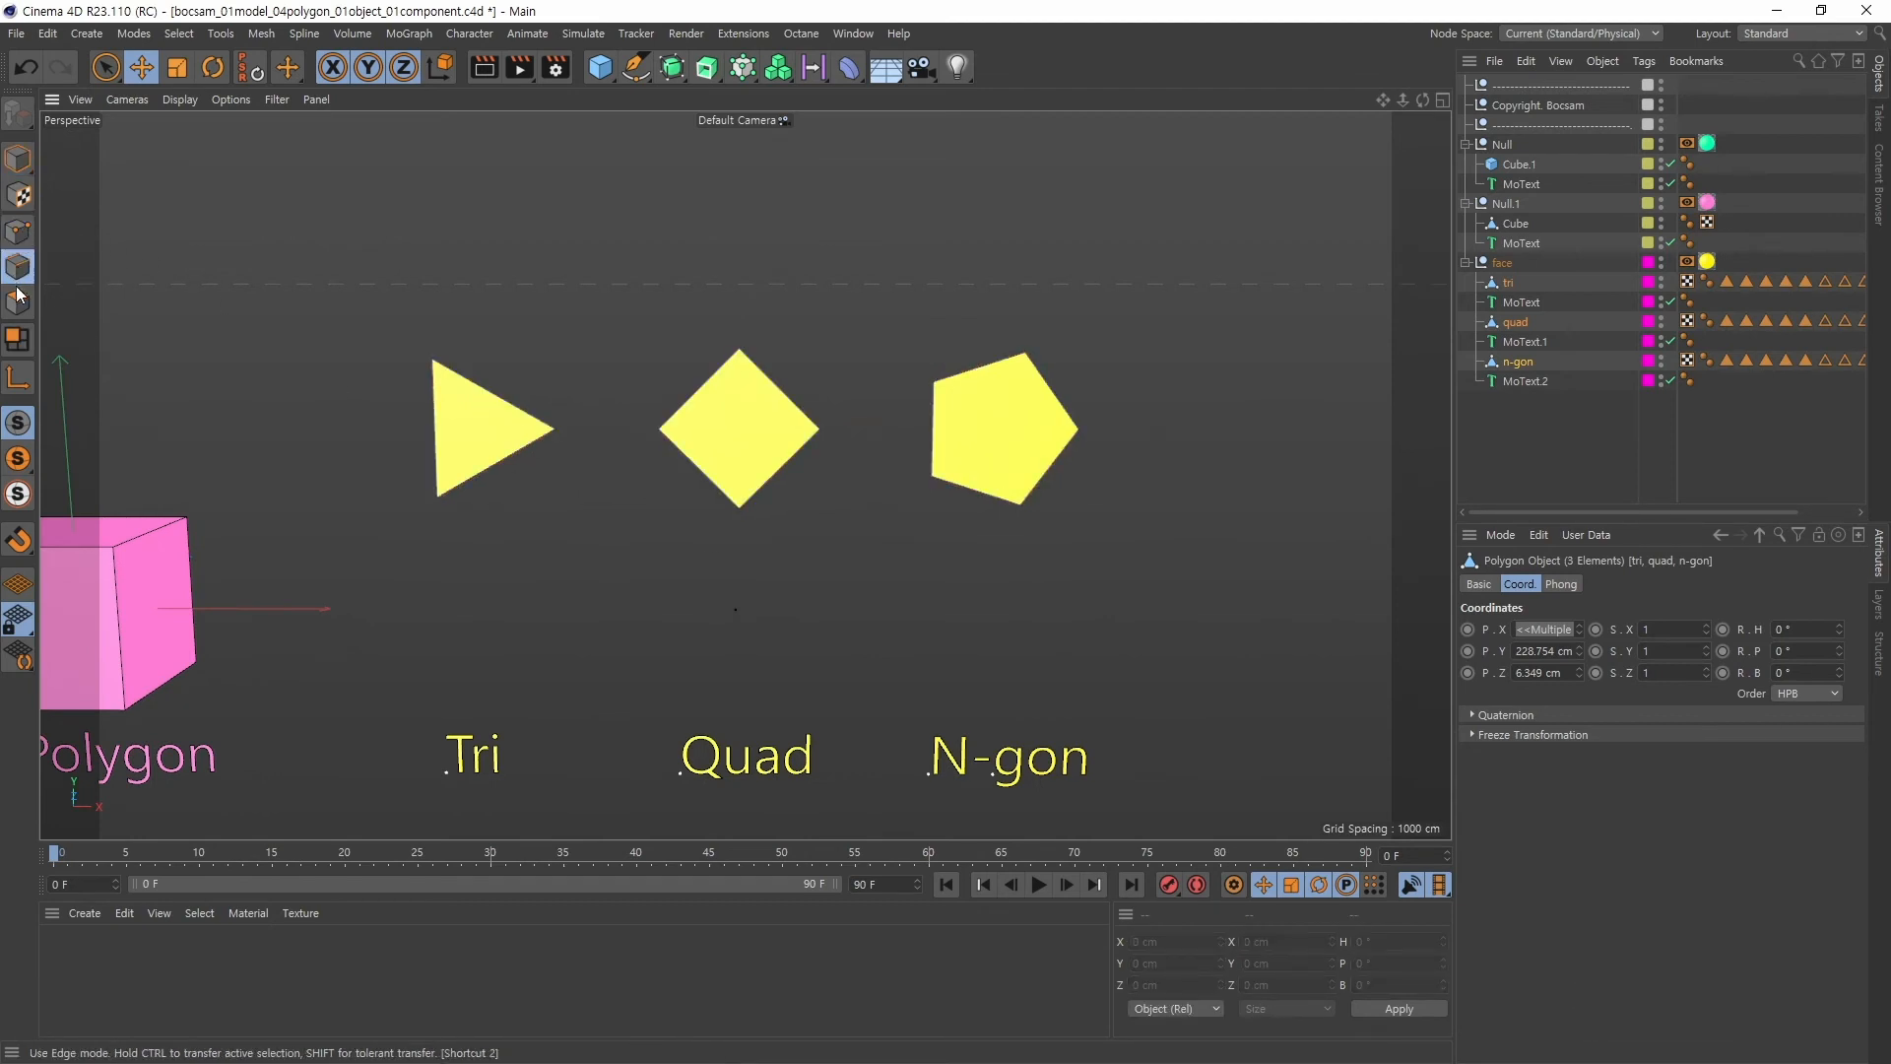
left_click(17, 296)
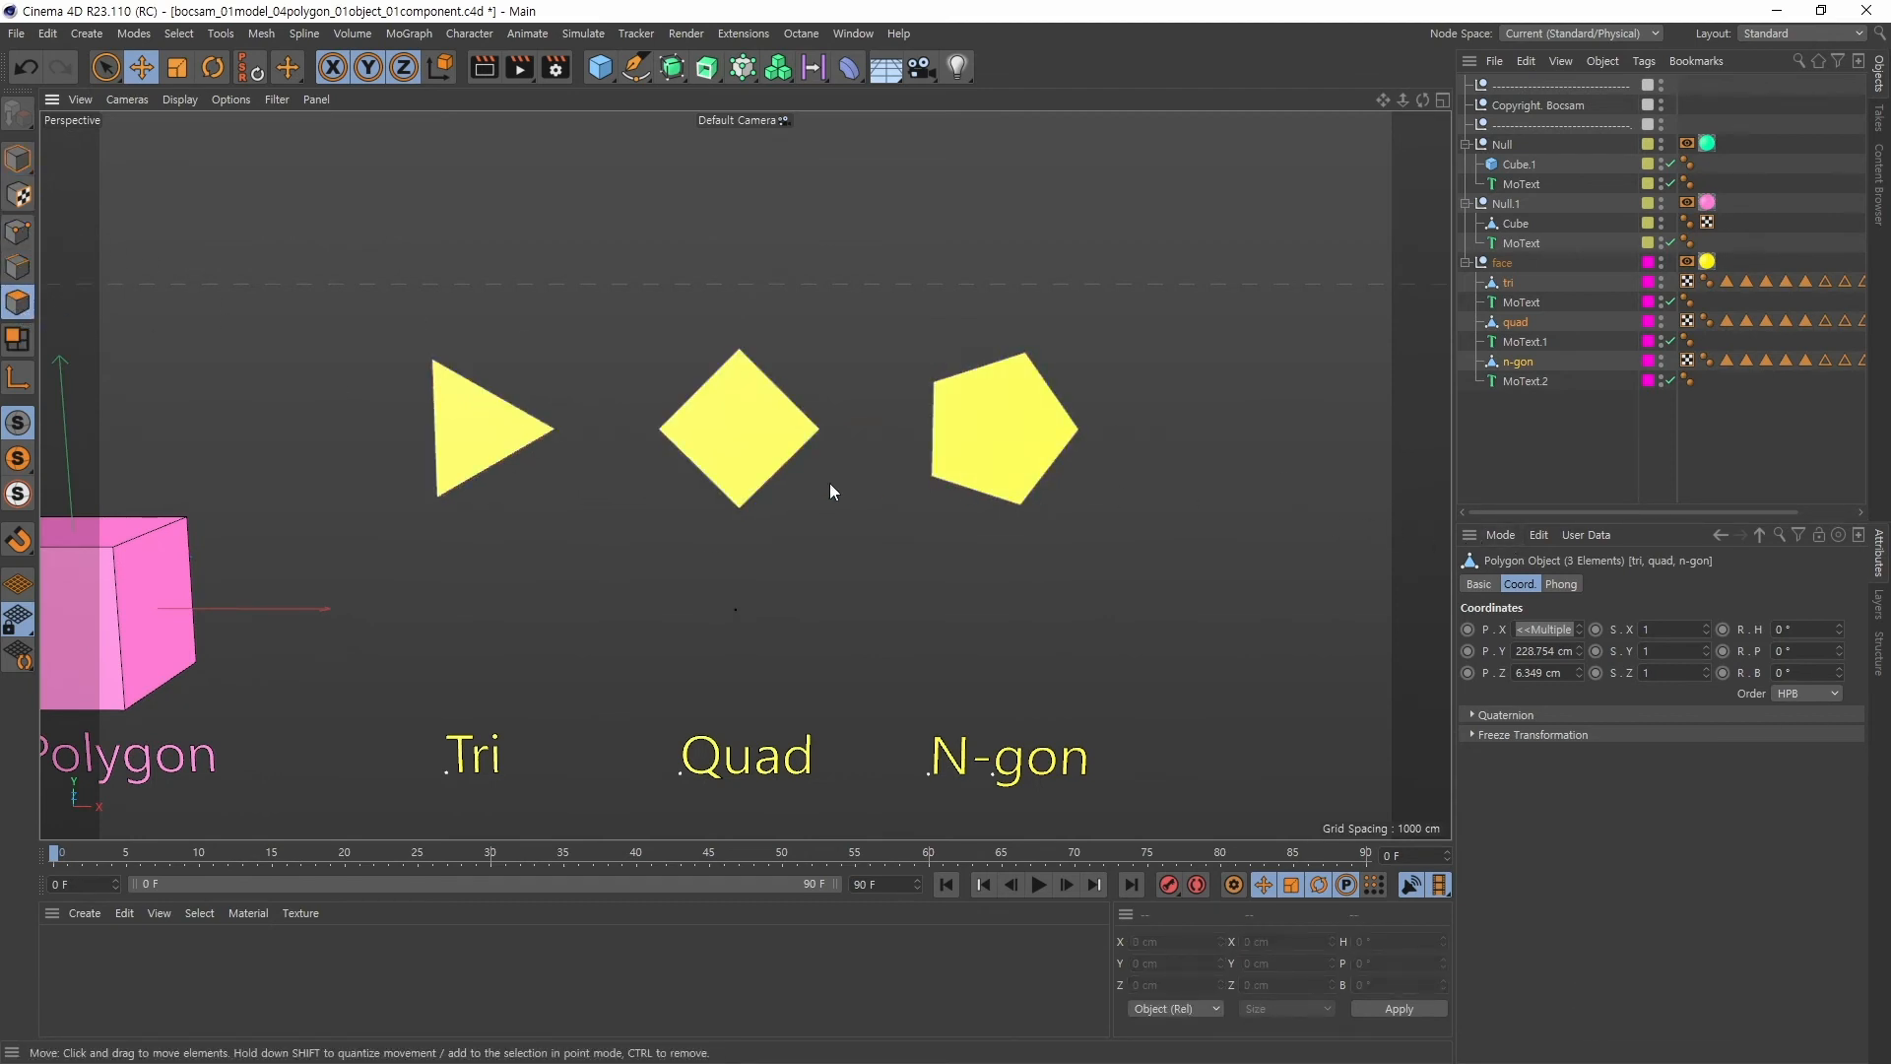
Select the tri, quad and n-gon faces one after another and compare them from several angles
left_click(487, 448)
left_click_drag(575, 493, 445, 351, "alt")
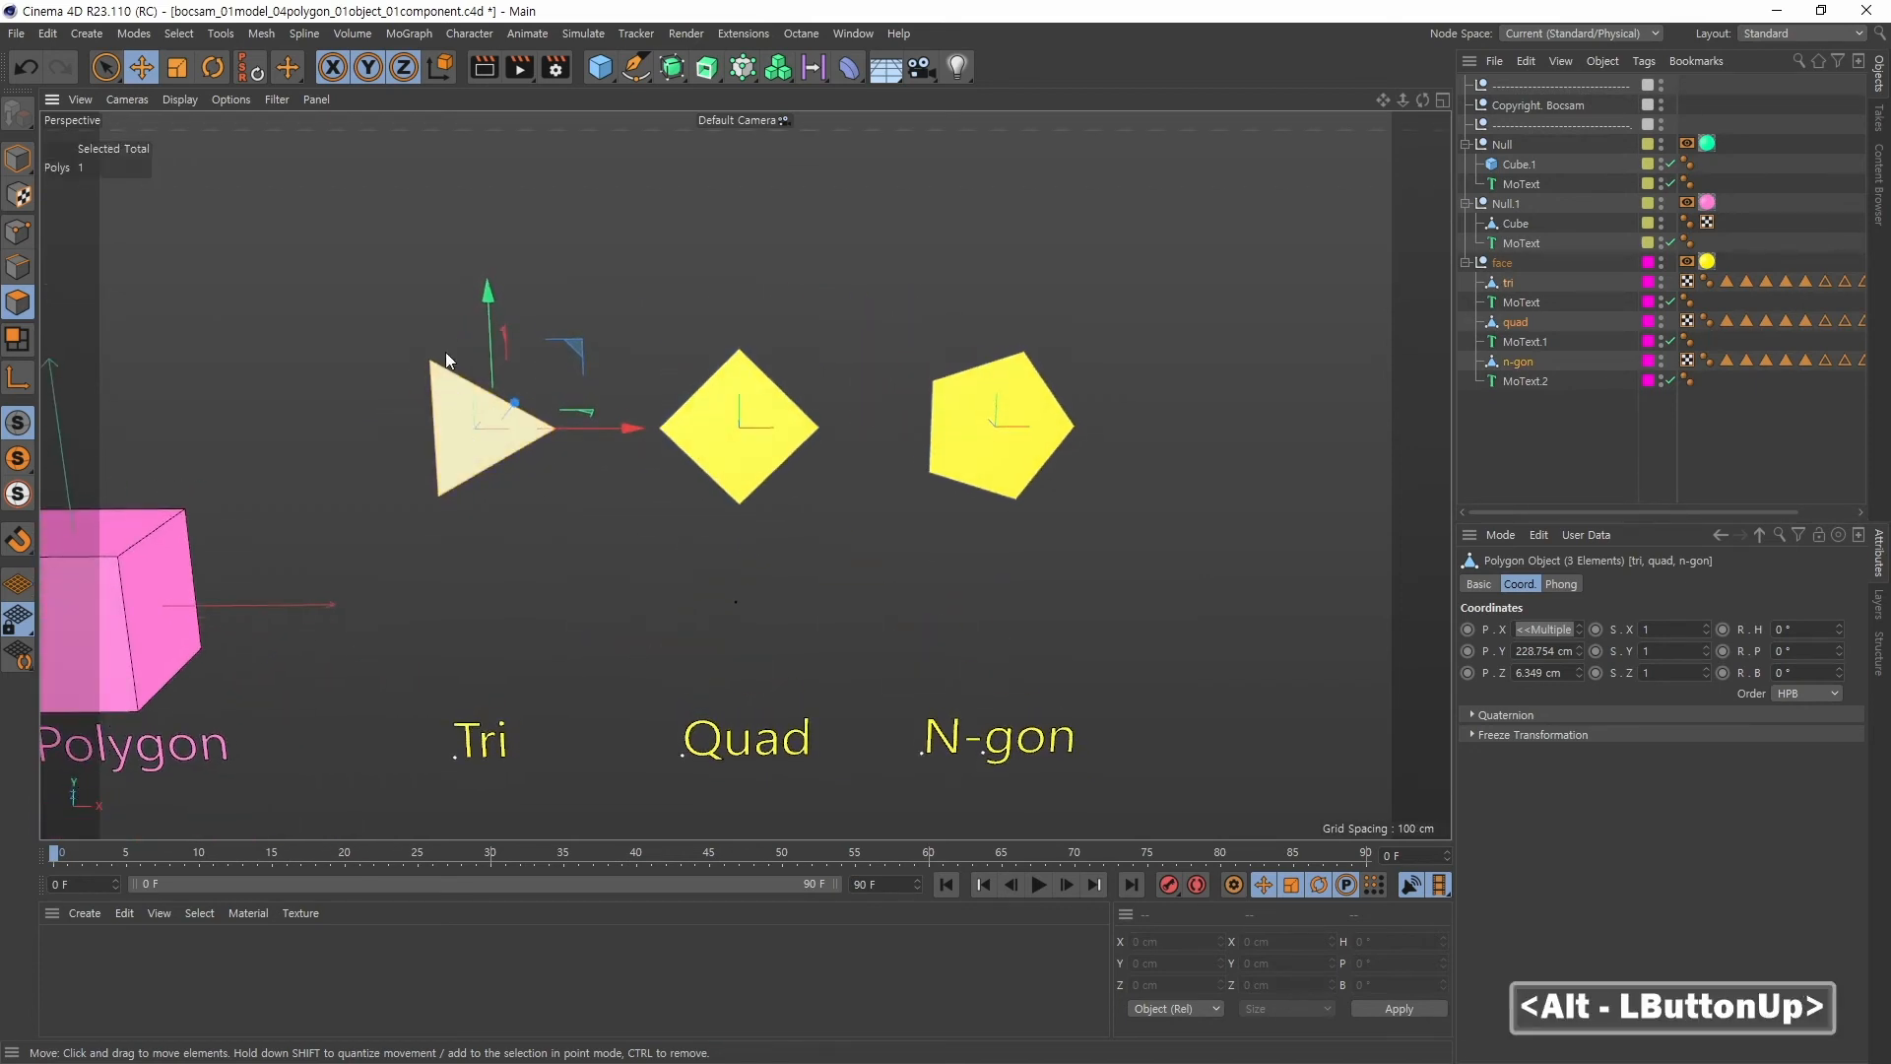
left_click(759, 438)
left_click(1007, 453)
left_click_drag(1062, 495, 516, 453, "alt")
left_click(514, 453)
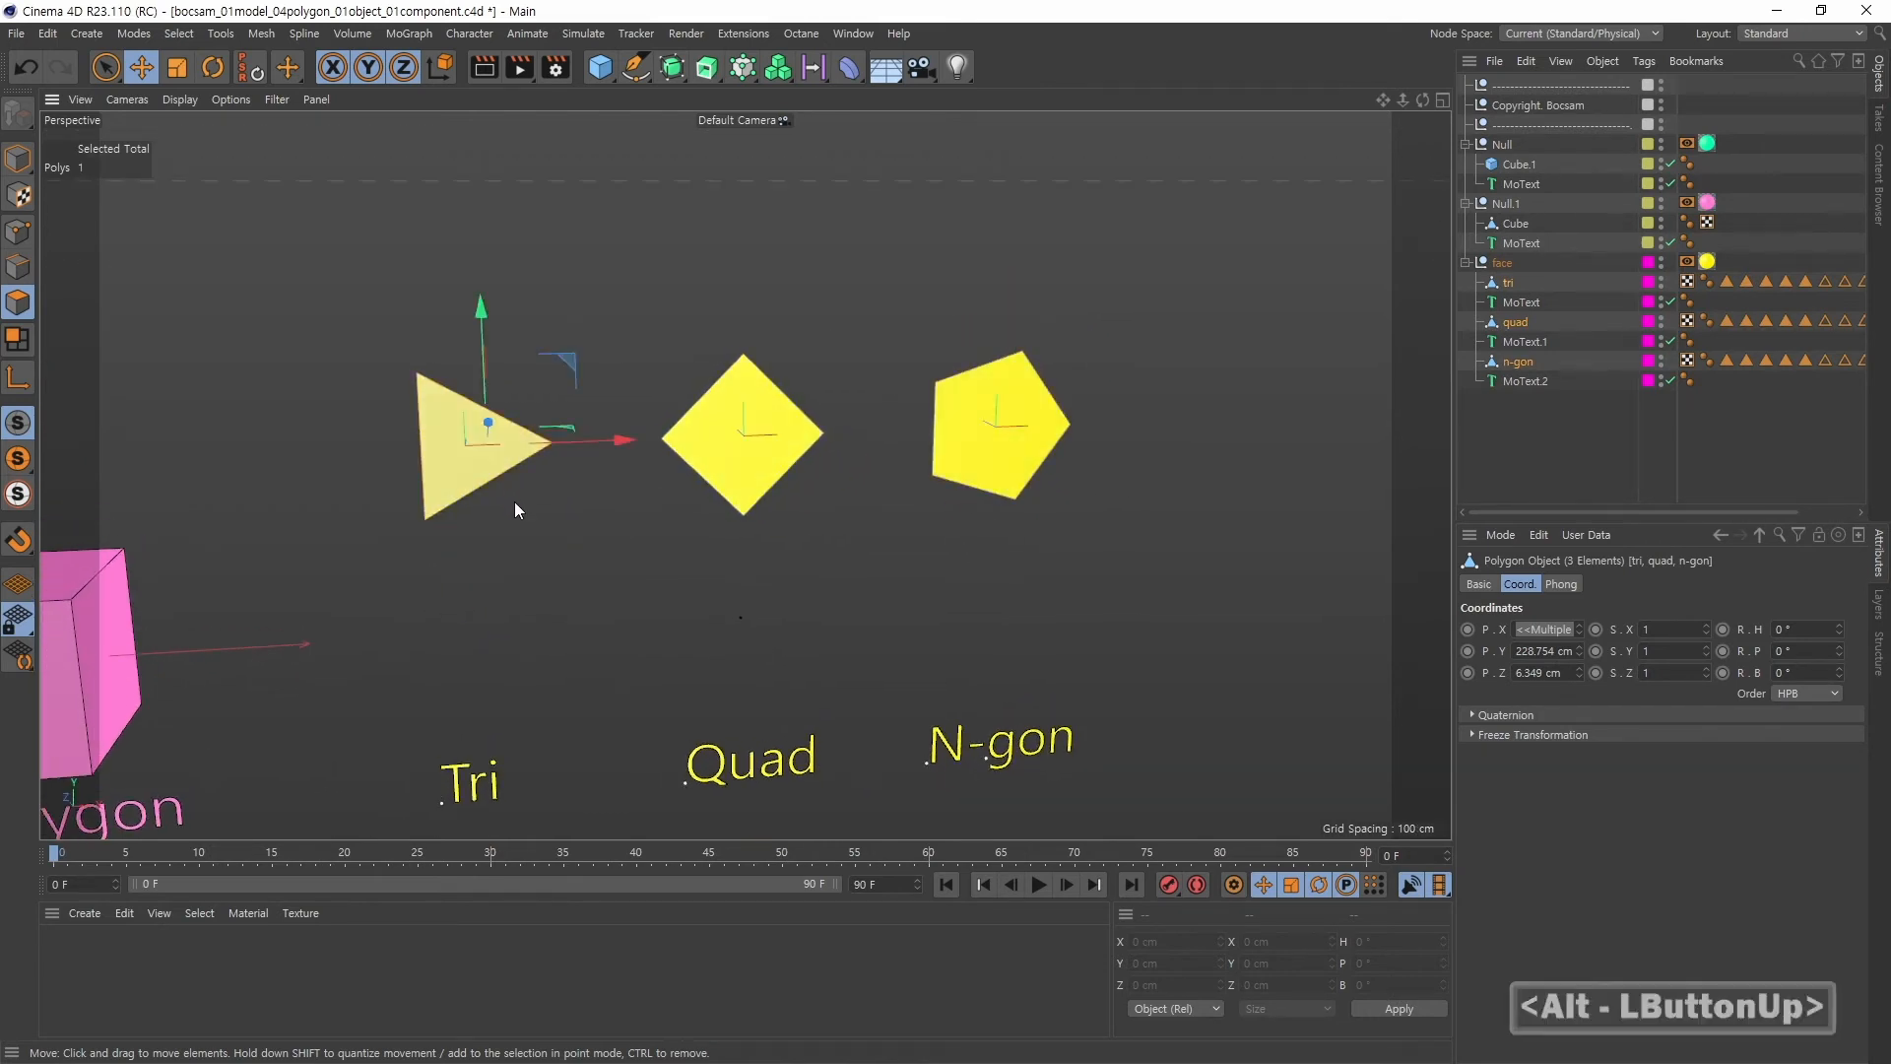
left_click(751, 467)
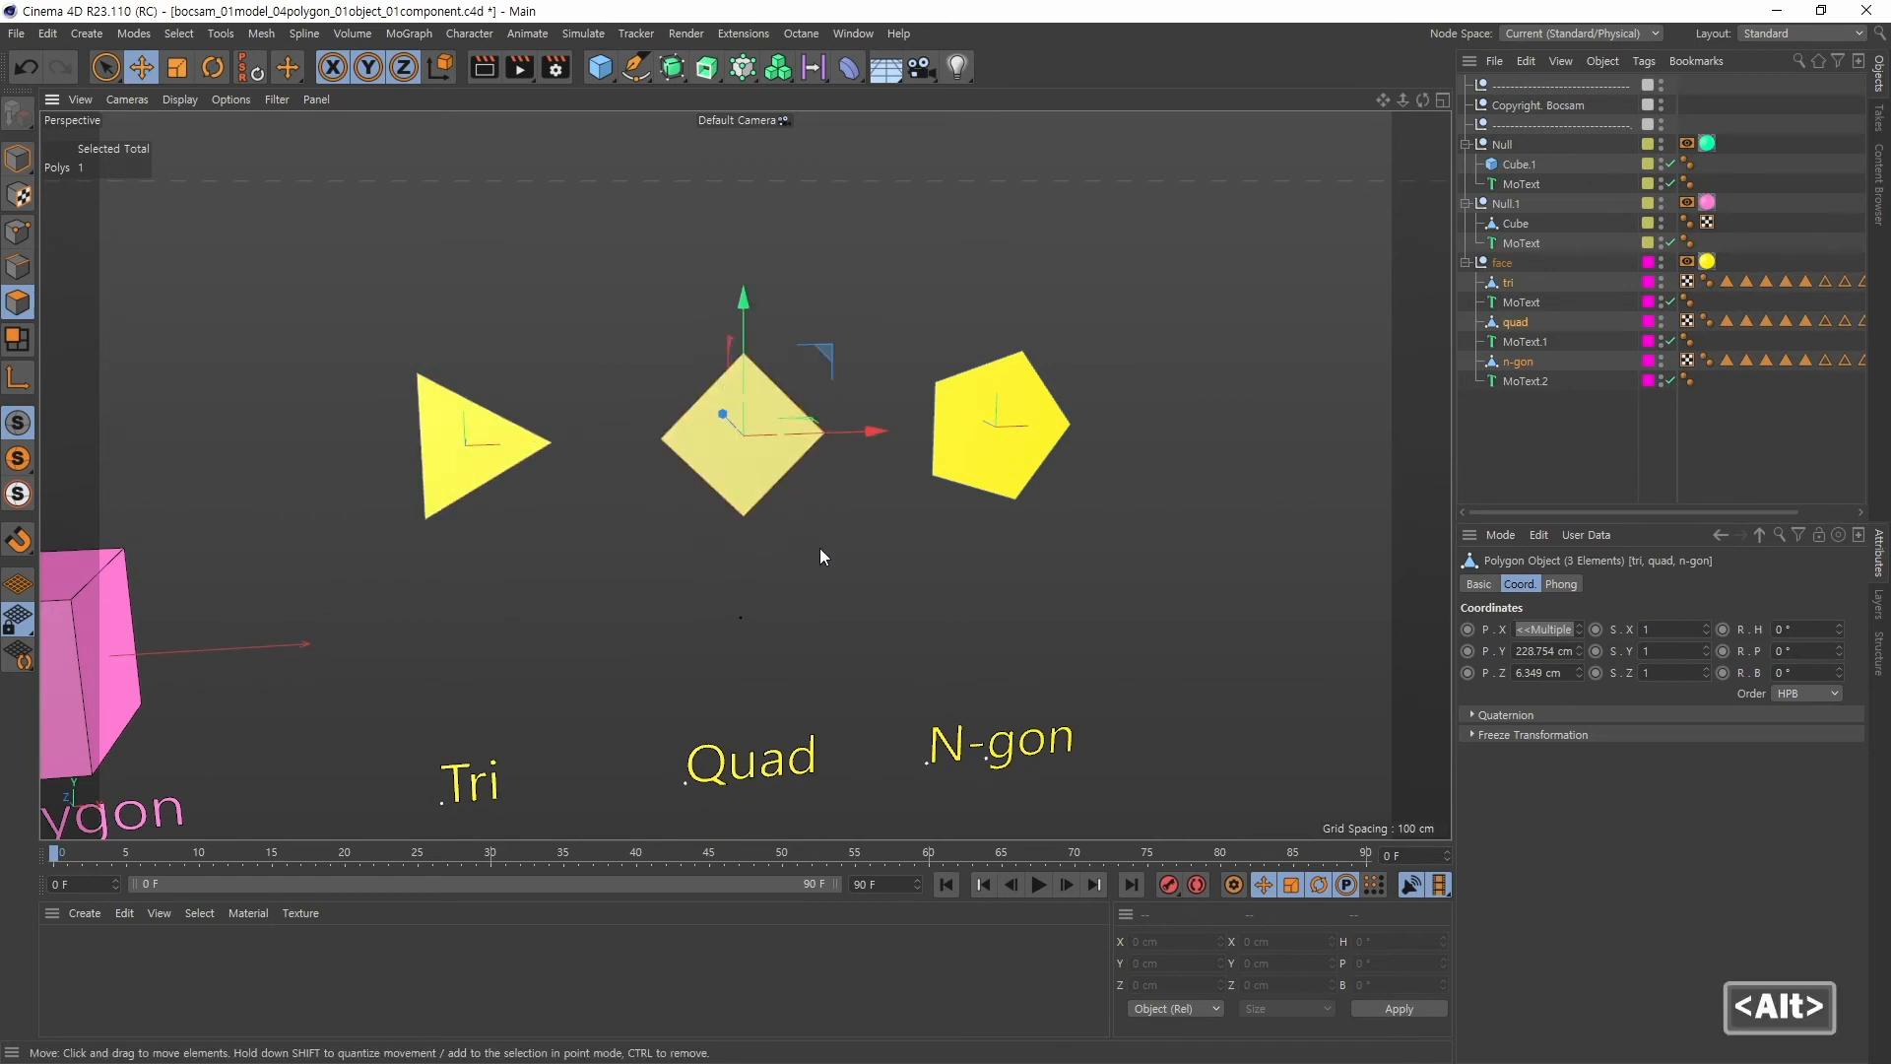
left_click_drag(813, 549, 778, 524, "alt")
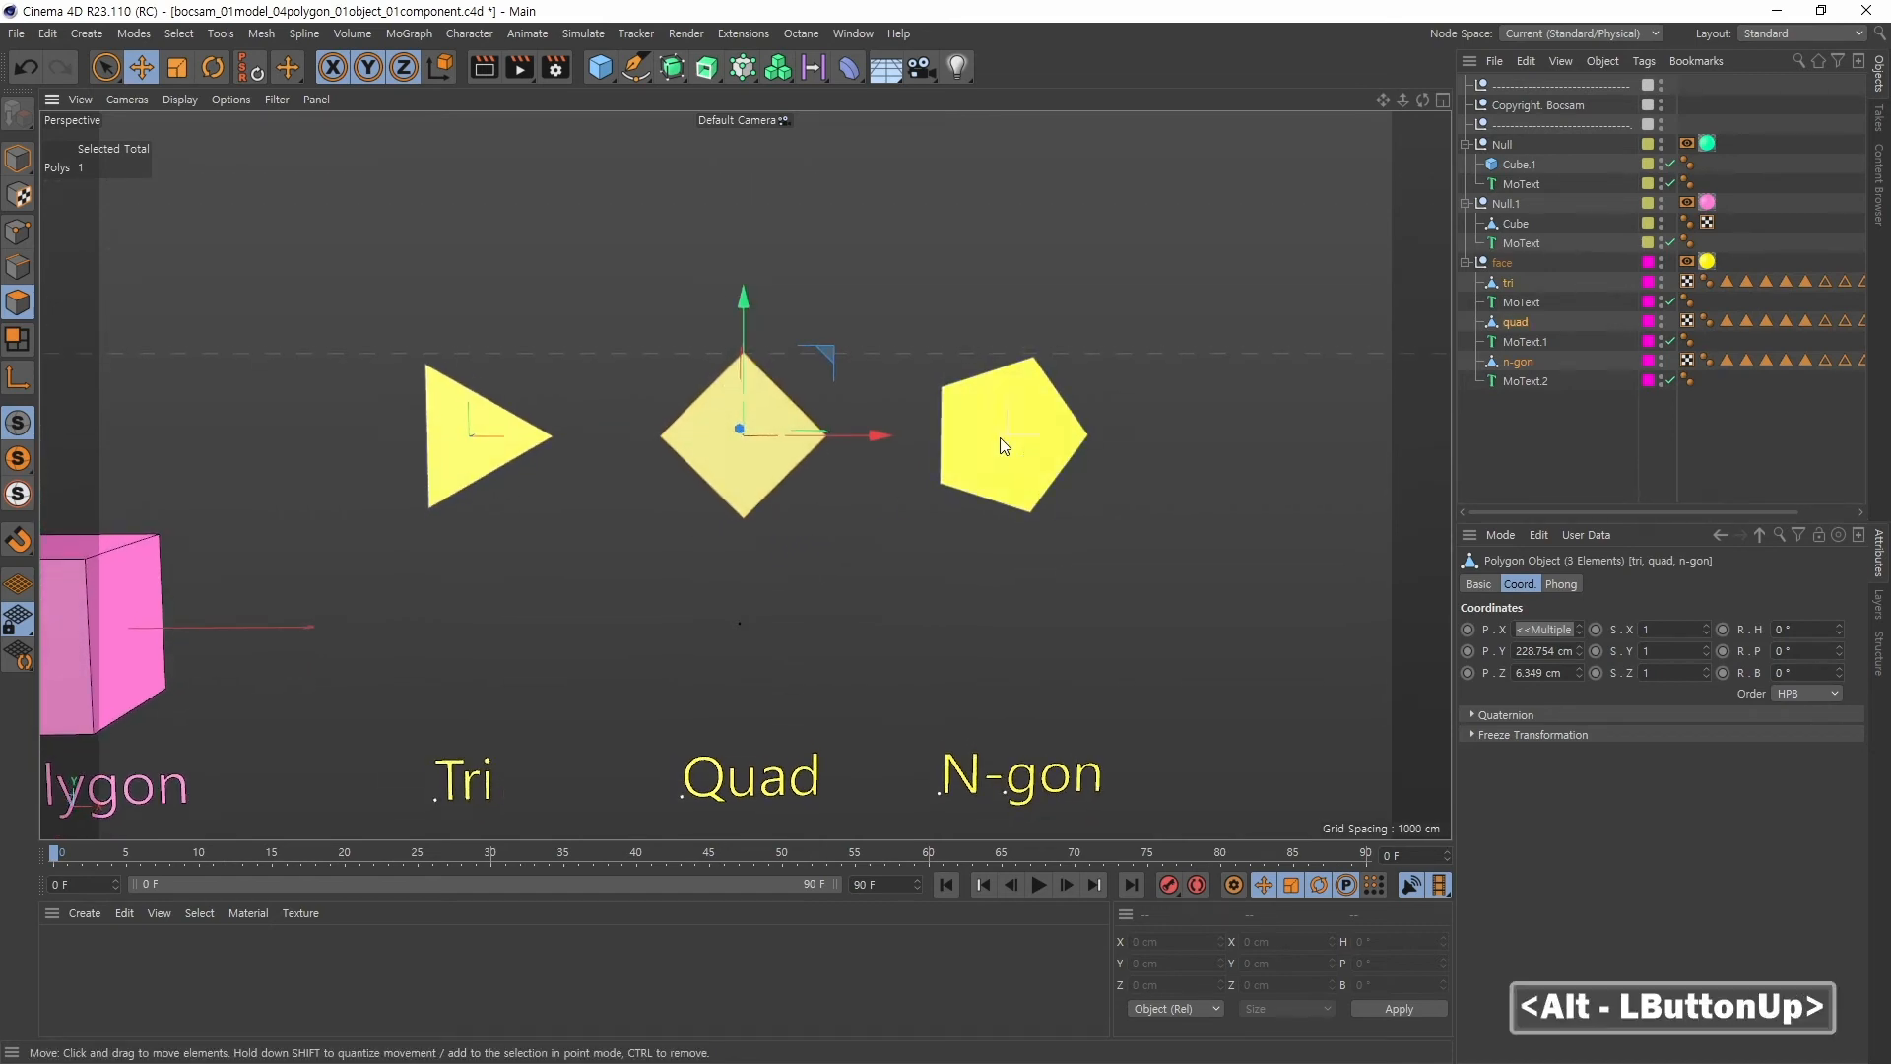
left_click(1030, 460)
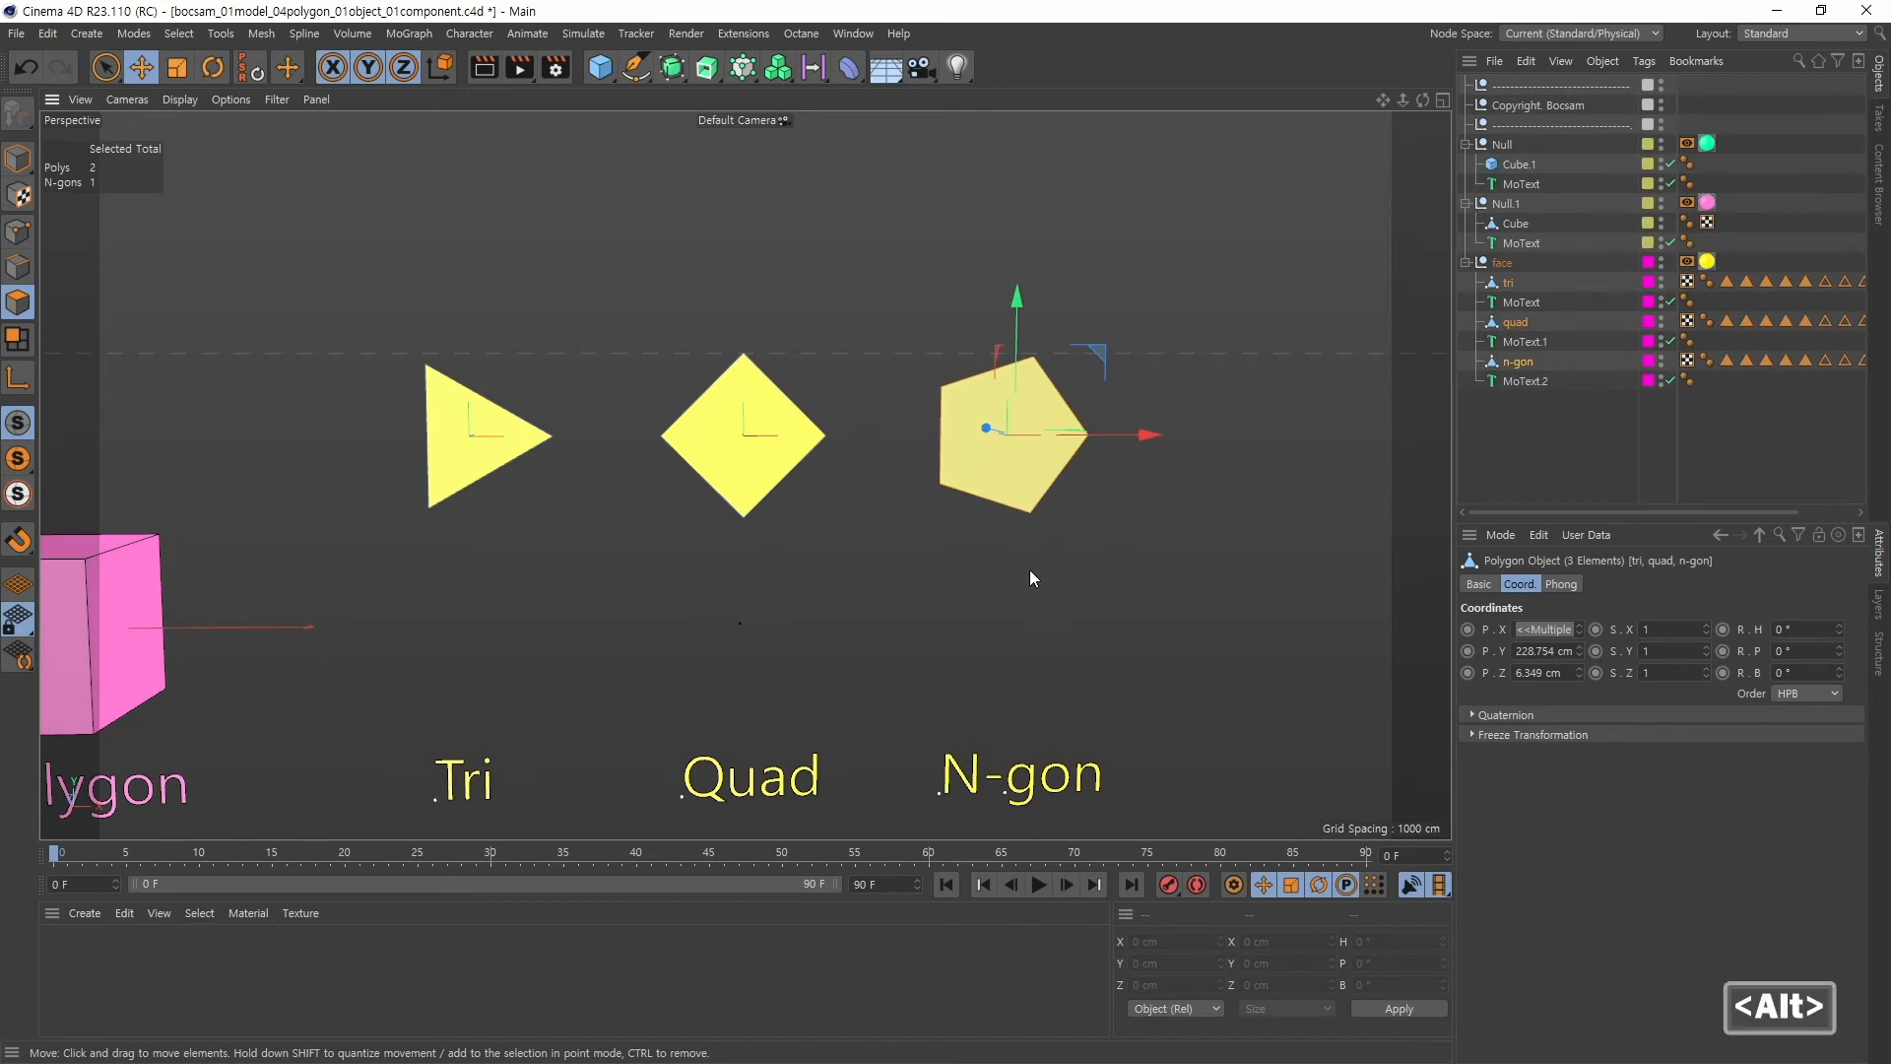
middle_click_drag(1030, 574, 993, 524, "alt")
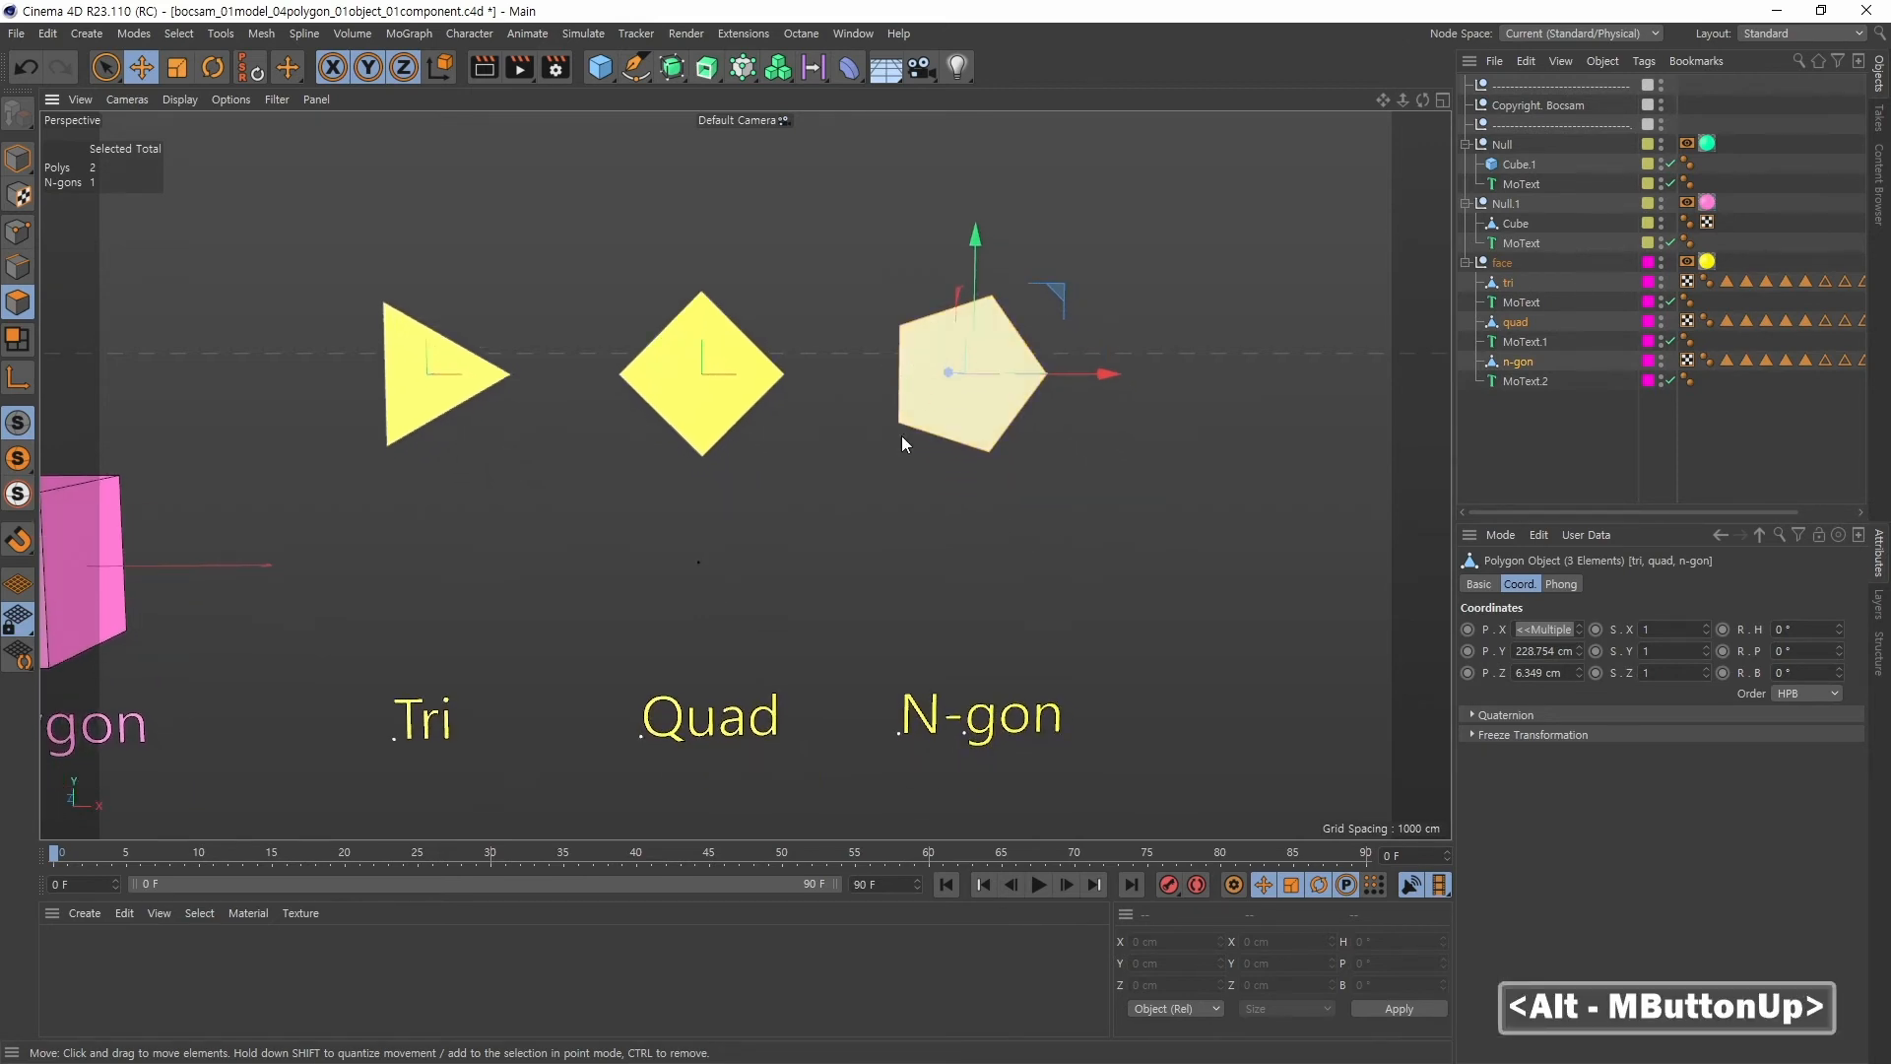
left_click_drag(965, 457, 1025, 457, "alt")
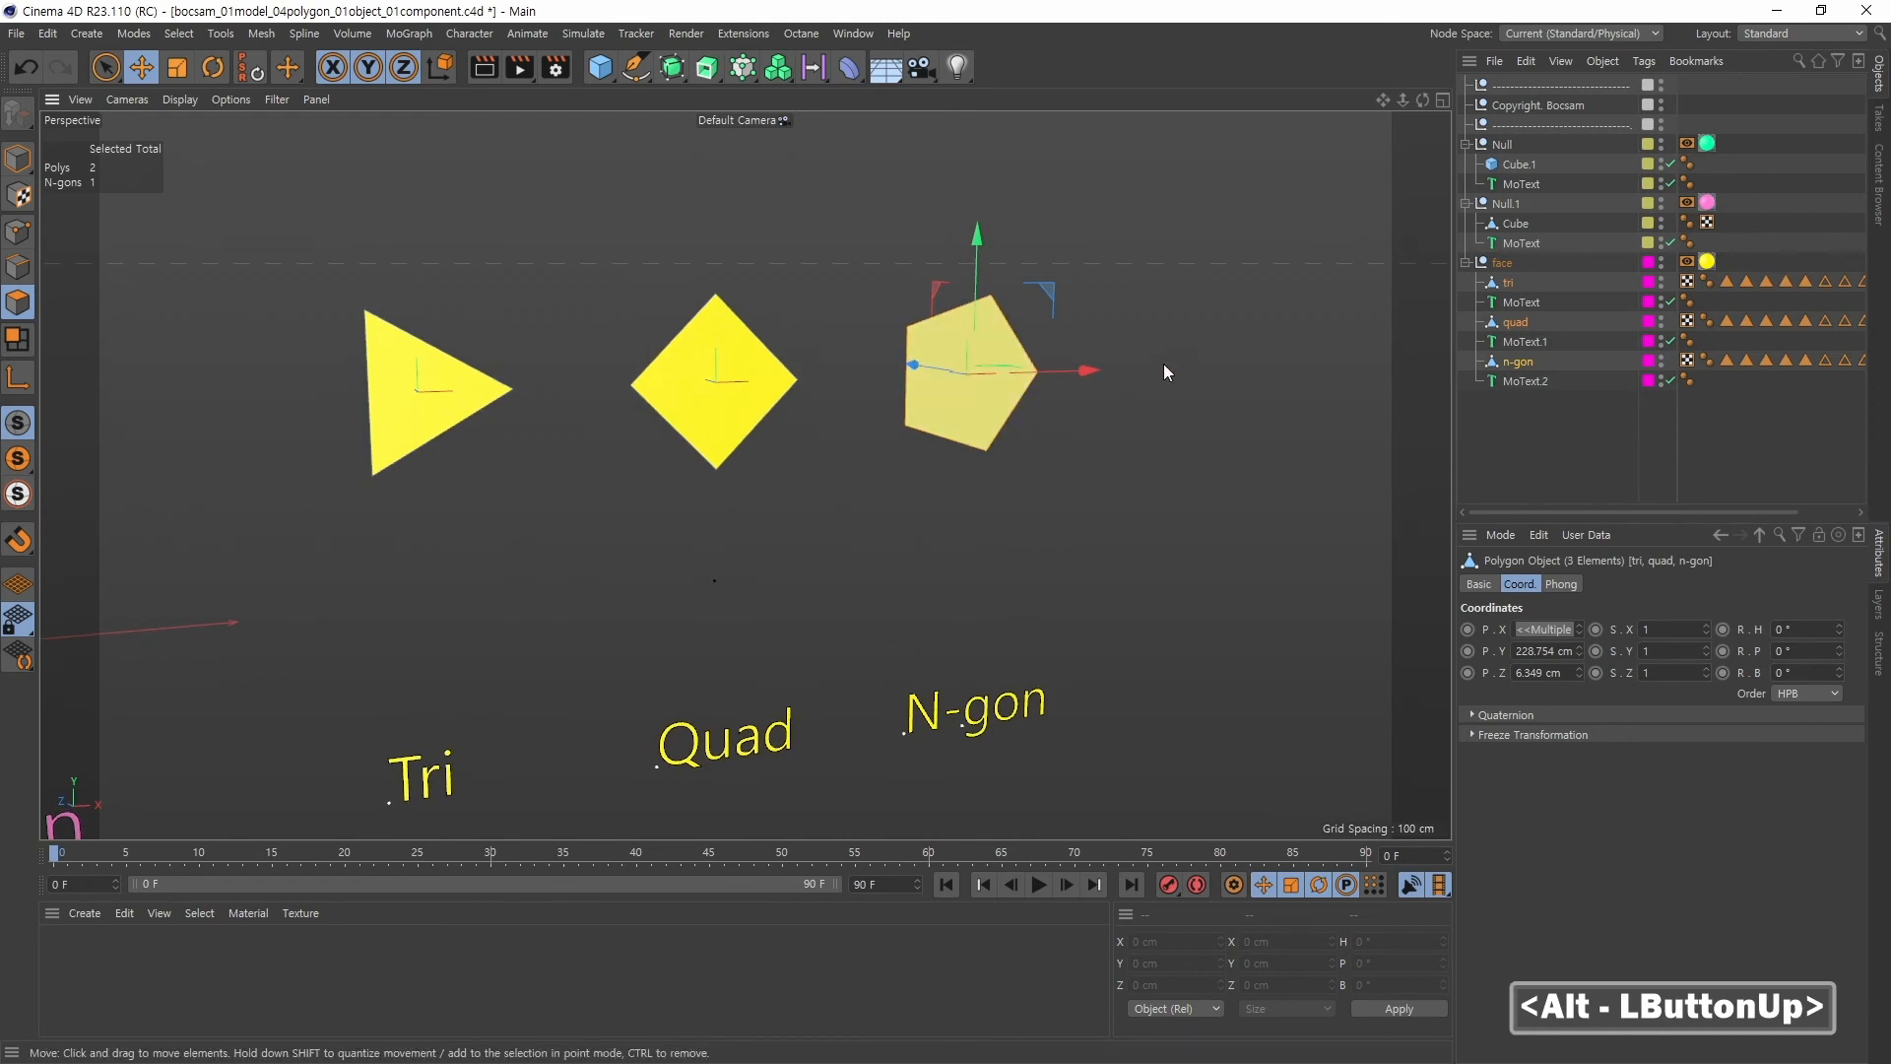
Try a Bevel on the n-gon face with a 35 cm offset and 35 cm extrusion
right_click(1144, 339)
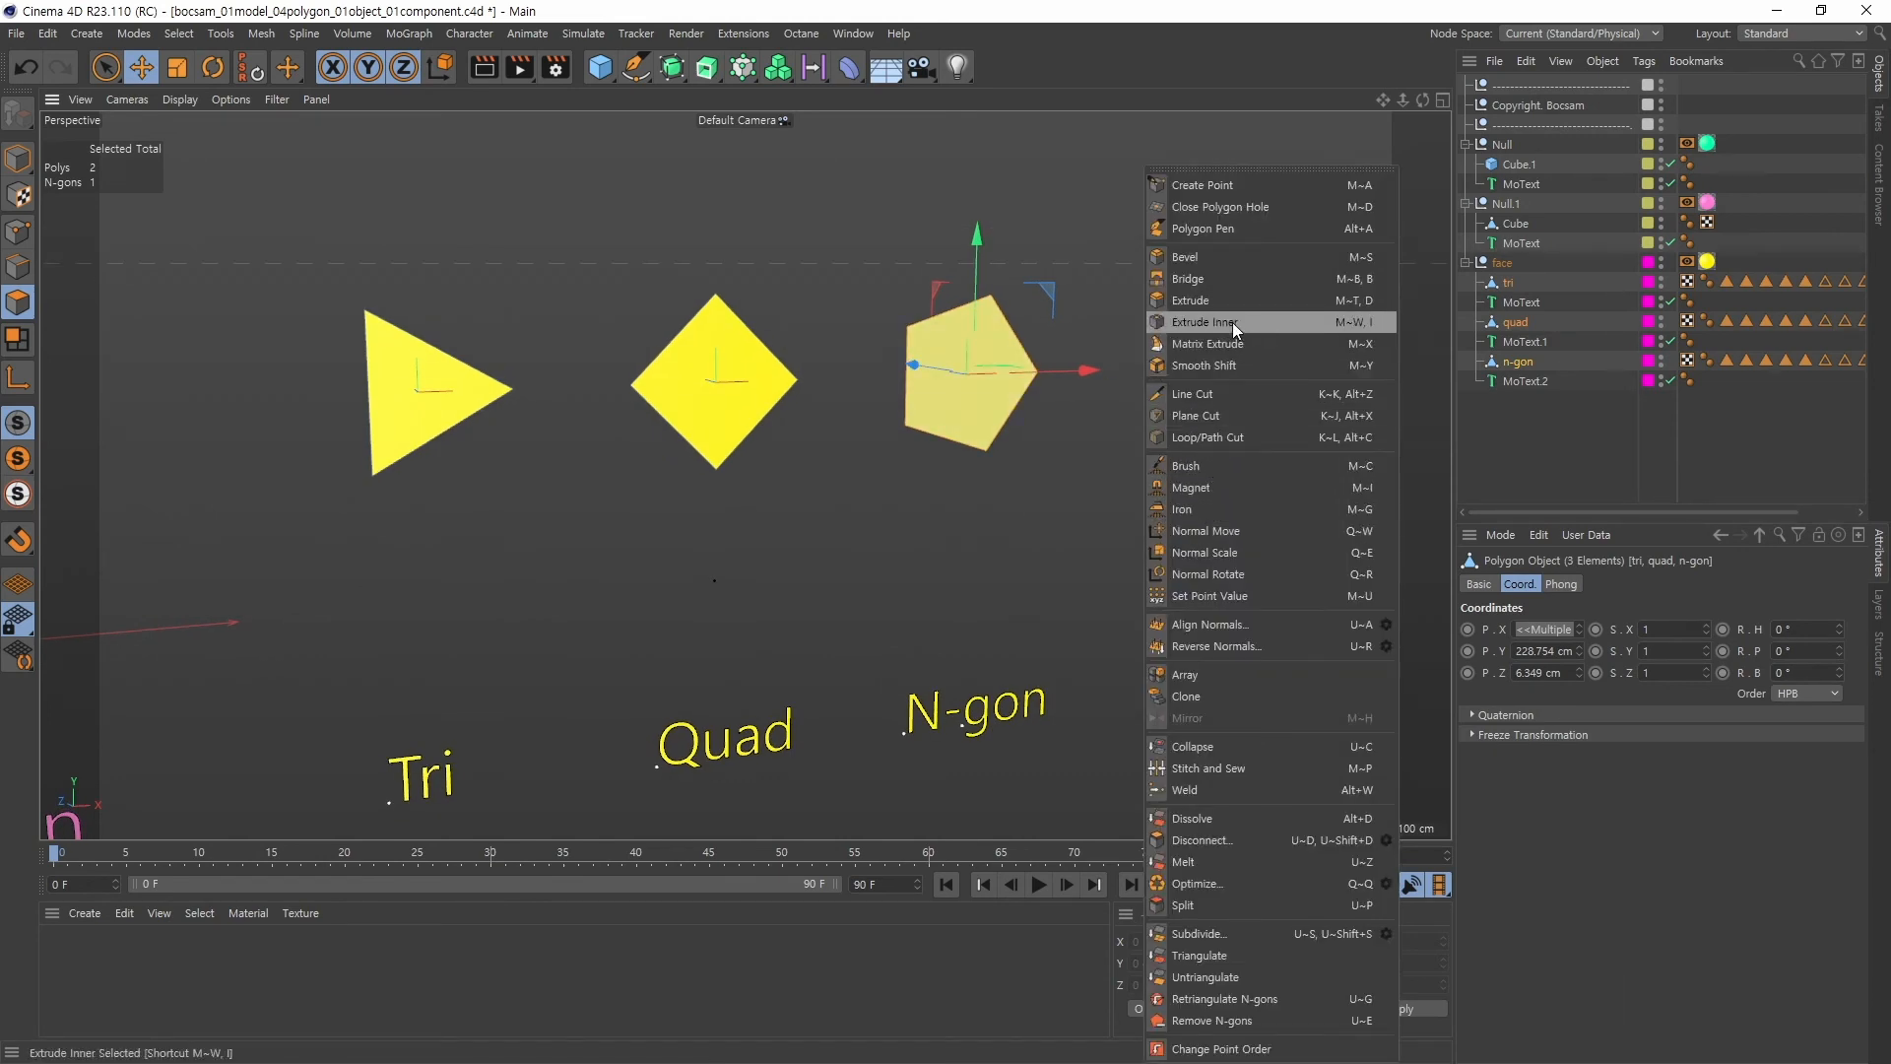
left_click(1204, 259)
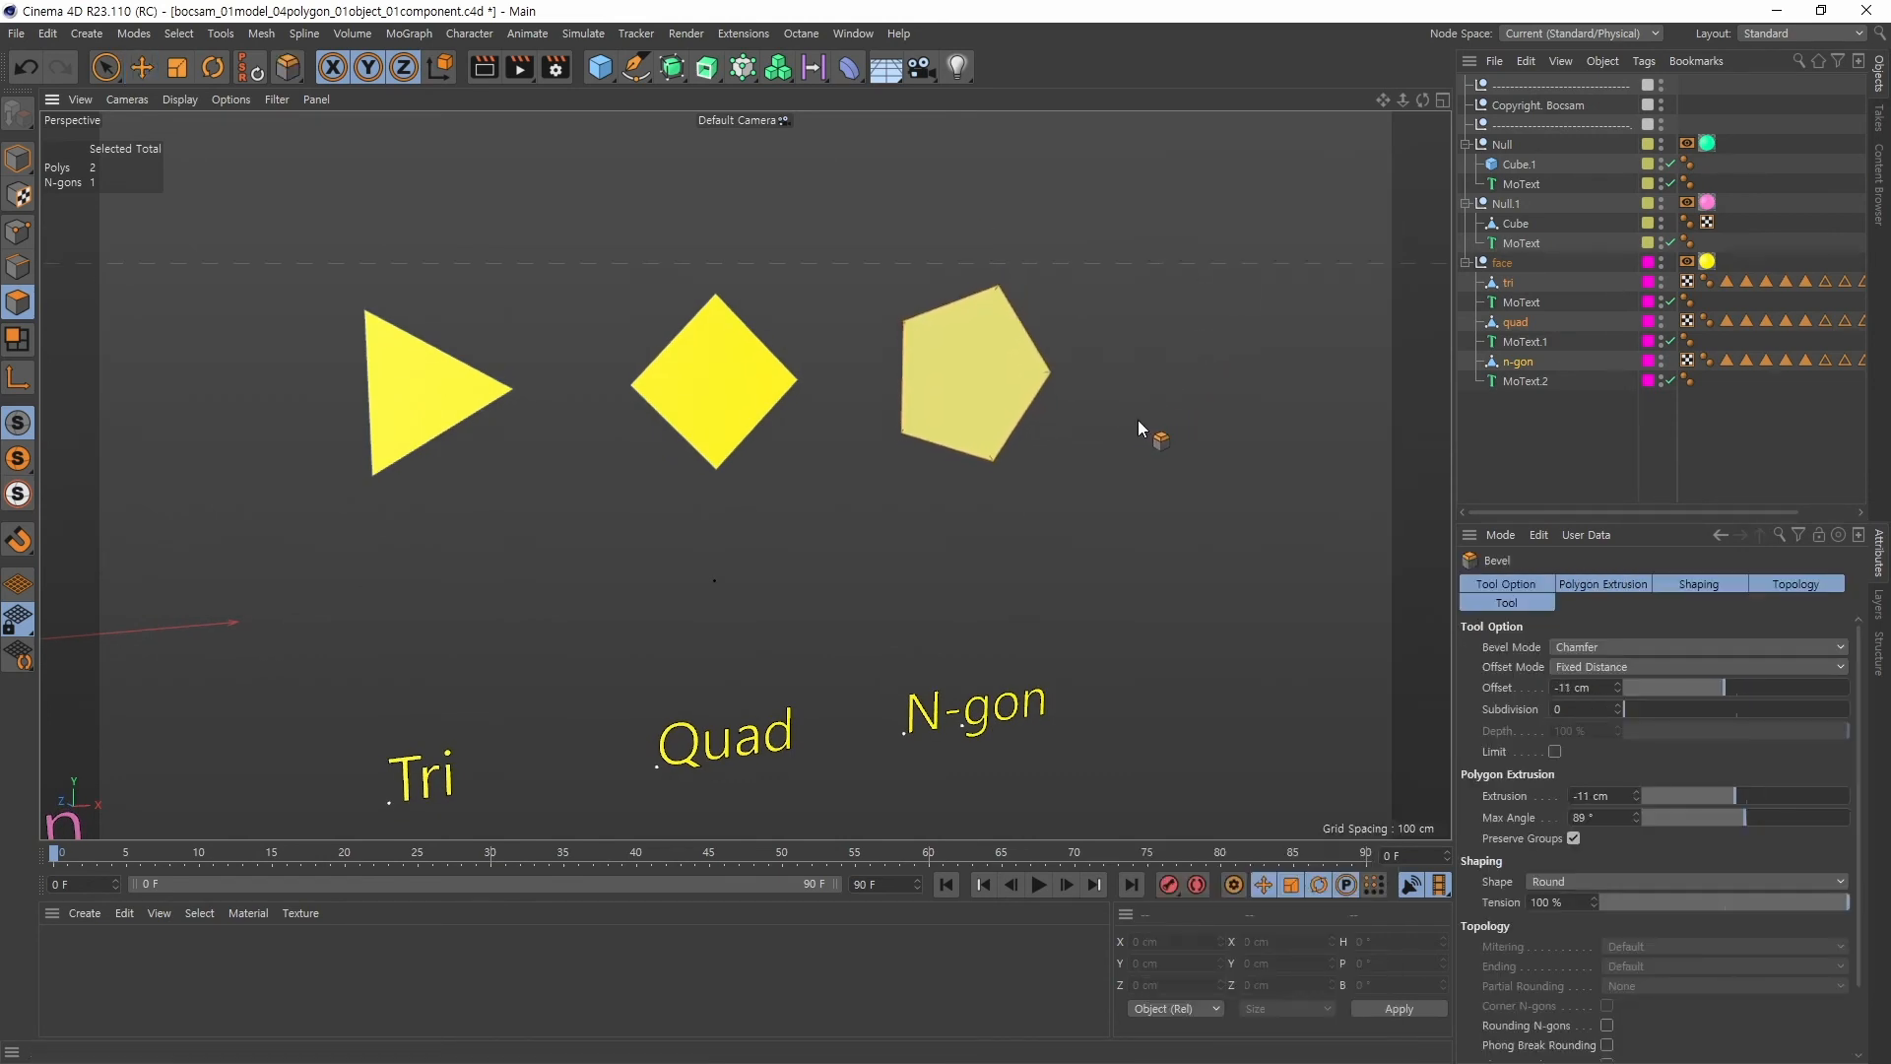
left_click_drag(1137, 420, 942, 435)
right_click_drag(941, 435, 1015, 409, "alt")
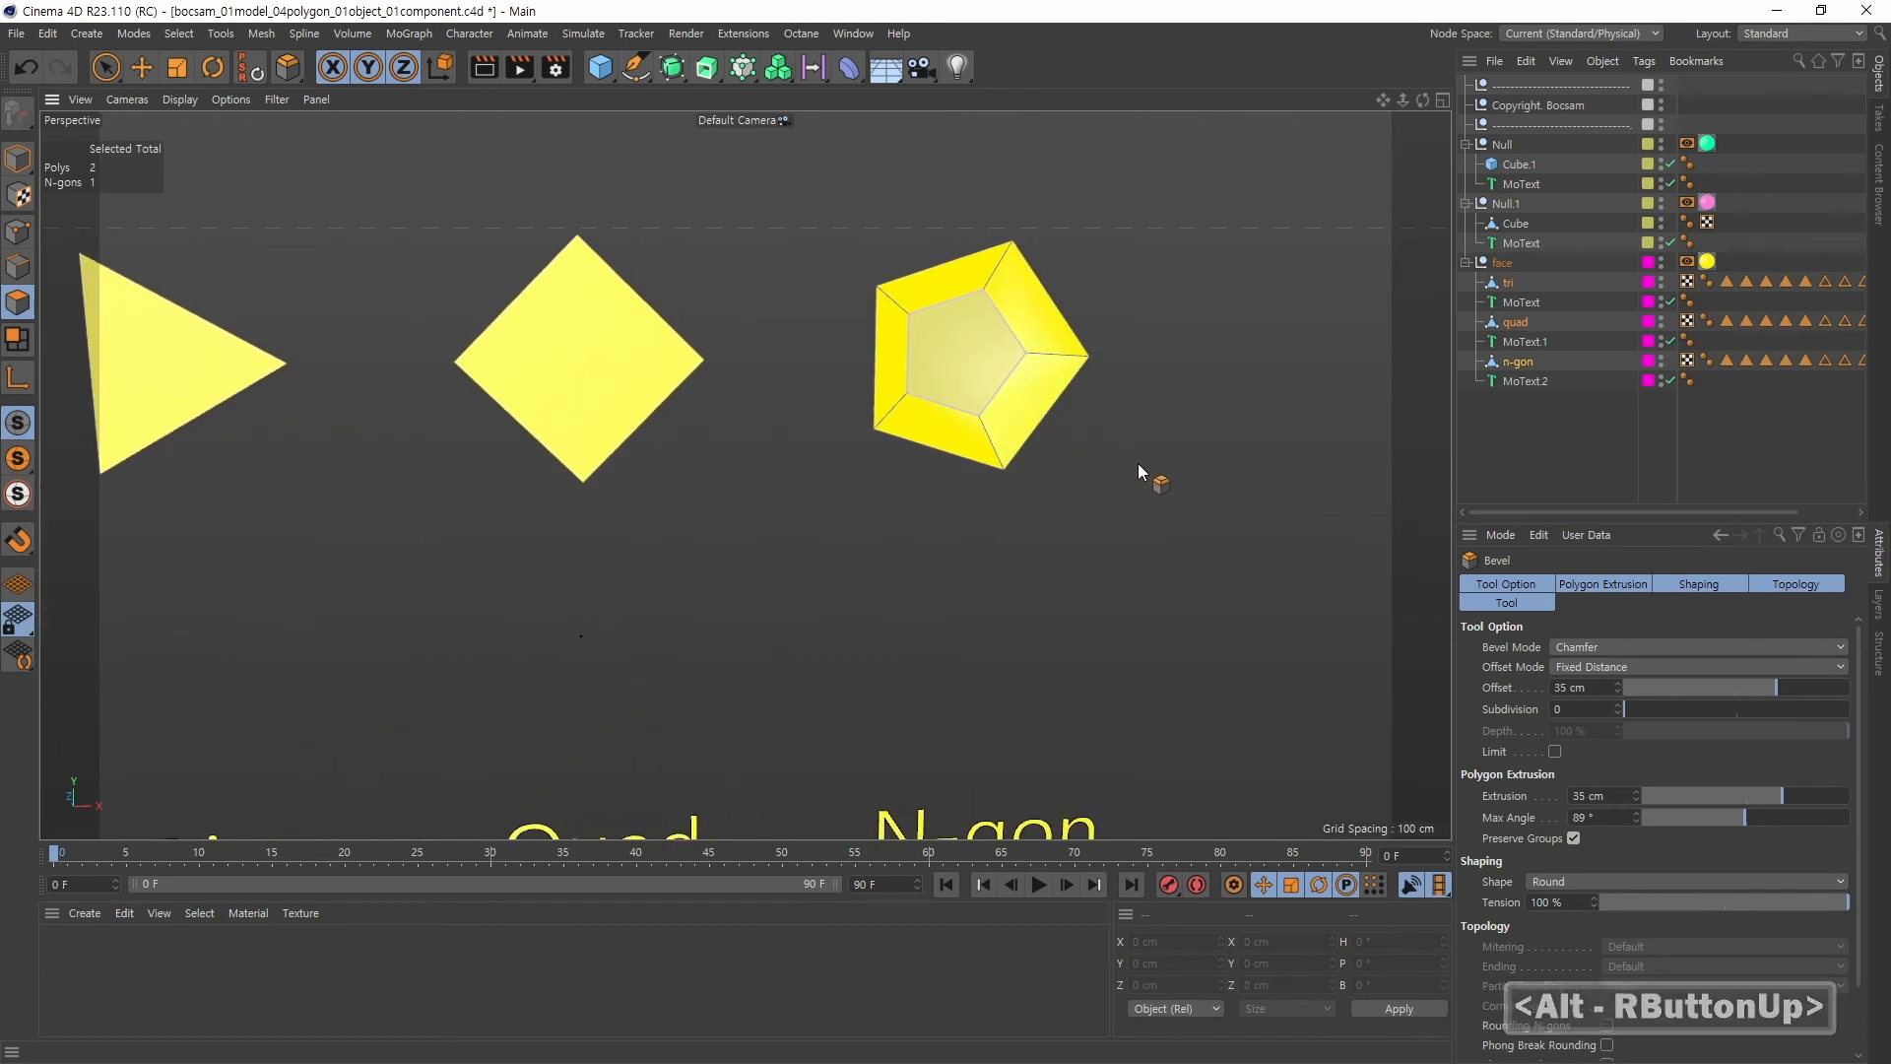
key("ctrl+z")
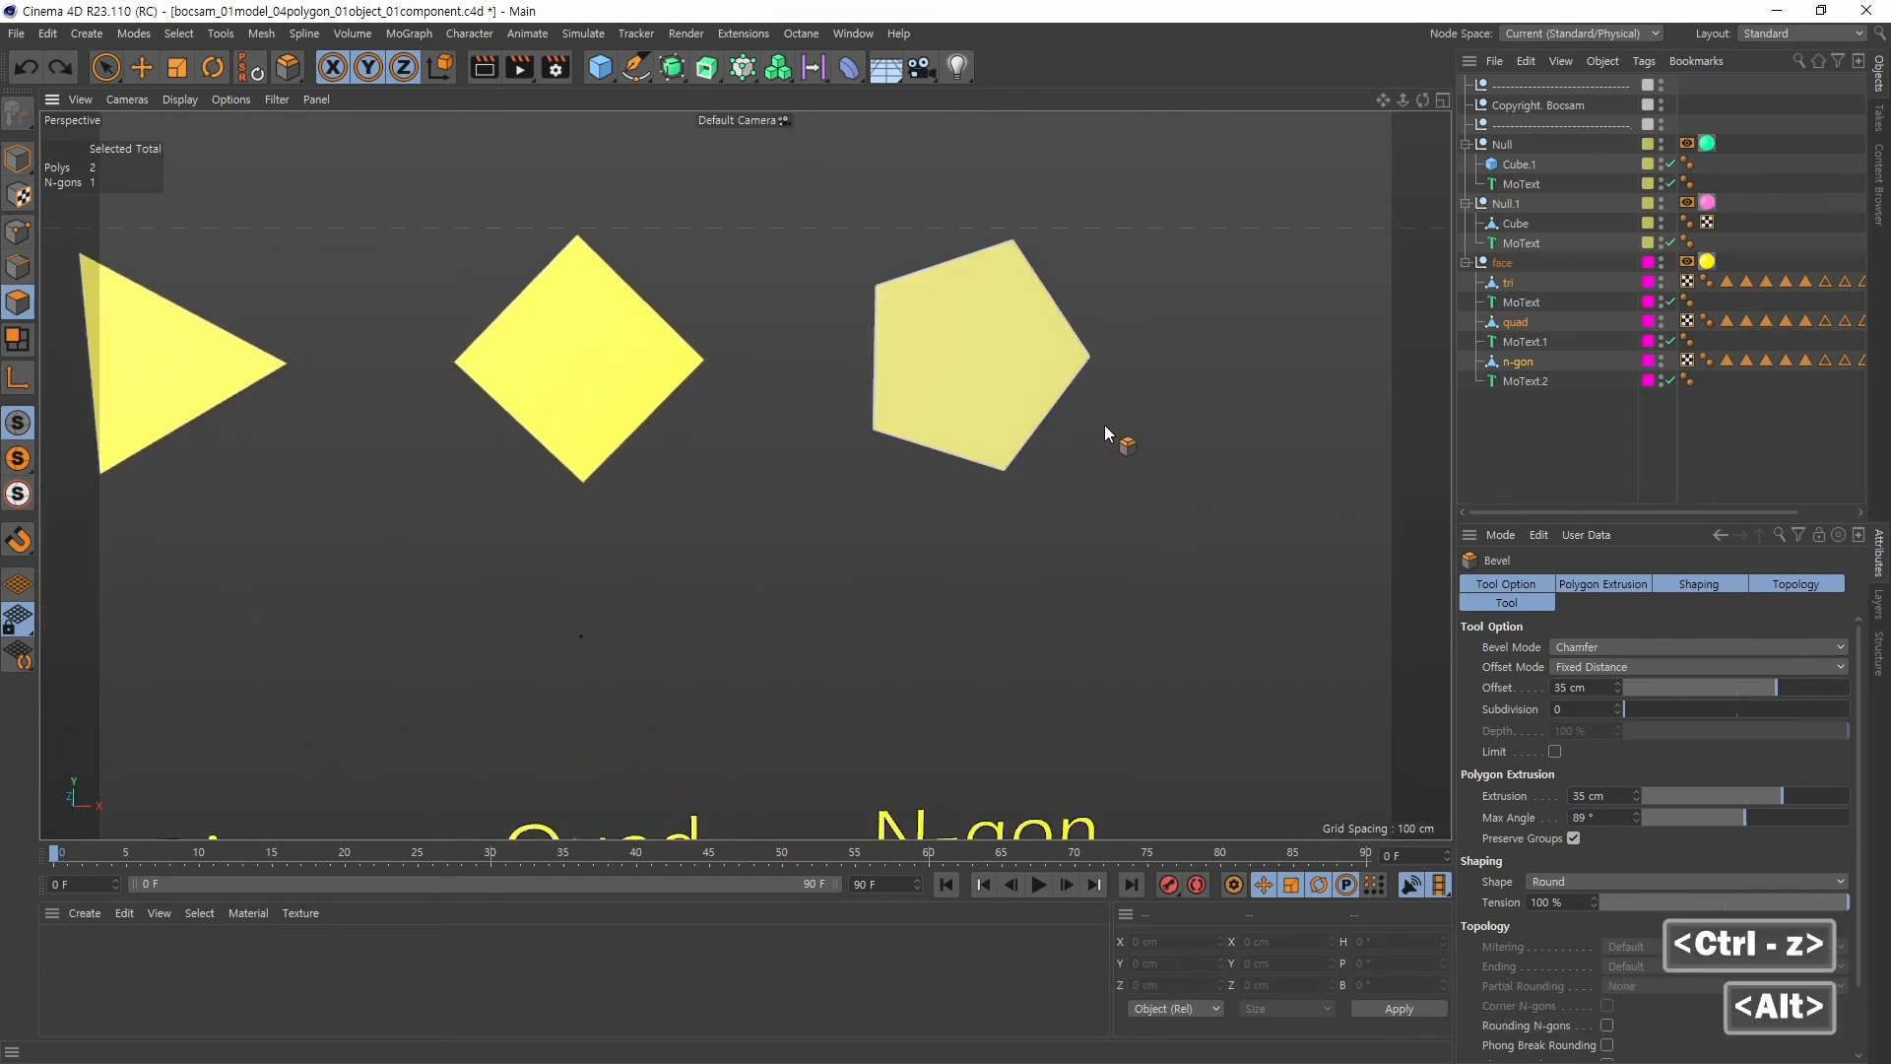
left_click(140, 67)
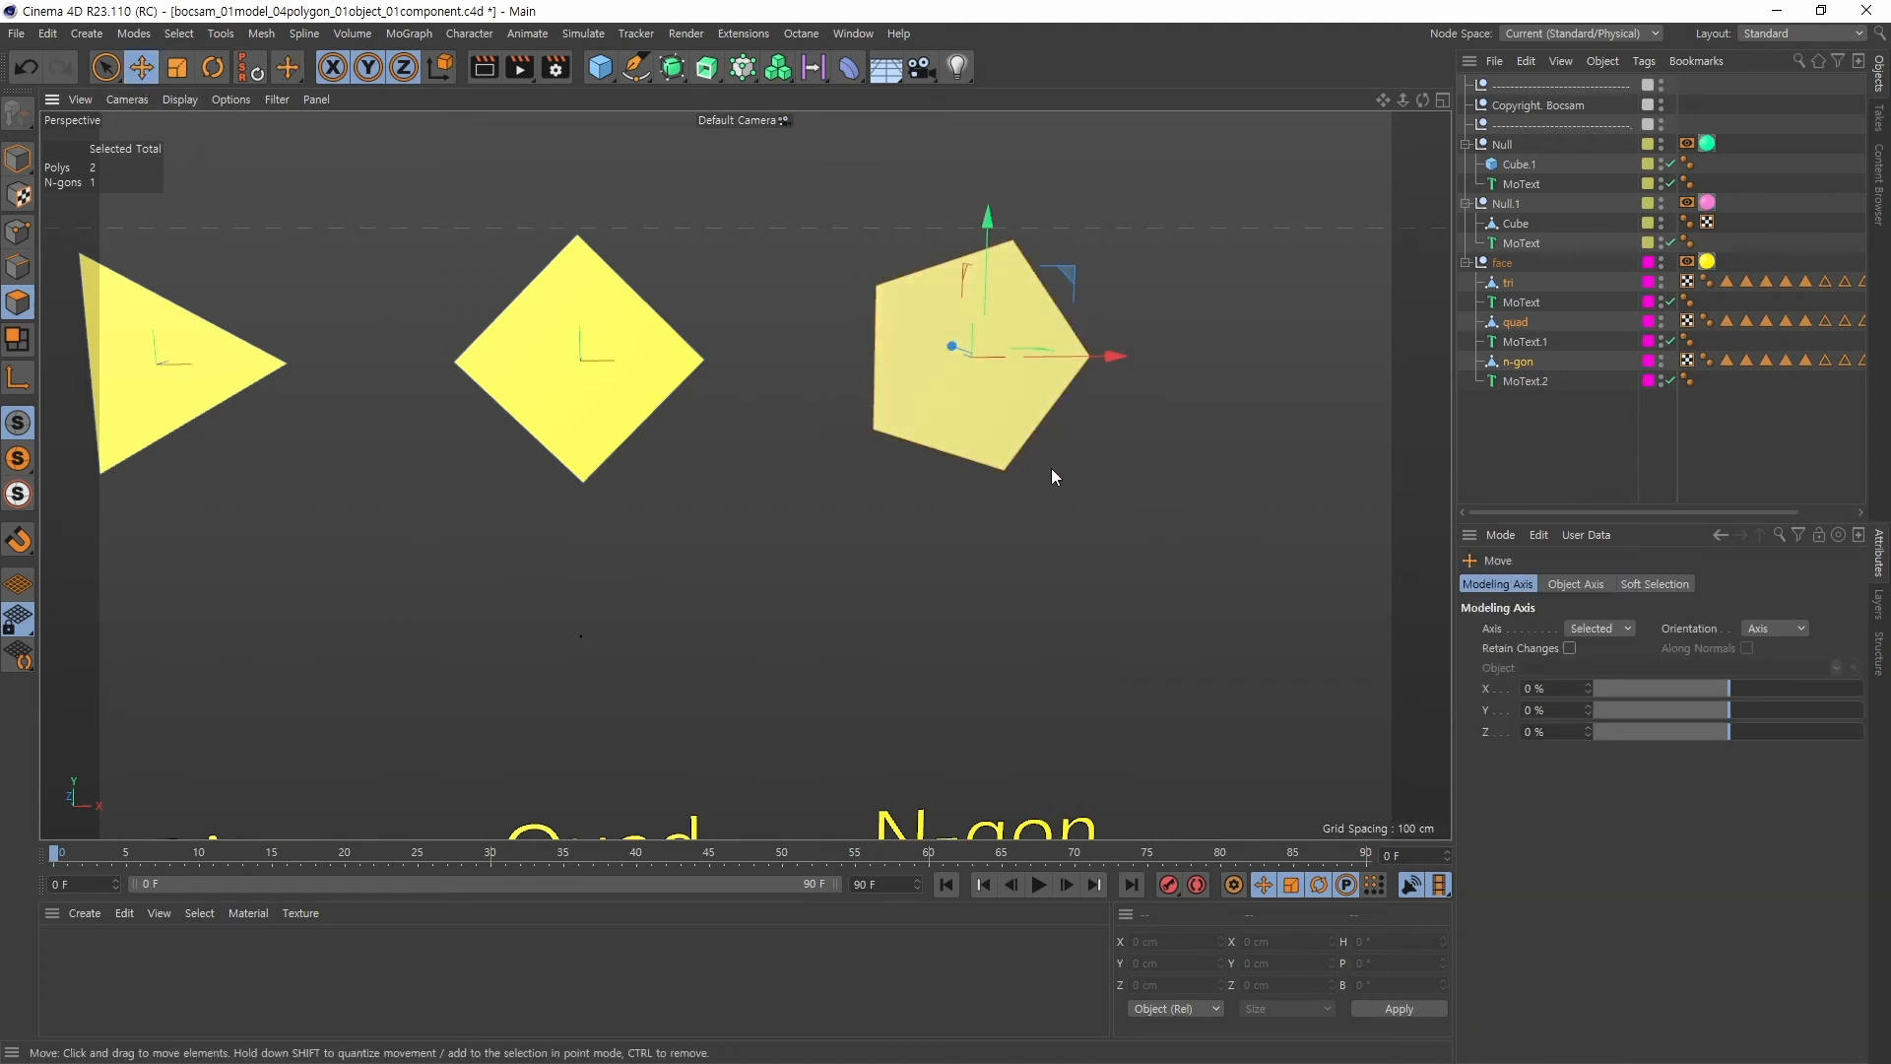
Triangulate the selected n-gon face
middle_click_drag(1049, 473, 1018, 468, "alt")
left_click_drag(1018, 469, 1054, 426, "alt")
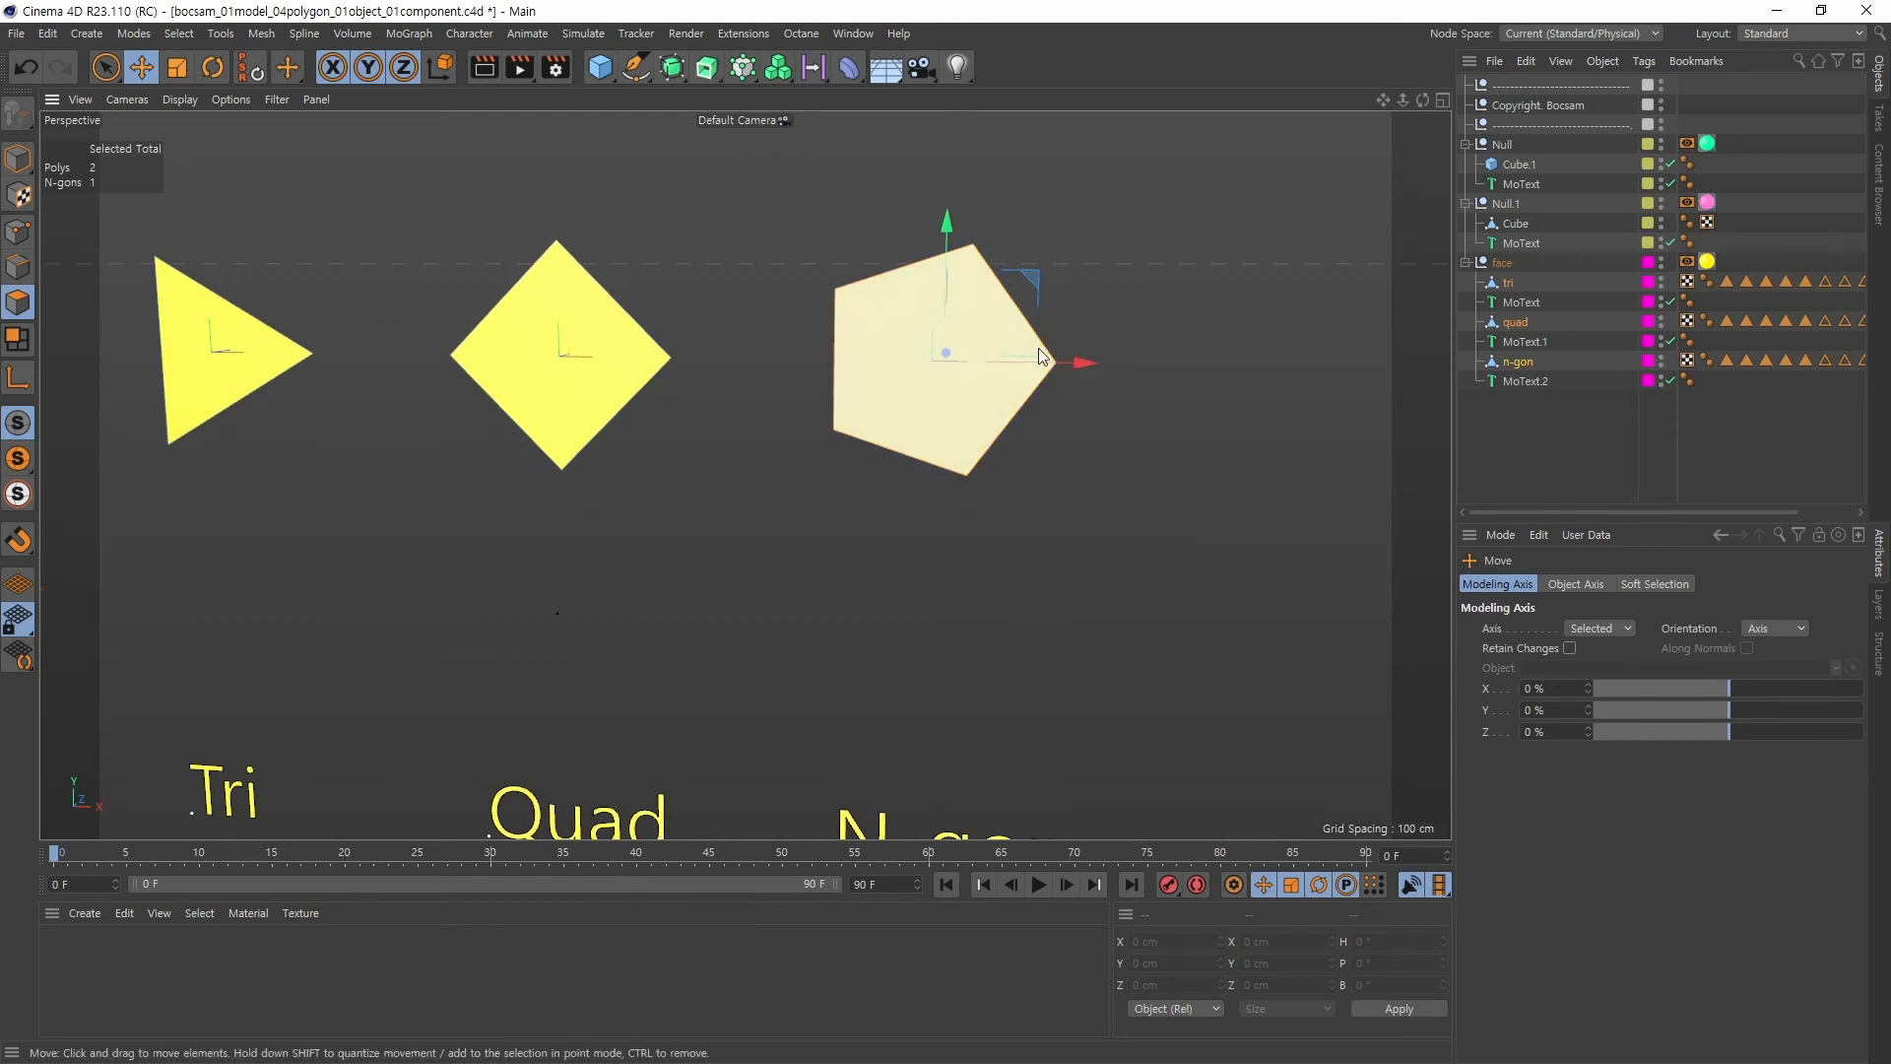
middle_click_drag(1034, 389, 955, 433, "alt")
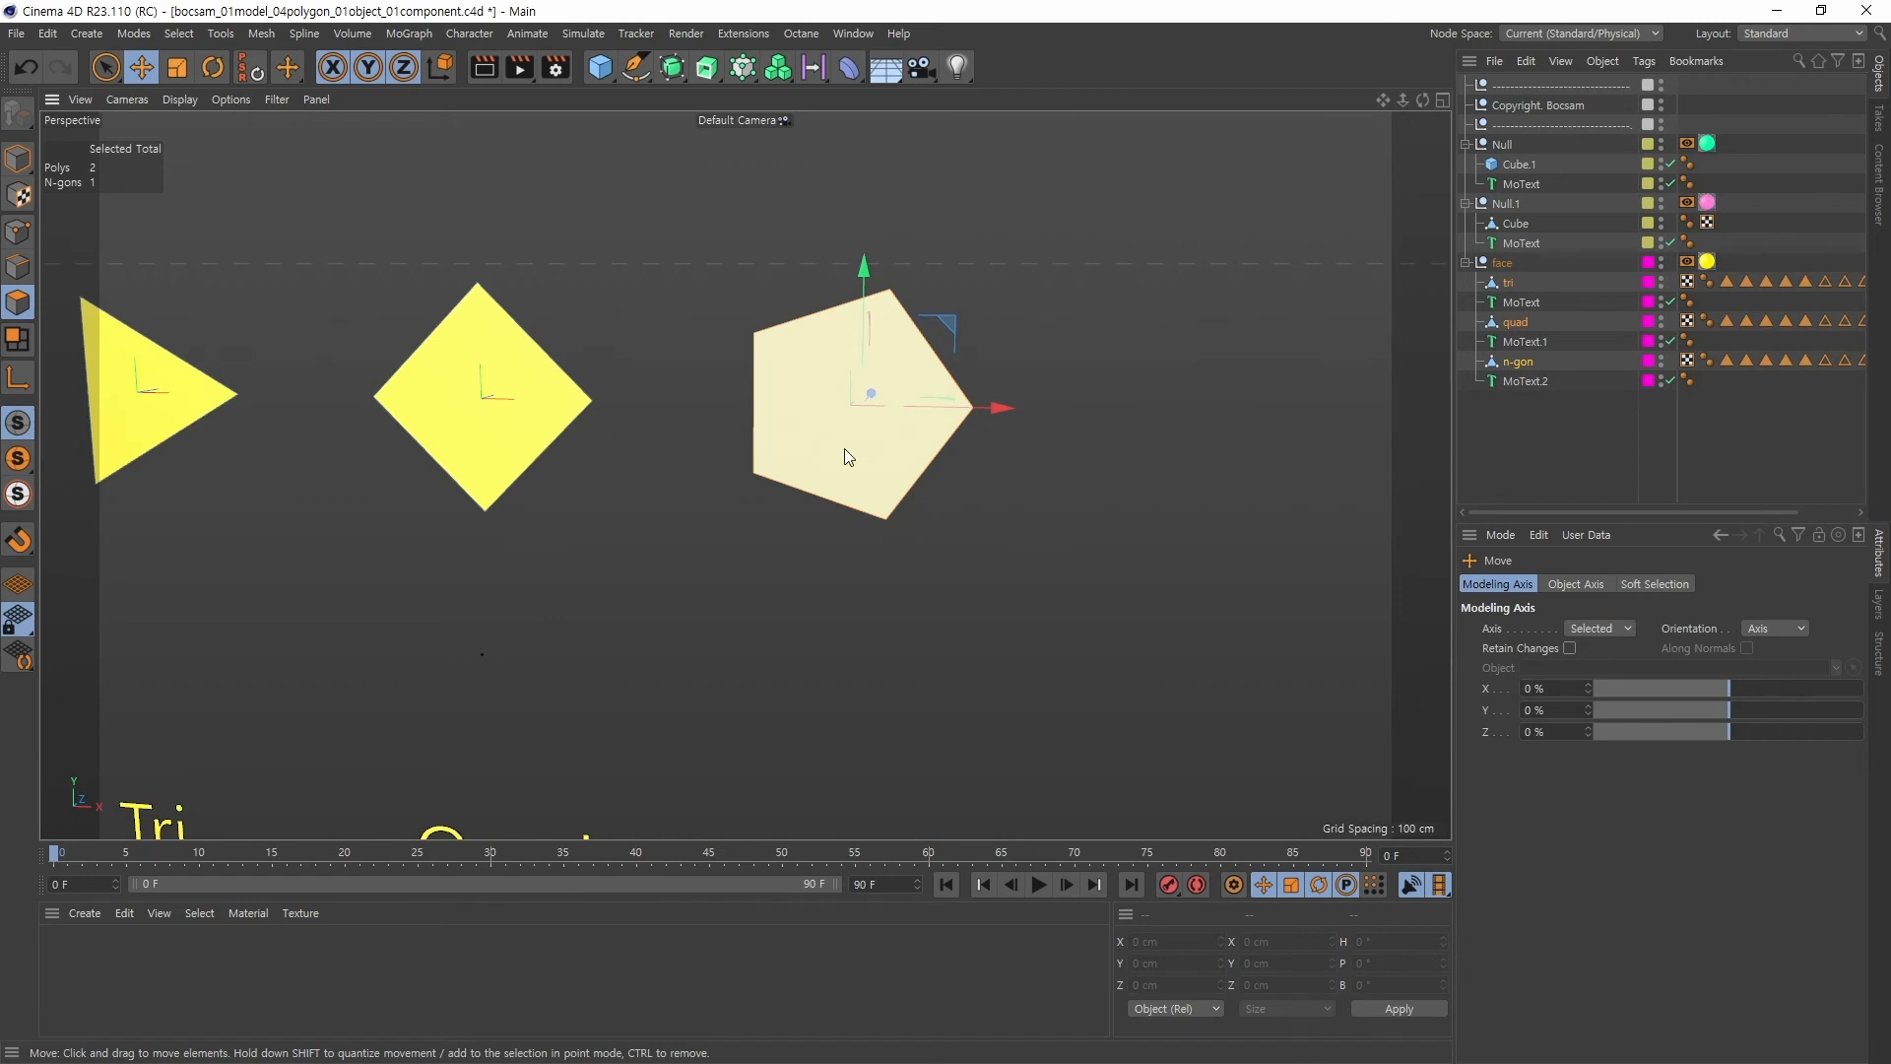
right_click(1082, 240)
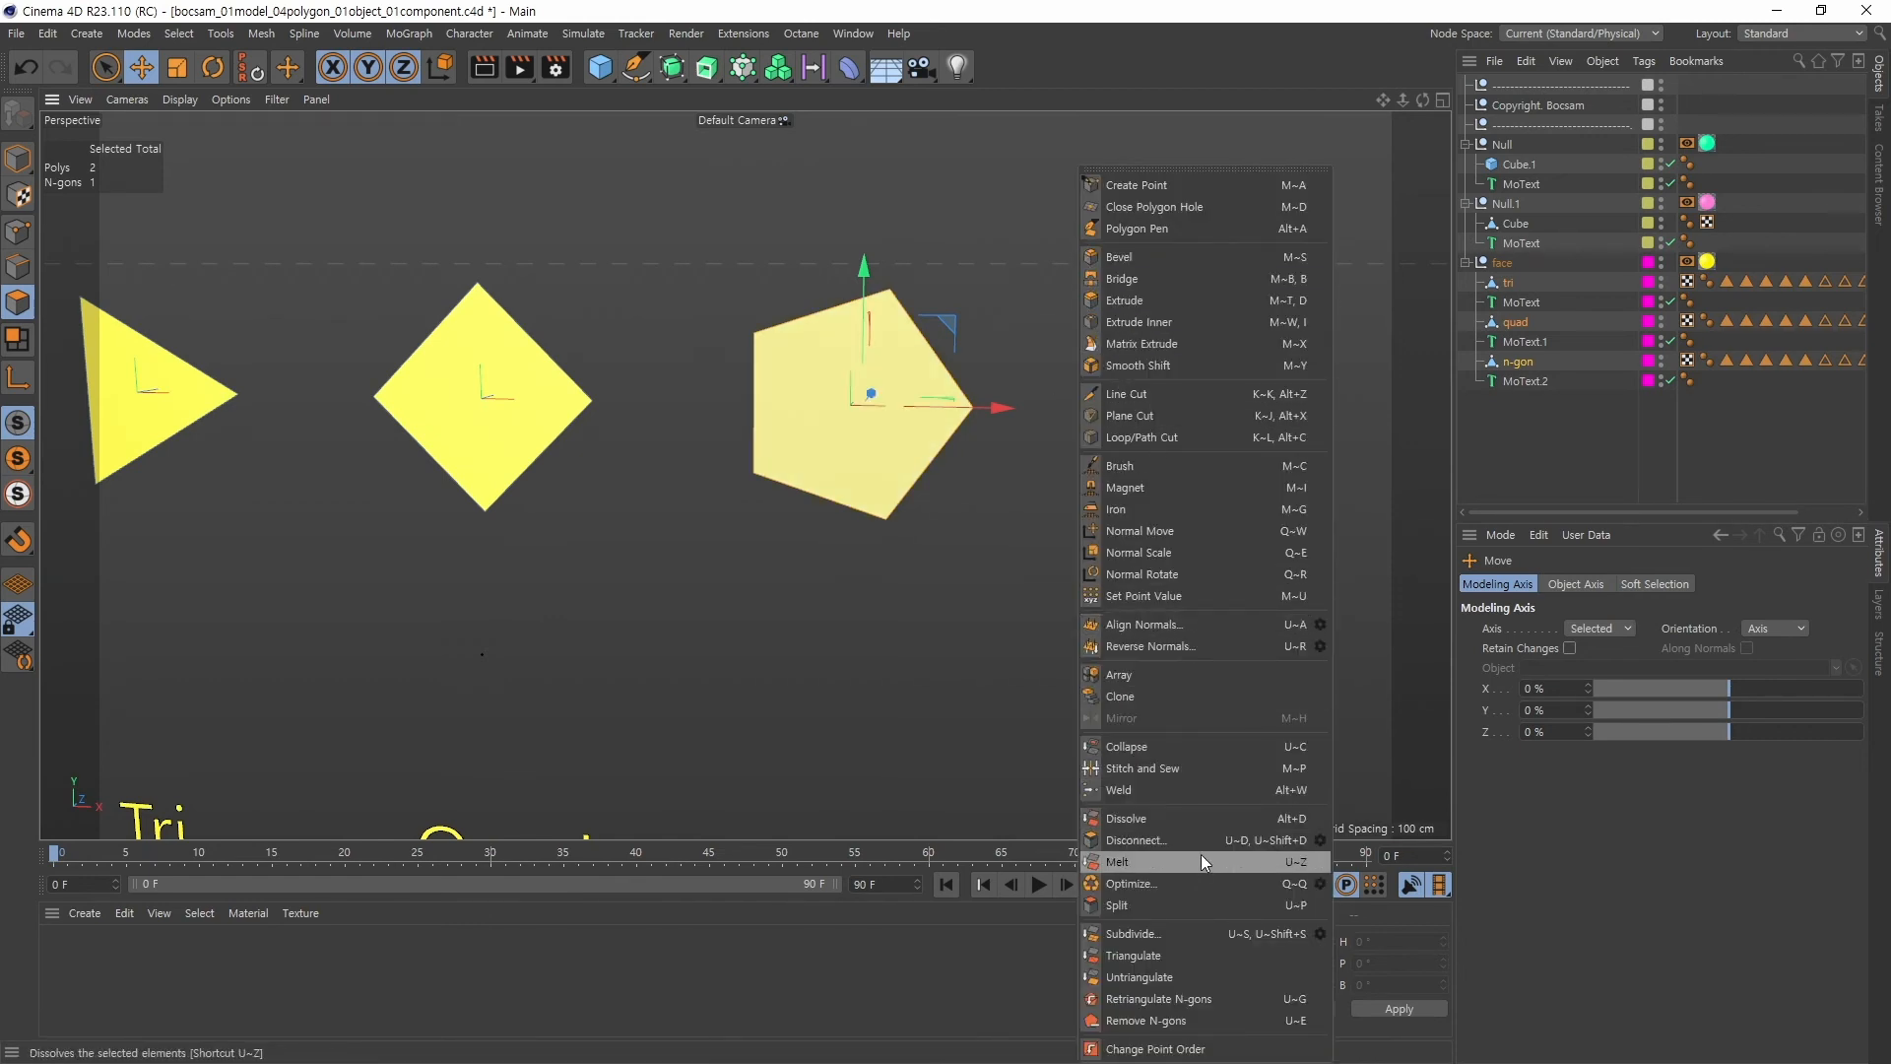
left_click(1148, 955)
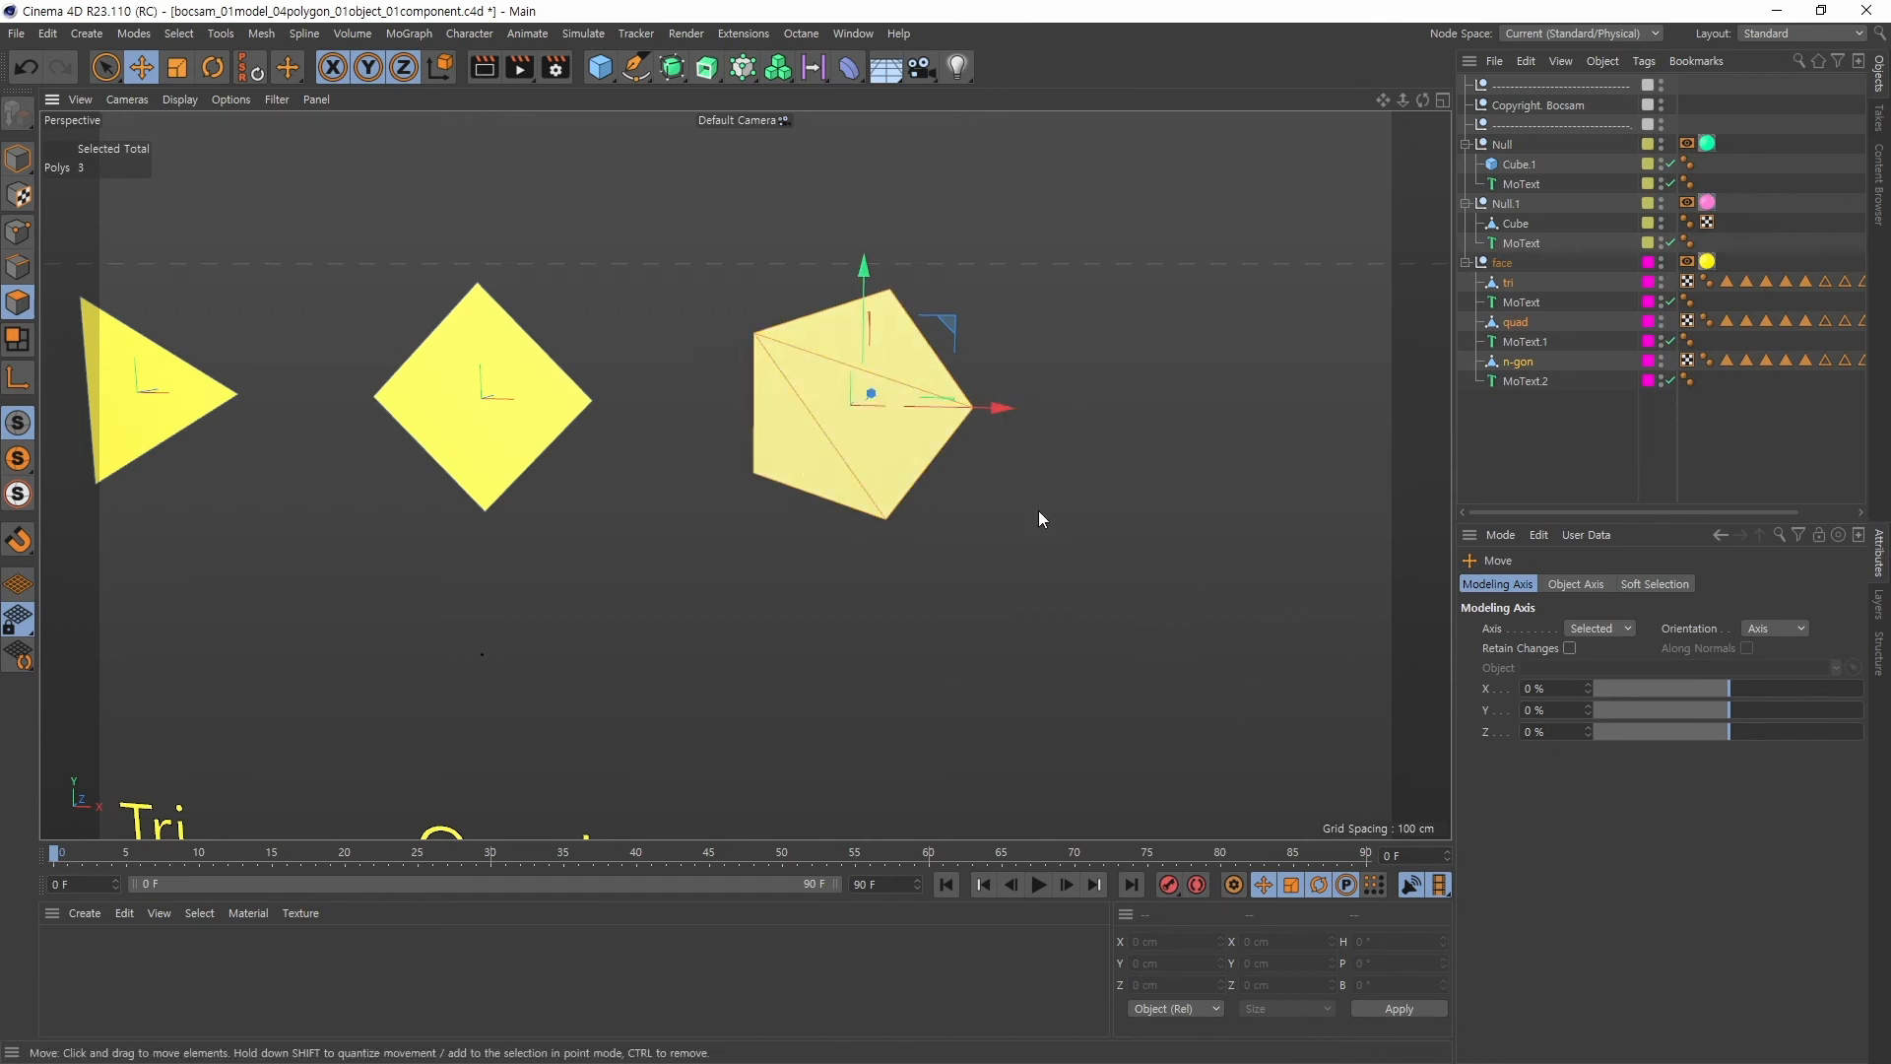
Examine the n-gon's separate triangles by selecting each in turn, and clear the selection
left_click(875, 470)
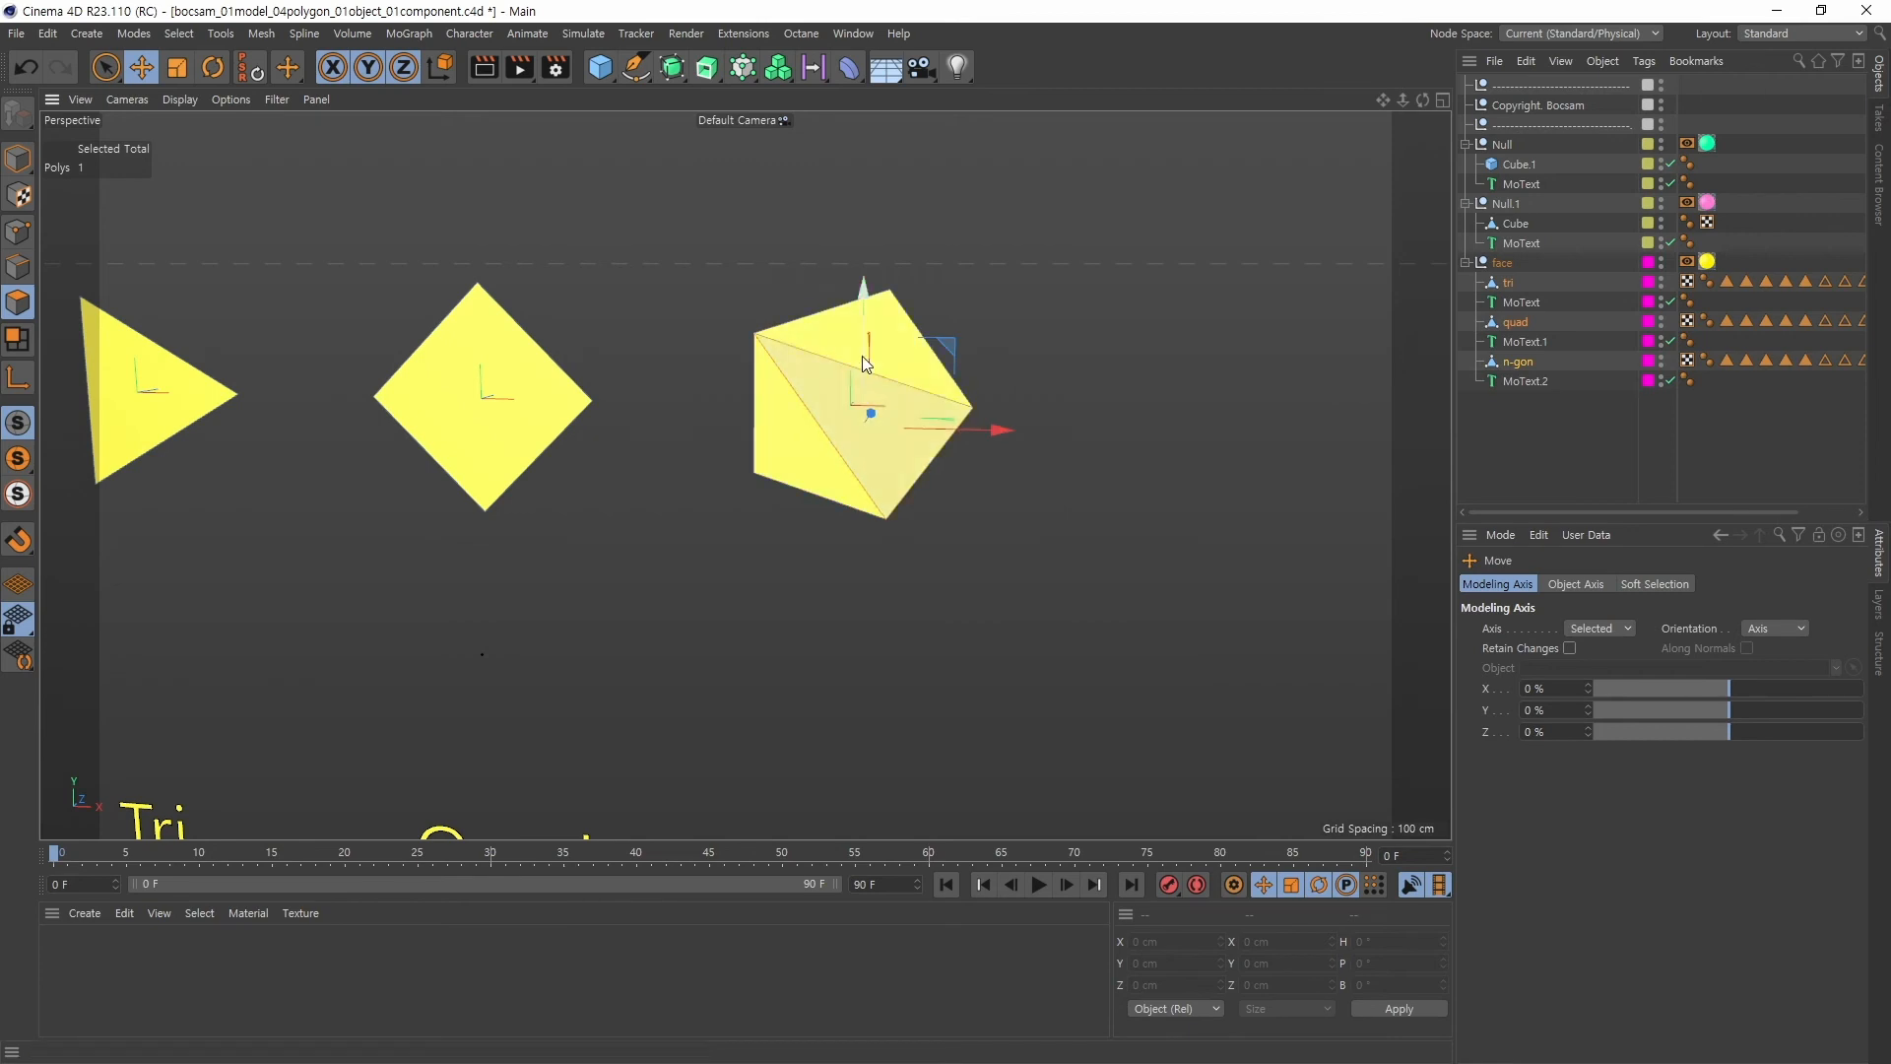
left_click(849, 341)
left_click(894, 434)
left_click(814, 448)
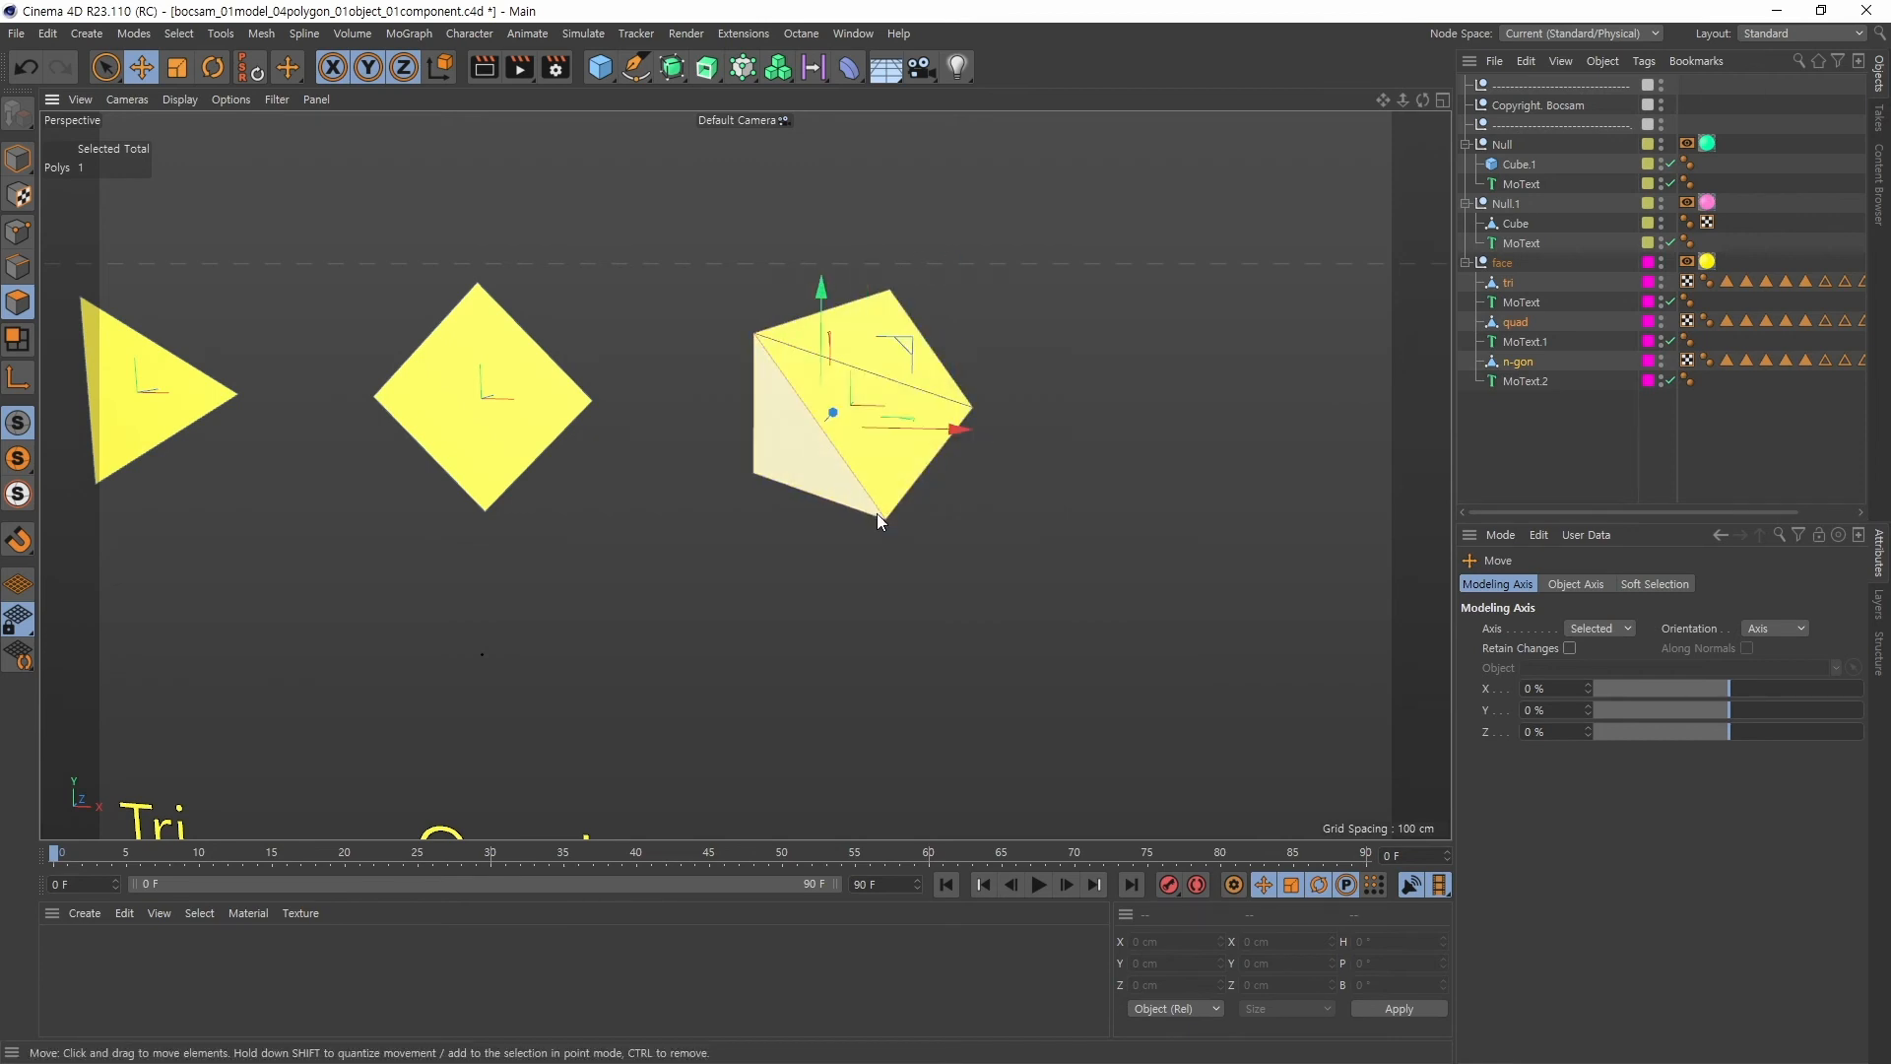
left_click(901, 470)
left_click(892, 350)
left_click(898, 425)
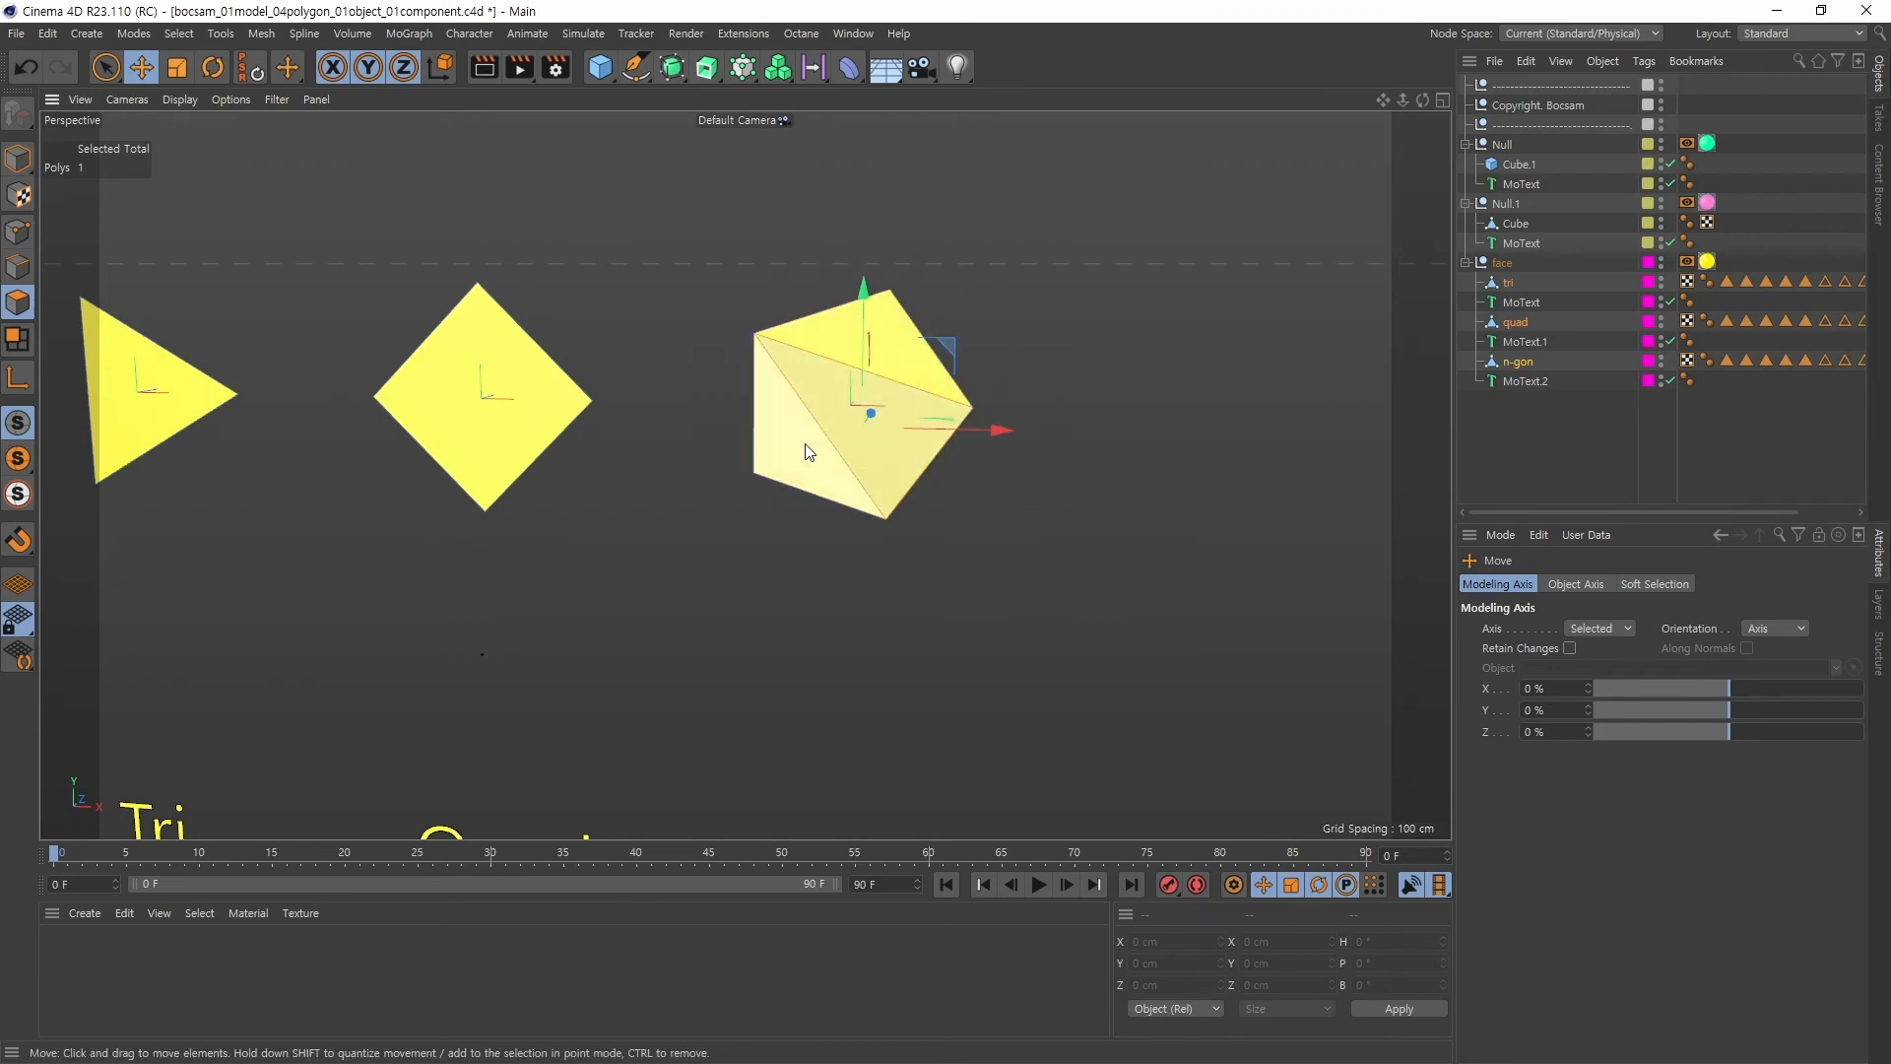
left_click(796, 463)
middle_click_drag(806, 466, 999, 433, "alt")
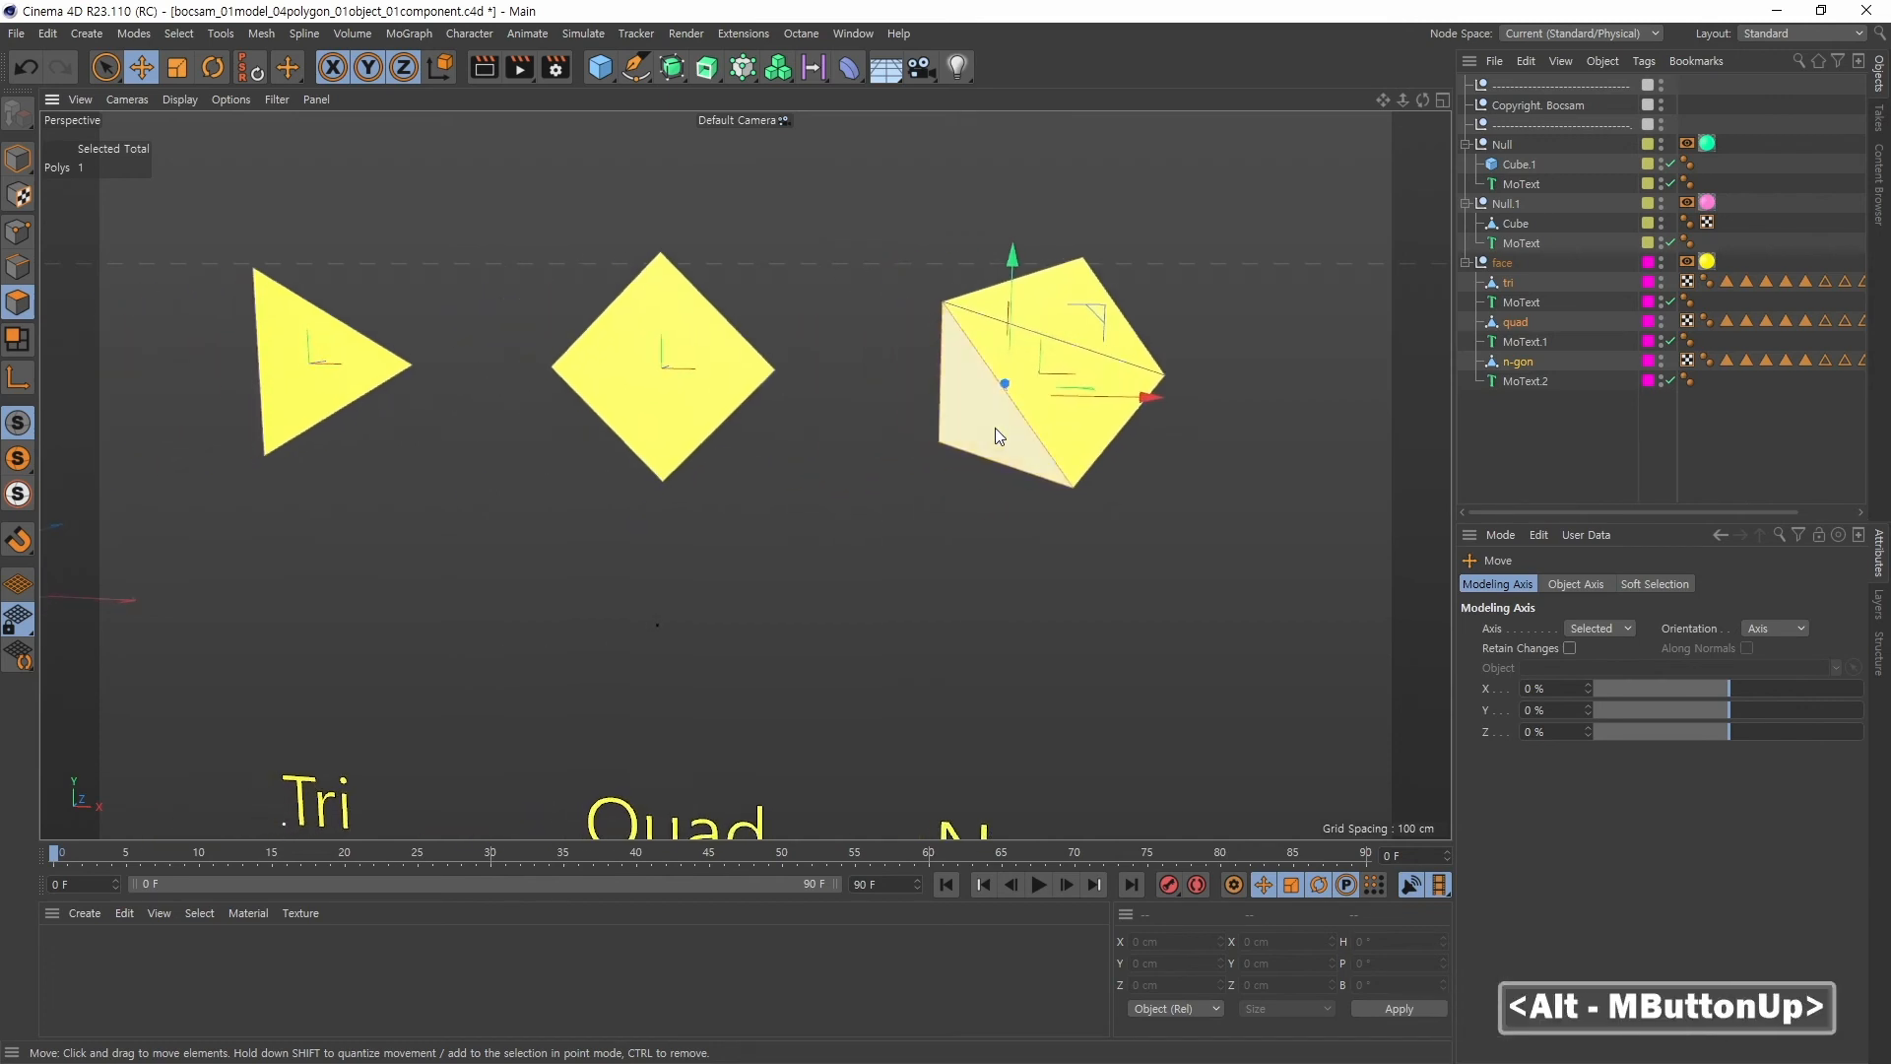
mouse_move(1072, 504)
left_mouse_down("alt")
mouse_move(1162, 514)
mouse_move(1028, 536)
mouse_move(1077, 531)
left_mouse_up("alt")
left_click(1043, 553)
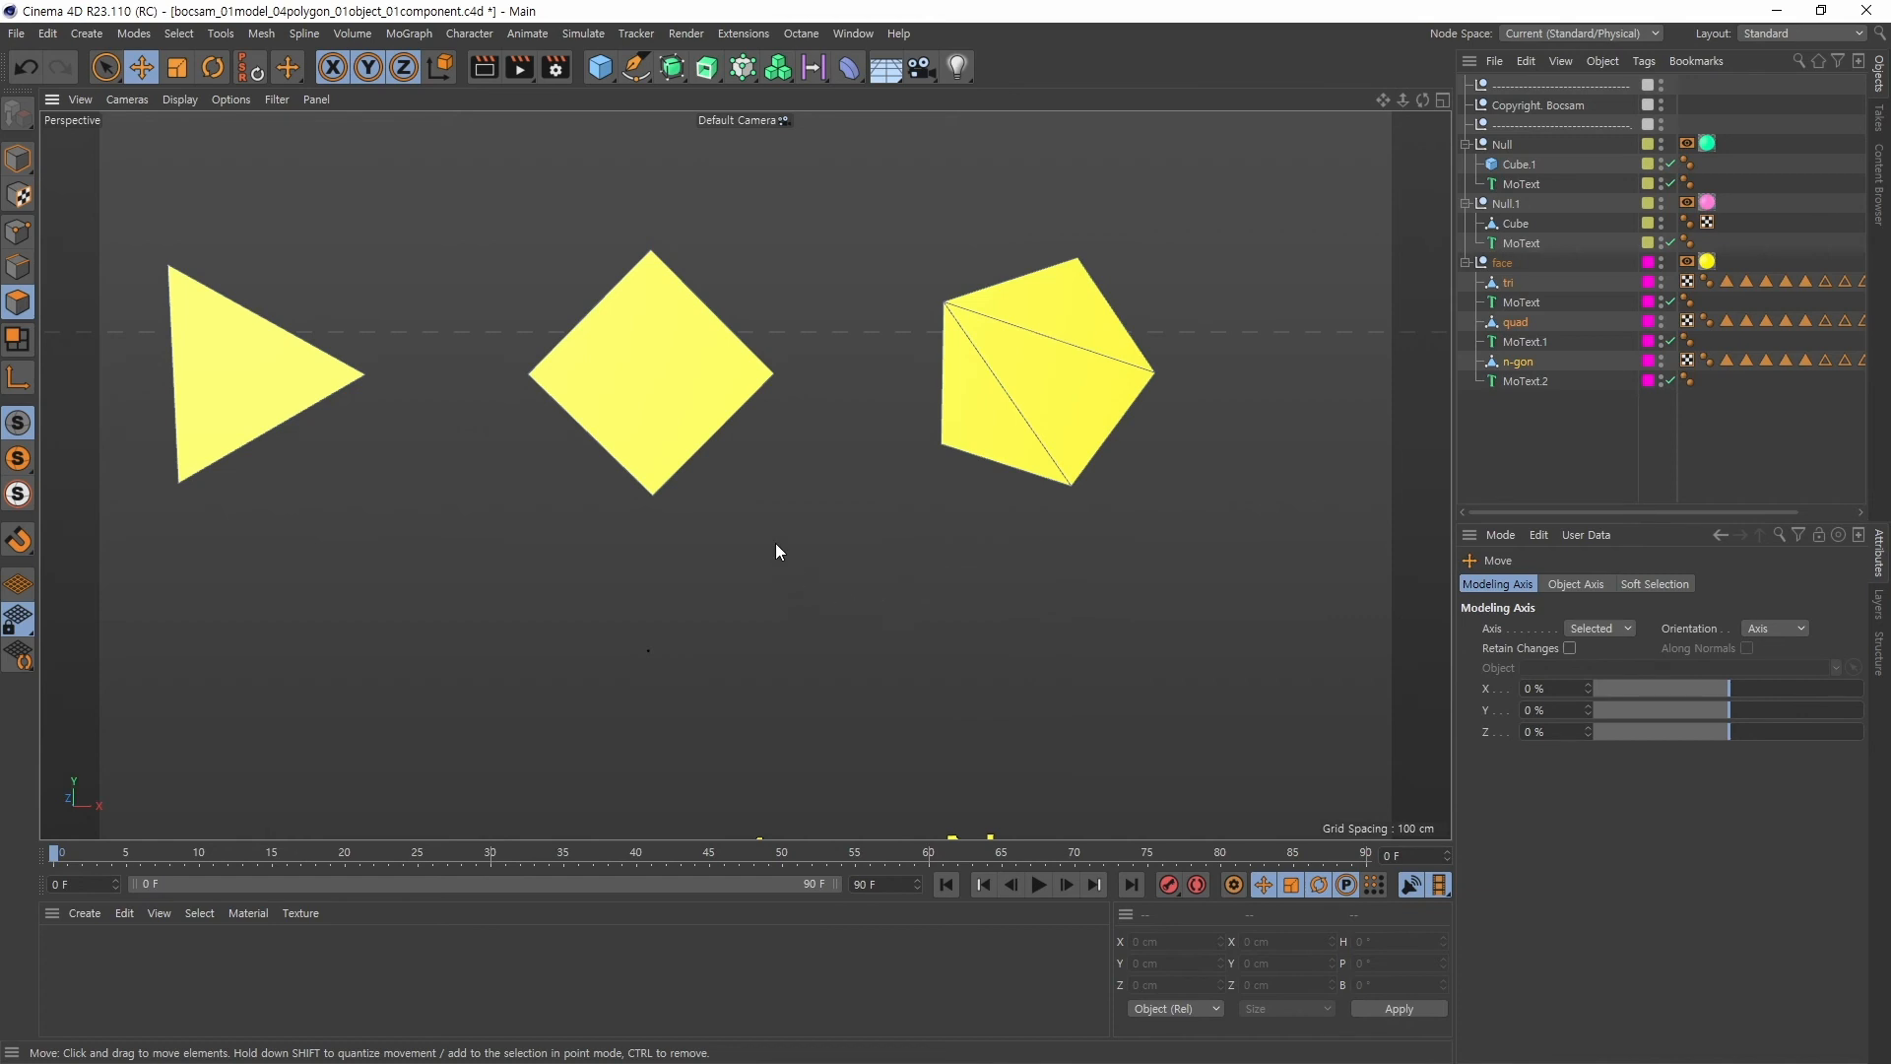
Triangulate the quad face and clear the selection
left_click(688, 434)
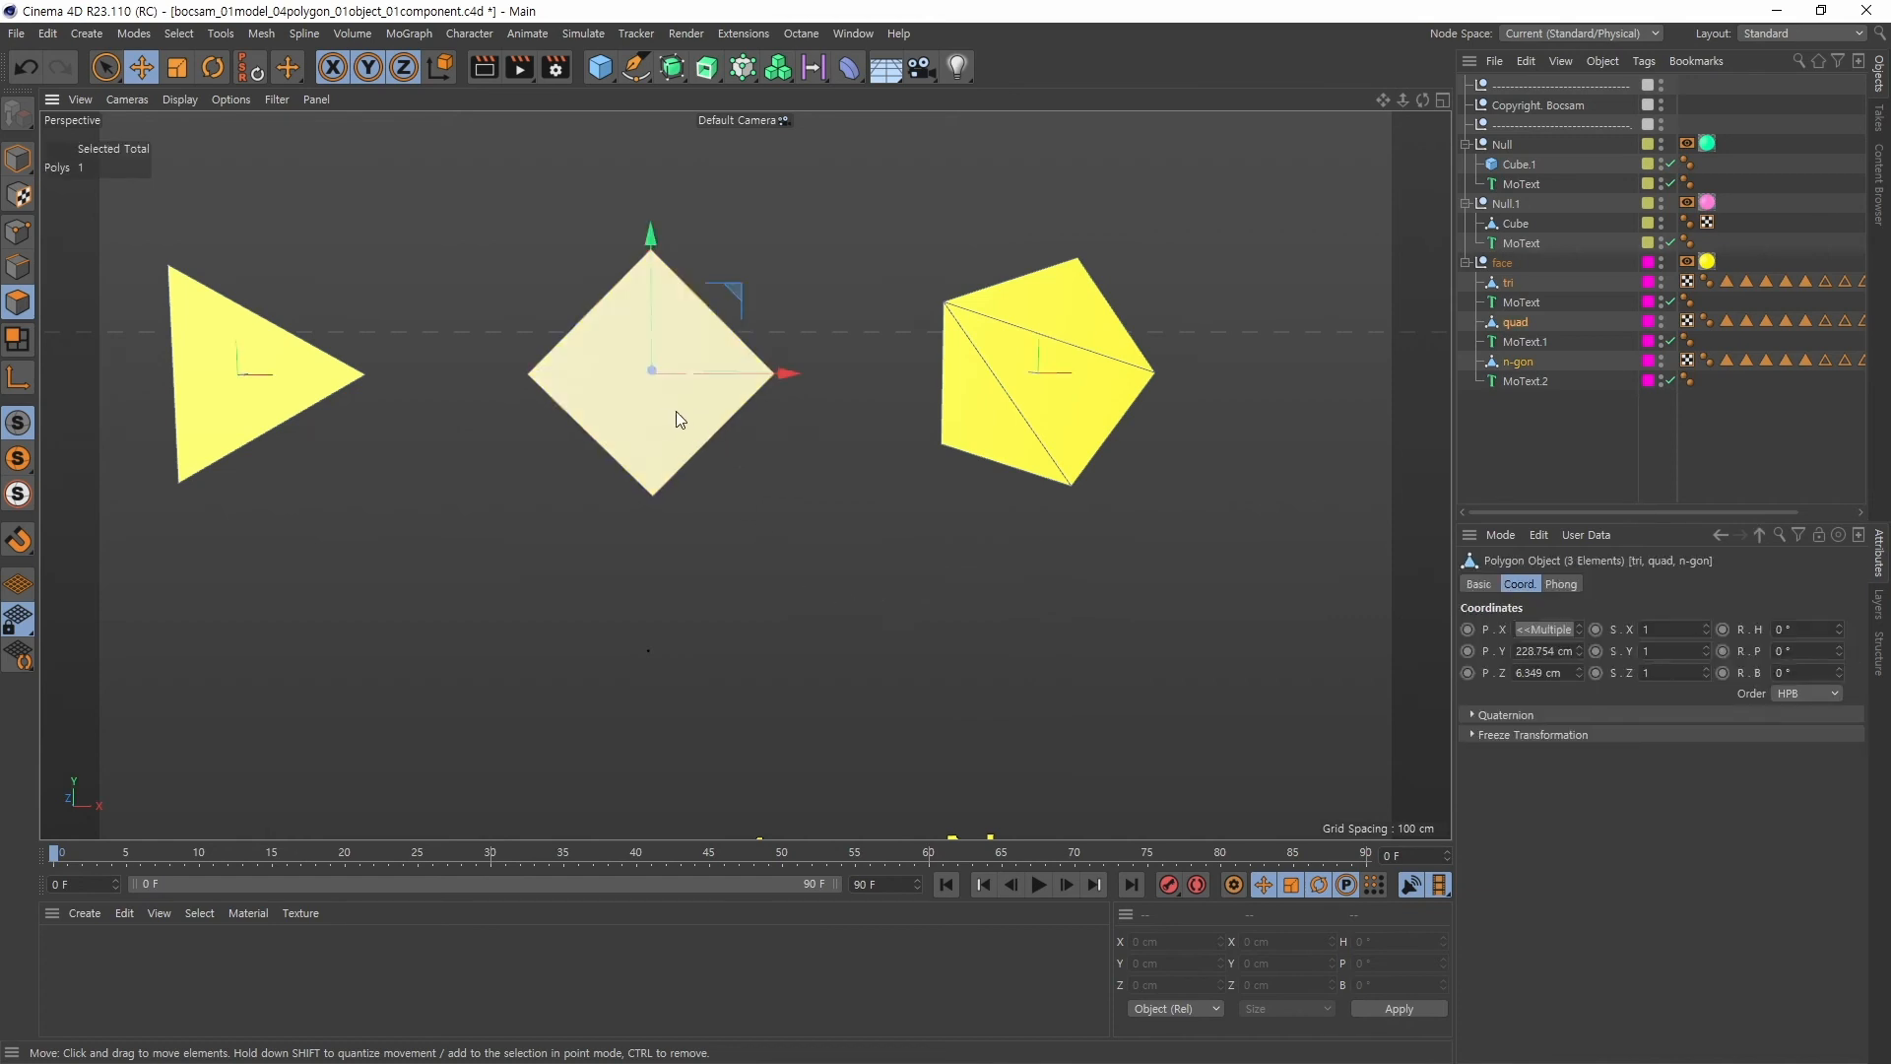
key("m")
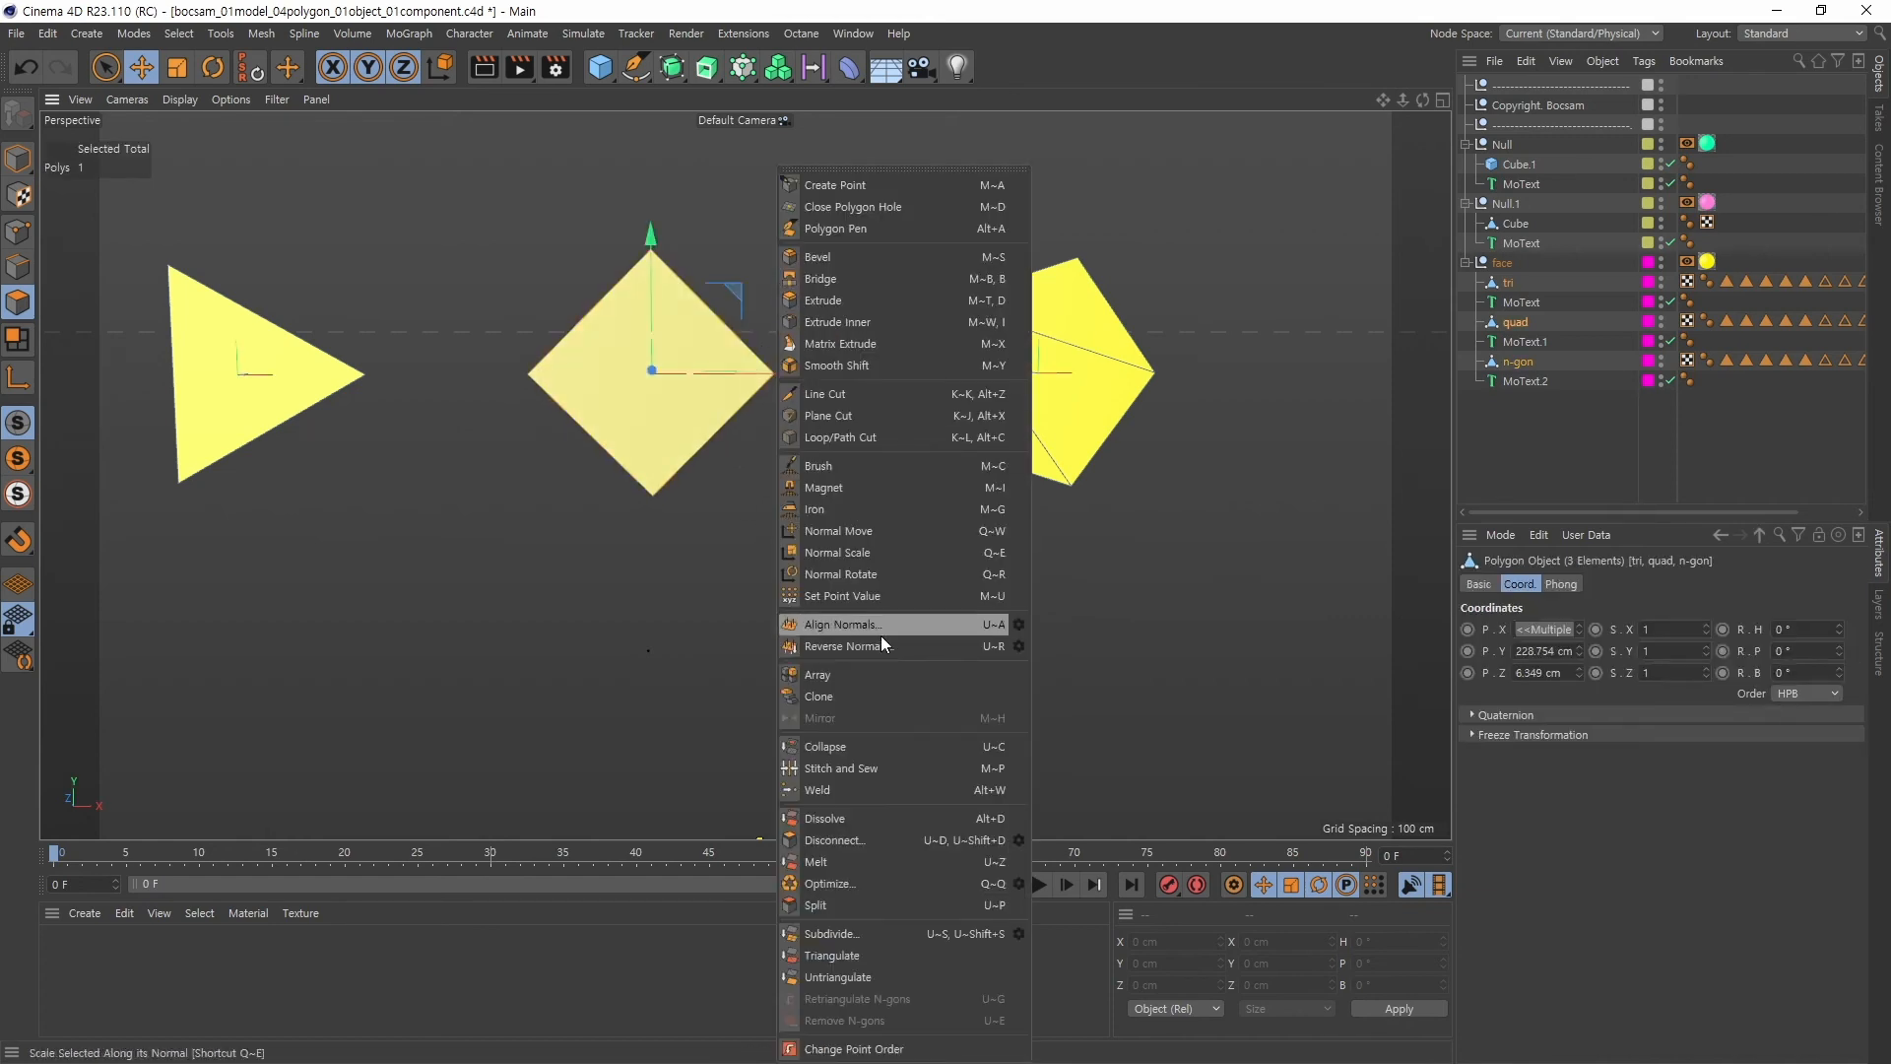
left_click(844, 955)
left_click(823, 563)
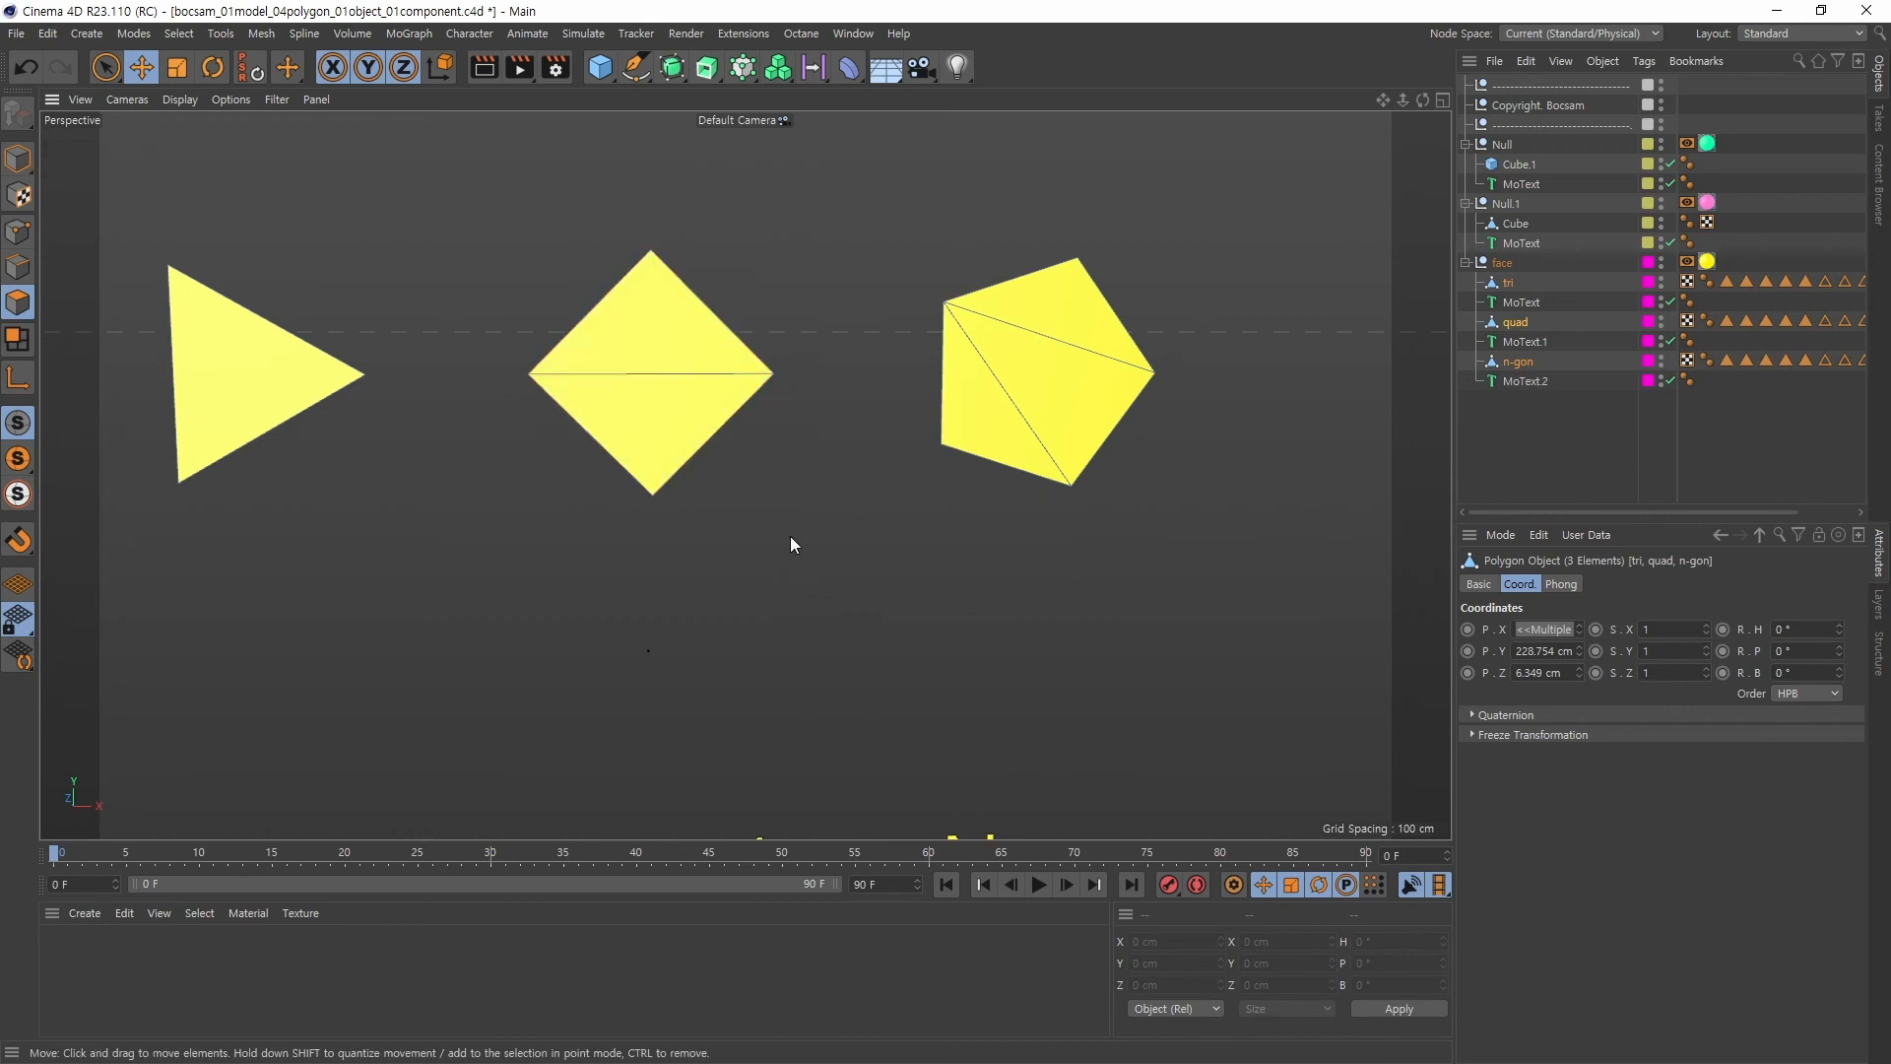
Examine the quad's upper and lower triangles by selecting each and viewing them up close
left_click(625, 369)
left_click(638, 419)
left_click_drag(714, 620, 612, 559, "alt")
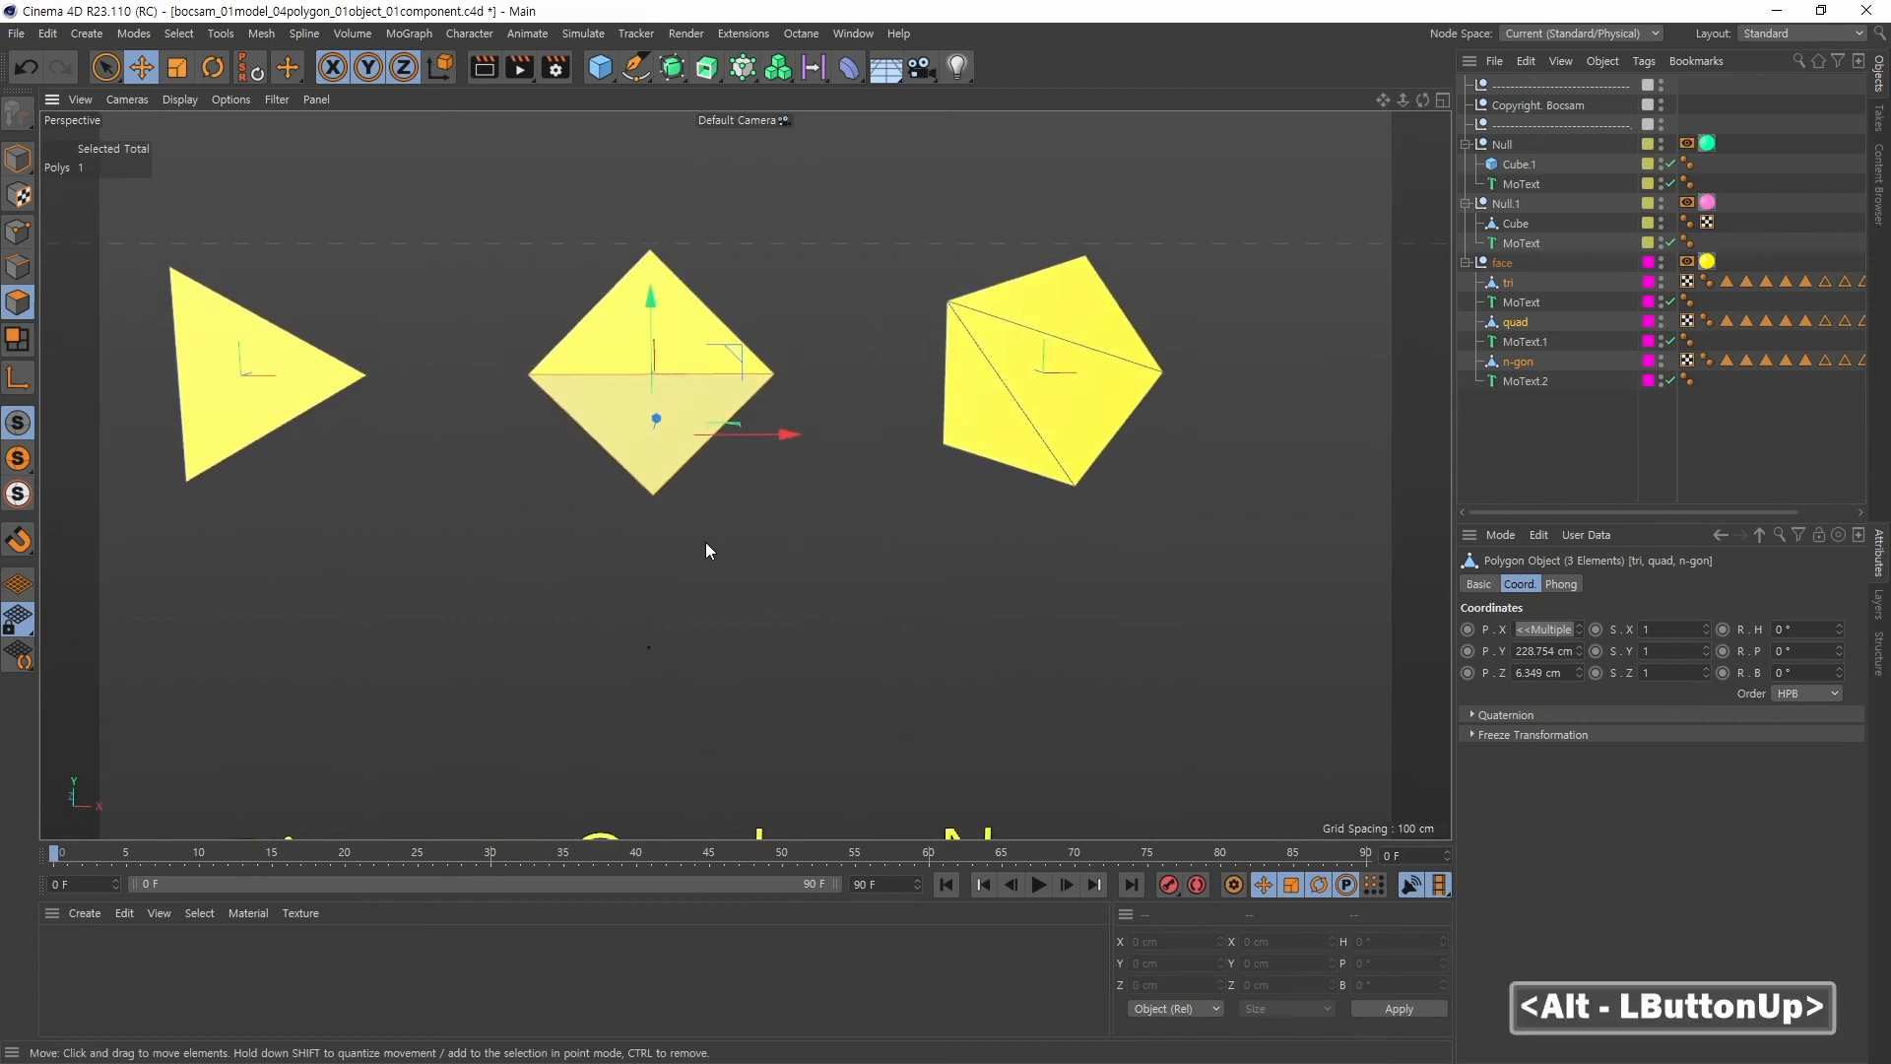
middle_click_drag(647, 488, 643, 476, "alt")
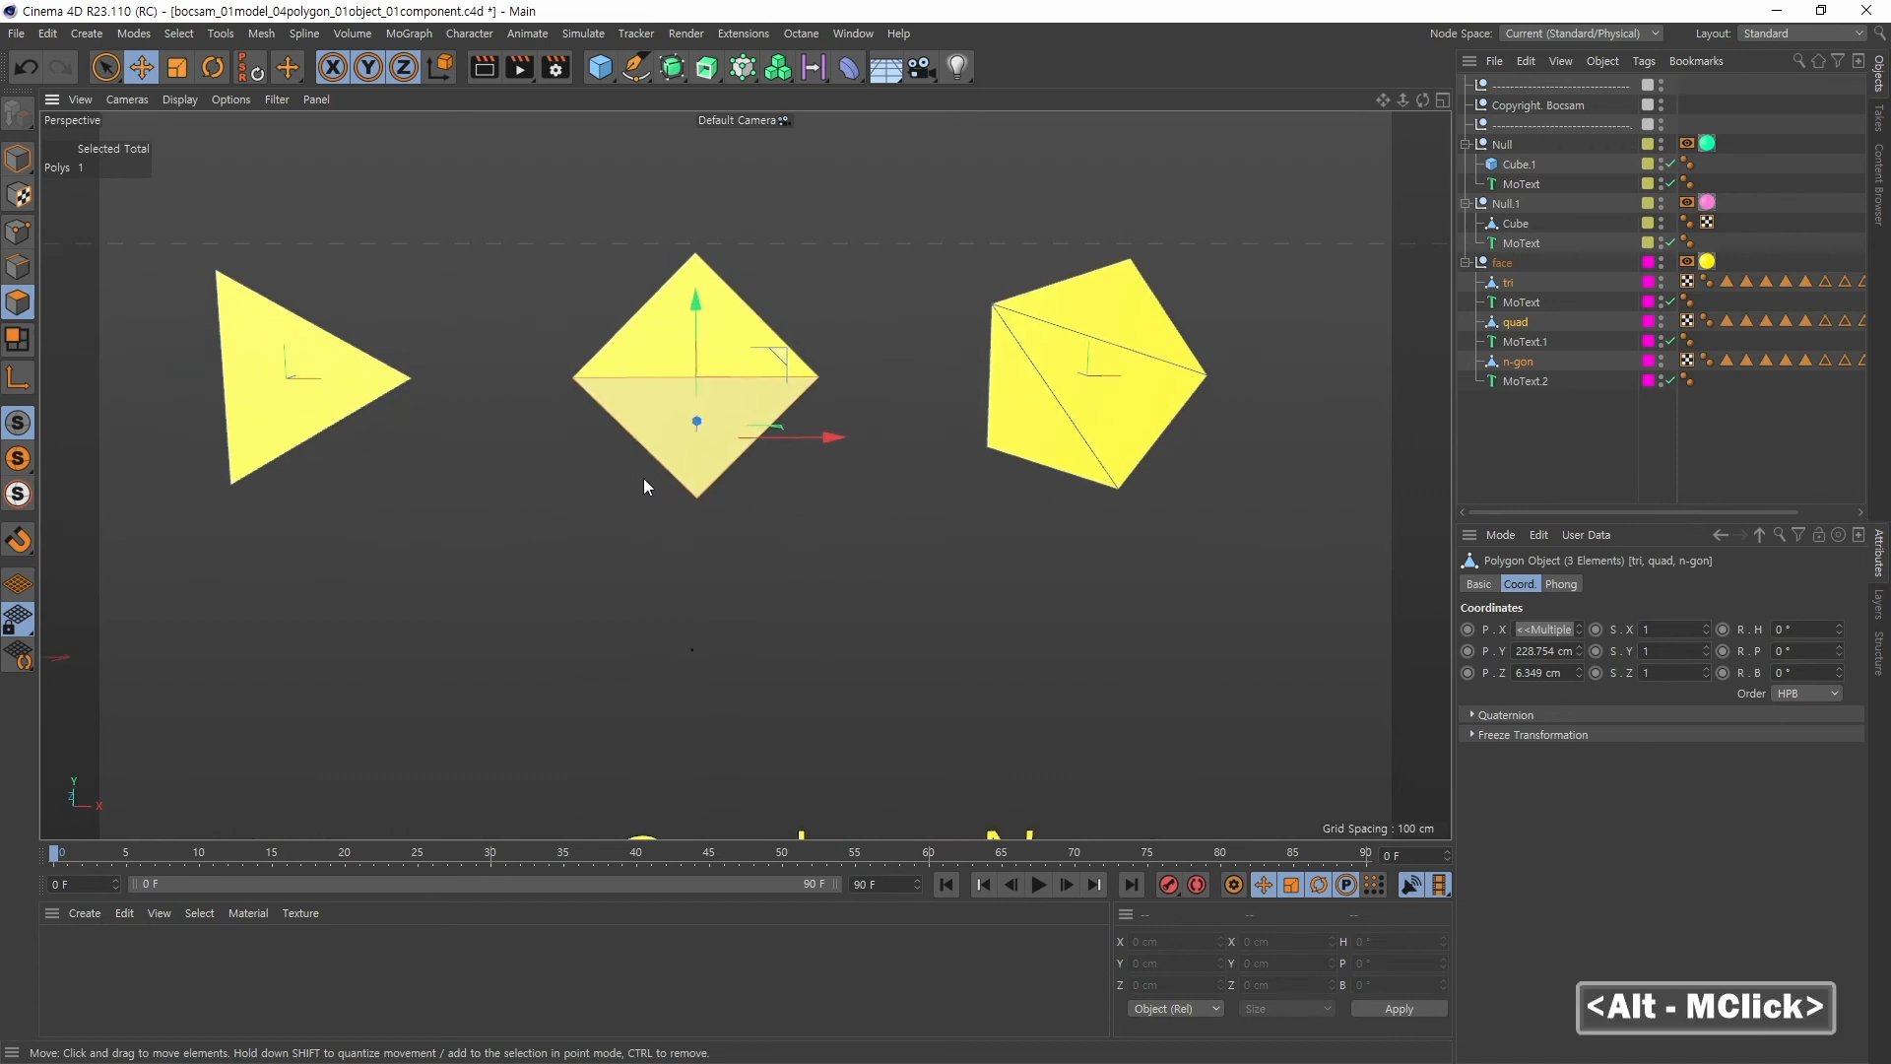
right_click_drag(587, 464, 621, 482, "alt")
left_click_drag(620, 482, 697, 495, "alt")
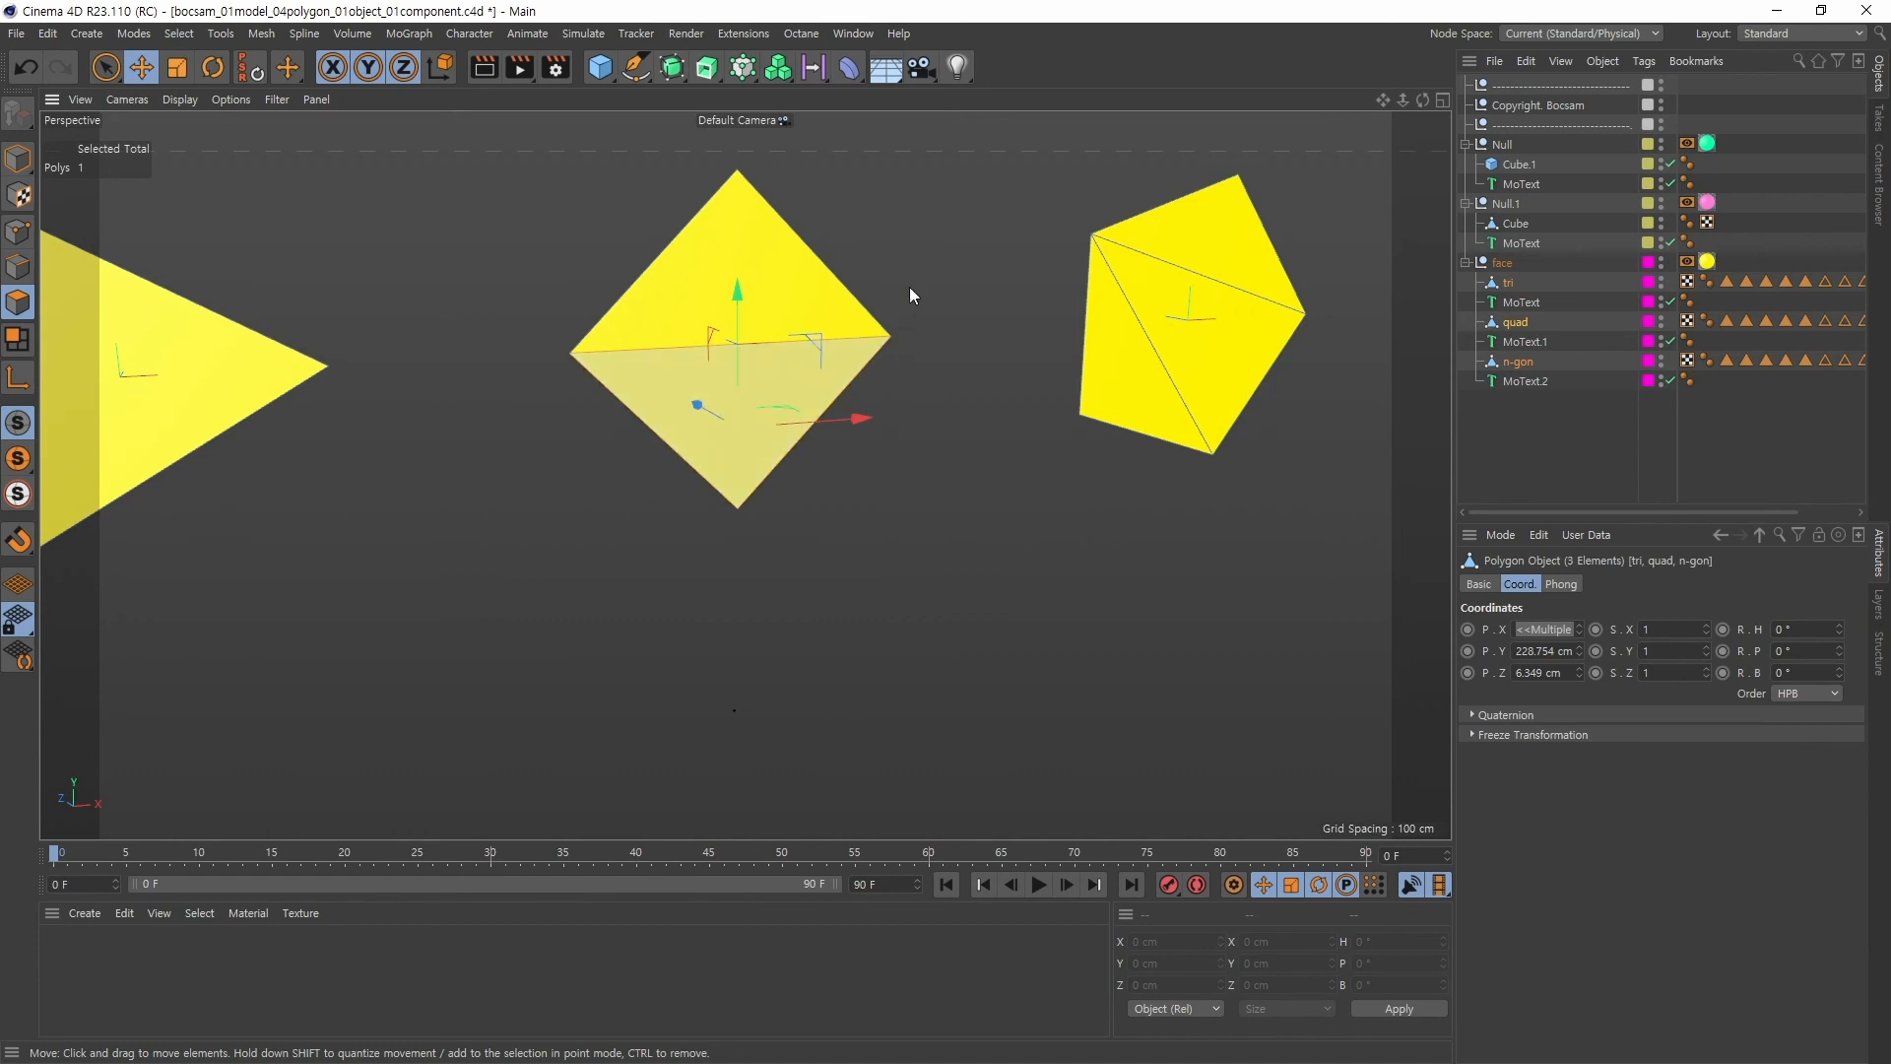
middle_click_drag(908, 287, 802, 318, "alt")
left_click_drag(802, 318, 709, 388, "alt")
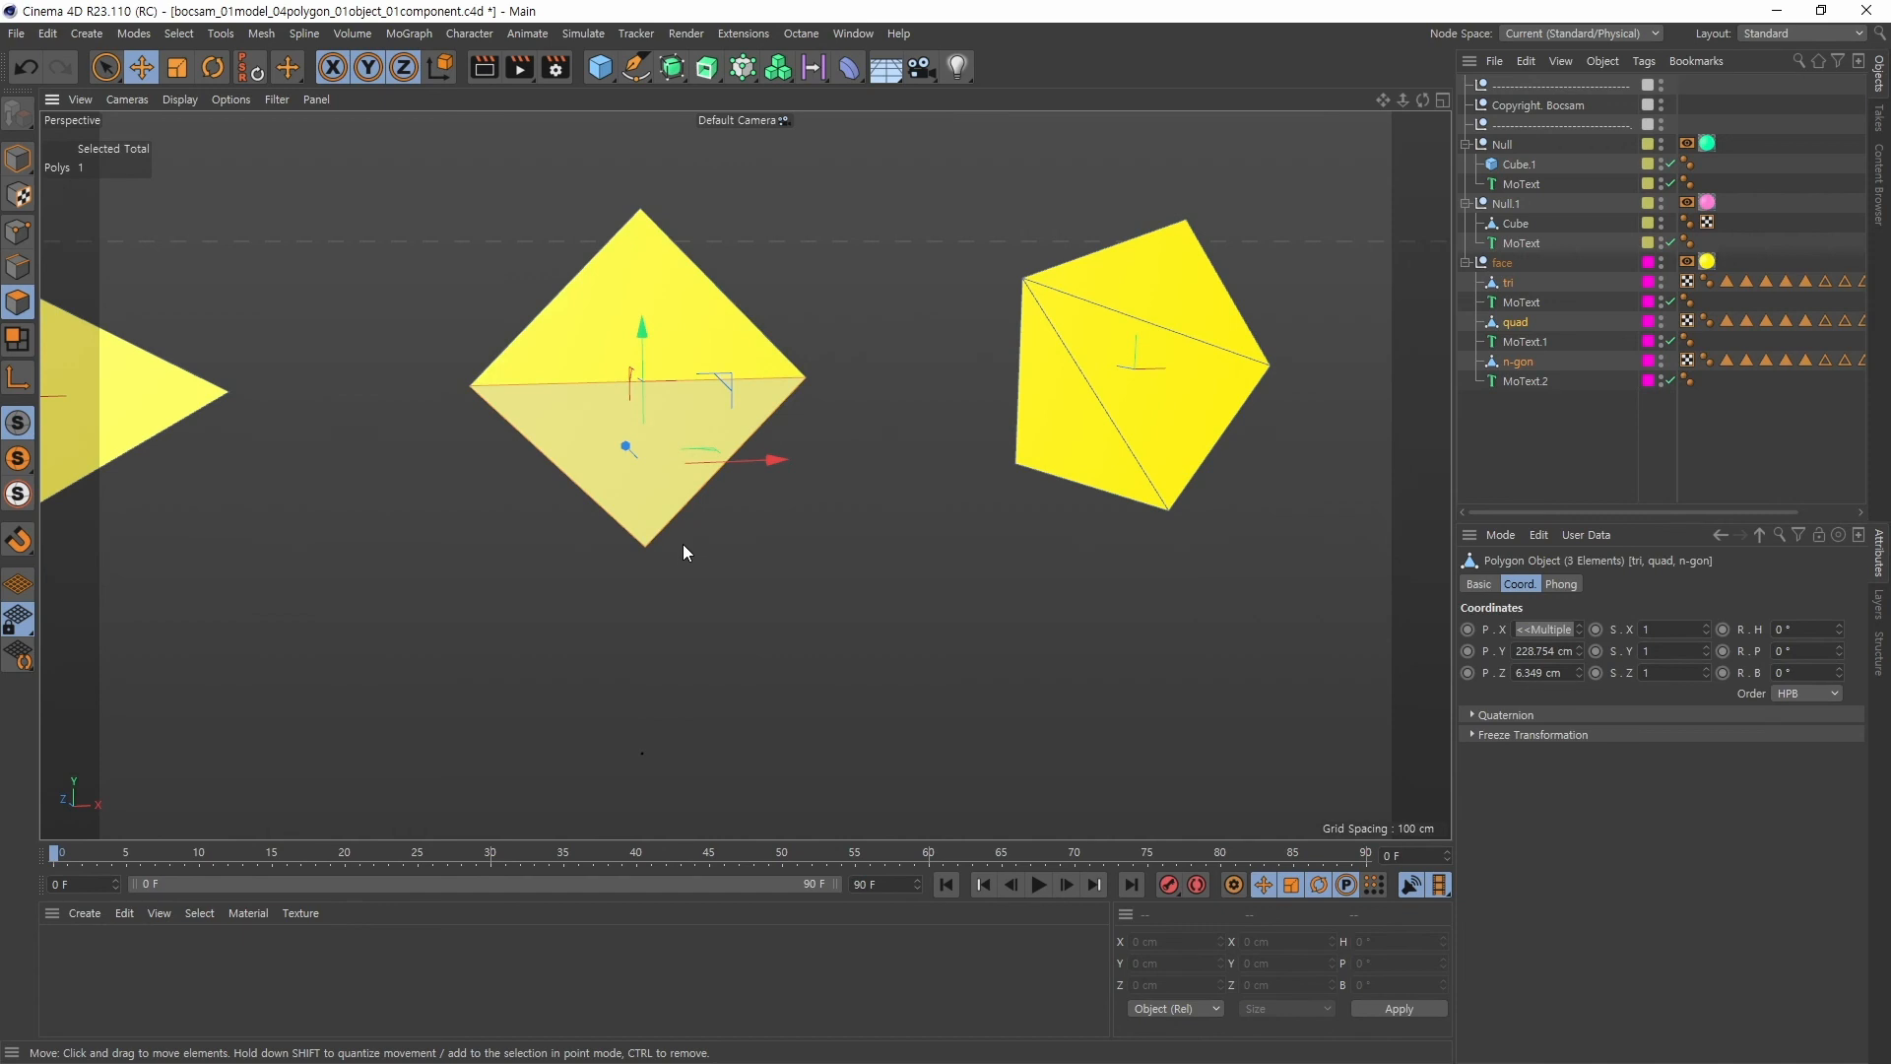
Switch to edge editing and spin the quad's horizontal dividing edge to the vertical diagonal
left_click(5, 268)
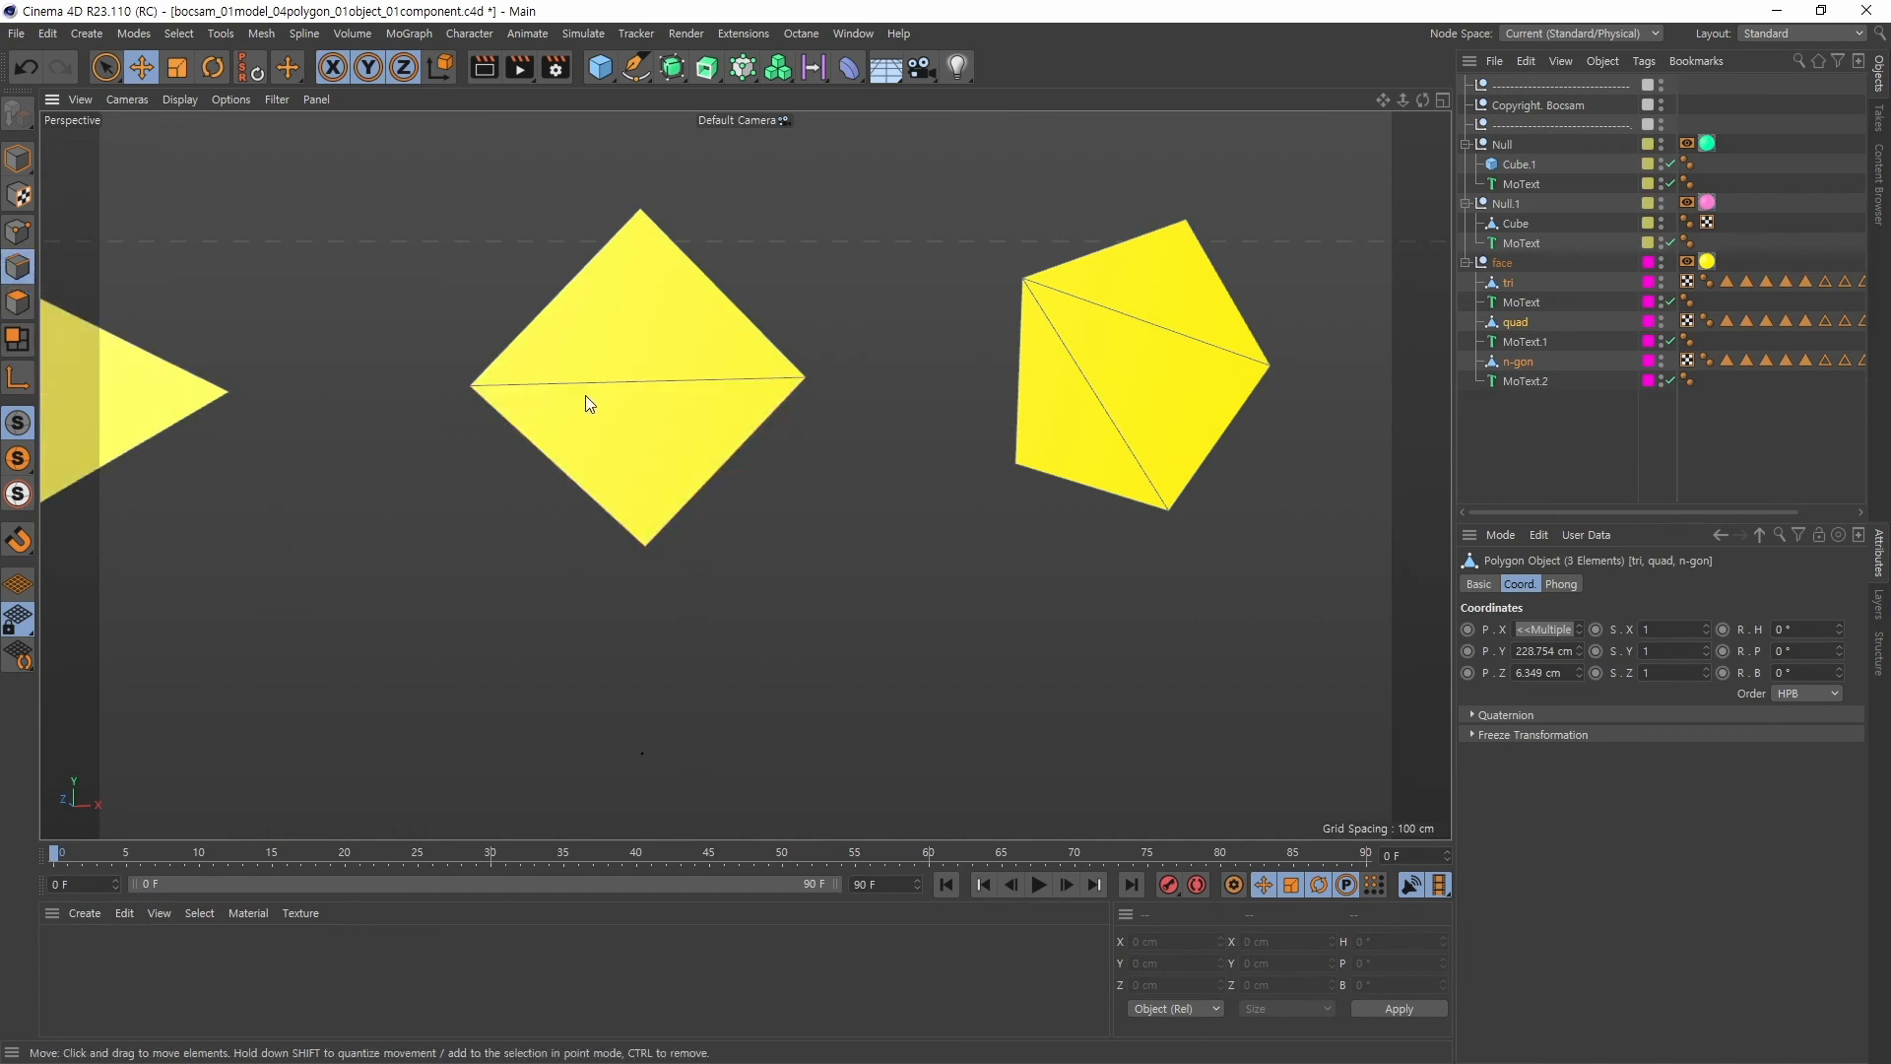
left_click(599, 384)
right_click(891, 240)
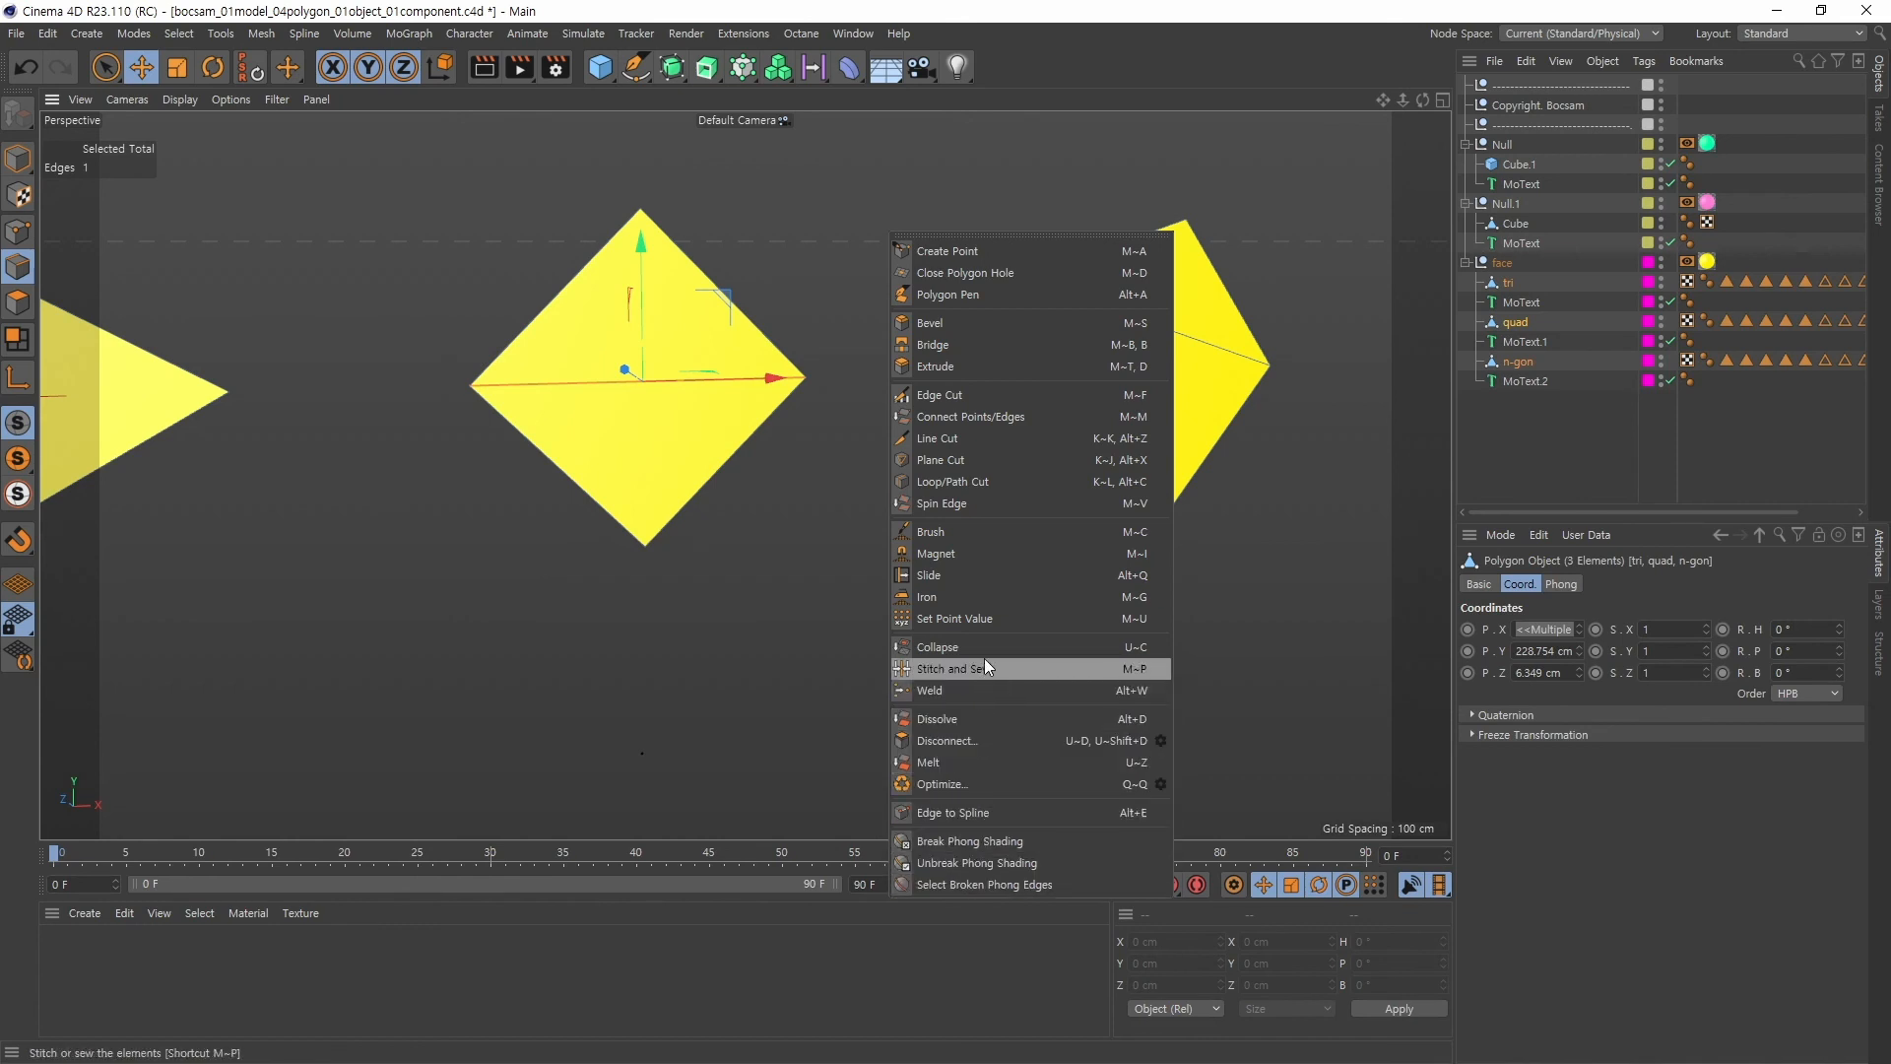
left_click(961, 504)
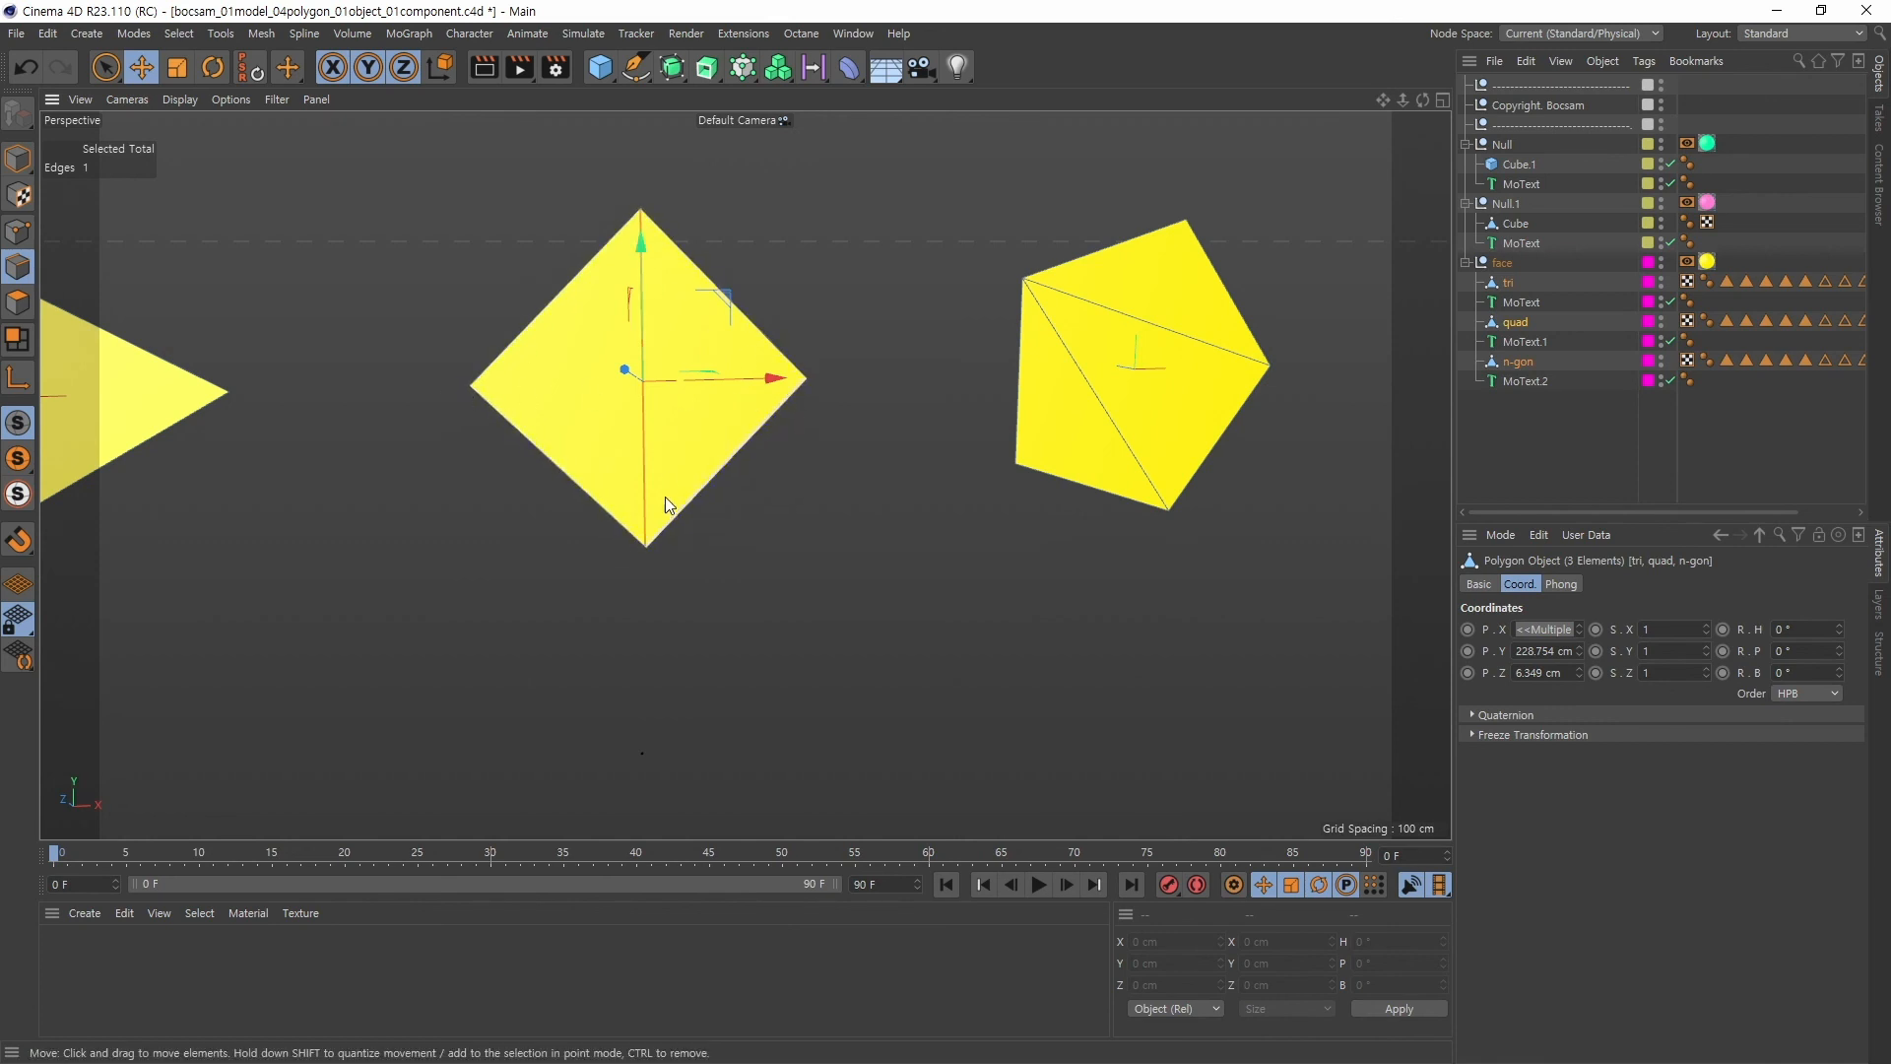
Spin the quad's vertical dividing edge back to the horizontal diagonal
right_click(919, 185)
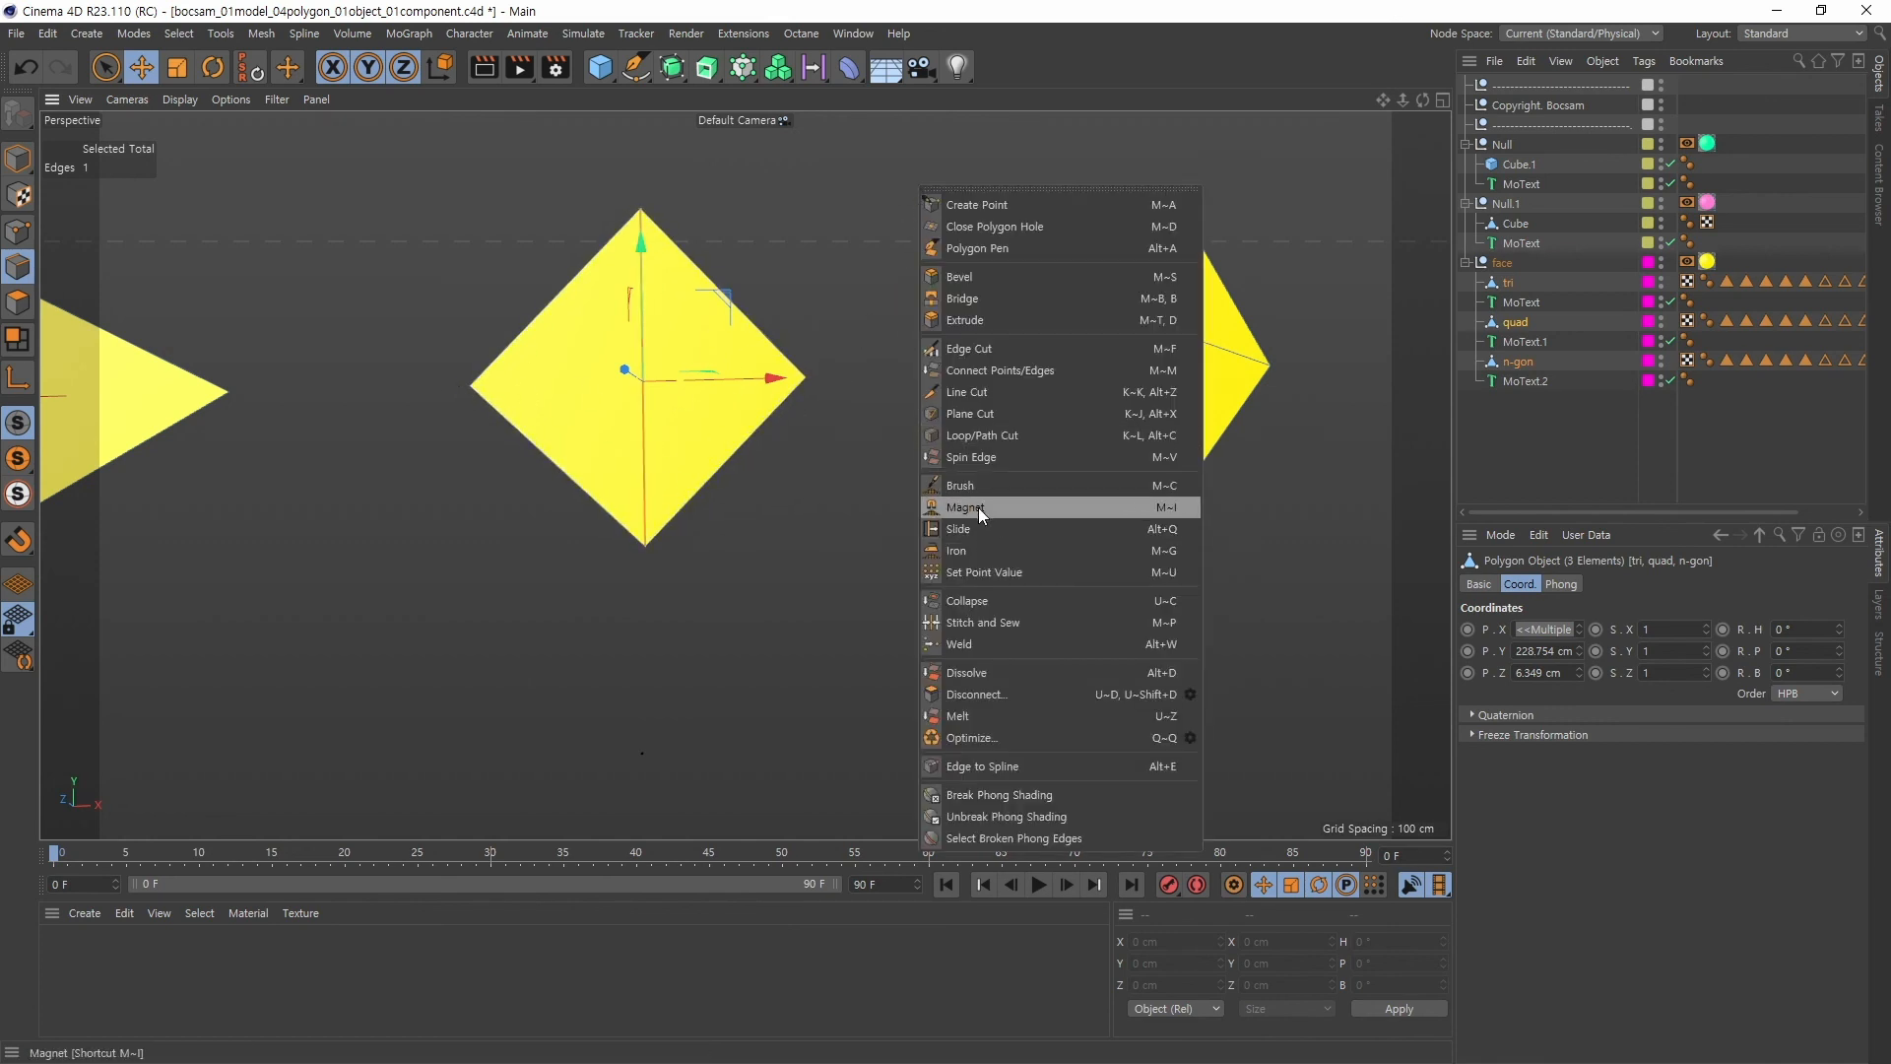
left_click(972, 459)
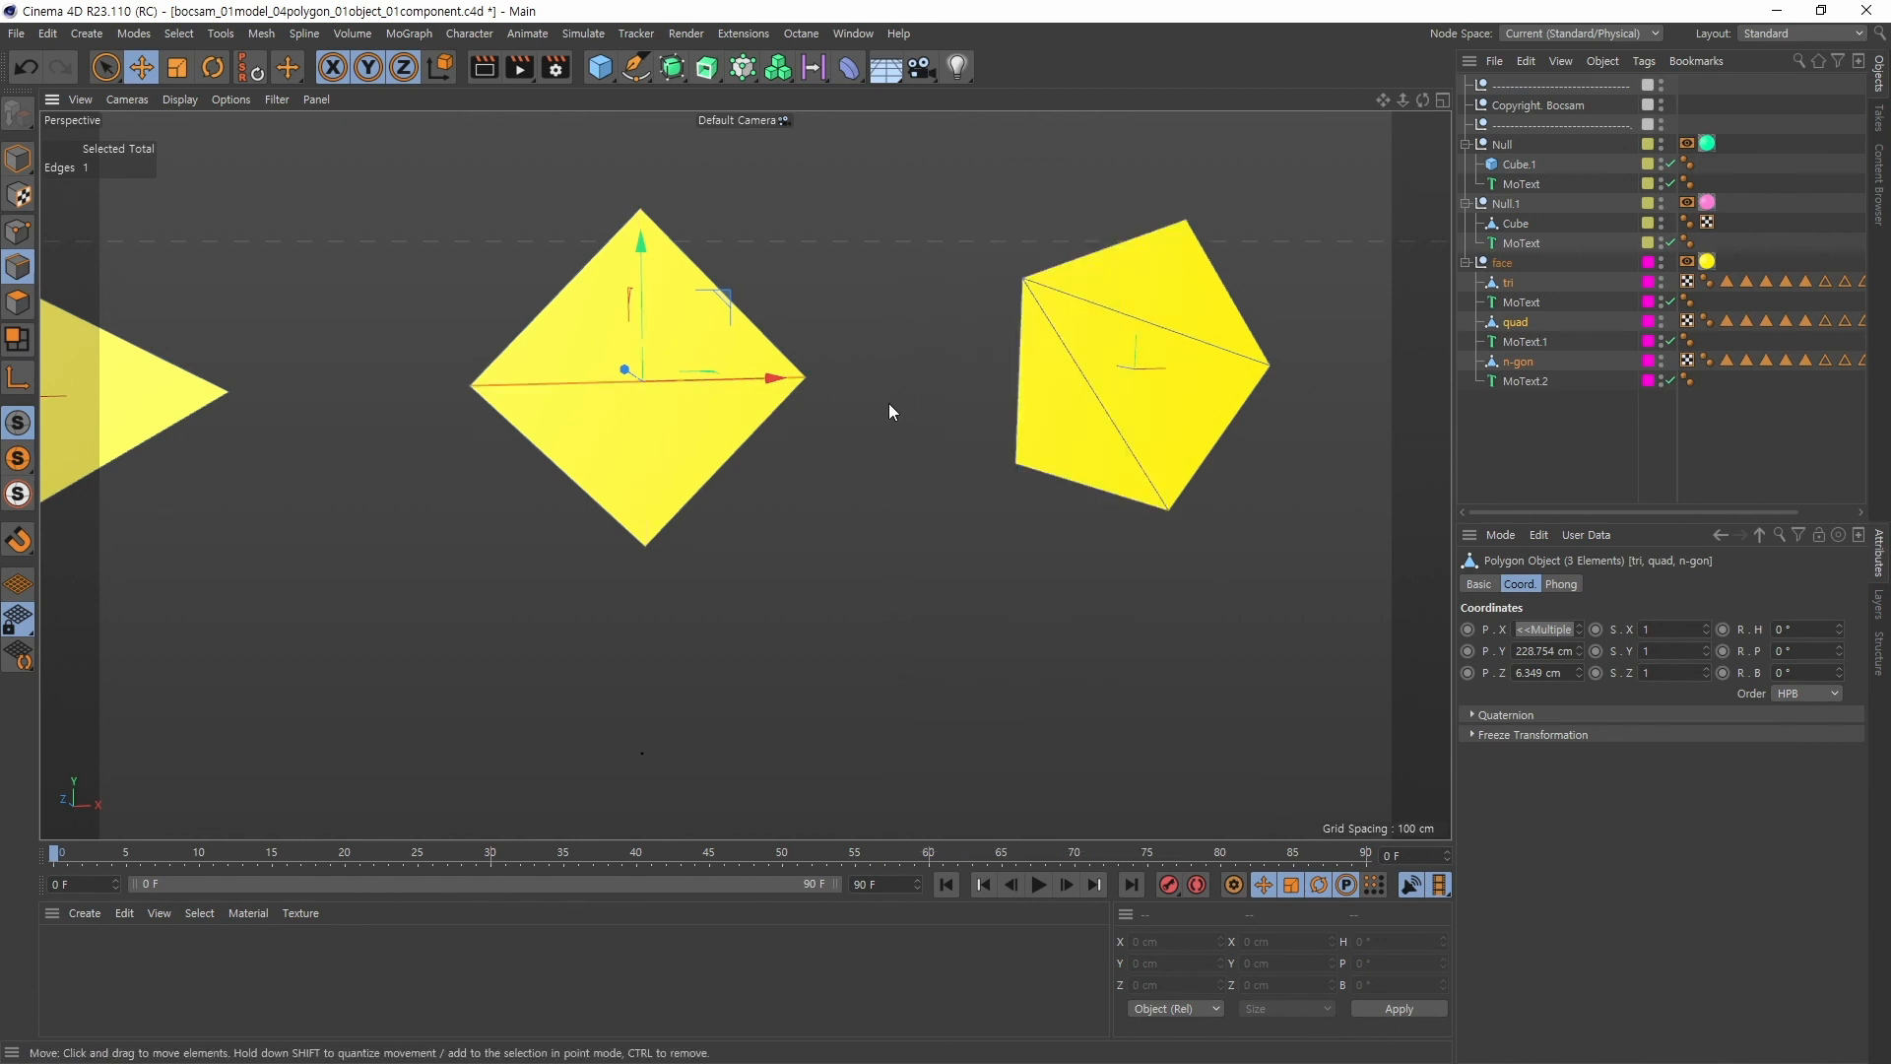
left_click_drag(835, 432, 758, 512, "alt")
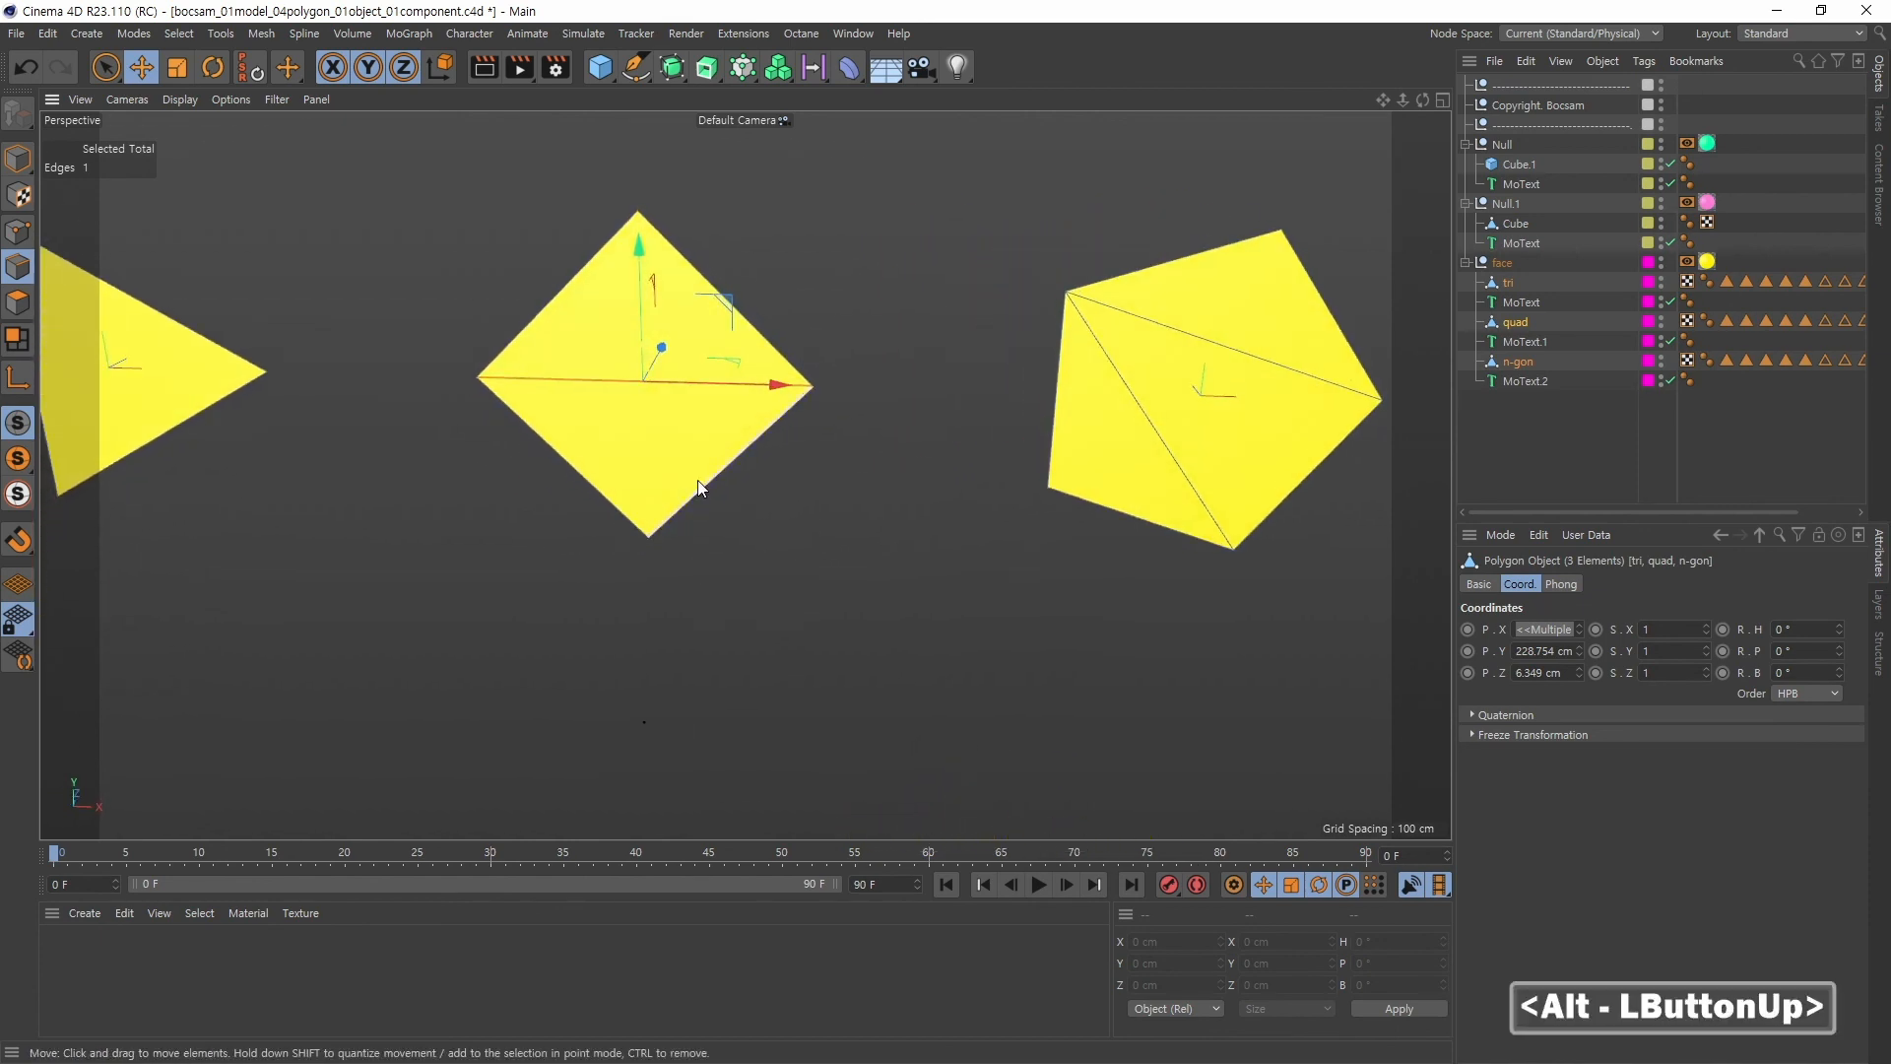
middle_click_drag(759, 482, 749, 549, "alt")
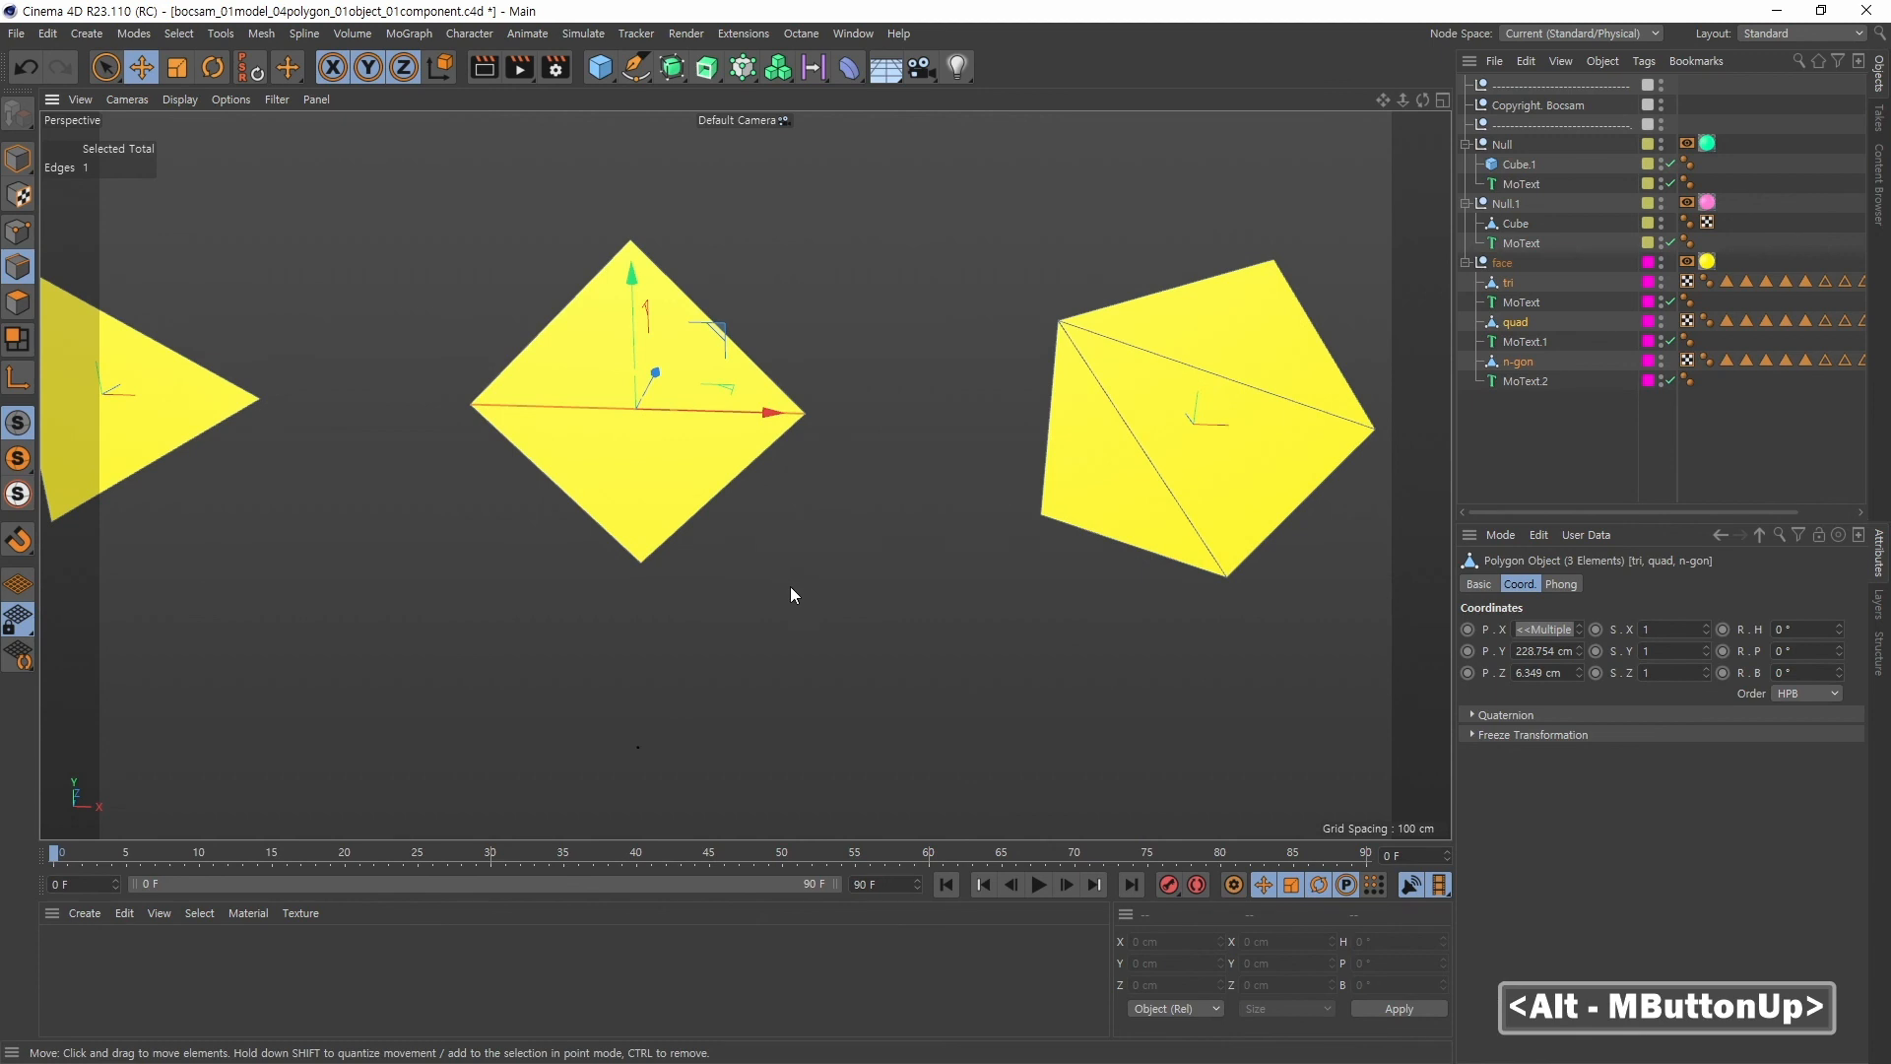
Spin the quad's horizontal dividing edge so that it runs along the vertical diagonal again
left_click_drag(787, 549, 824, 434, "alt")
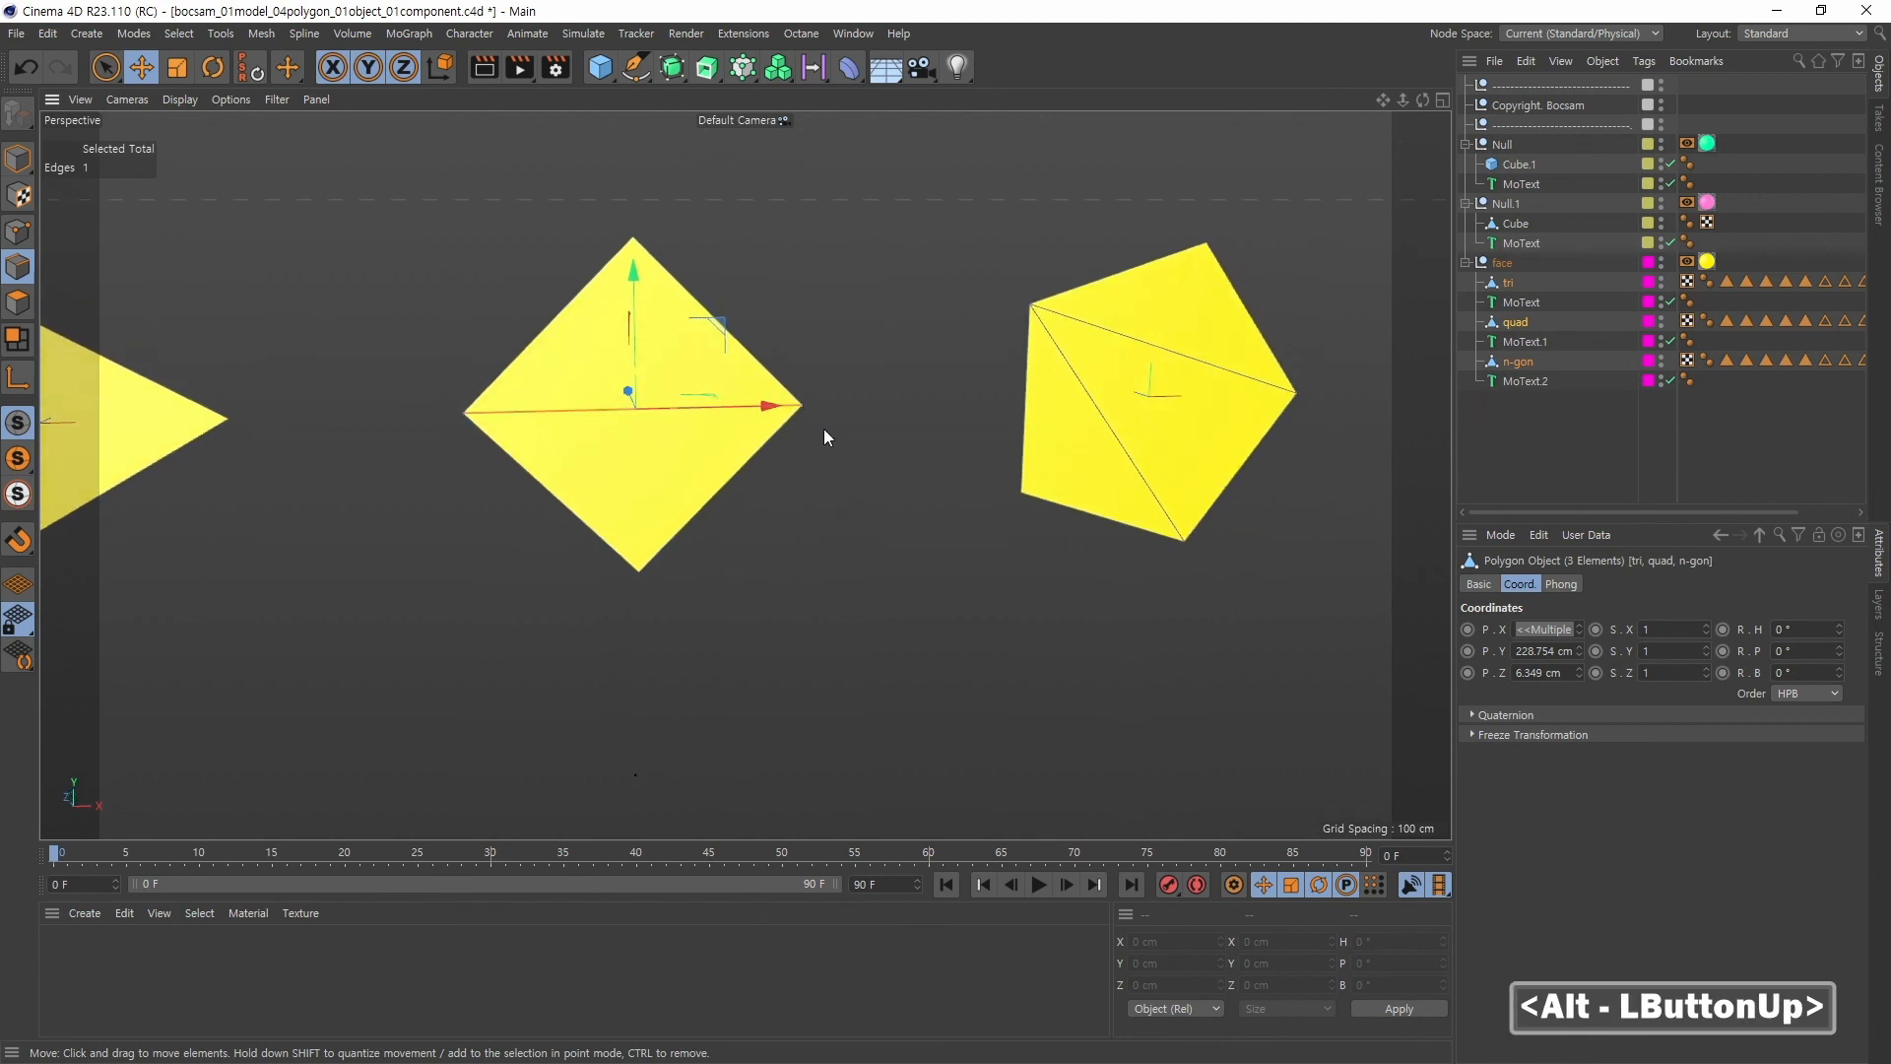
right_click(893, 254)
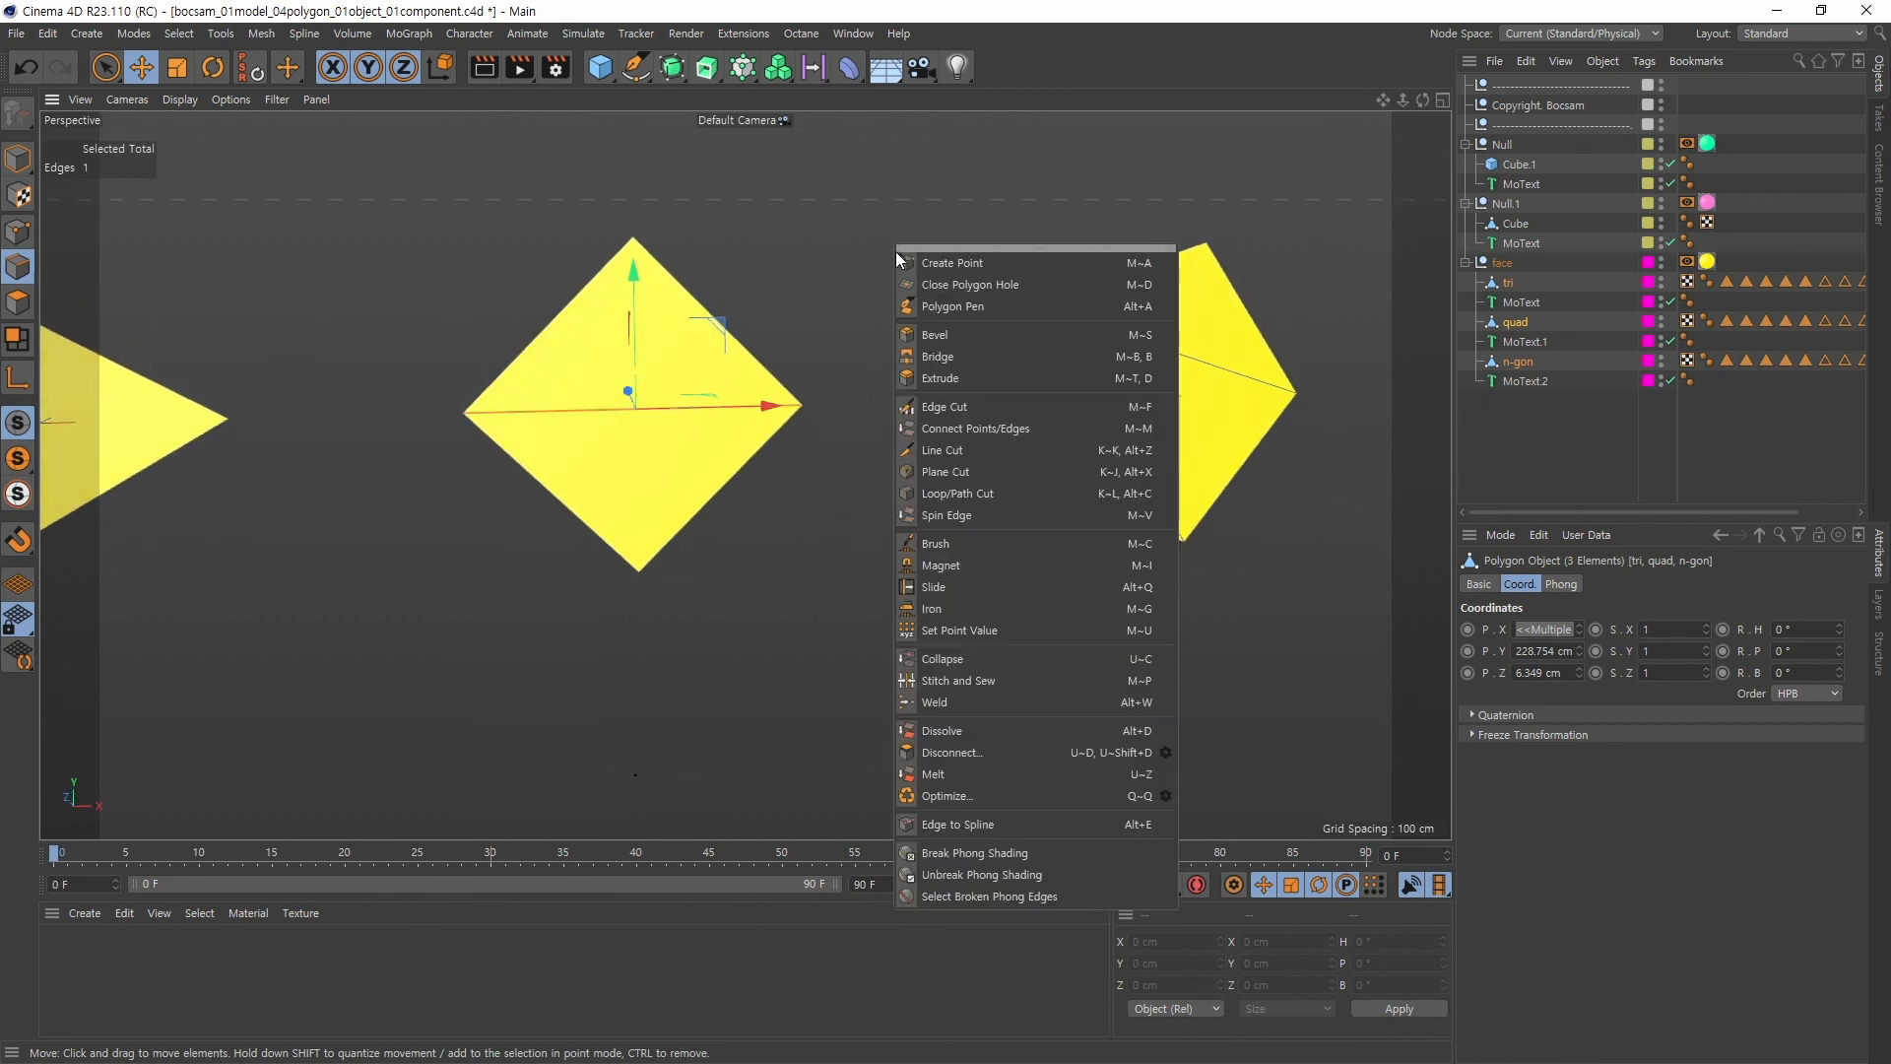
left_click(948, 514)
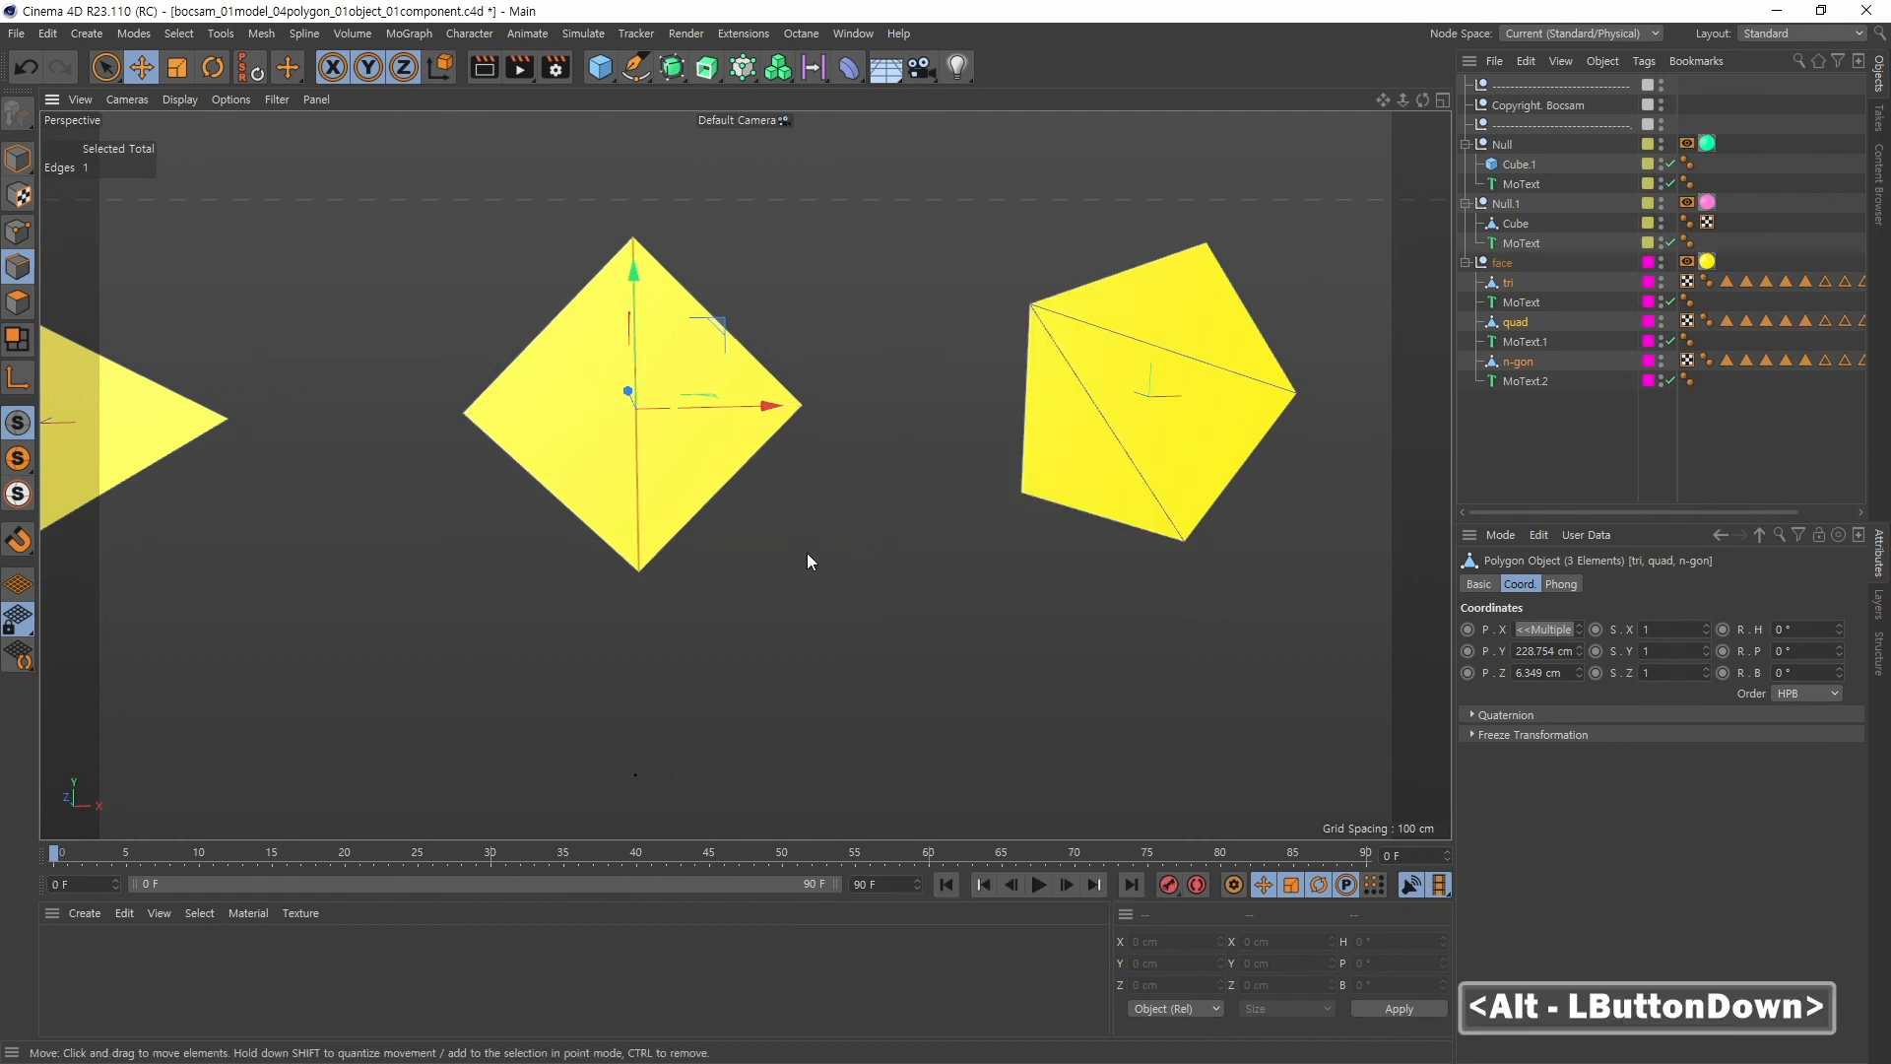
Switch to polygon editing and clear the selection of the quad's triangle, with the tri, quad and n-gon all in view
left_click_drag(807, 557, 919, 478, "alt")
right_click_drag(919, 478, 873, 516, "alt")
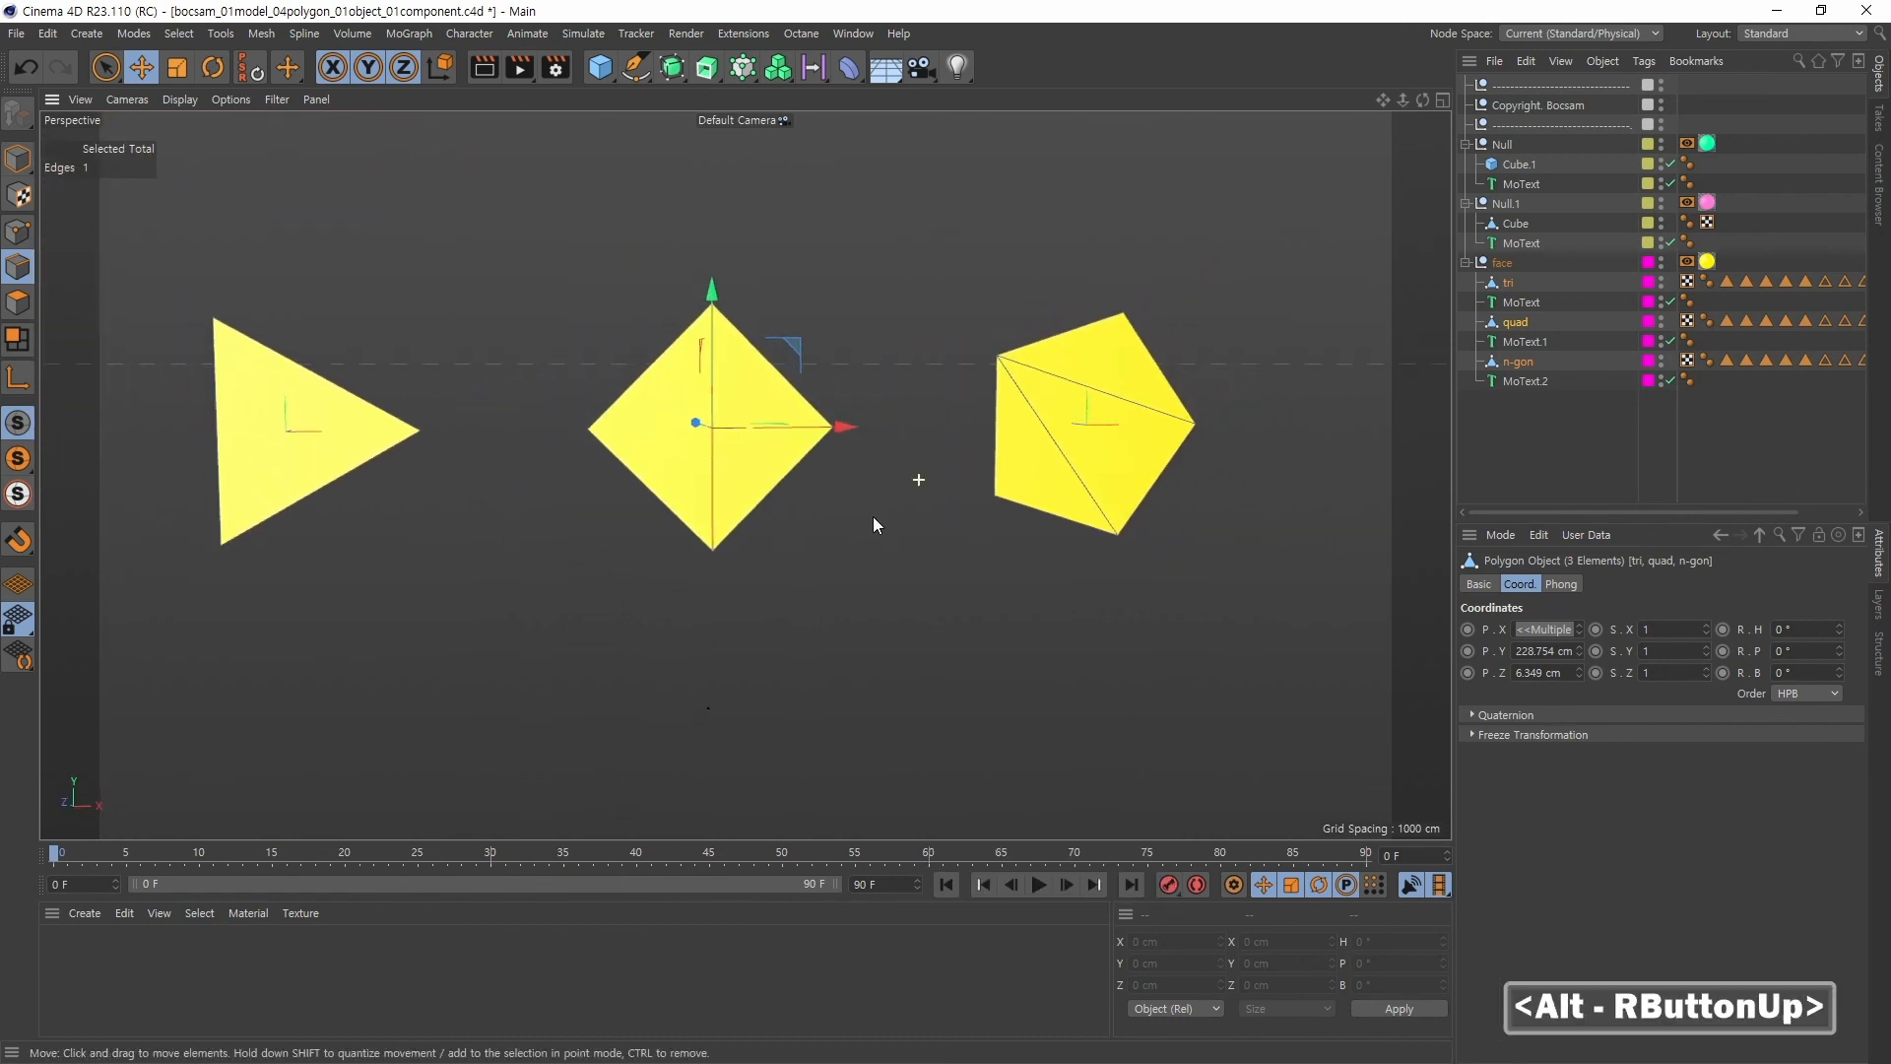
middle_click_drag(873, 516, 924, 553, "alt")
left_click_drag(923, 554, 883, 559, "alt")
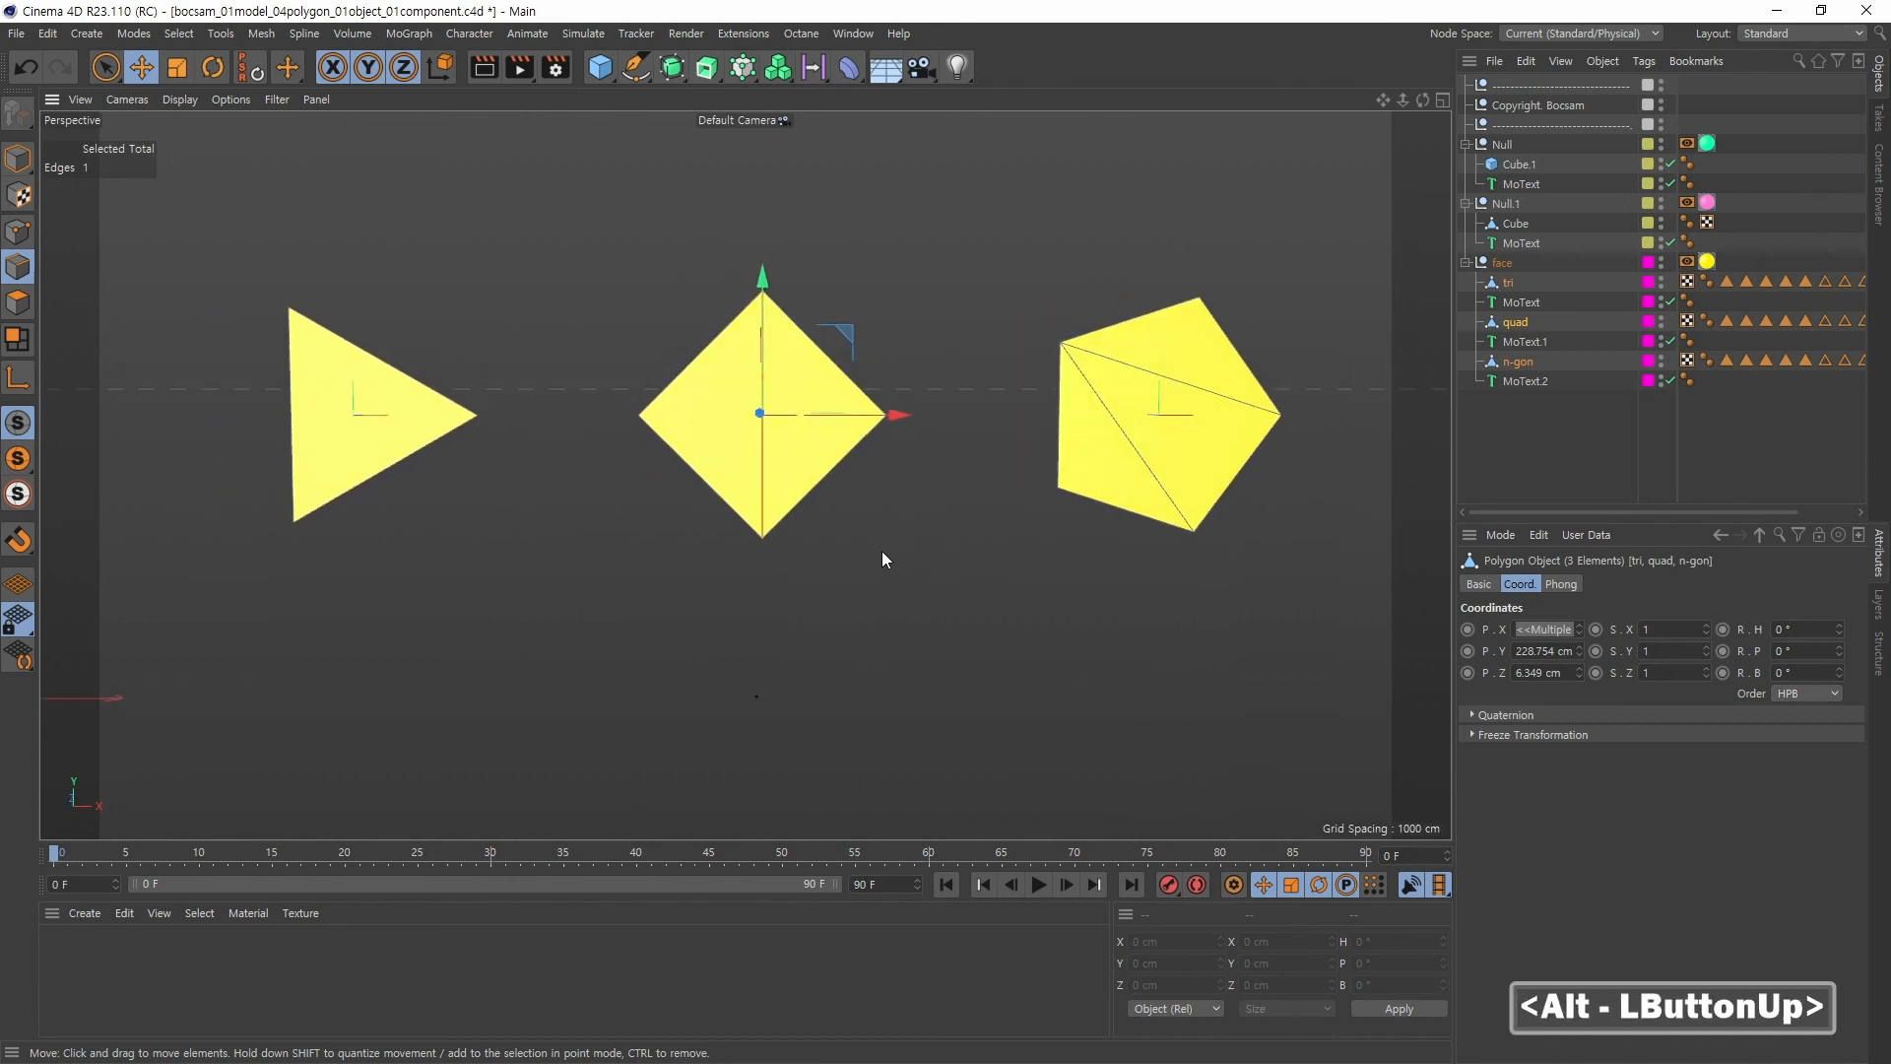
left_click(17, 302)
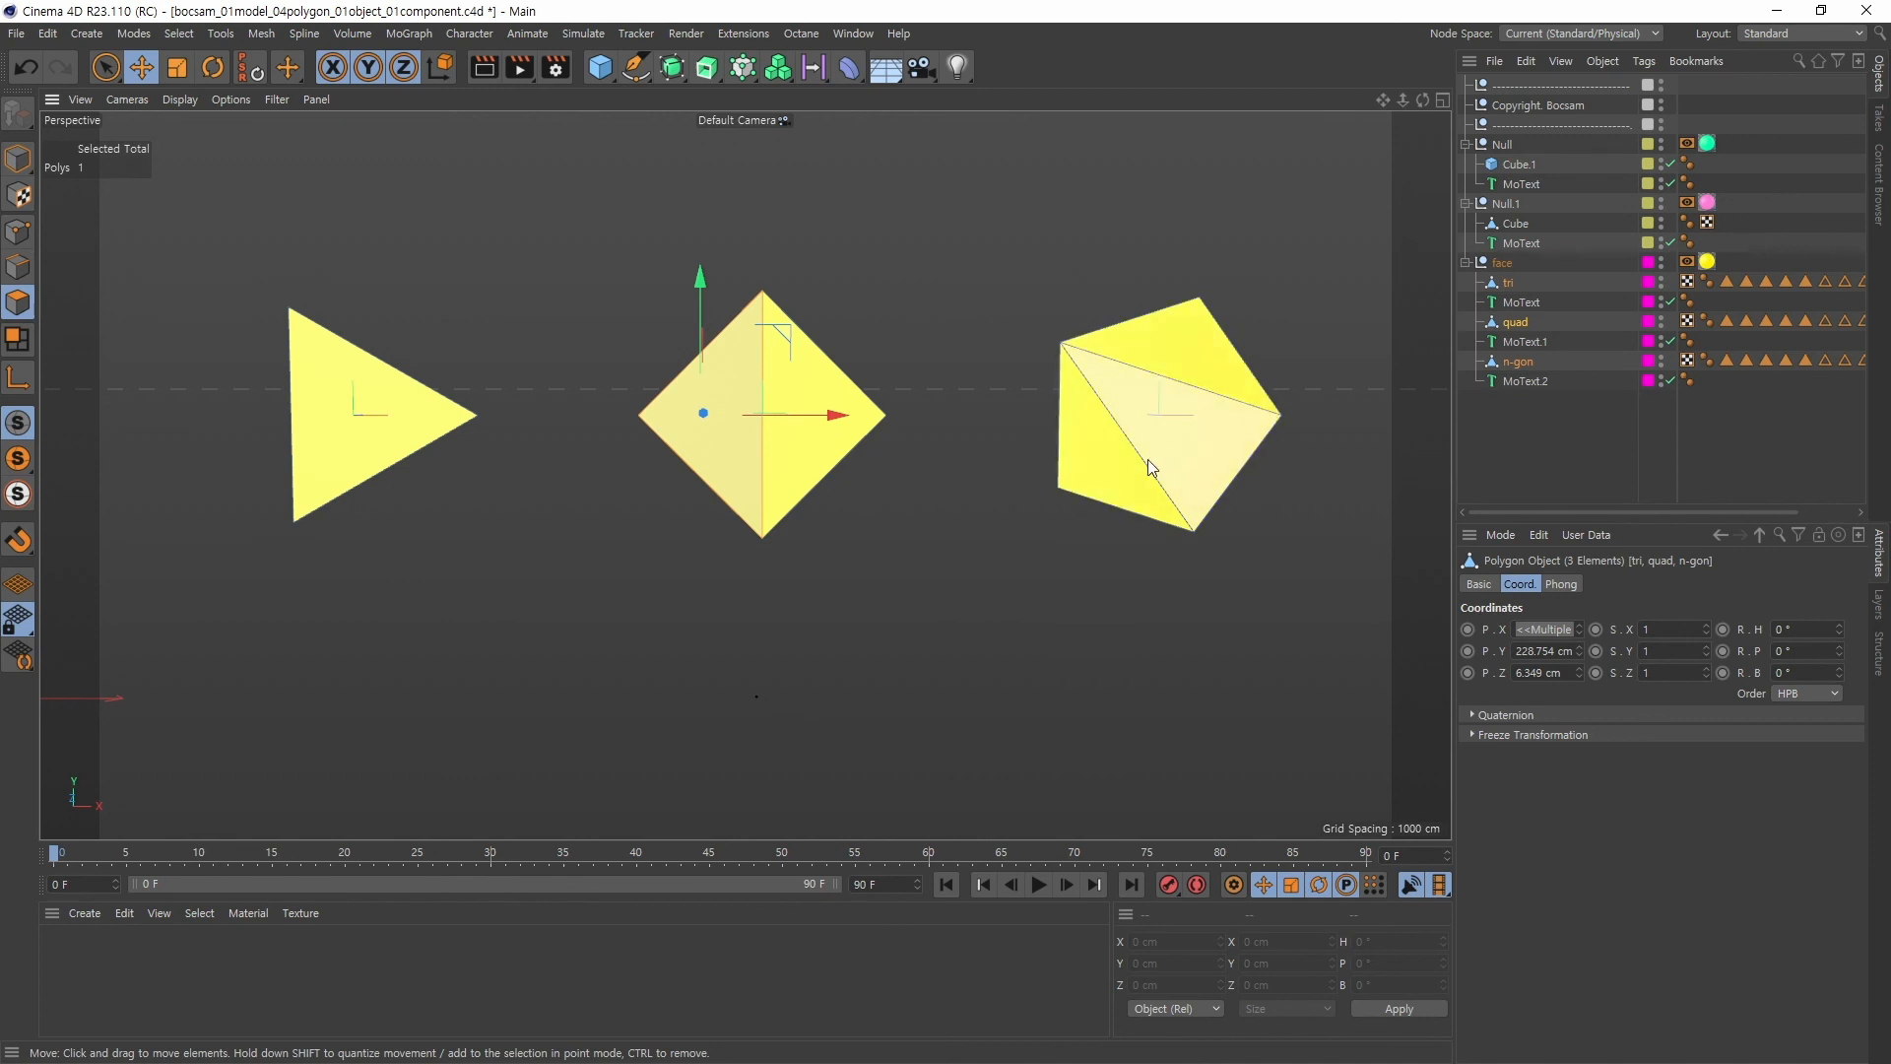
left_click(921, 568)
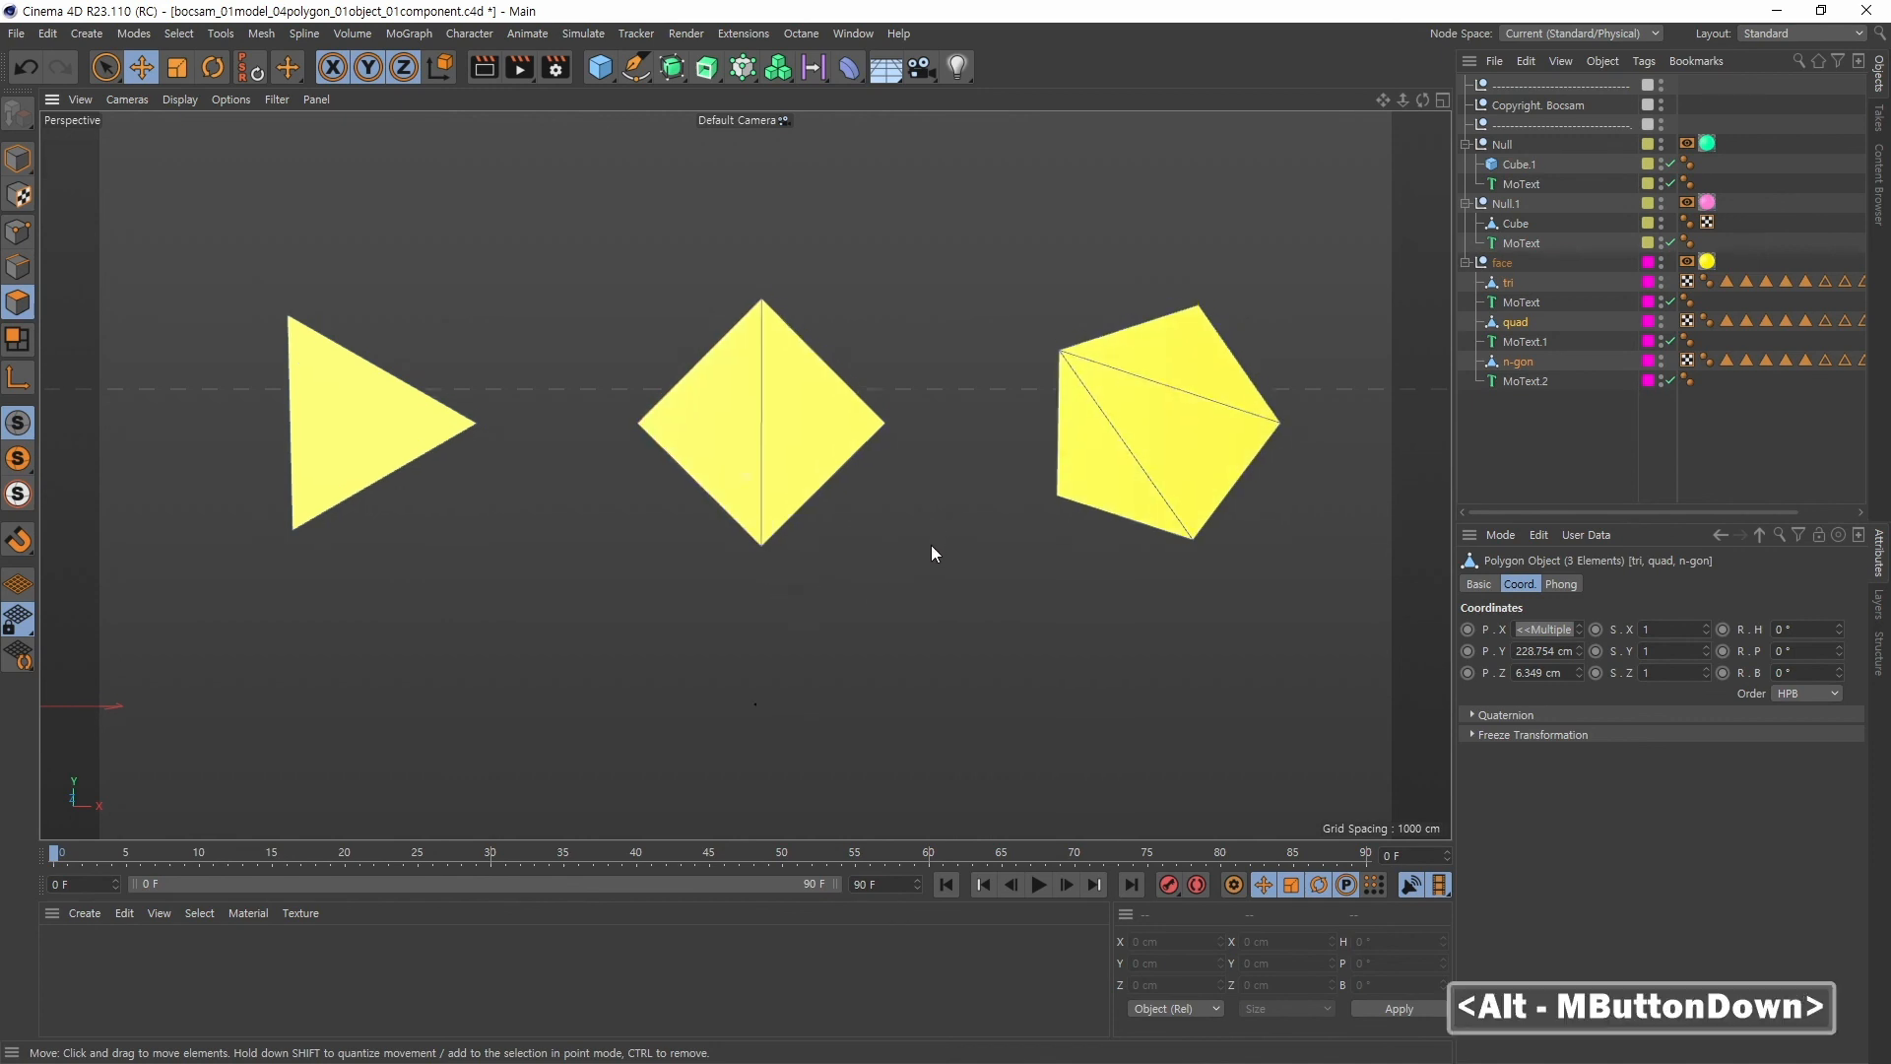
middle_click_drag(931, 545, 906, 577, "alt")
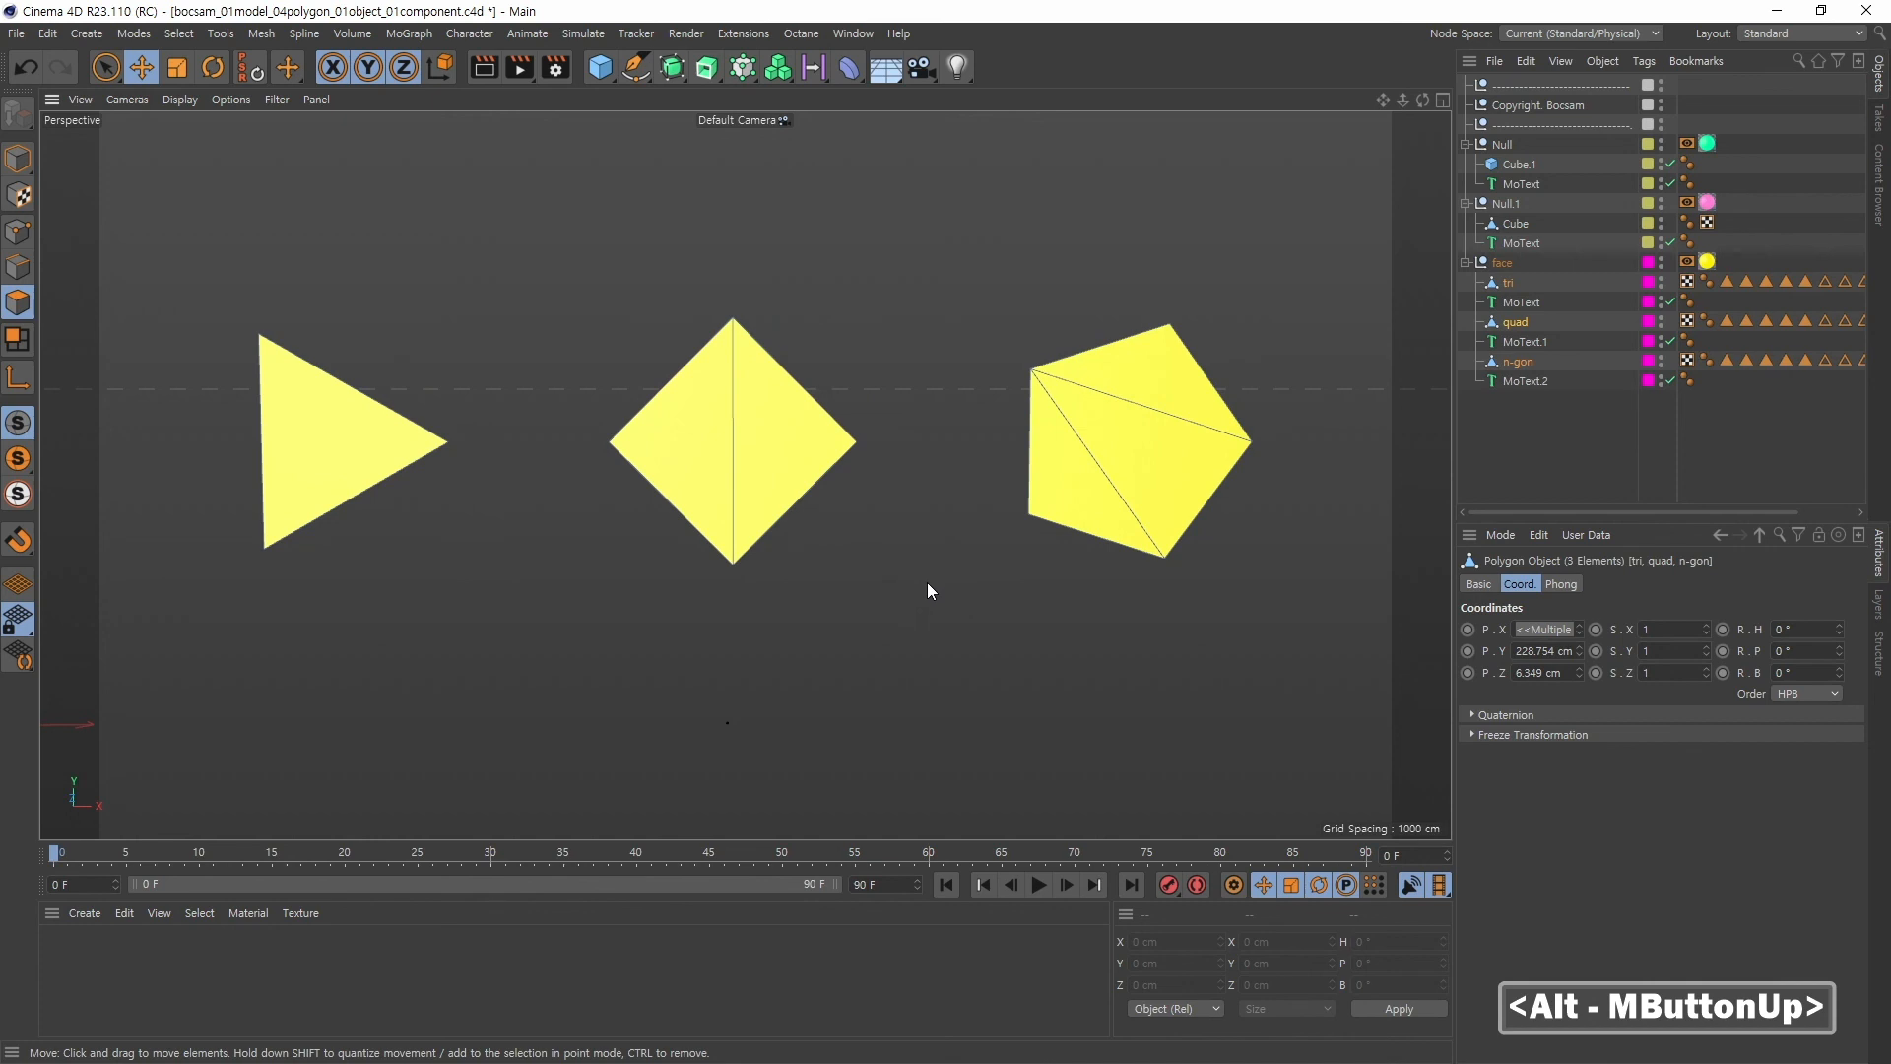